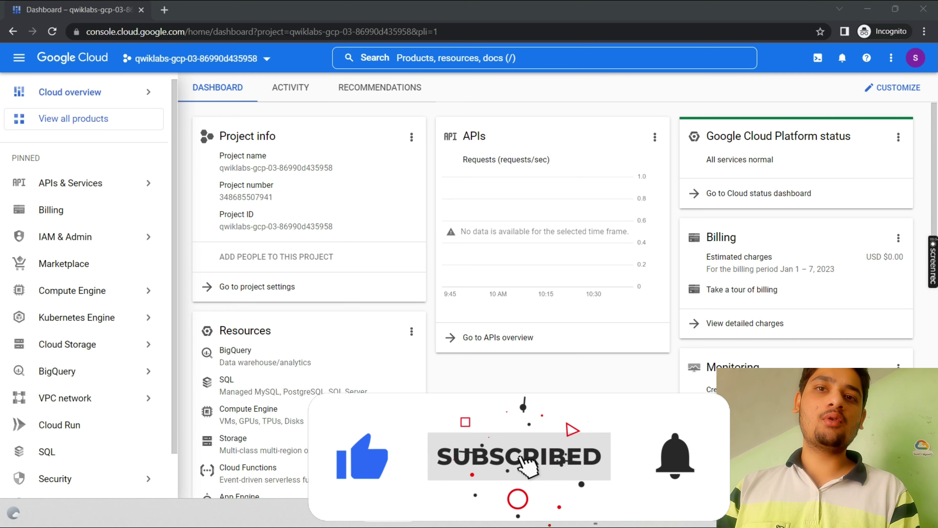
# Switch to the lab instructions and select the page name "VPC networks" in Task 1's section on creating a VPC network
pyautogui.hotkey('alt', 'Tab')
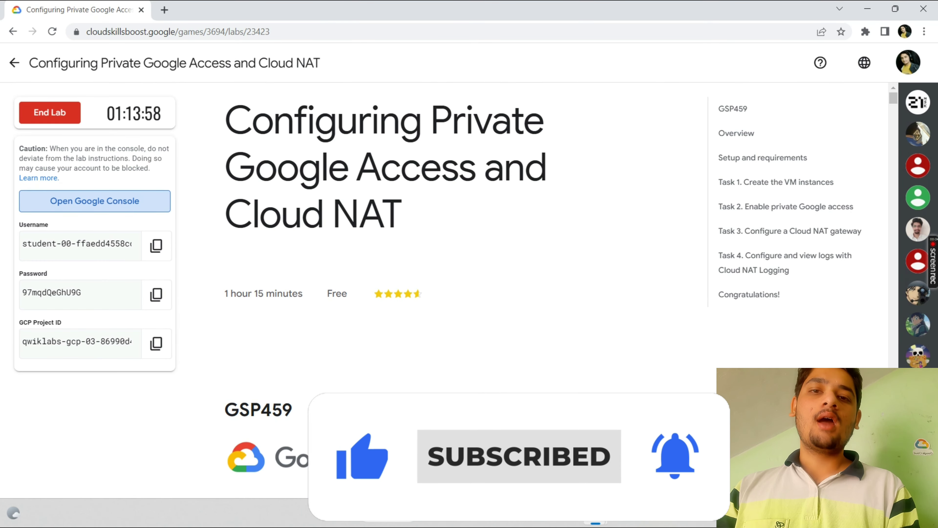
pyautogui.scroll(-15, 571, 480)
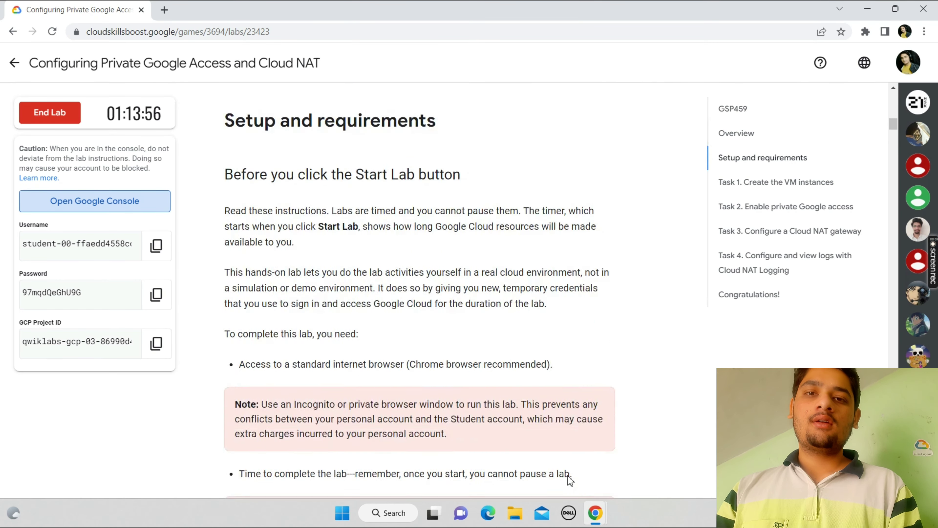
pyautogui.scroll(-20, 571, 481)
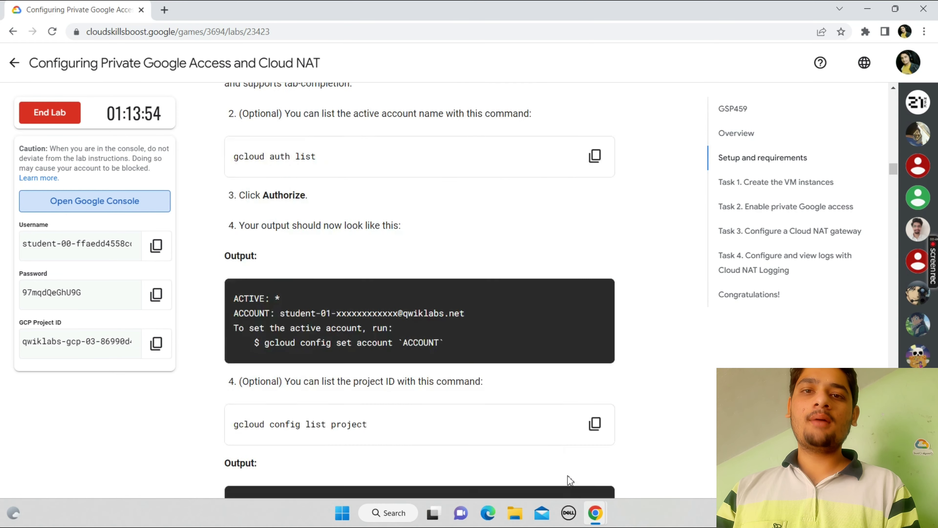
pyautogui.scroll(-10, 571, 480)
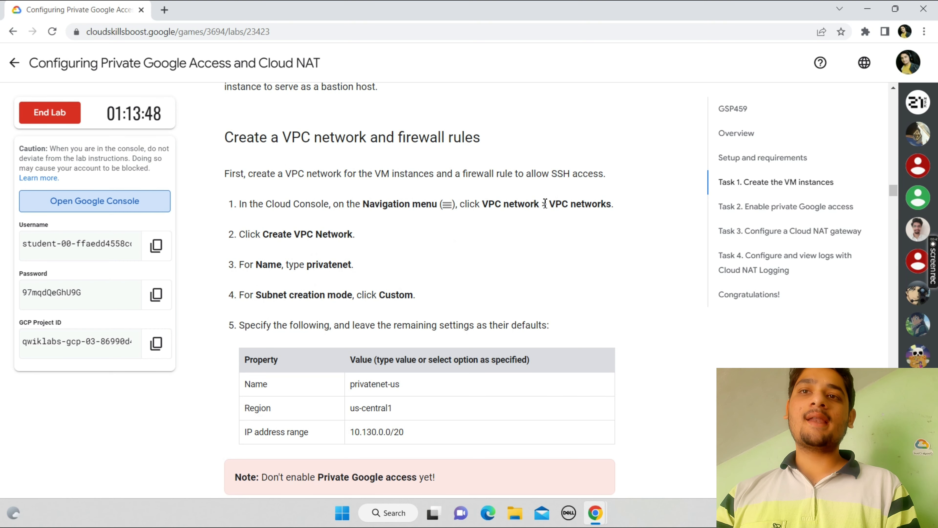
pyautogui.moveTo(551, 207); pyautogui.dragTo(602, 212)
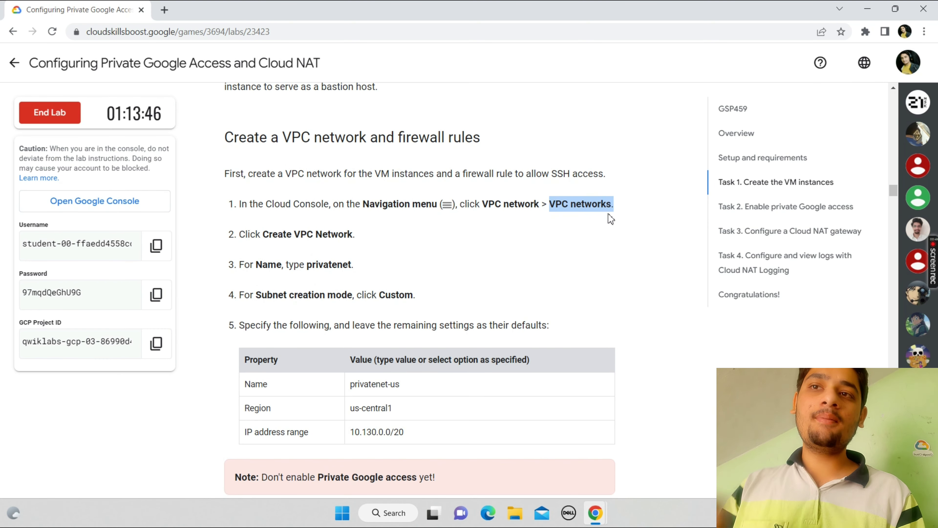
# Switch to the Google Cloud console, search for "VPC networks" and open the VPC networks page
pyautogui.moveTo(595, 512)
pyautogui.click(625, 449)
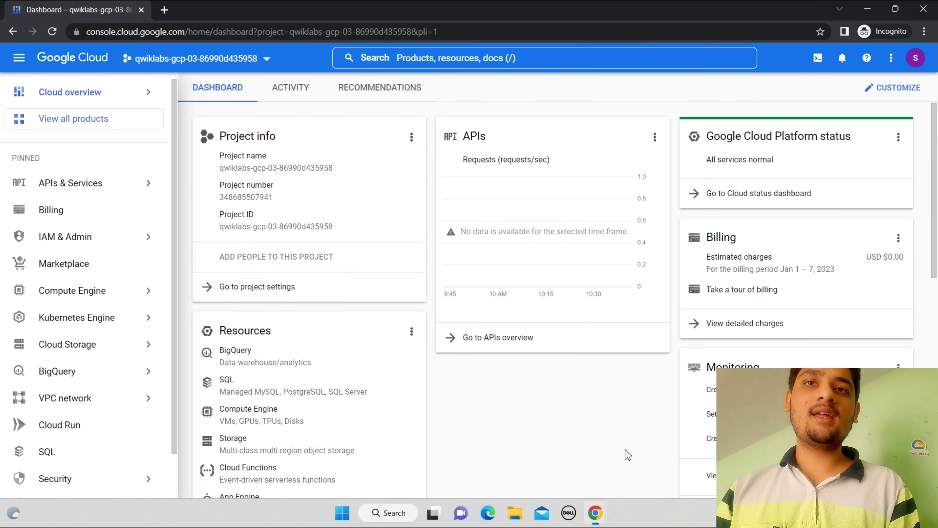
pyautogui.click(509, 59)
pyautogui.write('VPC networks.')
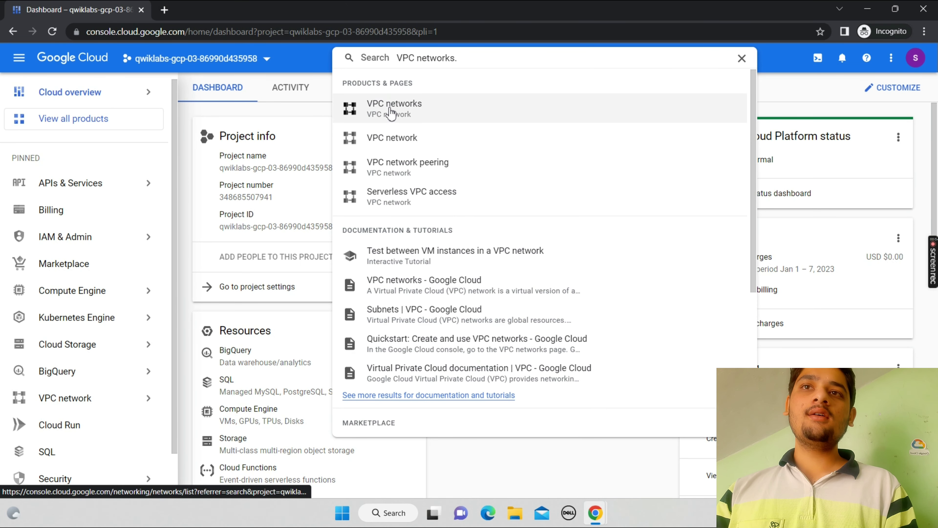
pyautogui.click(390, 112)
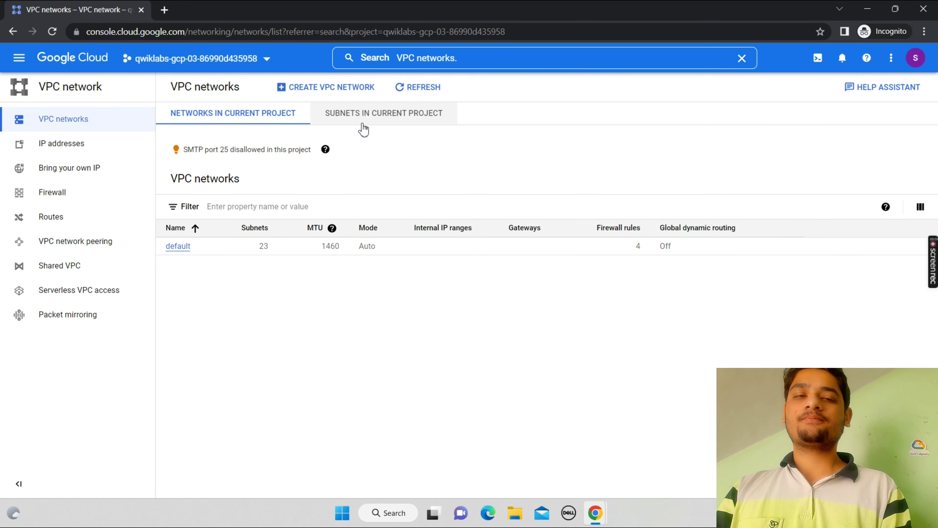
# Start creating a VPC network and name it privatenet, copying the name from the lab instructions
pyautogui.click(336, 90)
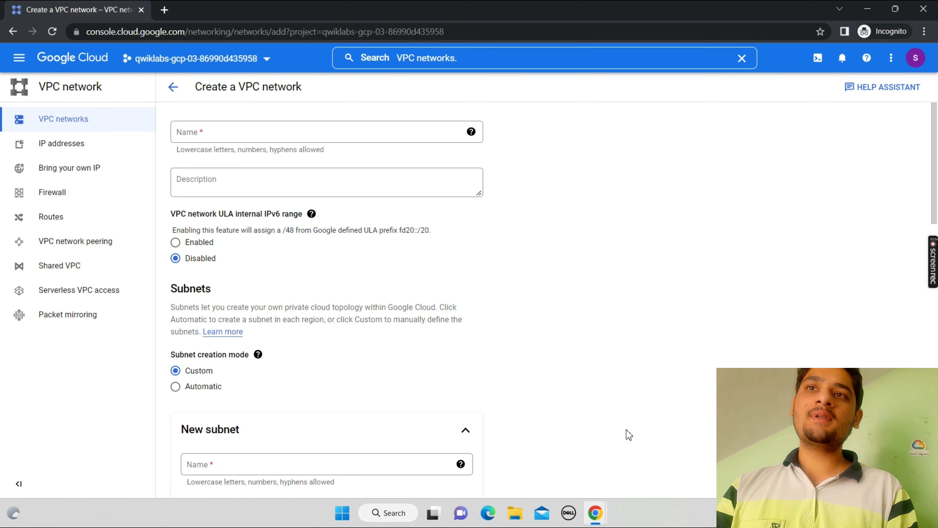
pyautogui.moveTo(605, 522)
pyautogui.click(543, 475)
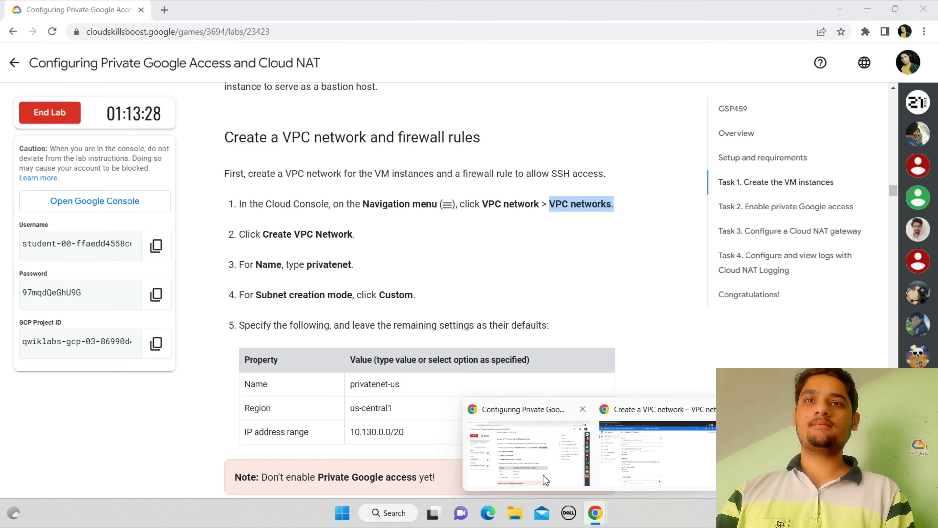
pyautogui.scroll(-2, 543, 475)
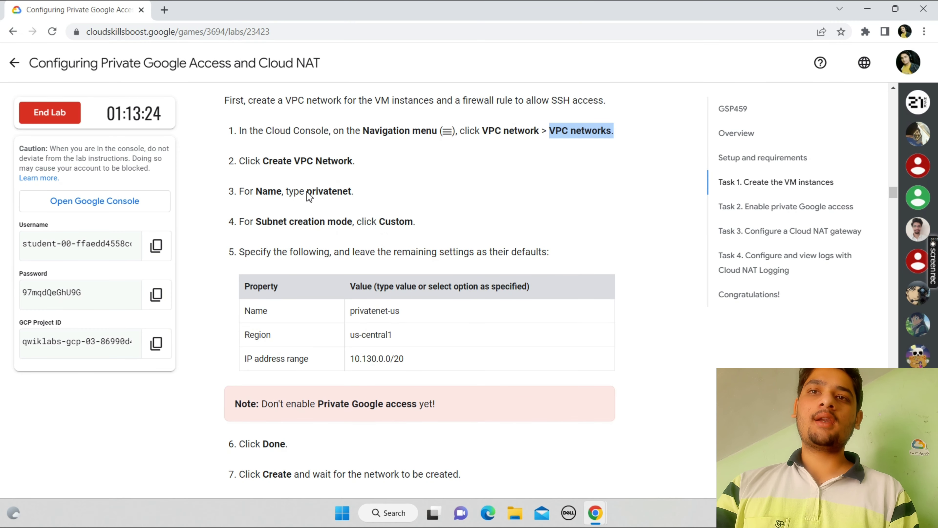
pyautogui.moveTo(306, 192); pyautogui.dragTo(355, 194)
pyautogui.hotkey('ctrl', 'c')
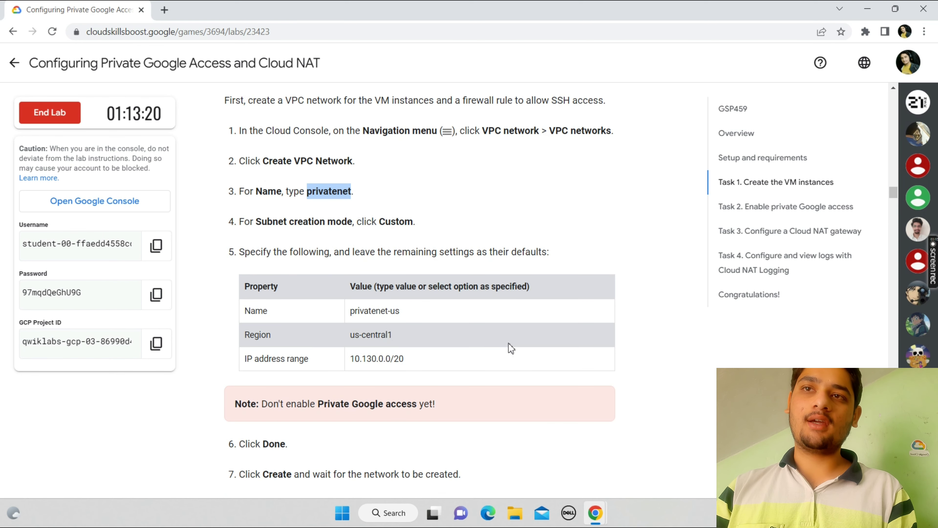
pyautogui.moveTo(594, 522)
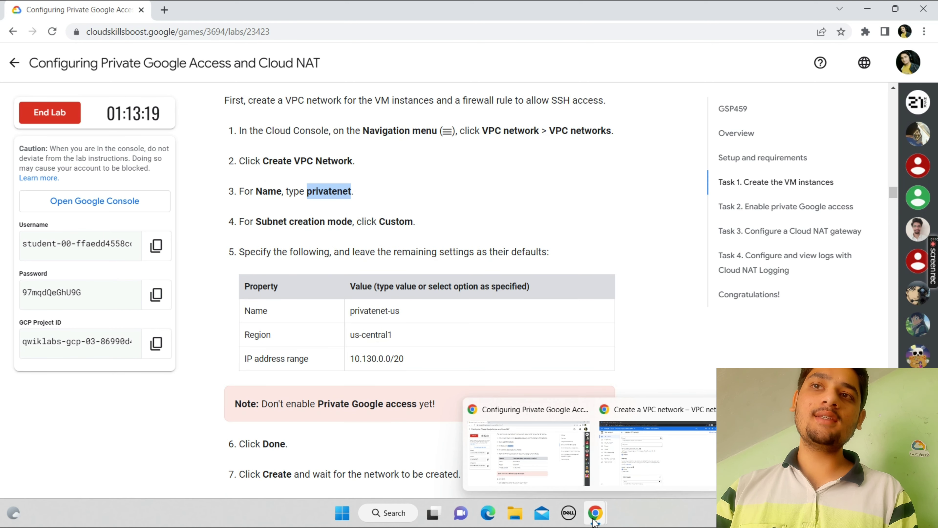
pyautogui.click(637, 462)
pyautogui.click(321, 132)
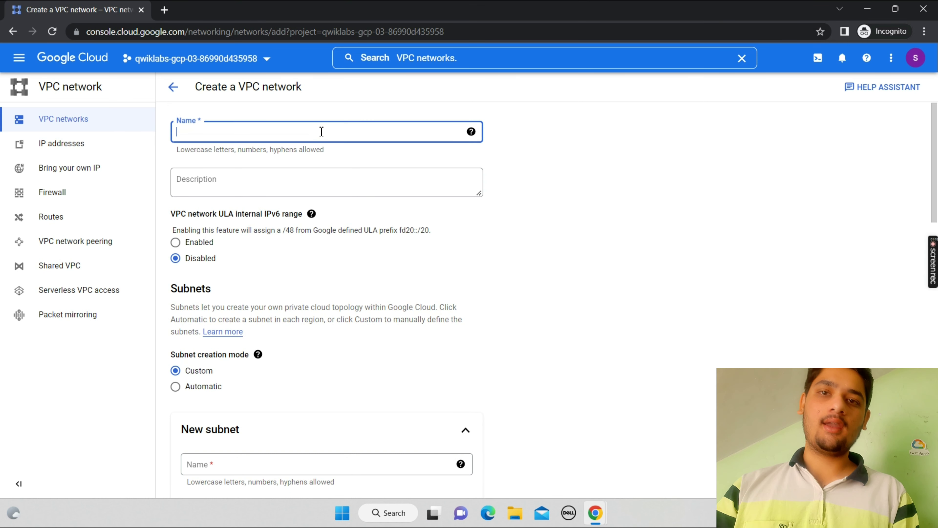
pyautogui.hotkey('ctrl', 'v')
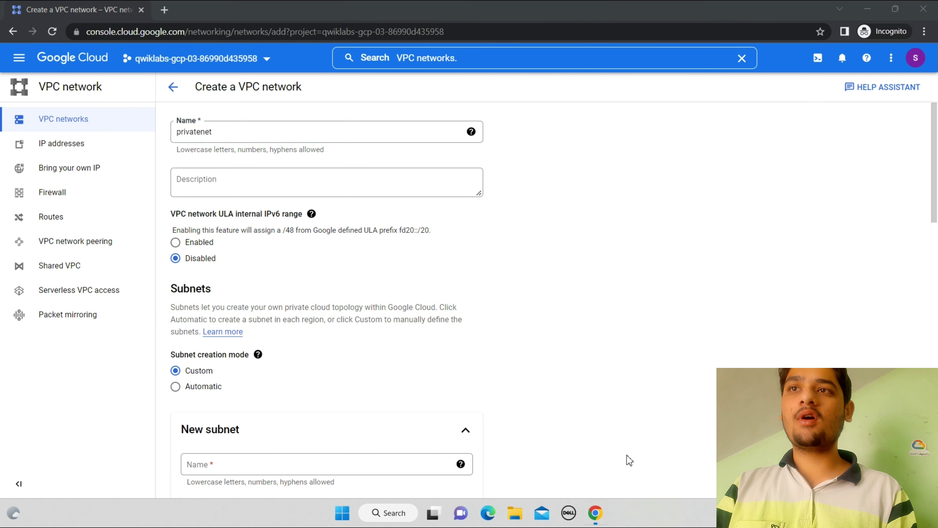
# Check the subnet settings in the lab instructions and name the new subnet privatenet-us
pyautogui.moveTo(602, 521)
pyautogui.click(535, 442)
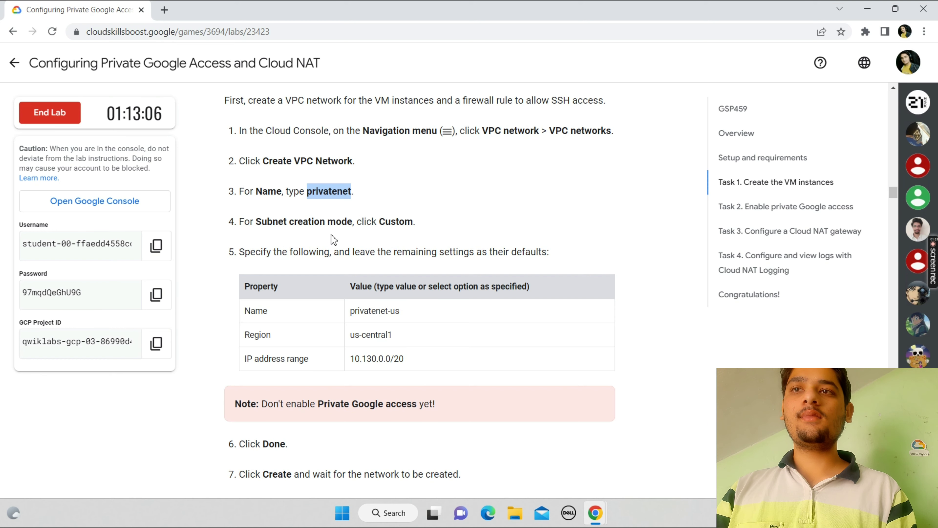
pyautogui.moveTo(596, 518)
pyautogui.click(633, 475)
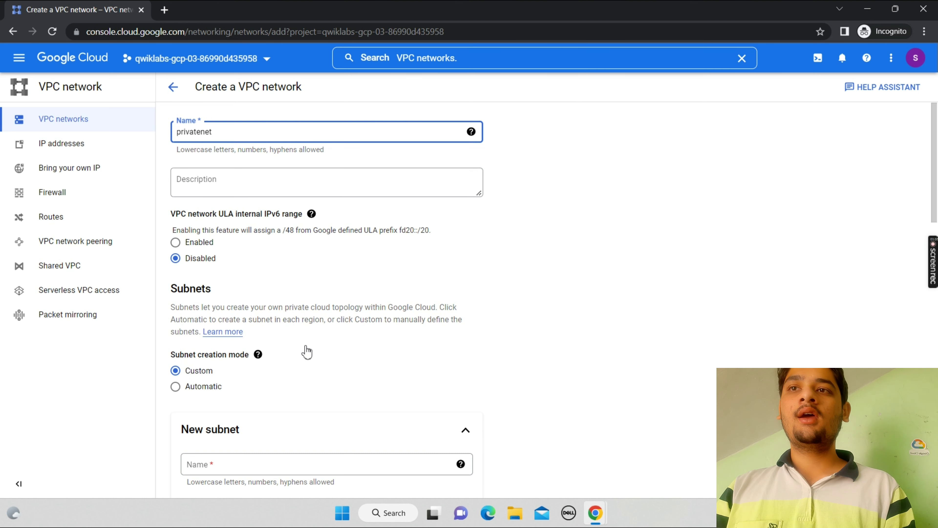
pyautogui.scroll(-5, 933, 185)
pyautogui.scroll(-2, 933, 222)
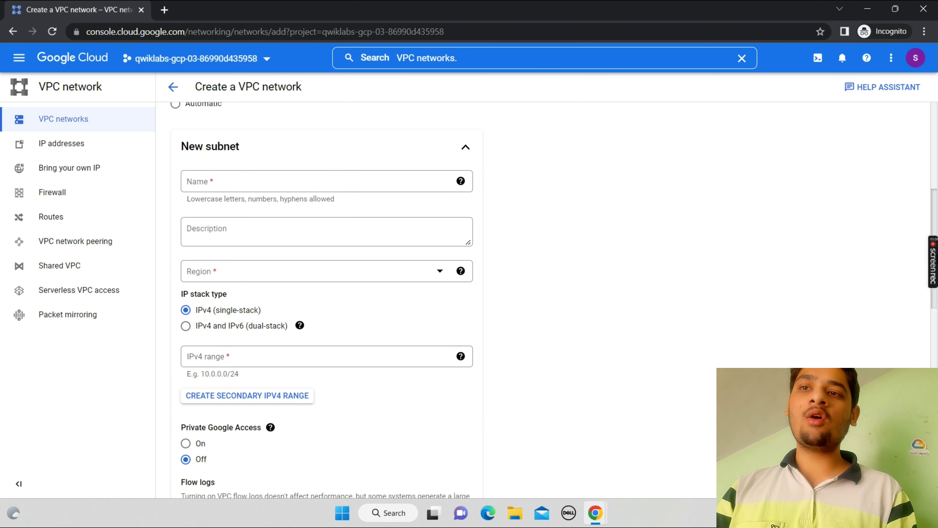
pyautogui.moveTo(595, 512)
pyautogui.click(576, 481)
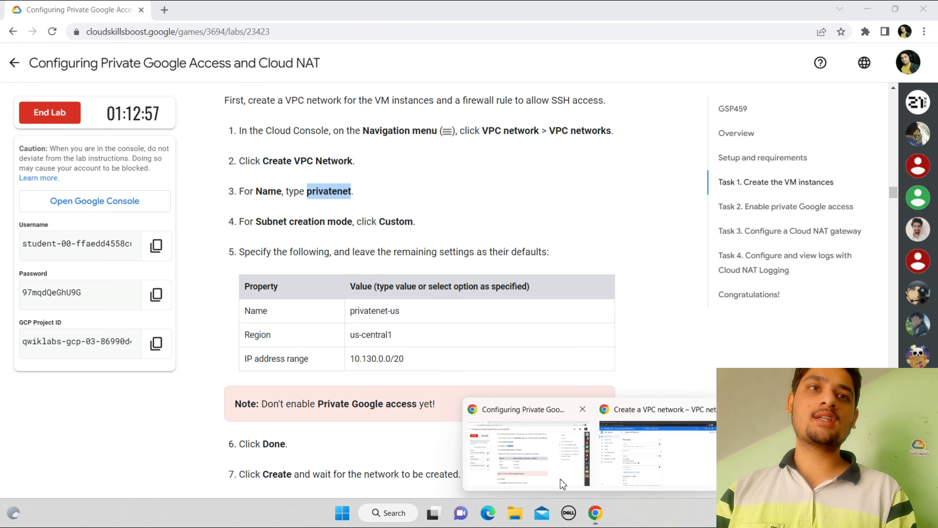
pyautogui.moveTo(400, 313); pyautogui.dragTo(394, 314)
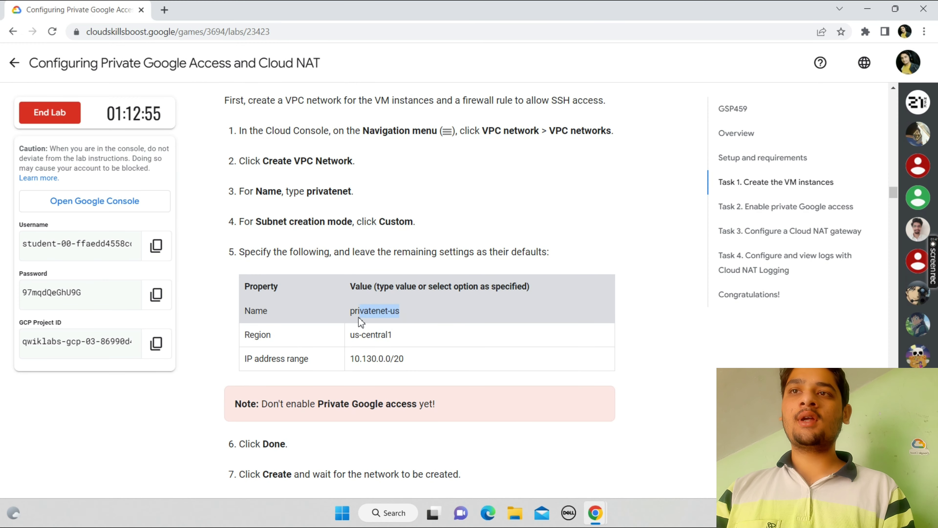
pyautogui.moveTo(595, 513)
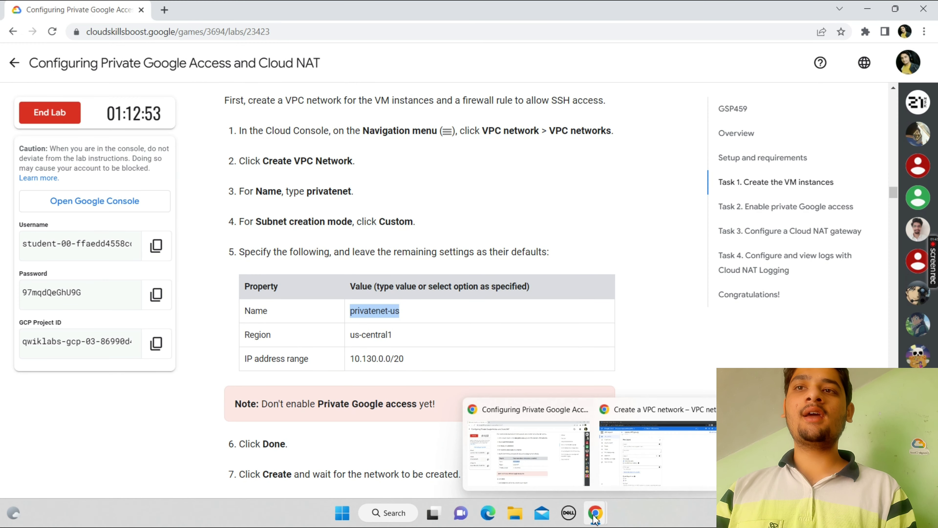
pyautogui.click(627, 451)
pyautogui.click(354, 177)
pyautogui.write('privatenet-us')
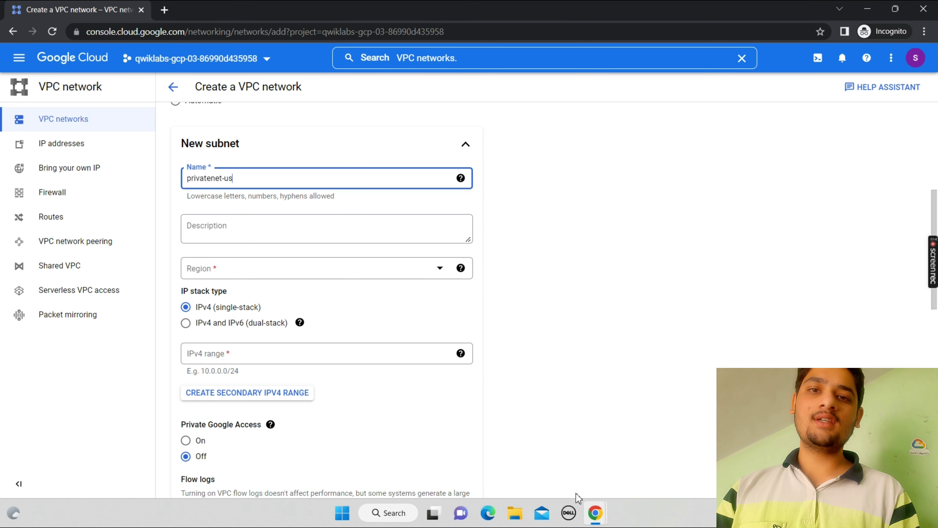
# Copy the IP address range from the lab instructions and set the subnet's IPv4 range to 10.130.0.0/20
pyautogui.moveTo(595, 517)
pyautogui.click(543, 454)
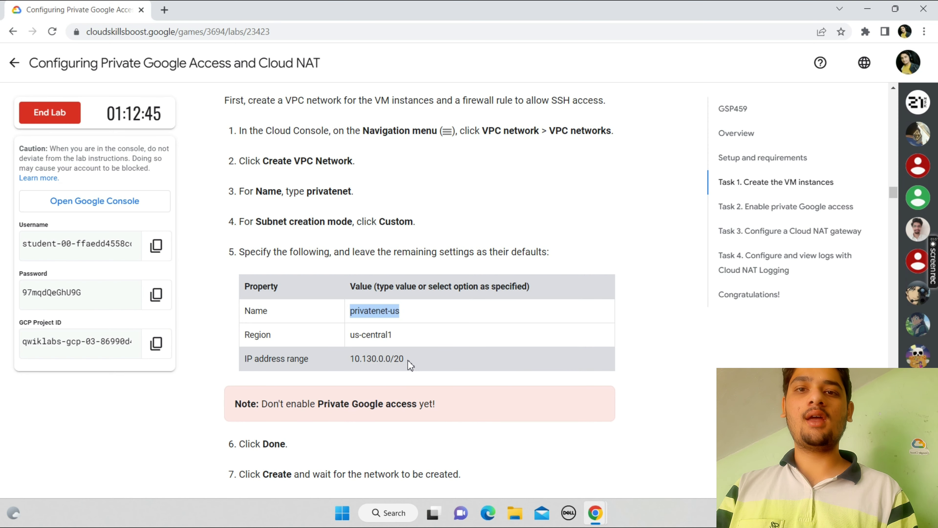
pyautogui.moveTo(406, 361); pyautogui.dragTo(349, 360)
pyautogui.hotkey('ctrl', 'c')
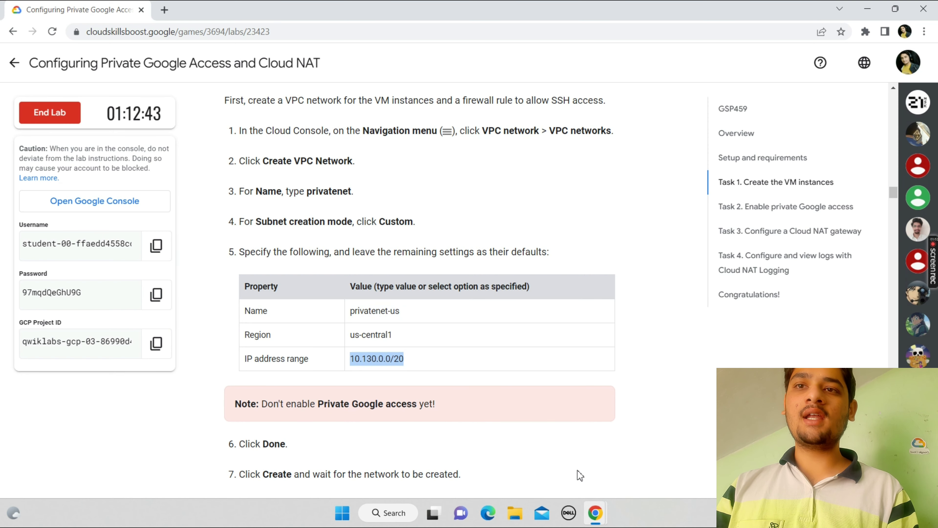
pyautogui.moveTo(596, 515)
pyautogui.click(614, 478)
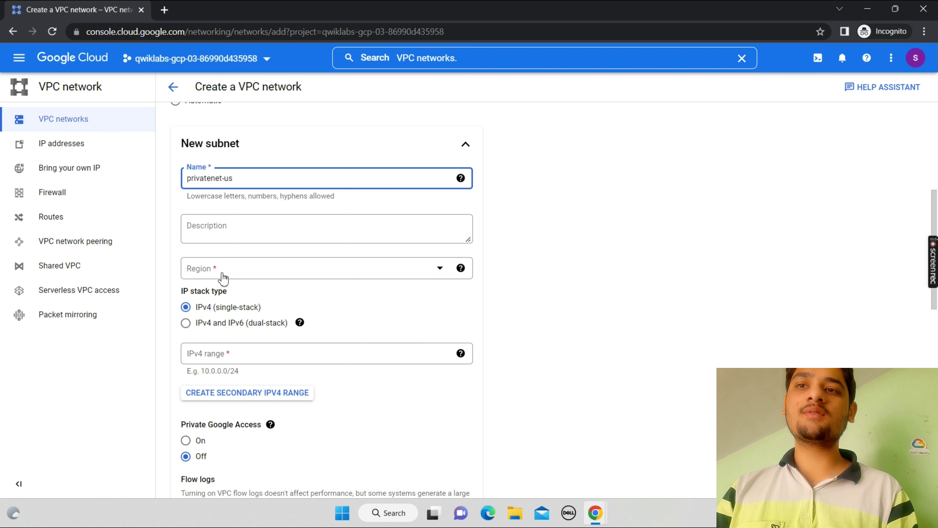
pyautogui.click(280, 354)
pyautogui.hotkey('ctrl', 'v')
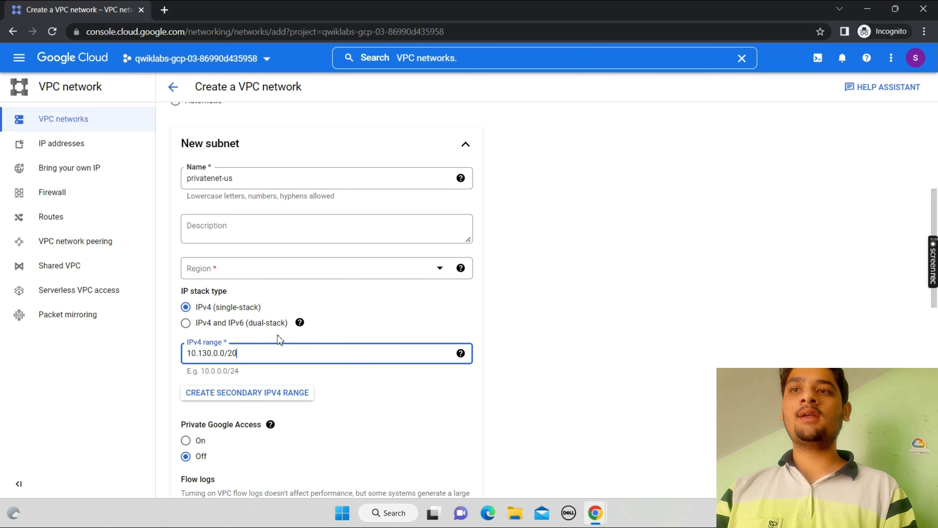
# Set the new subnet's region to us-central1
pyautogui.click(275, 275)
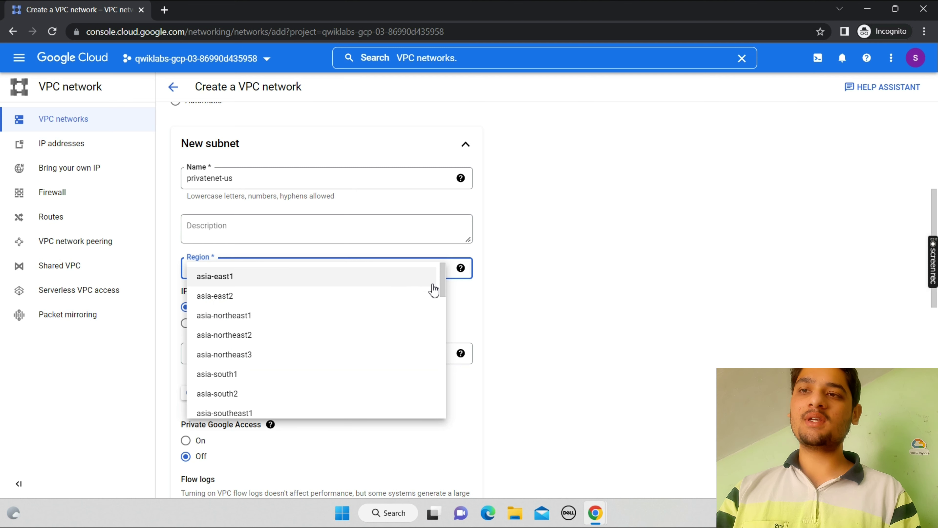
pyautogui.moveTo(441, 293); pyautogui.dragTo(469, 391)
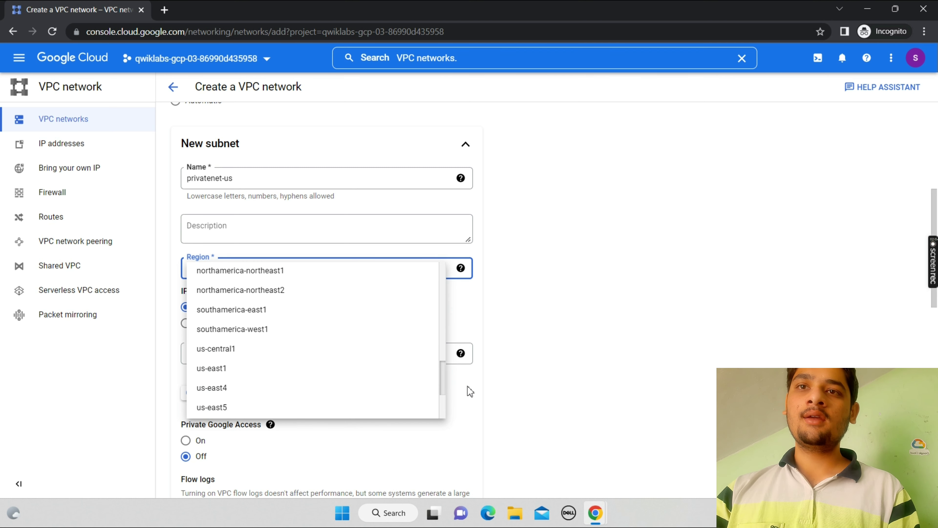
pyautogui.click(293, 353)
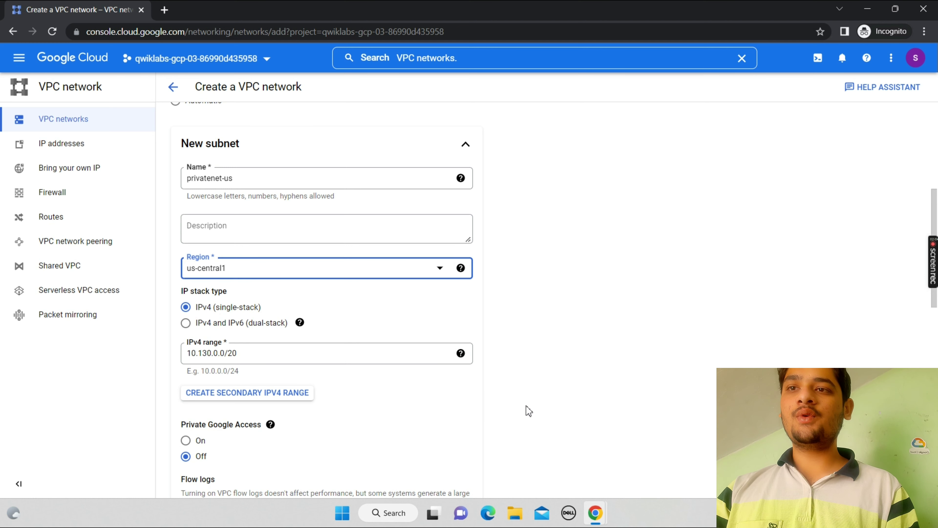
# Check the remaining network instructions in the lab guide, and finish defining the privatenet-us subnet
pyautogui.moveTo(601, 517)
pyautogui.click(551, 470)
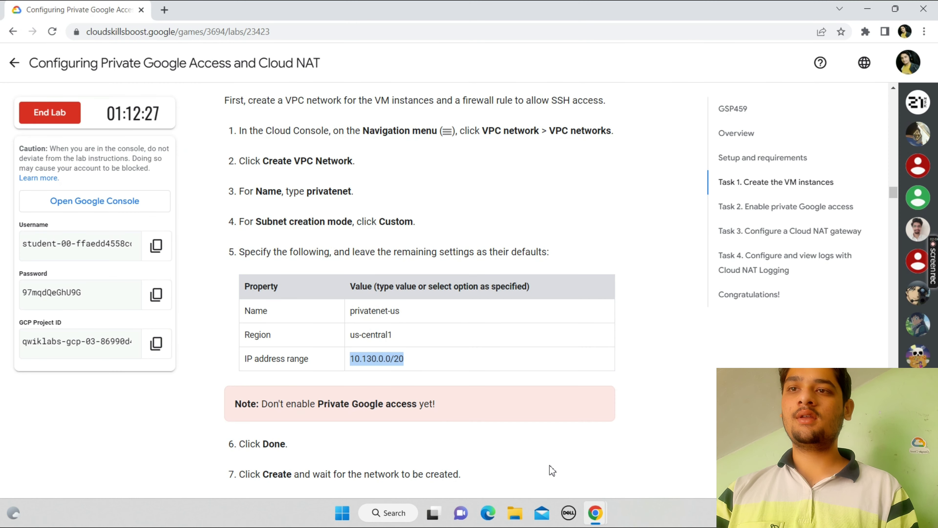
pyautogui.scroll(-4, 551, 469)
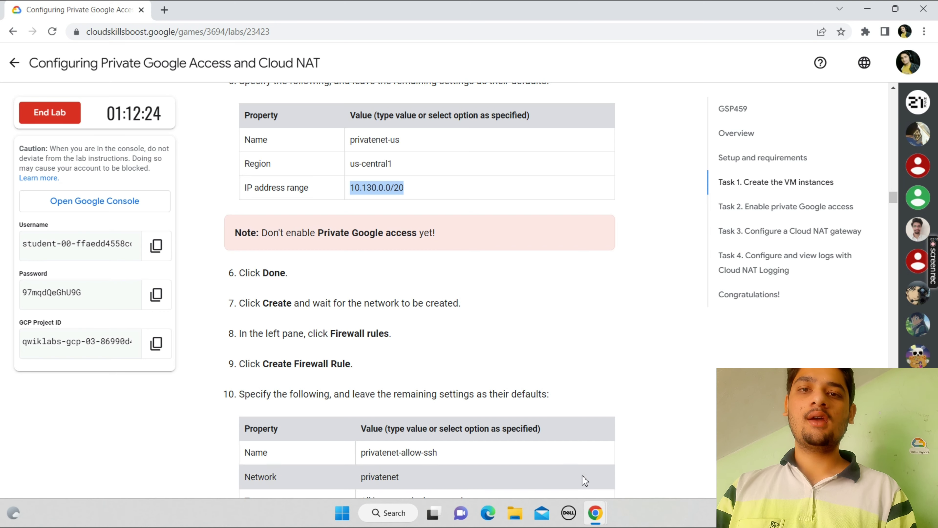
pyautogui.moveTo(595, 513)
pyautogui.click(621, 469)
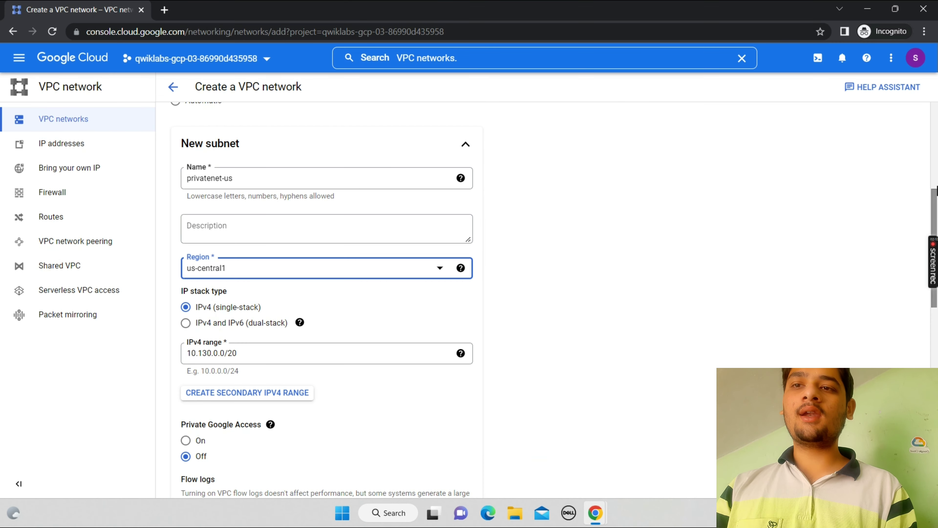
pyautogui.moveTo(934, 292); pyautogui.dragTo(934, 338)
pyautogui.scroll(5, 935, 338)
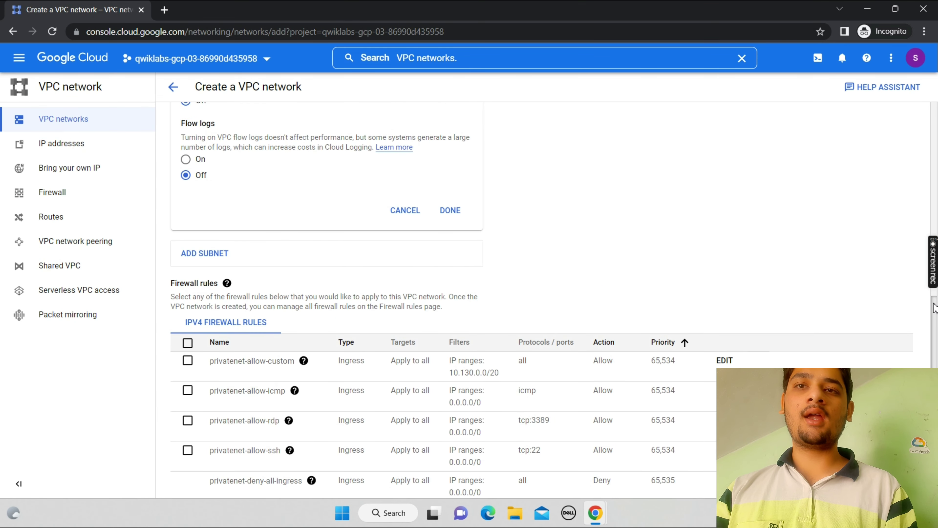
pyautogui.click(450, 216)
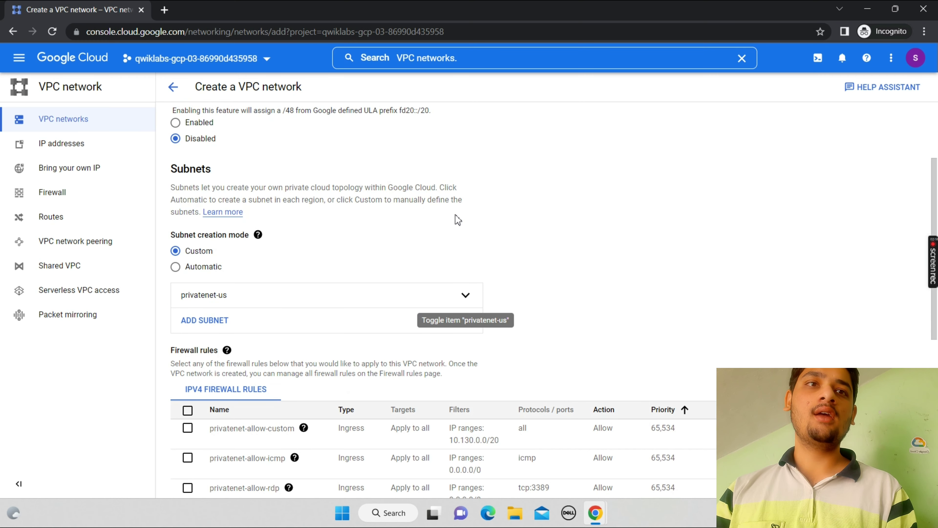
# Create the privatenet VPC network, leaving its firewall rules, routing mode and remaining settings at their defaults
pyautogui.moveTo(933, 296); pyautogui.dragTo(934, 455)
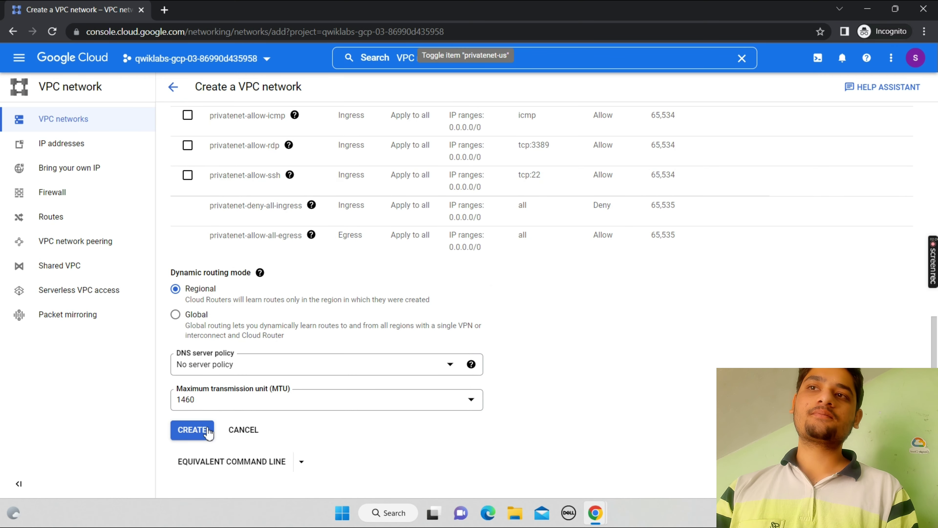
pyautogui.click(209, 433)
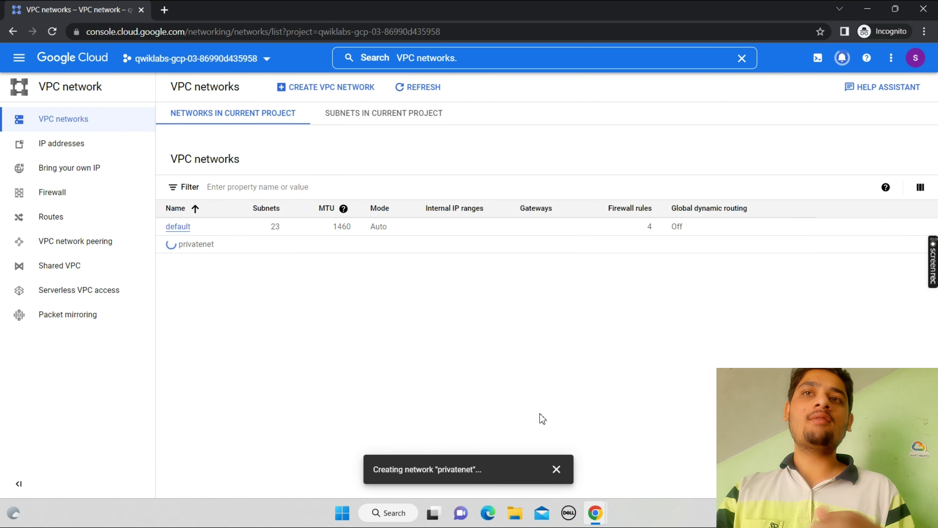
pyautogui.click(566, 480)
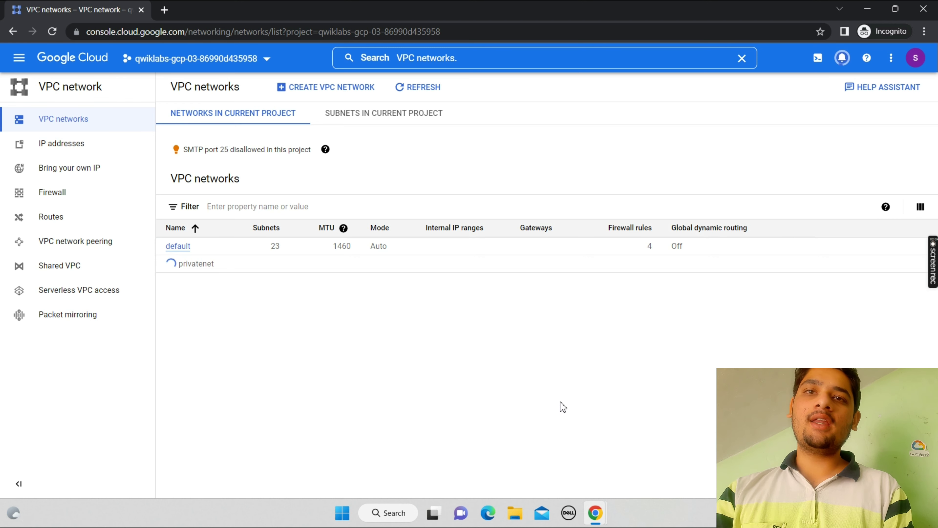
# Copy the firewall rule name privatenet-allow-ssh from the lab instructions and return to the VPC networks page in the console
pyautogui.moveTo(596, 510)
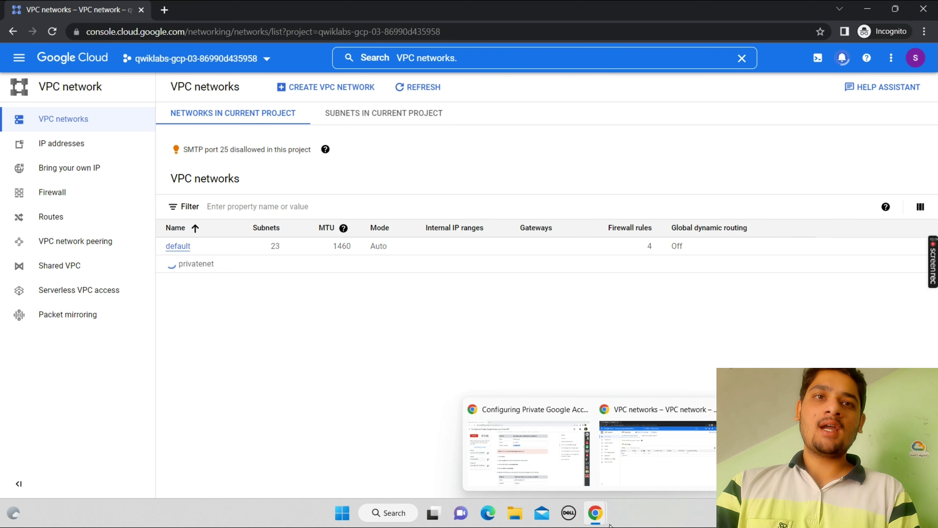
pyautogui.click(529, 465)
pyautogui.scroll(-3, 529, 465)
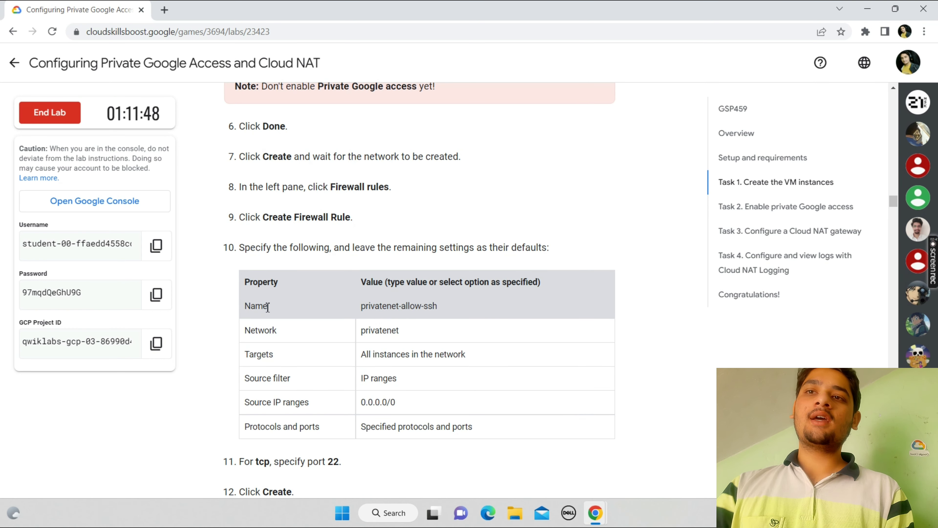
pyautogui.moveTo(364, 304); pyautogui.dragTo(442, 302)
pyautogui.hotkey('ctrl', 'c')
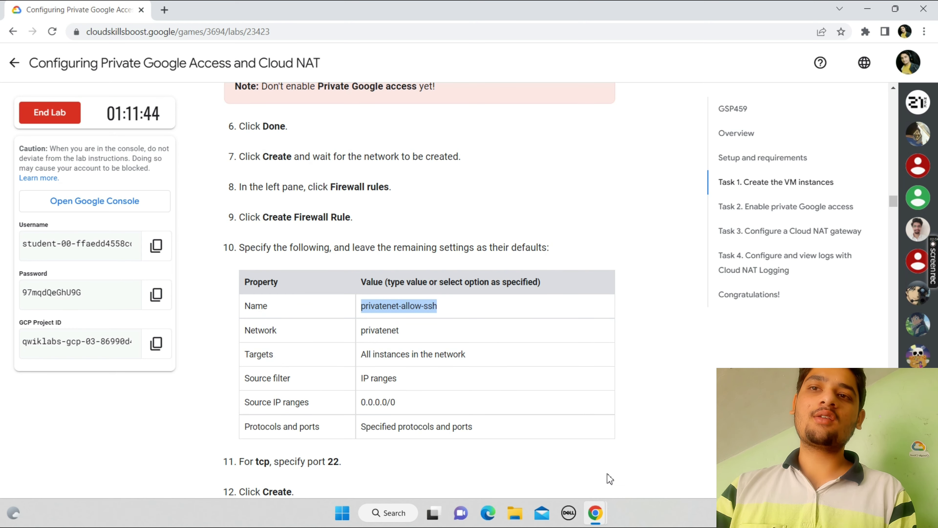
pyautogui.moveTo(595, 512)
pyautogui.click(631, 464)
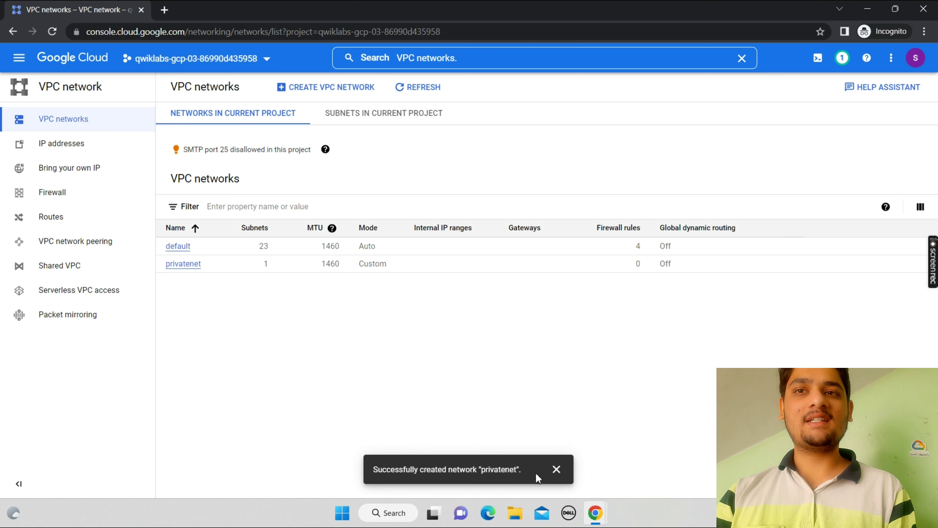
pyautogui.click(556, 469)
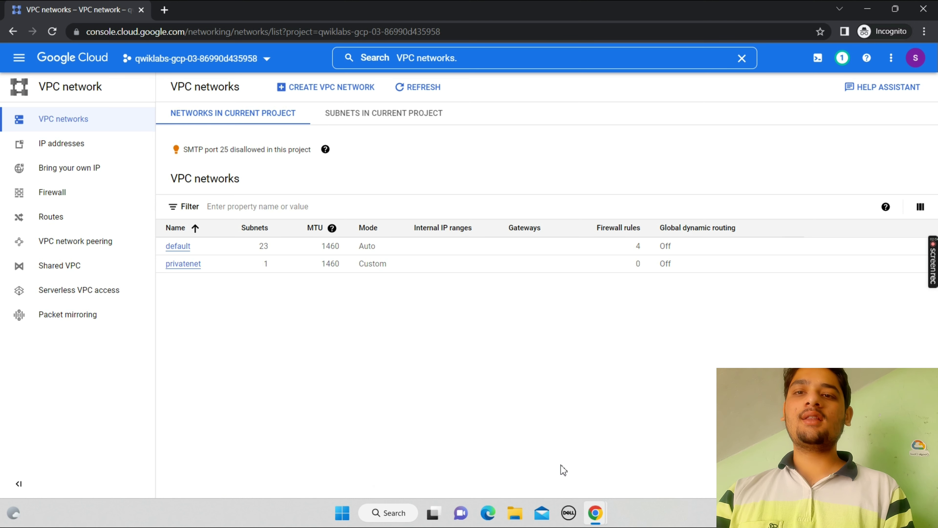
# Start a new VPC firewall rule and name it privatenet-allow-ssh
pyautogui.click(68, 208)
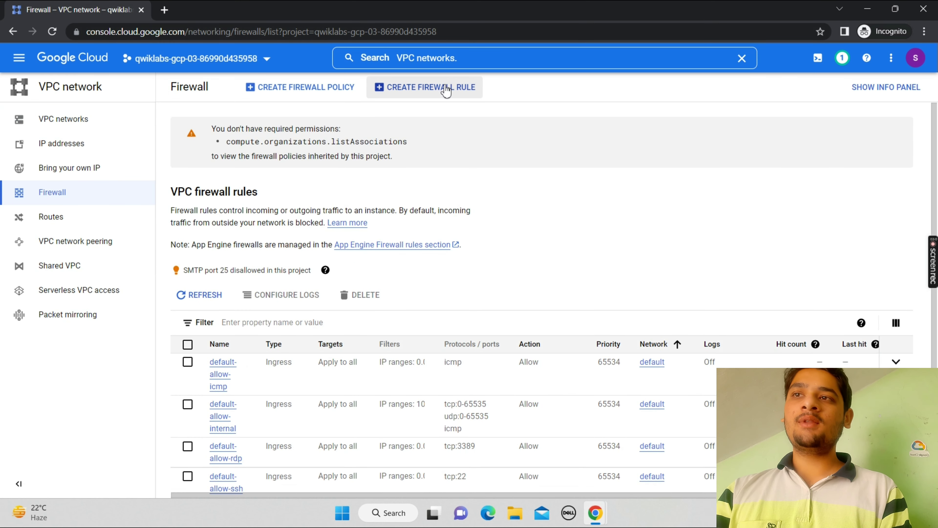
pyautogui.click(446, 91)
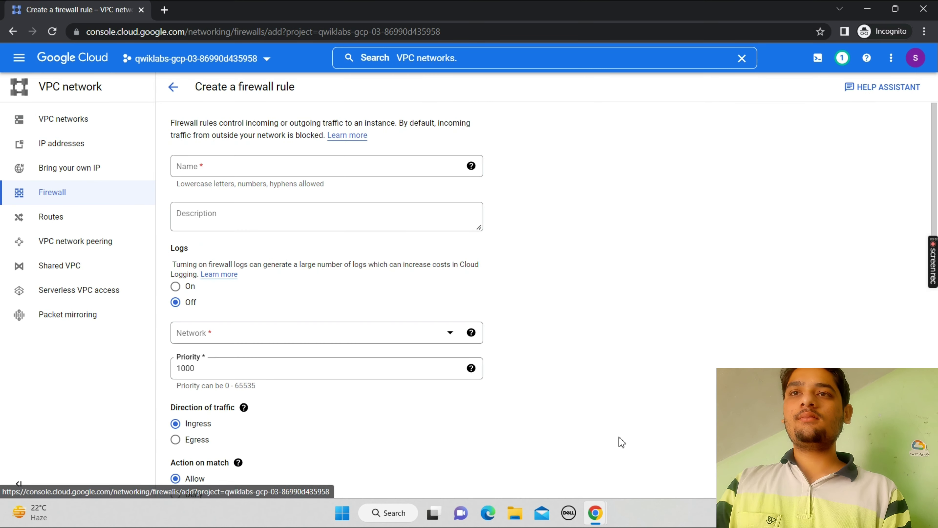
pyautogui.moveTo(596, 514)
pyautogui.click(524, 455)
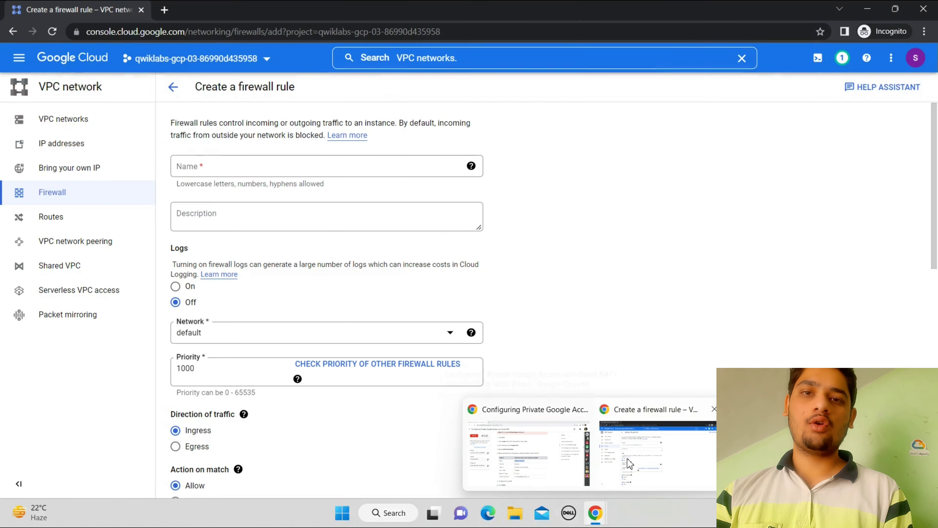
pyautogui.click(628, 445)
pyautogui.click(307, 161)
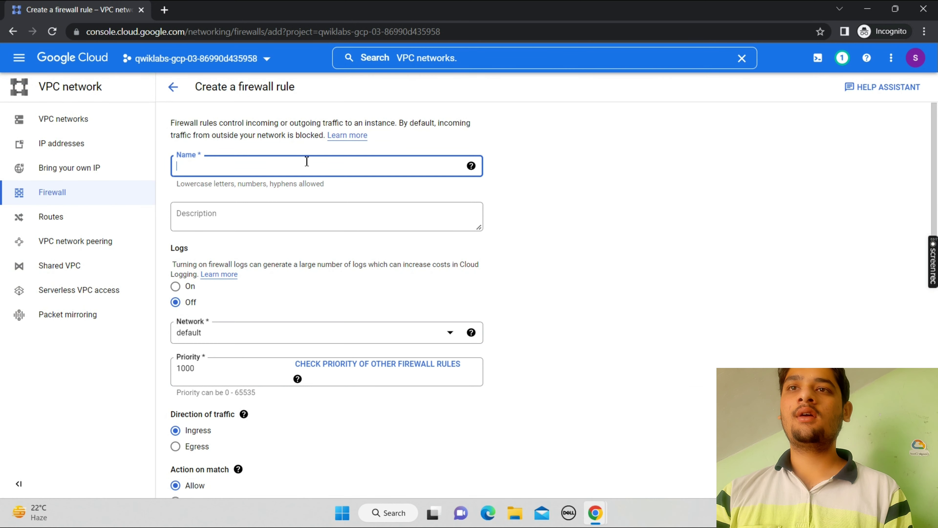
pyautogui.hotkey('ctrl', 'v')
# Copy the source IP range 0.0.0.0/0 from the lab instructions and set the firewall rule's network to privatenet
pyautogui.moveTo(595, 512)
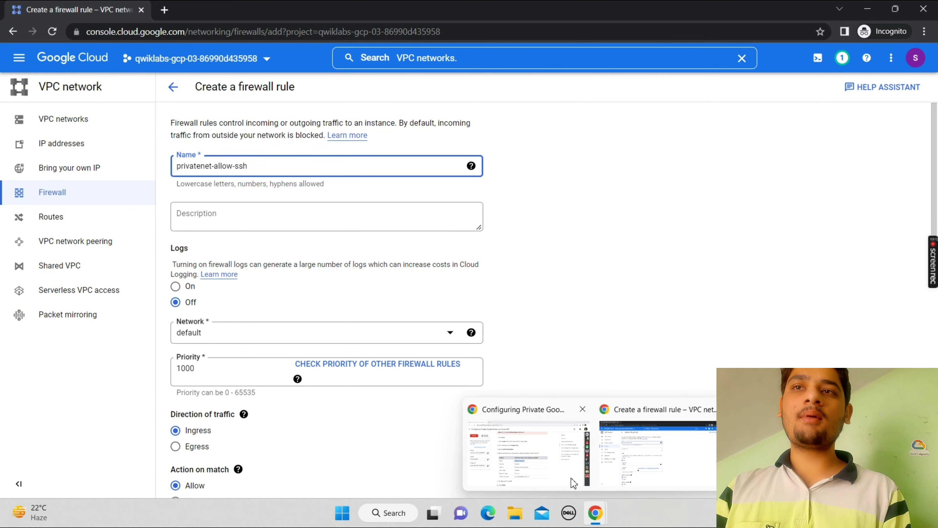
pyautogui.click(572, 480)
pyautogui.tripleClick(392, 309)
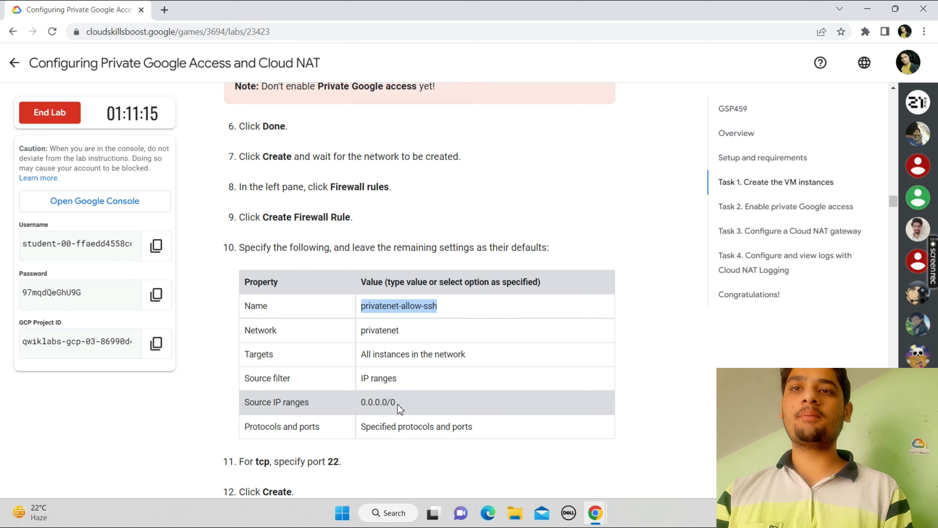
pyautogui.moveTo(395, 404); pyautogui.dragTo(363, 405)
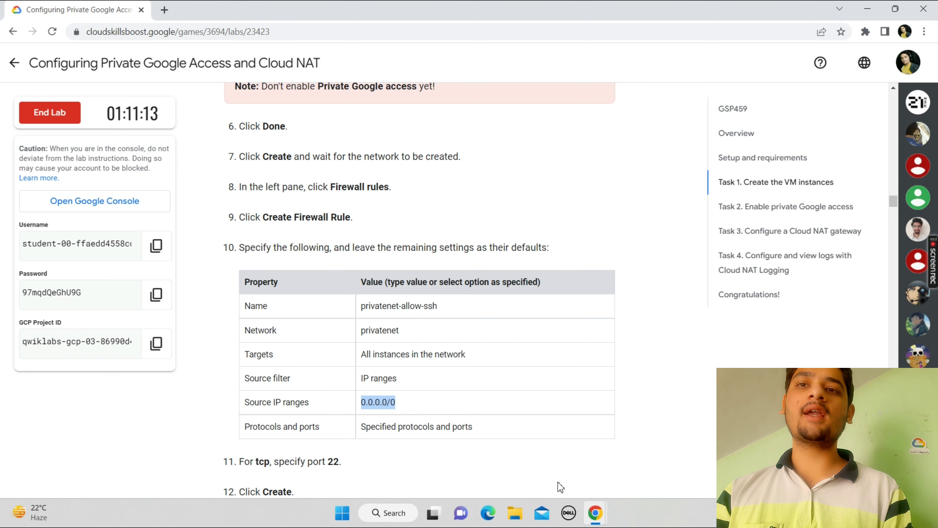
pyautogui.moveTo(595, 501)
pyautogui.click(621, 466)
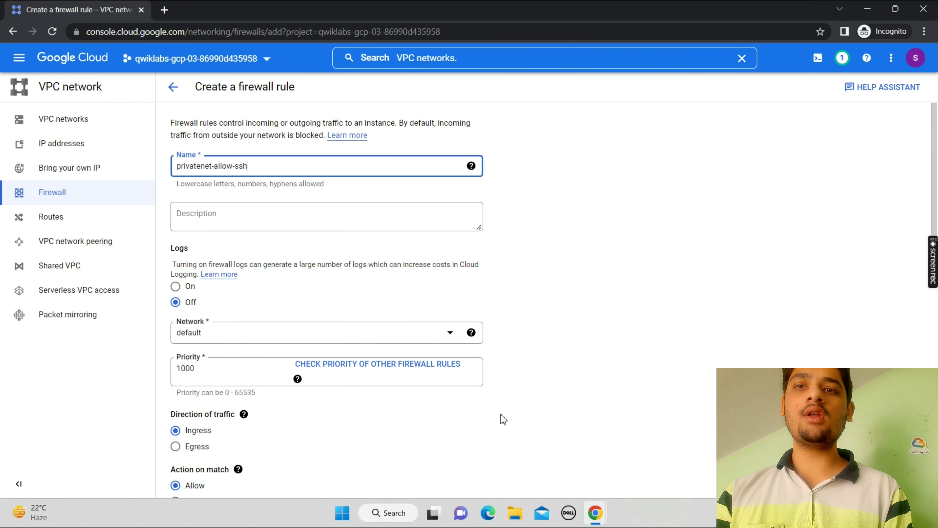
pyautogui.click(278, 336)
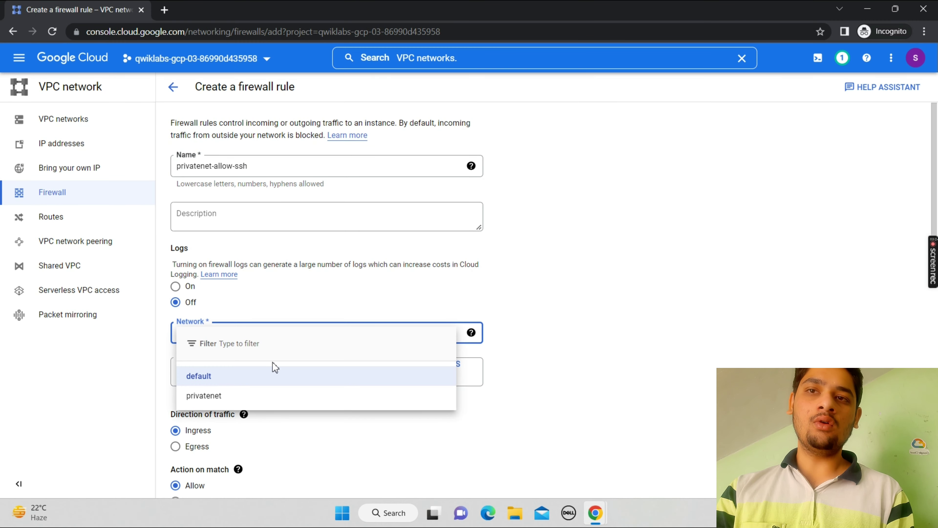
pyautogui.click(238, 400)
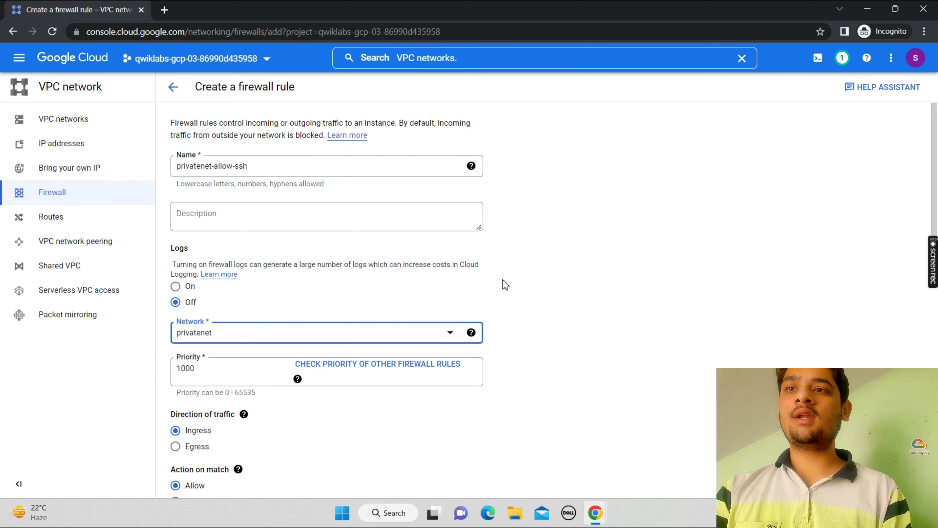
# Set the rule's targets to All instances in the network and its source IPv4 range to 0.0.0.0/0
pyautogui.scroll(-5, 912, 186)
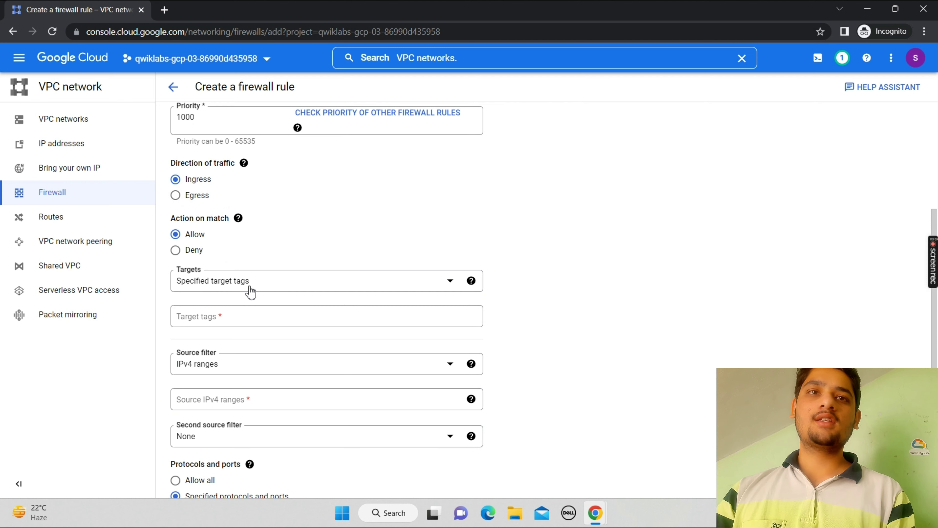
pyautogui.click(409, 286)
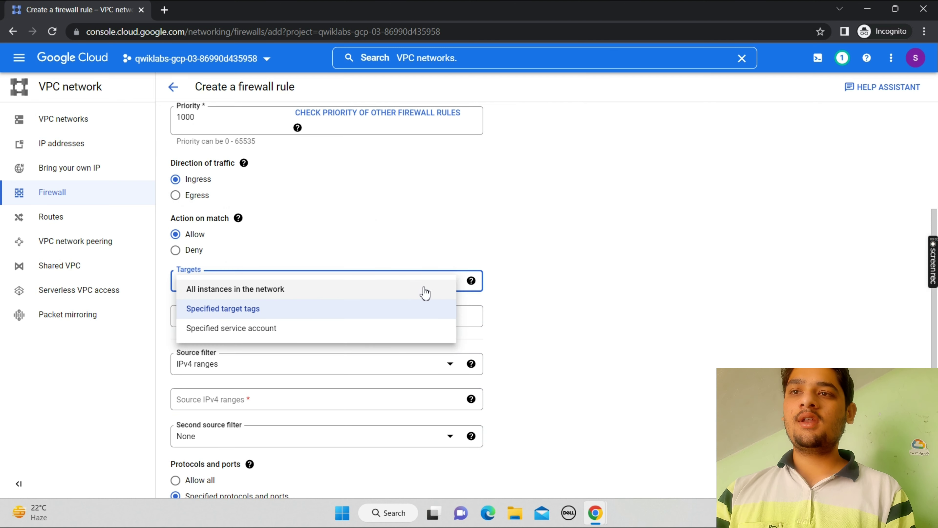
pyautogui.click(346, 291)
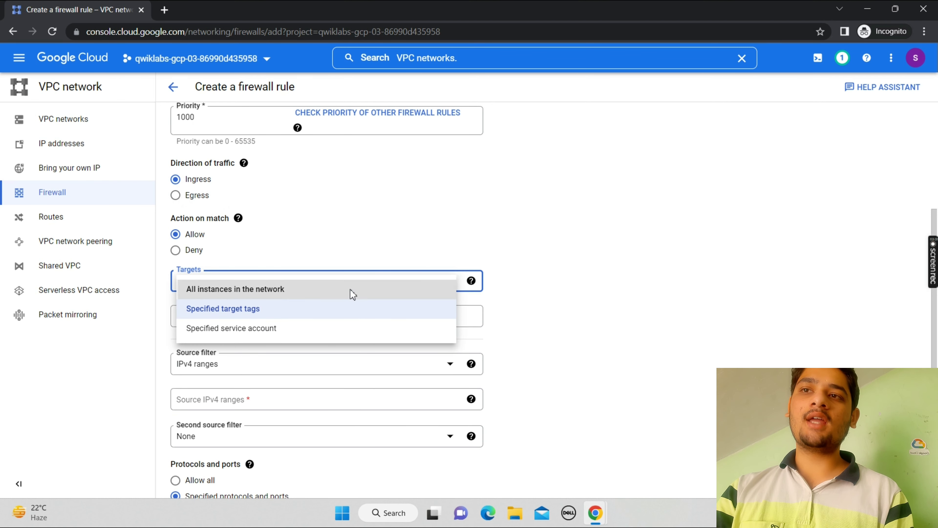
pyautogui.click(323, 357)
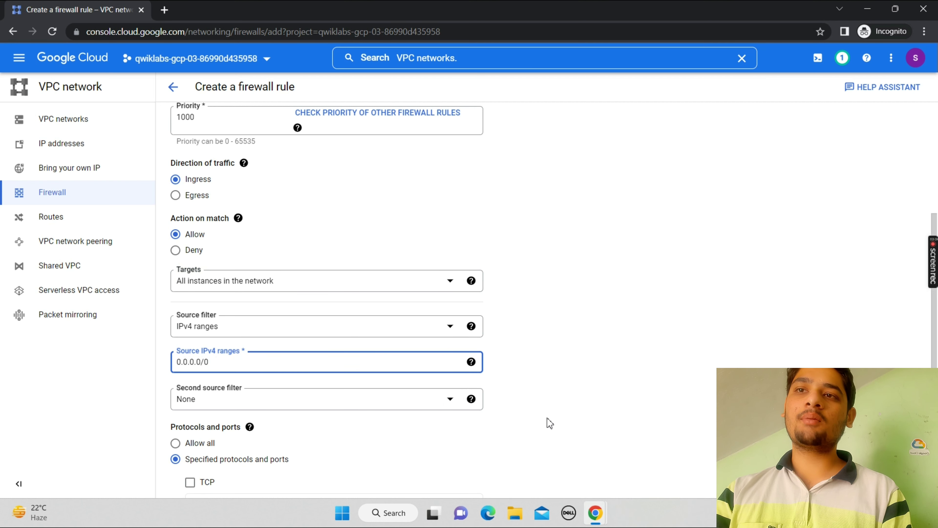
# Look up the required port in the lab instructions and allow TCP port 22 in the firewall rule
pyautogui.moveTo(597, 515)
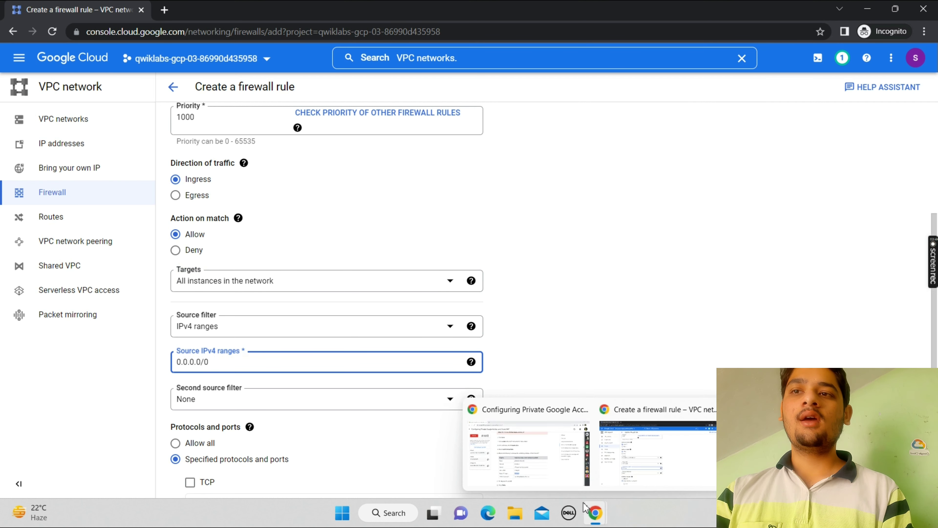
pyautogui.click(539, 421)
pyautogui.scroll(-1, 546, 473)
pyautogui.scroll(-3, 546, 473)
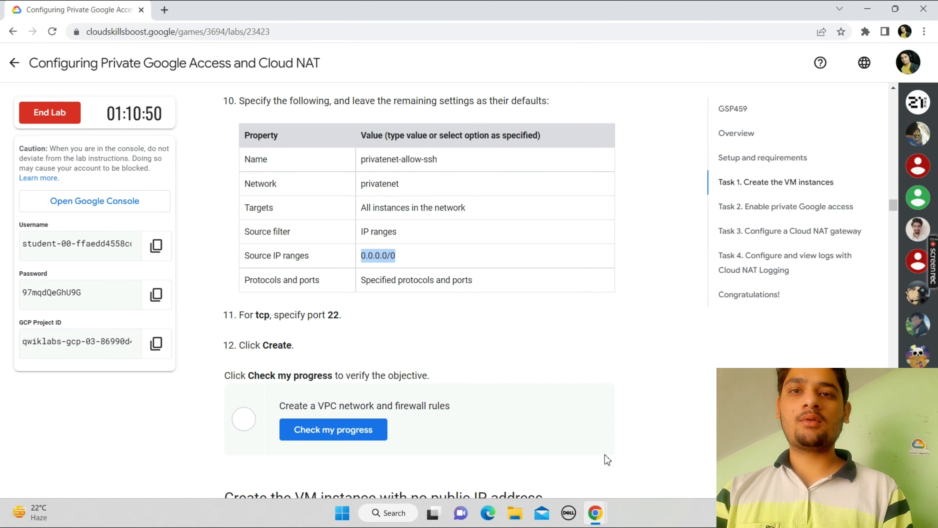
pyautogui.click(331, 314)
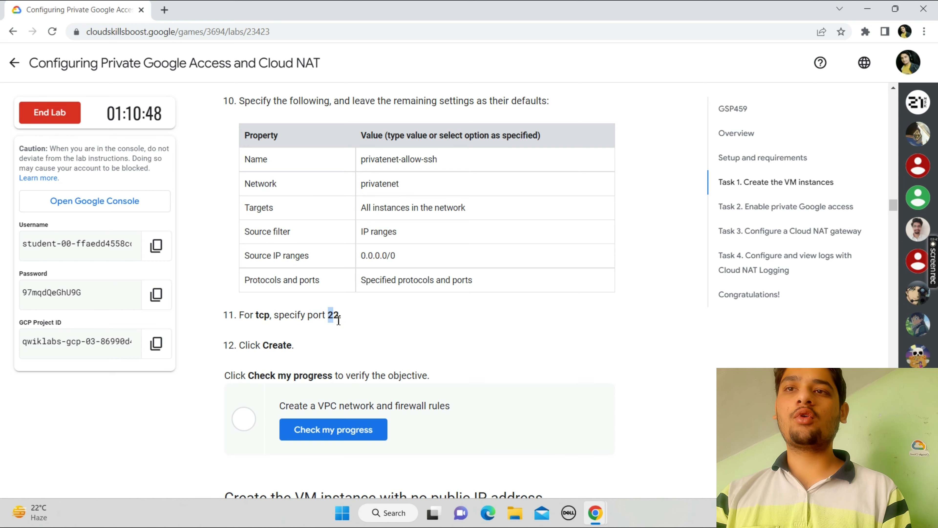
pyautogui.moveTo(596, 513)
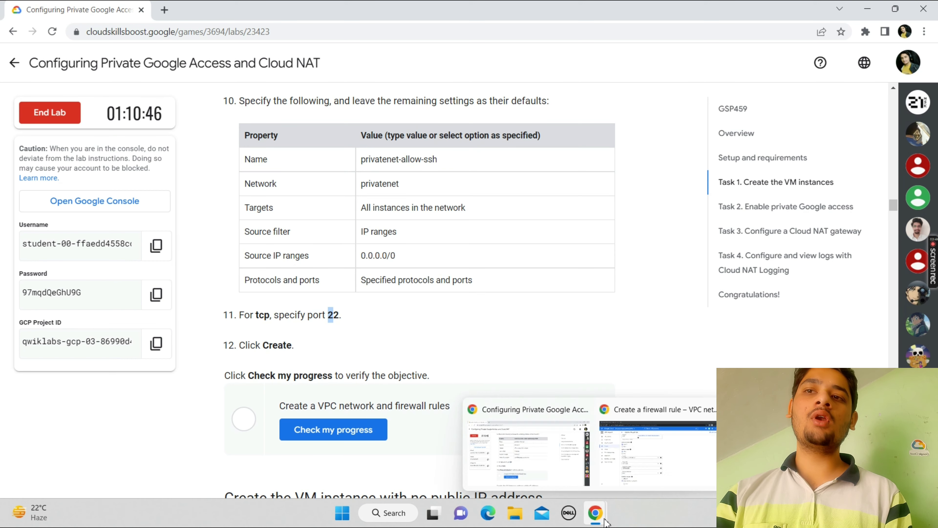
pyautogui.click(630, 467)
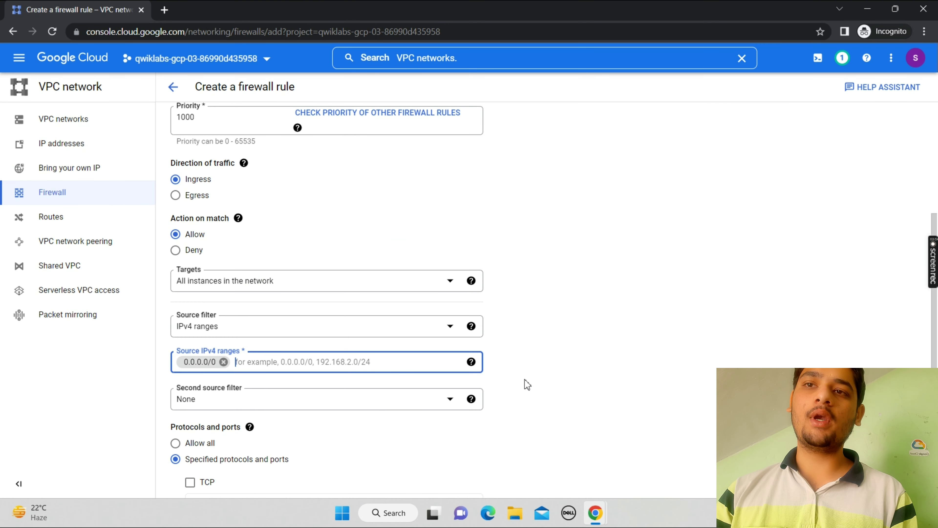
pyautogui.scroll(-5, 603, 282)
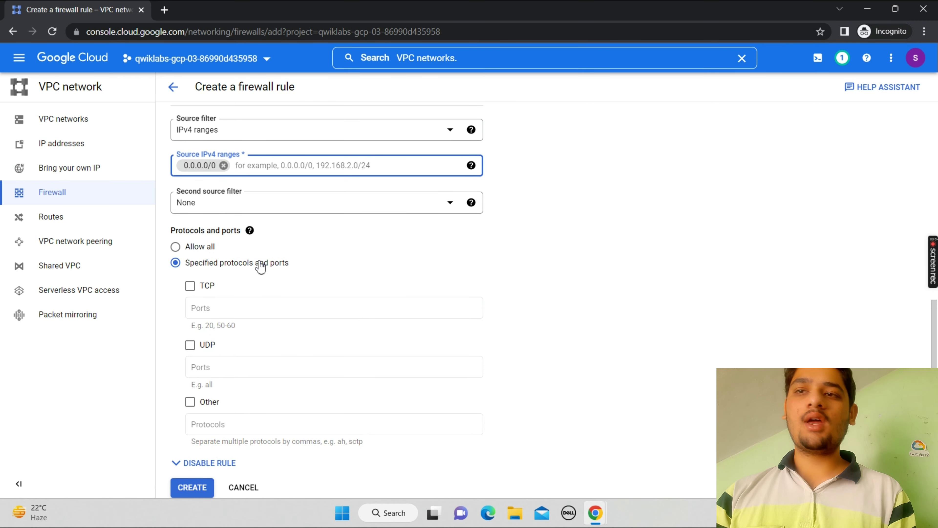
pyautogui.click(189, 288)
pyautogui.click(250, 313)
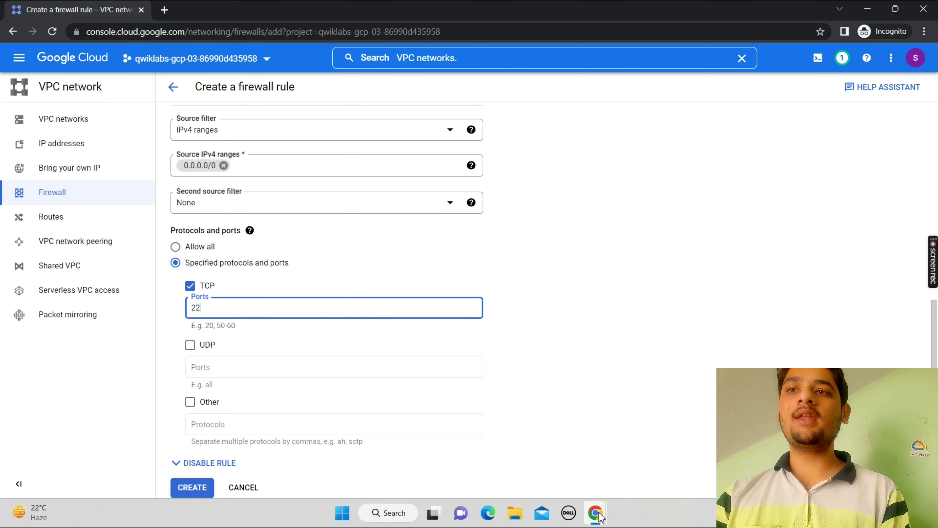
# Recheck the lab instructions and create the privatenet-allow-ssh firewall rule
pyautogui.moveTo(600, 518)
pyautogui.click(533, 442)
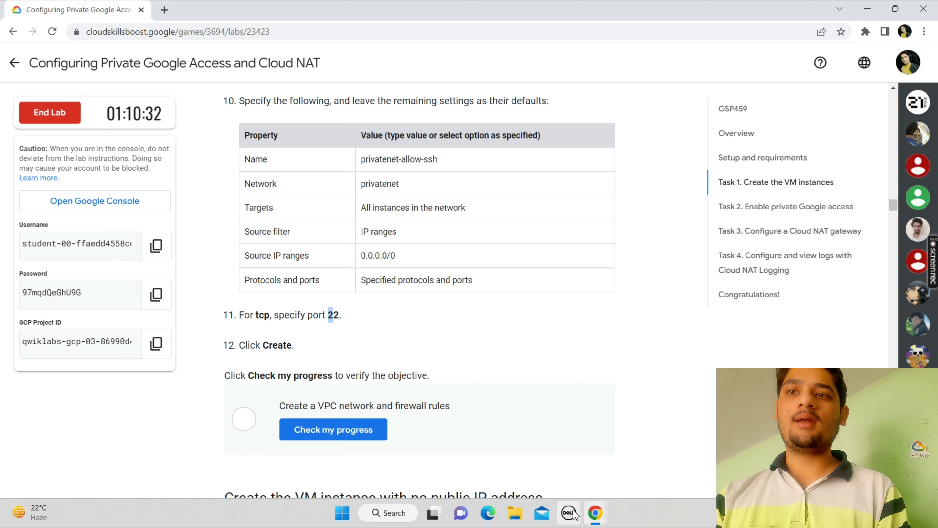
pyautogui.click(616, 458)
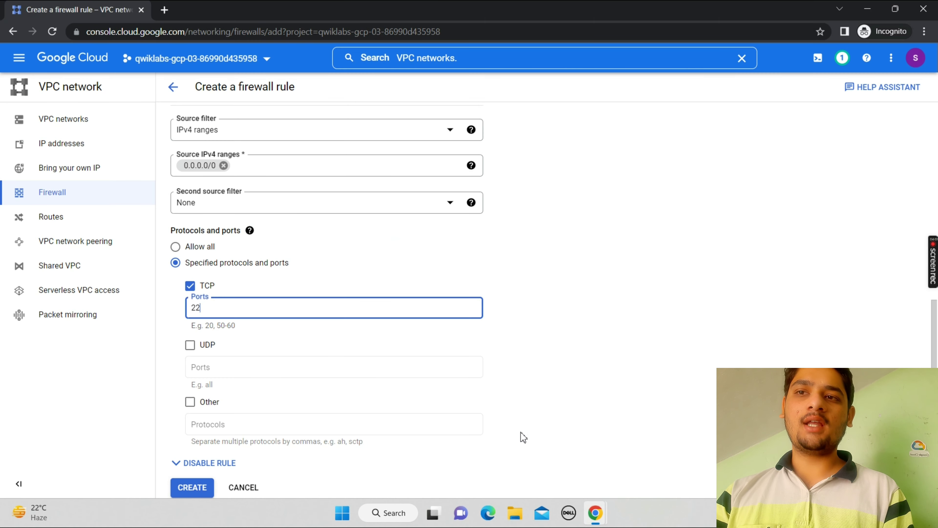
pyautogui.click(198, 488)
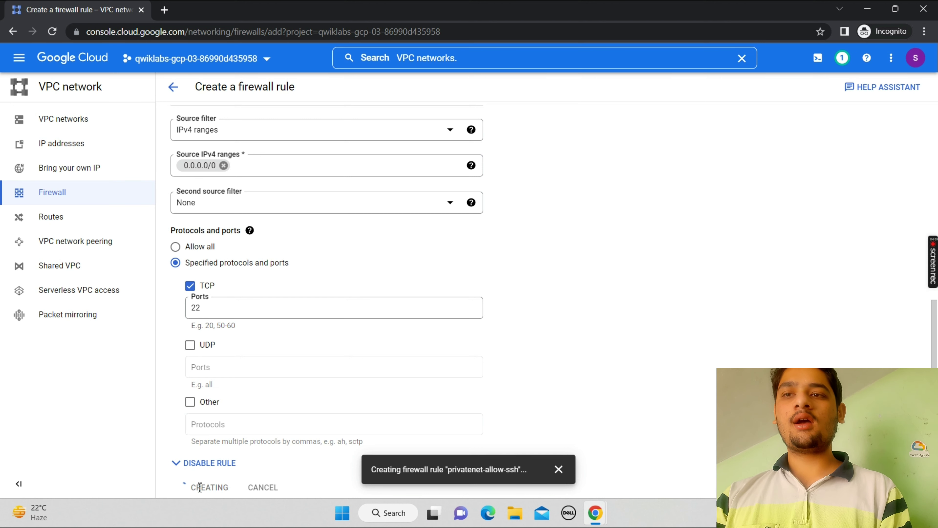
pyautogui.click(565, 479)
# Review the firewall rules list and check the lab progress for "Create a VPC network and firewall rules"
pyautogui.moveTo(596, 514)
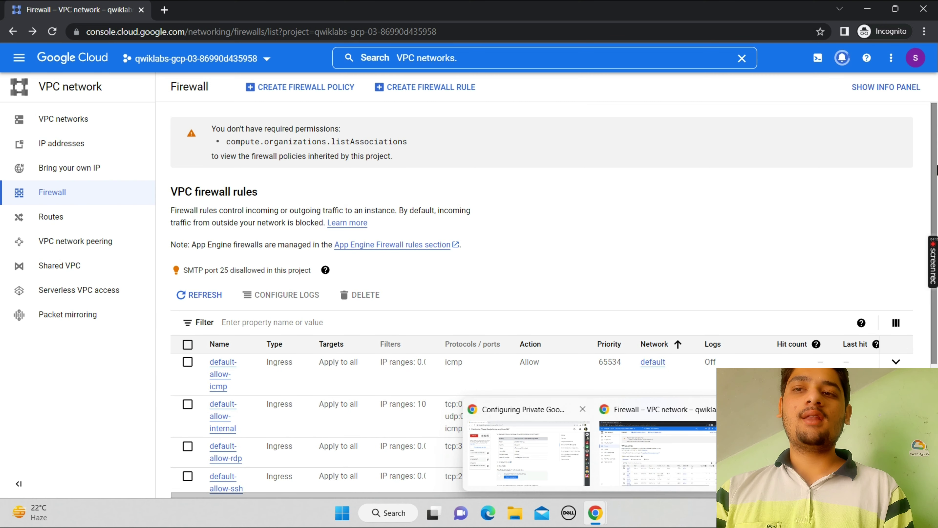
pyautogui.scroll(-2, 613, 303)
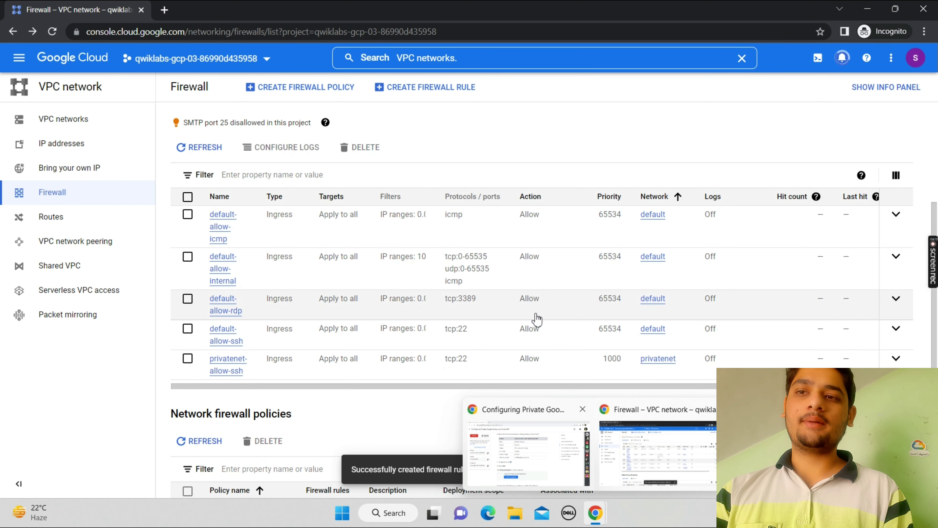
pyautogui.click(518, 479)
pyautogui.click(303, 430)
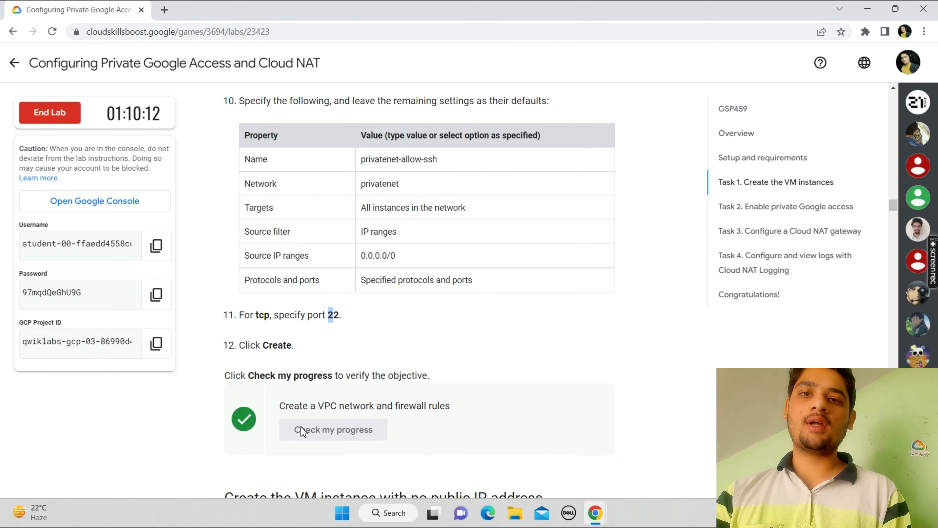
# Find the settings for the VM instance with no public IP address in the lab instructions and copy the name vm-internal
pyautogui.scroll(-10, 303, 431)
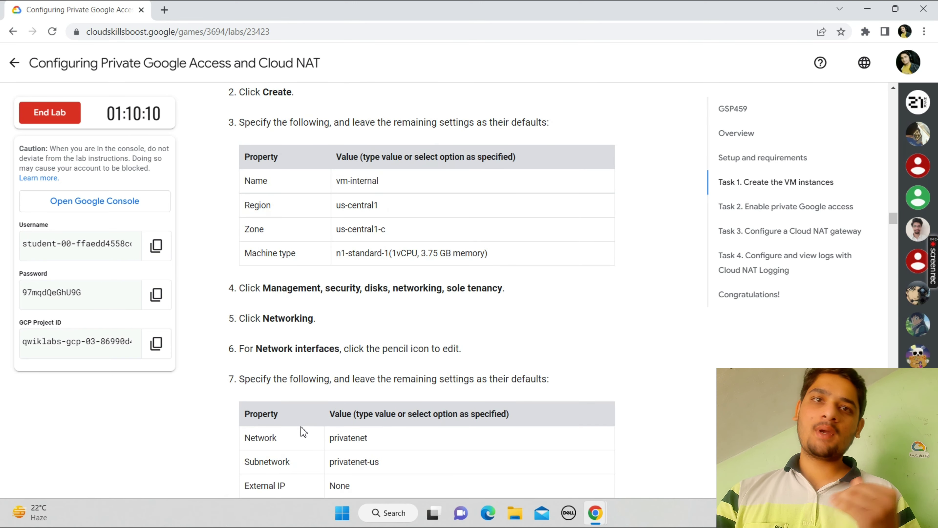
pyautogui.scroll(3, 303, 431)
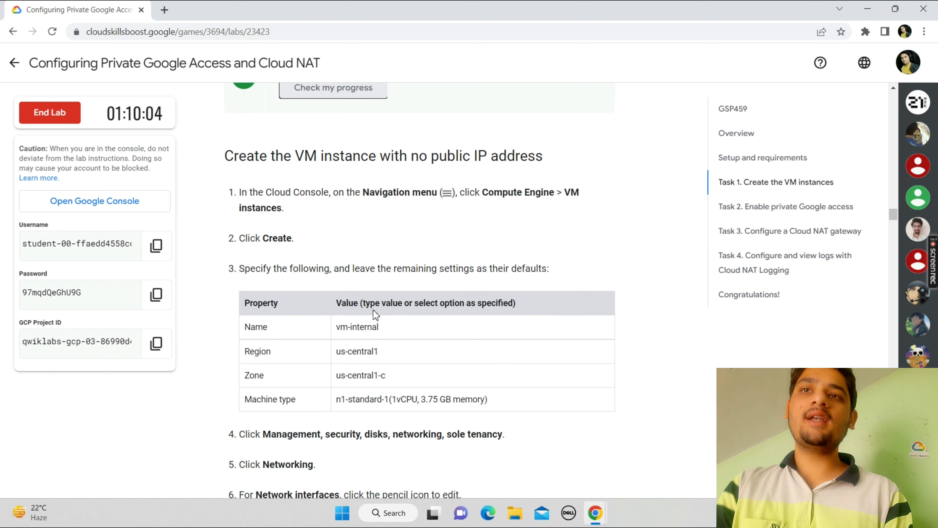
pyautogui.moveTo(387, 328); pyautogui.dragTo(343, 328)
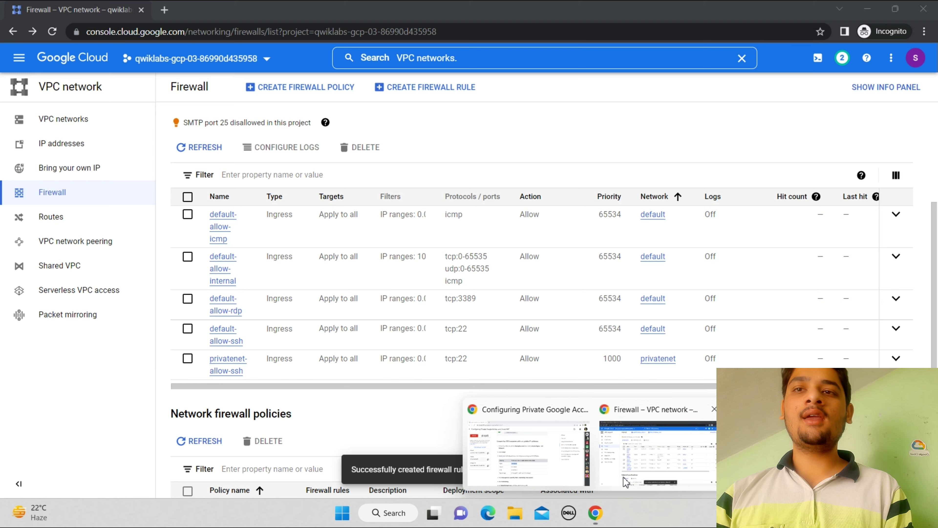
# Switch to the Google Cloud console and start creating a new instance from Compute Engine's VM instances page
pyautogui.click(626, 485)
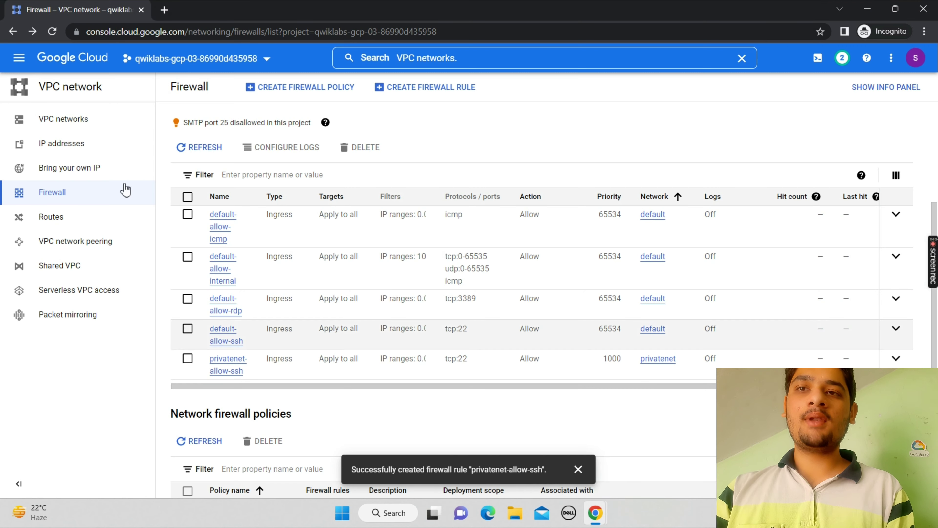
pyautogui.click(18, 57)
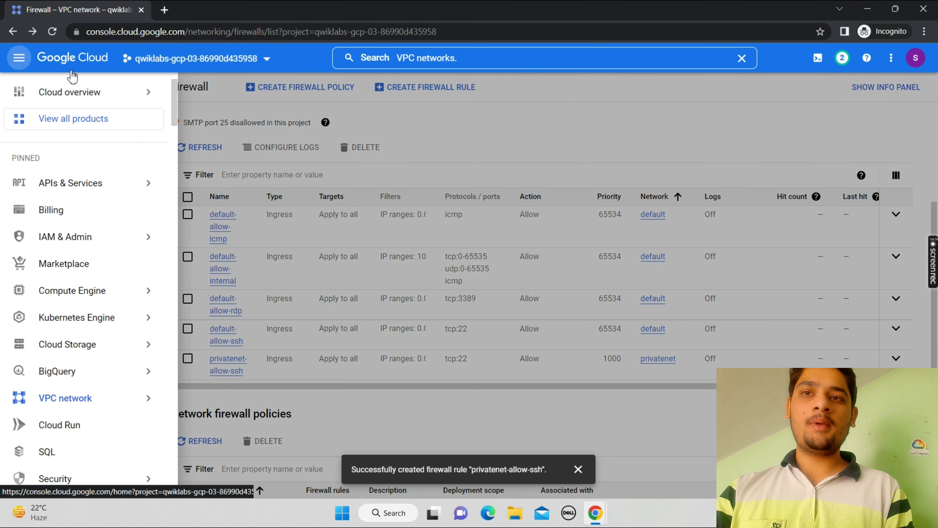
pyautogui.click(93, 302)
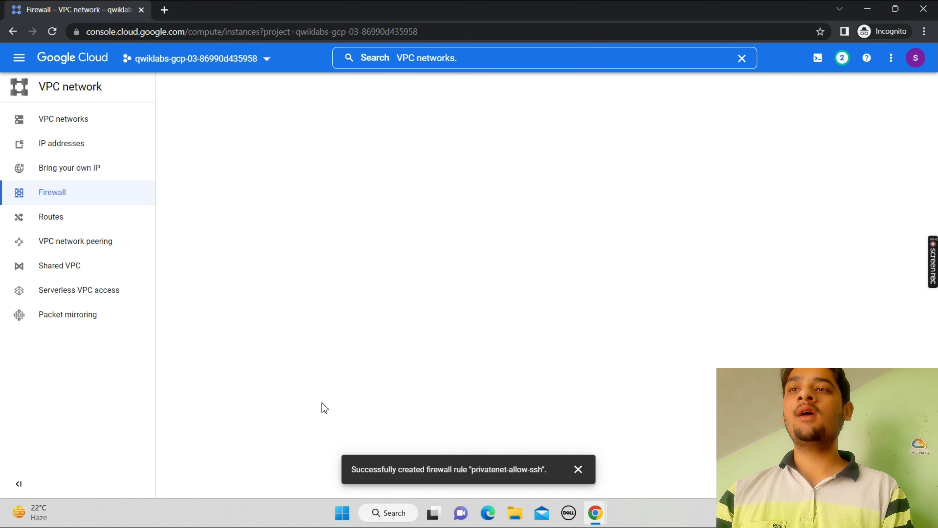
pyautogui.click(578, 469)
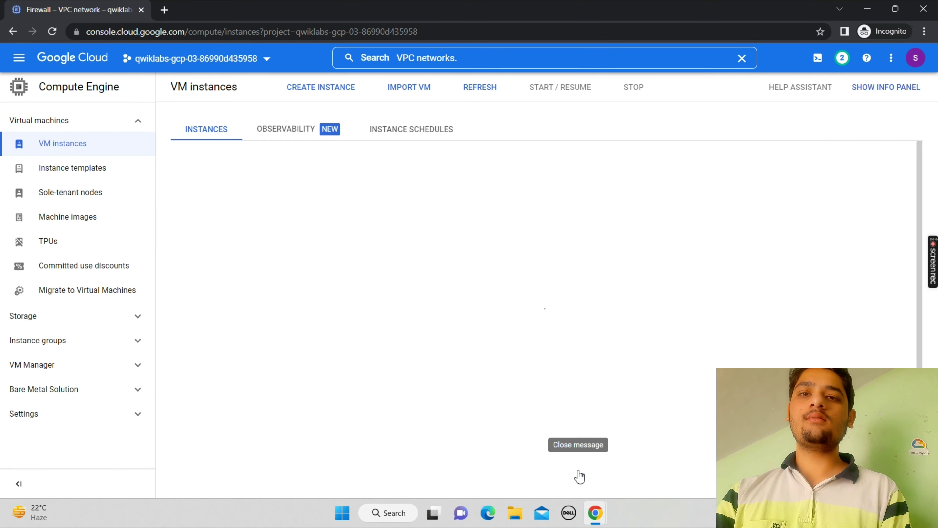
pyautogui.click(331, 89)
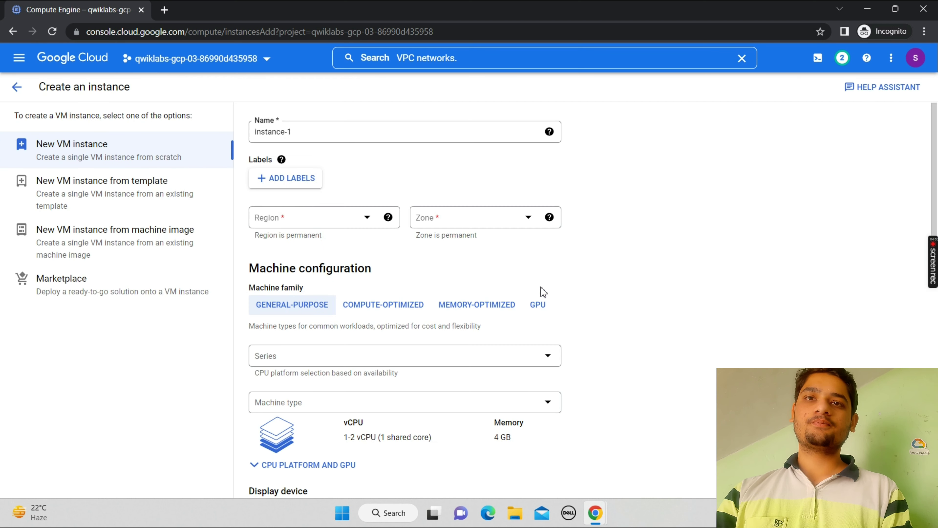
# Name the new instance vm-internal and check the required region, zone and machine type in the lab instructions
pyautogui.click(398, 134)
pyautogui.hotkey('ctrl', 'a')
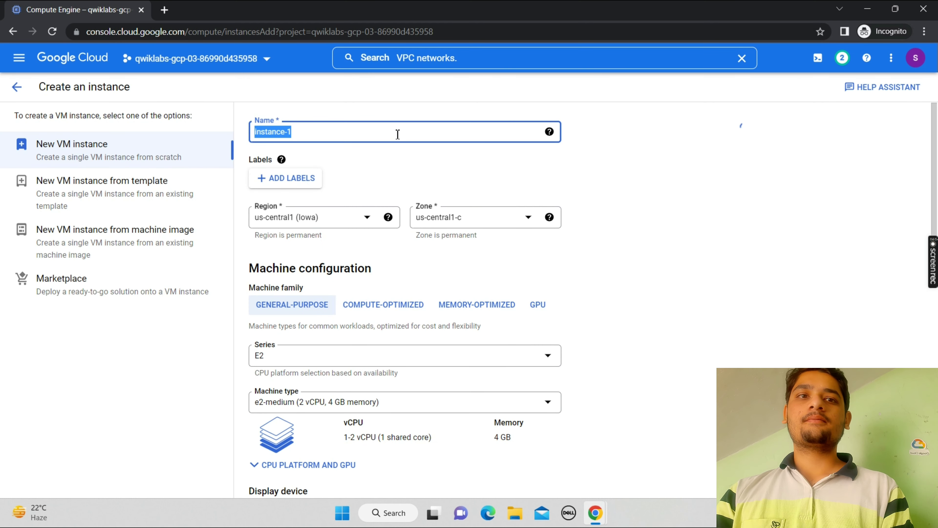
pyautogui.write('vm-internal')
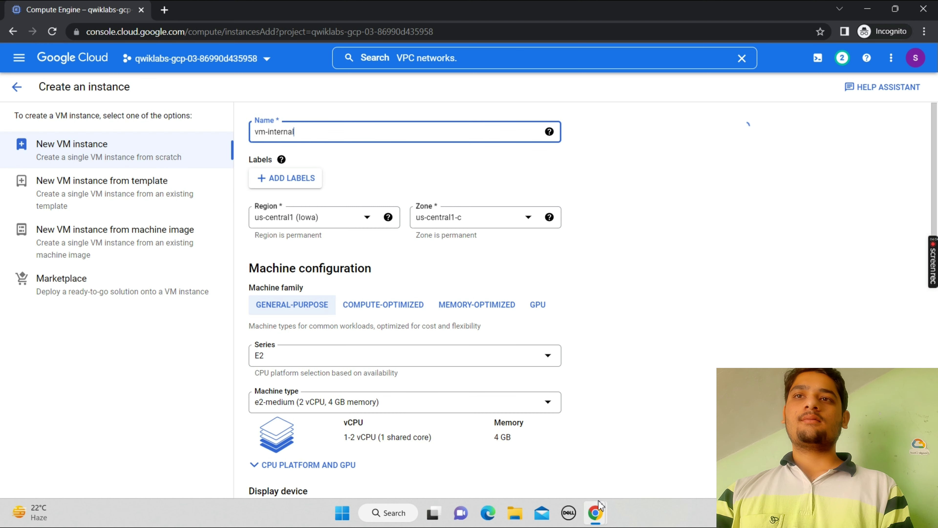
pyautogui.moveTo(607, 512)
pyautogui.click(550, 460)
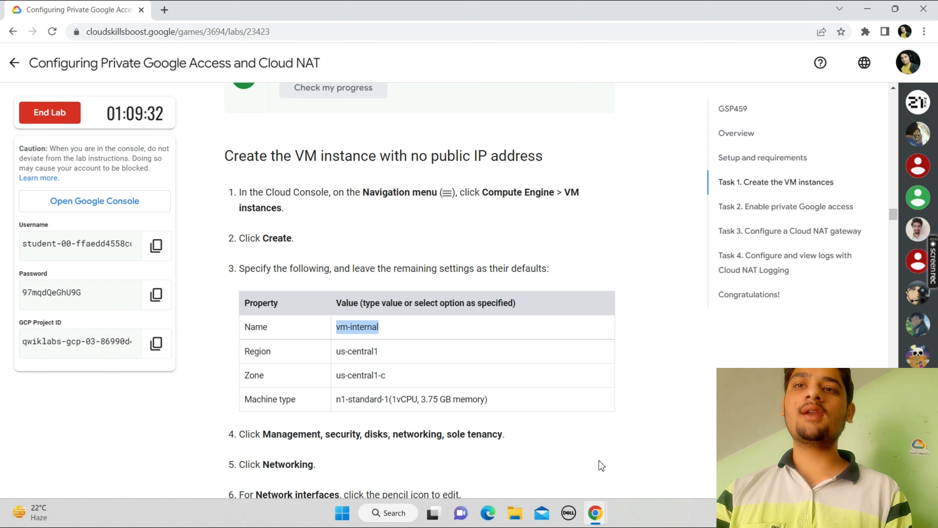
# Return to the console and set the instance's series to N1 with machine type n1-standard-1 (1 vCPU, 3.75 GB memory)
pyautogui.moveTo(595, 512)
pyautogui.click(661, 459)
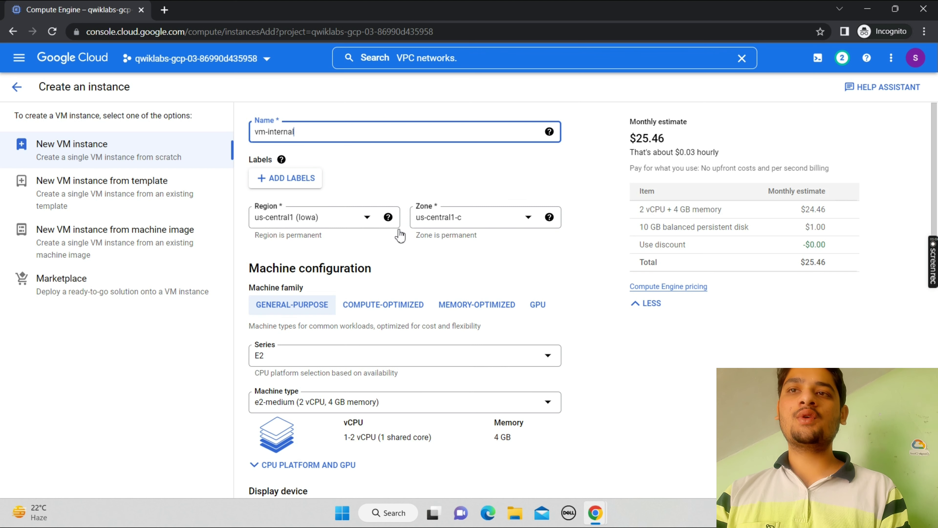
pyautogui.click(387, 217)
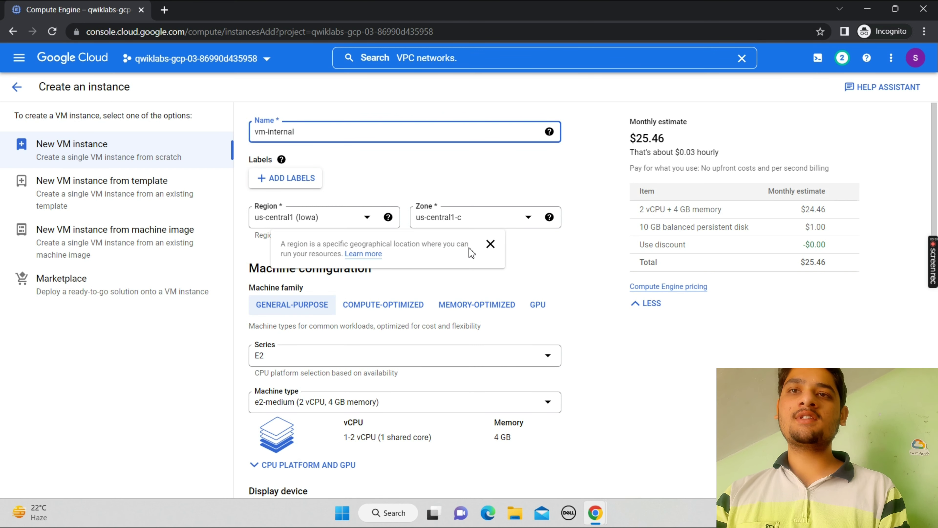
pyautogui.click(505, 360)
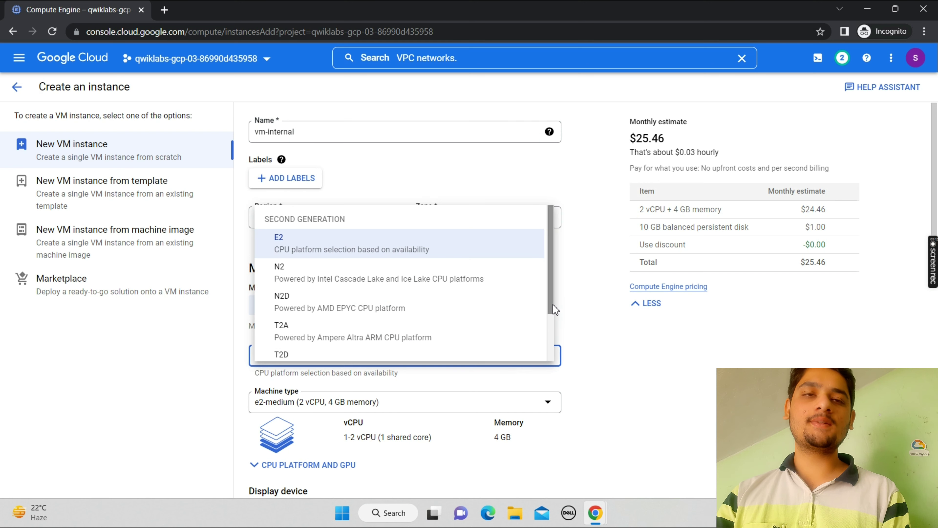
pyautogui.scroll(-2, 506, 357)
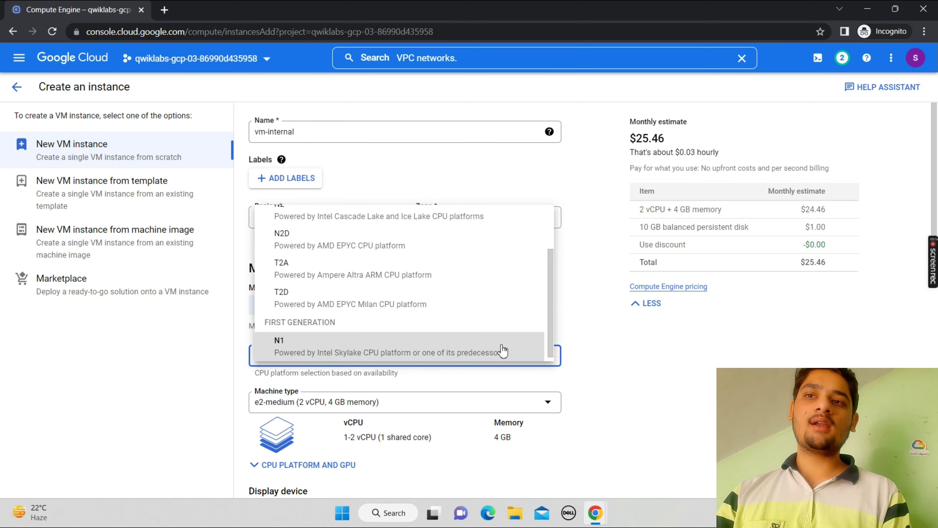
pyautogui.click(504, 351)
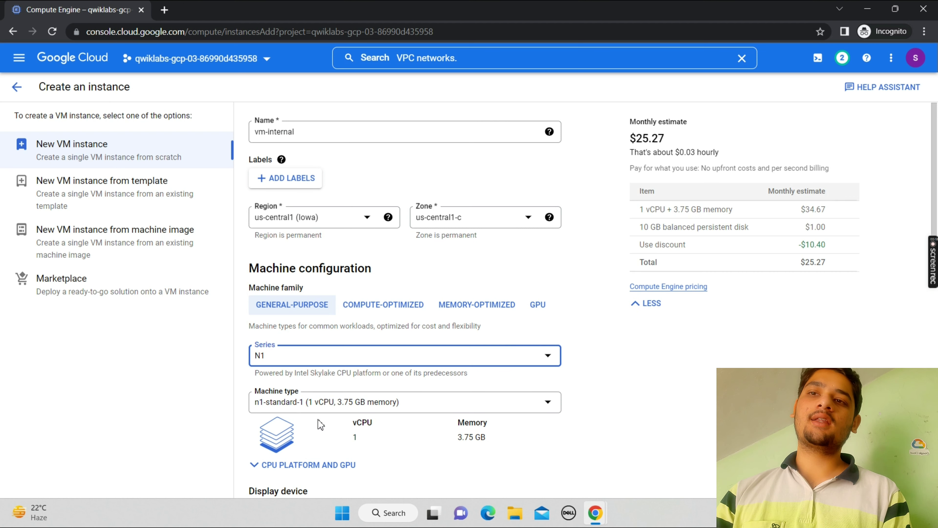
pyautogui.click(548, 403)
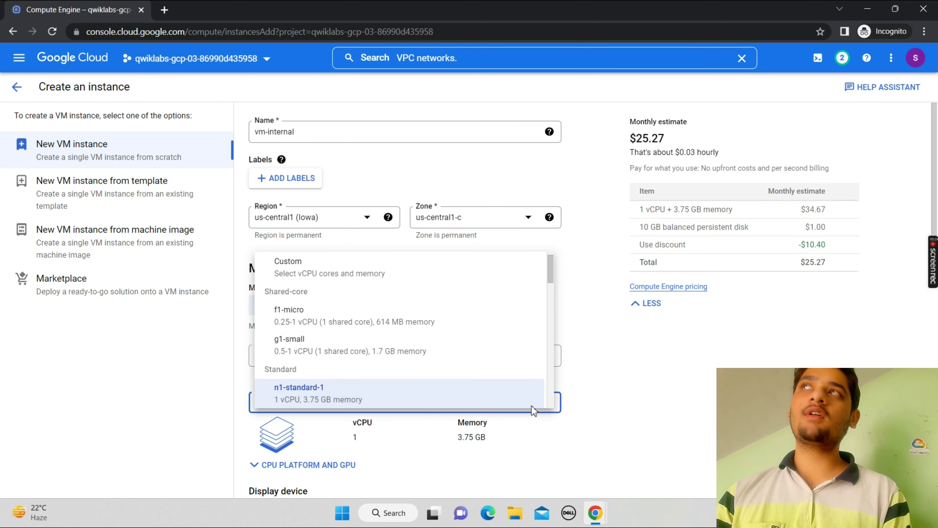
pyautogui.click(643, 433)
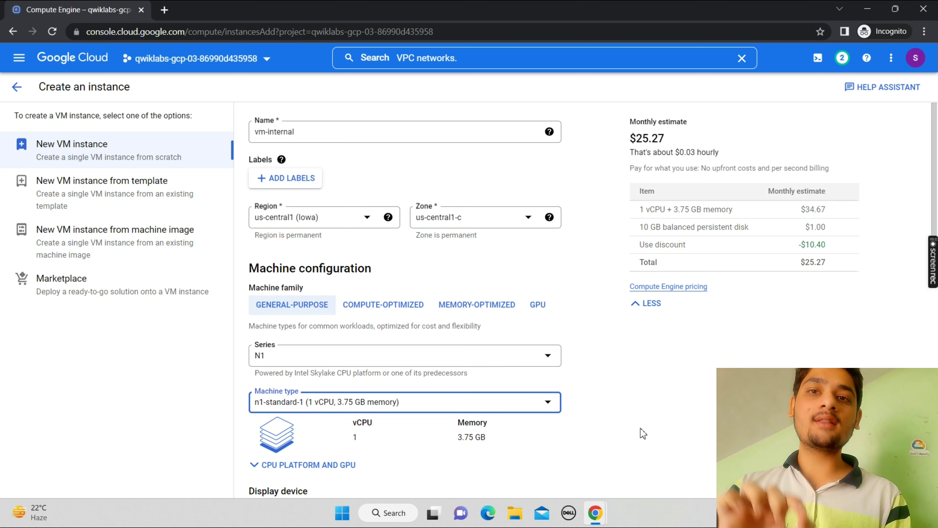
# Look up the network interface settings for vm-internal in the lab instructions and select the network name privatenet
pyautogui.moveTo(595, 512)
pyautogui.click(530, 480)
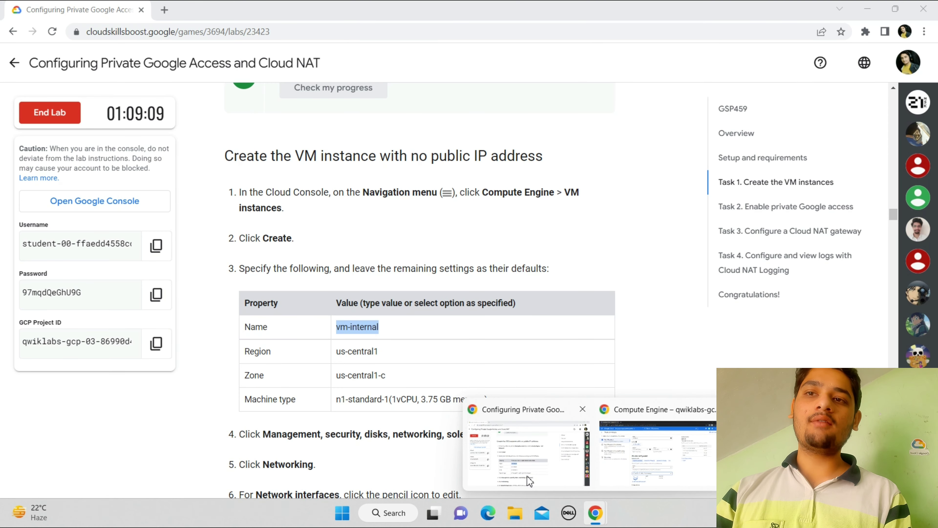
pyautogui.scroll(-3, 529, 480)
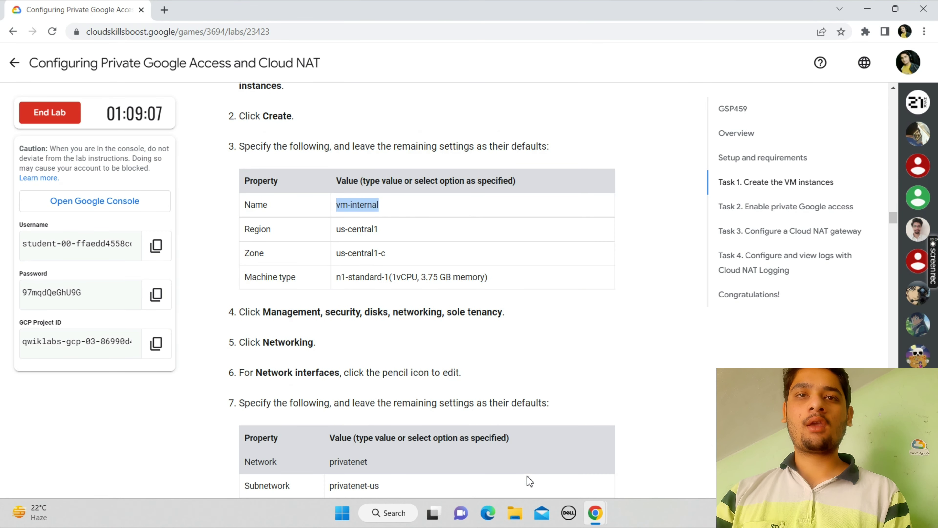
pyautogui.scroll(-3, 530, 480)
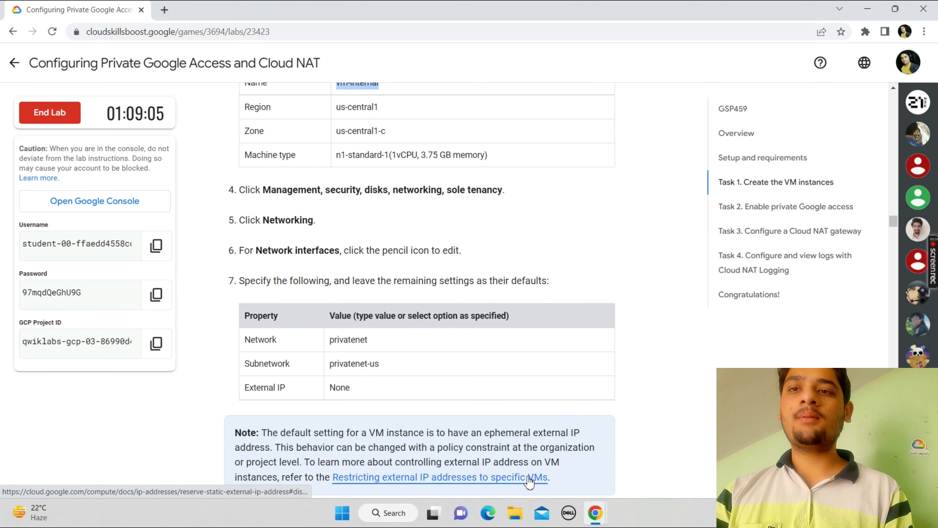
pyautogui.click(368, 342)
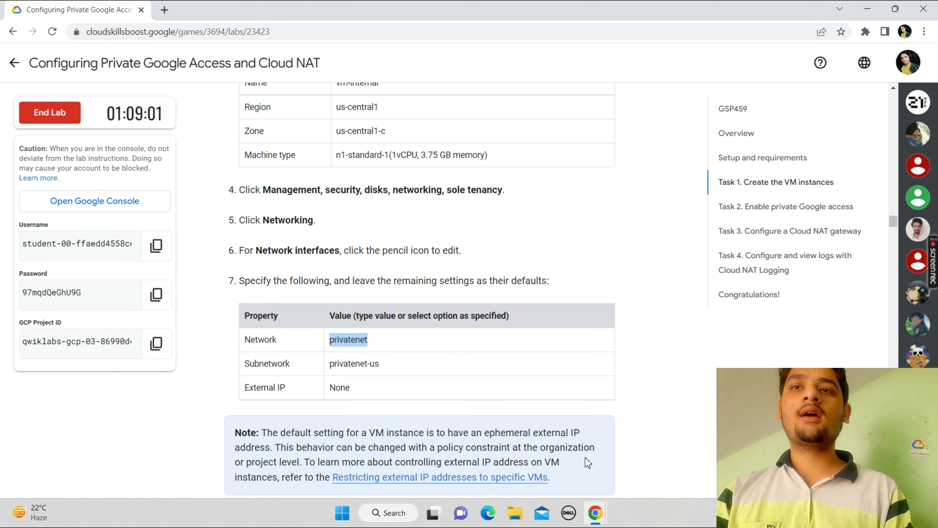
# Return to the console and expand the instance's advanced Networking options to reach its network interfaces
pyautogui.moveTo(597, 519)
pyautogui.click(616, 475)
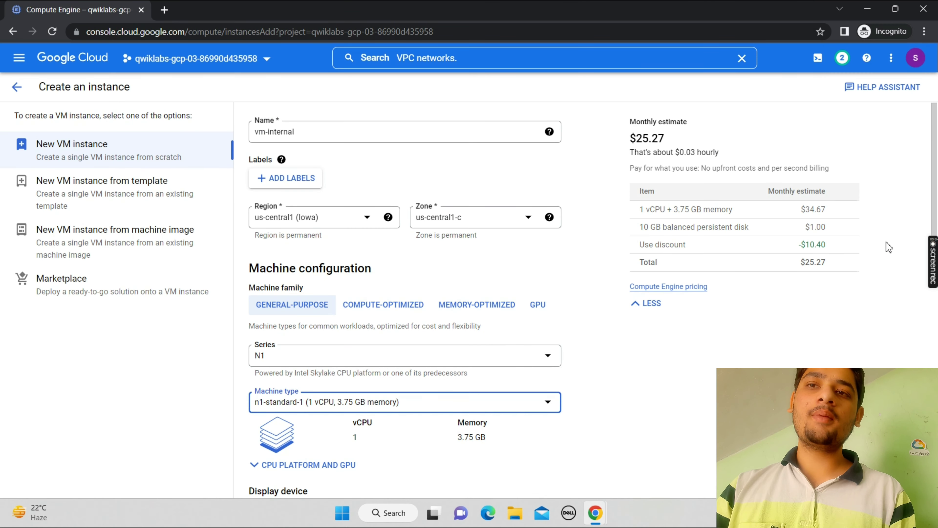
pyautogui.scroll(-20, 554, 404)
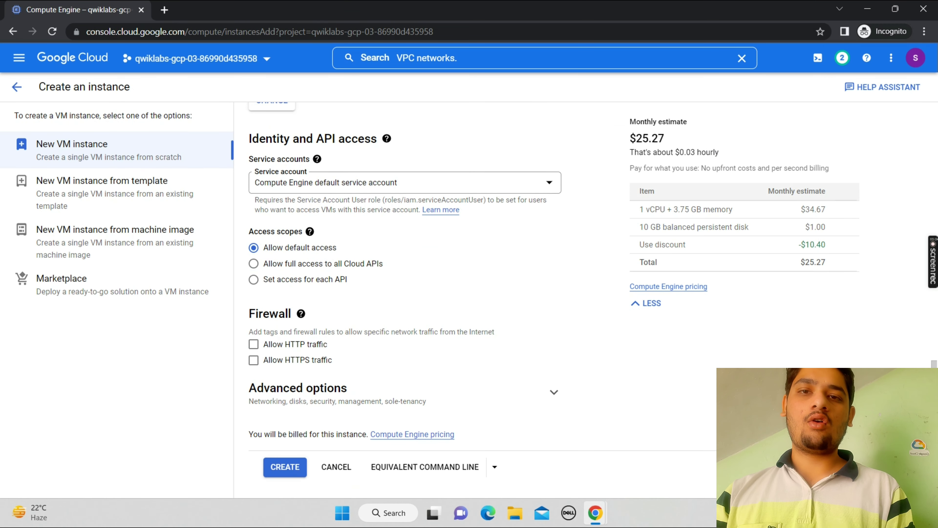
pyautogui.click(554, 393)
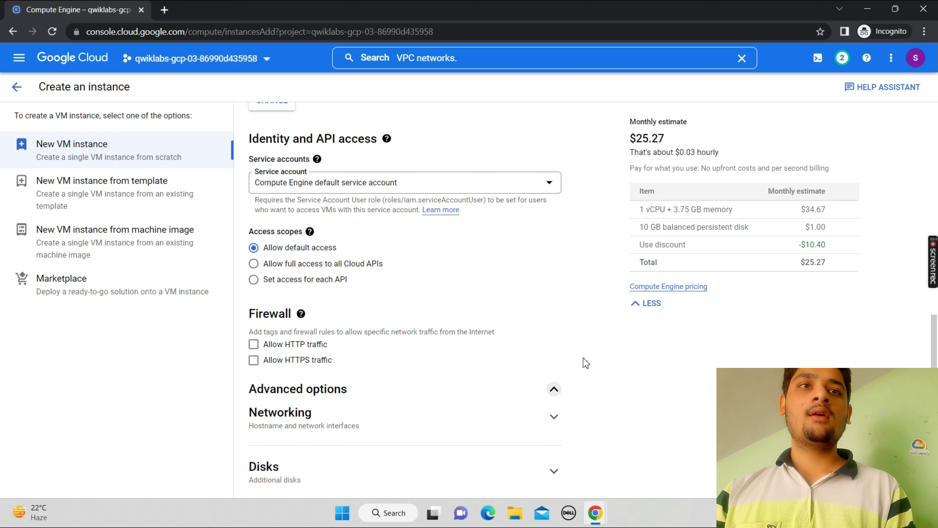
pyautogui.scroll(-3, 406, 296)
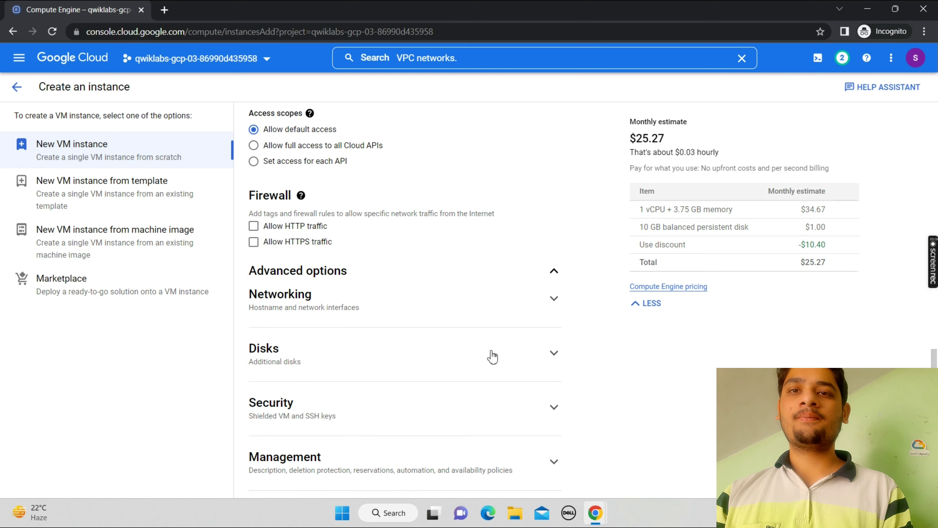
pyautogui.click(554, 299)
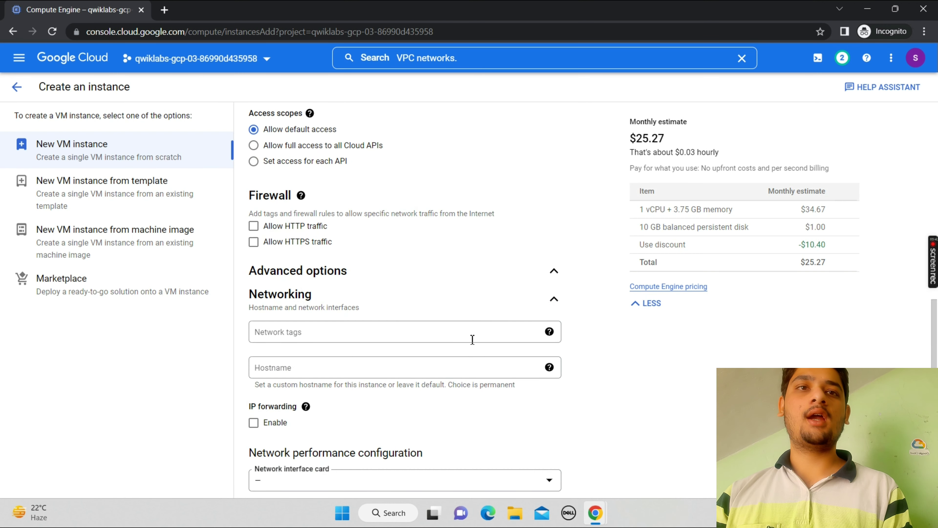
pyautogui.scroll(-7, 822, 341)
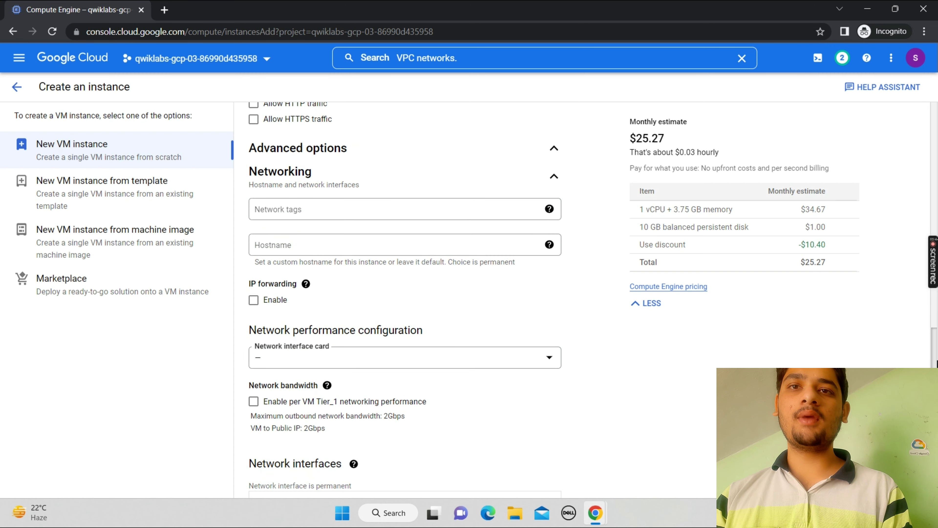
pyautogui.scroll(-1, 405, 295)
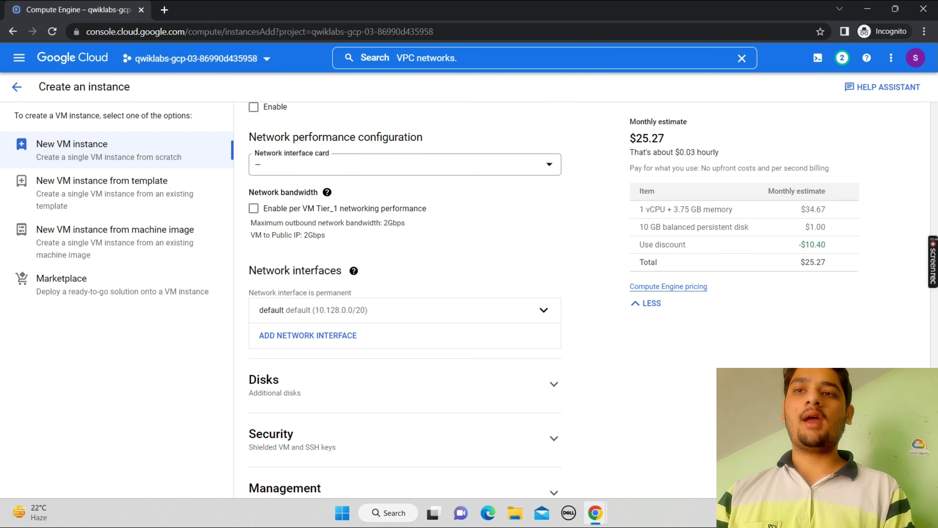
# Recheck the network settings in the lab instructions and set the default network interface's network to privatenet
pyautogui.moveTo(595, 513)
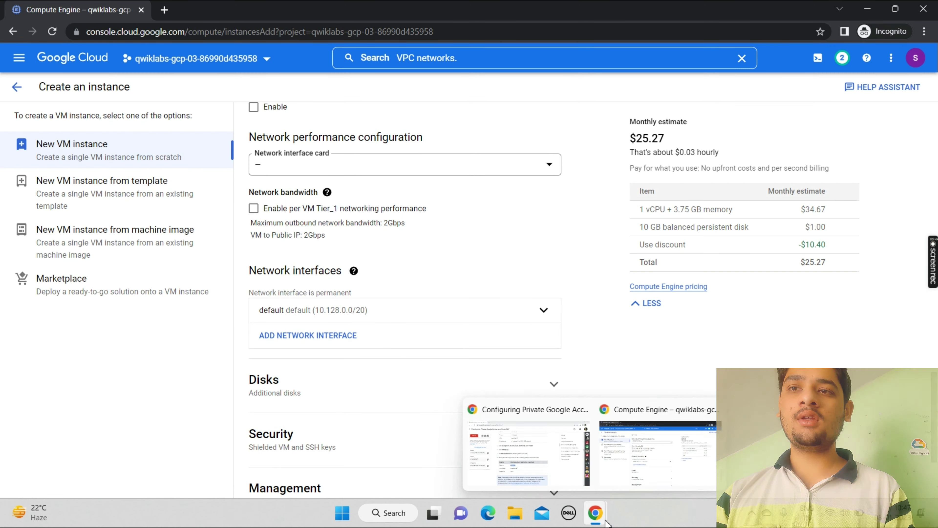
pyautogui.moveTo(525, 468)
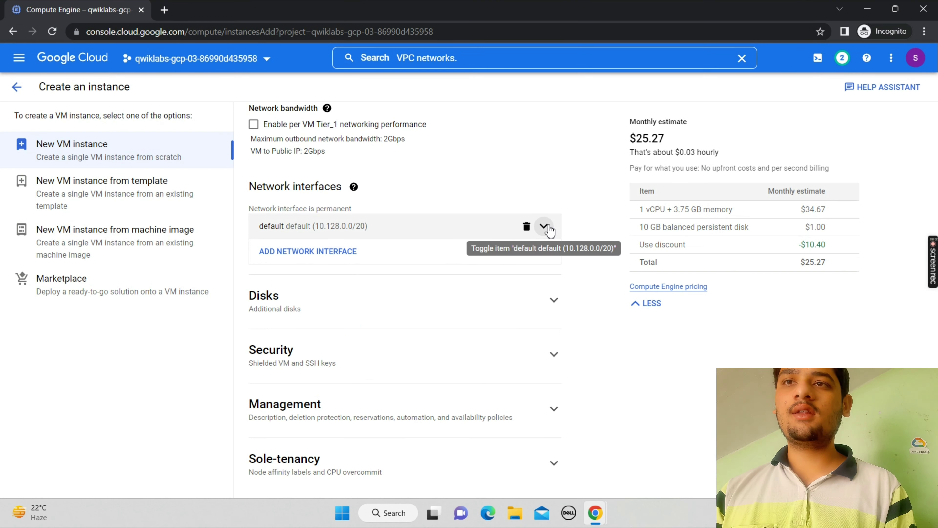
pyautogui.click(544, 226)
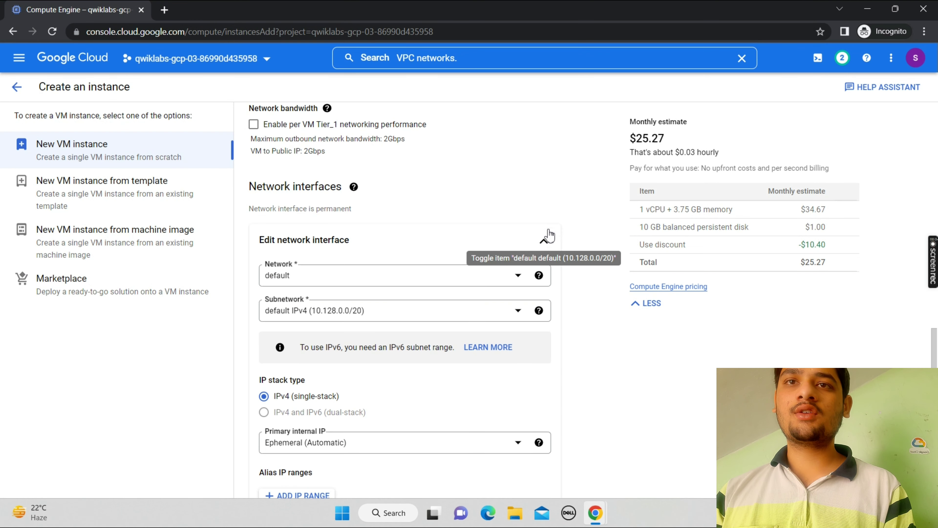
pyautogui.click(380, 280)
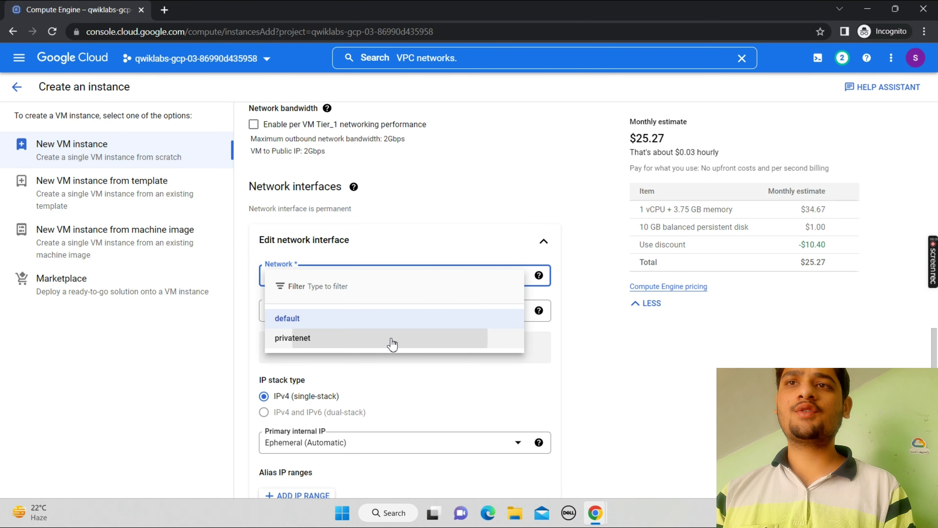
pyautogui.click(392, 344)
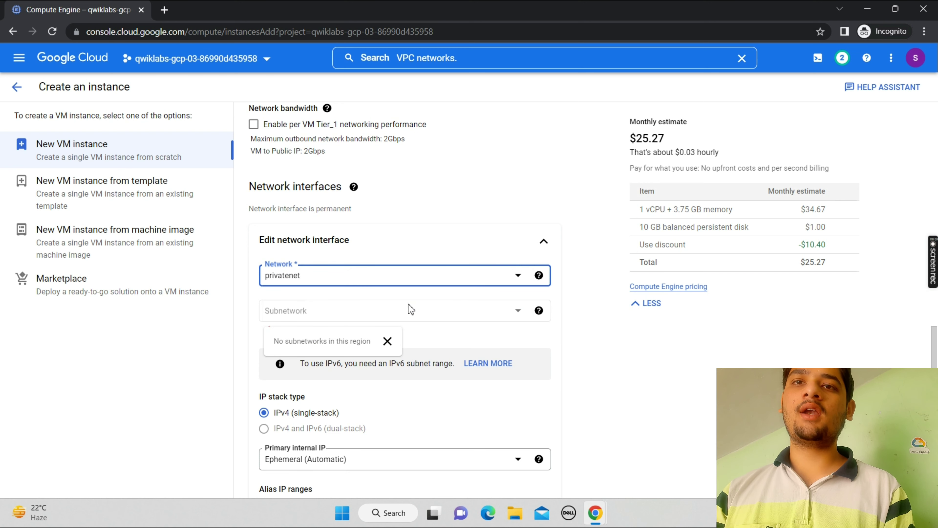
pyautogui.click(414, 345)
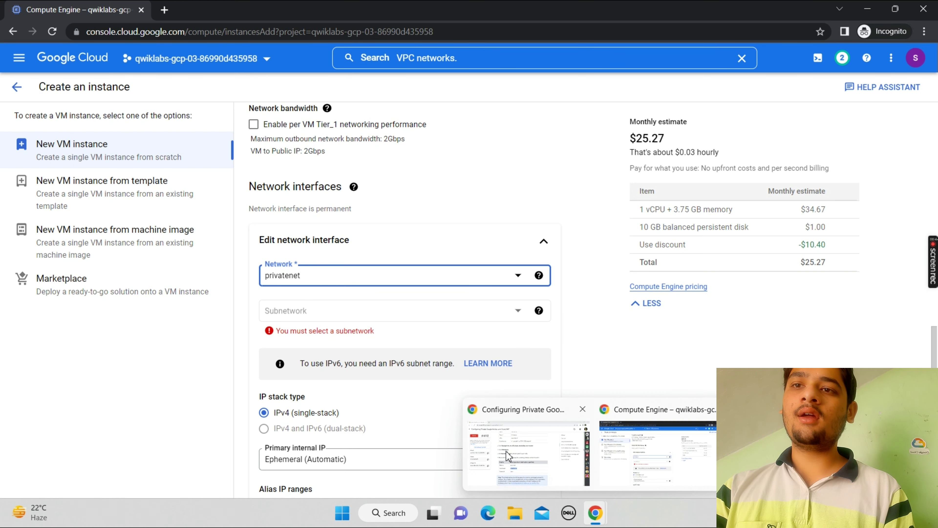
# Review the subnetwork, external IP and creation instructions for vm-internal in the lab instructions
pyautogui.click(508, 455)
pyautogui.scroll(-5, 508, 453)
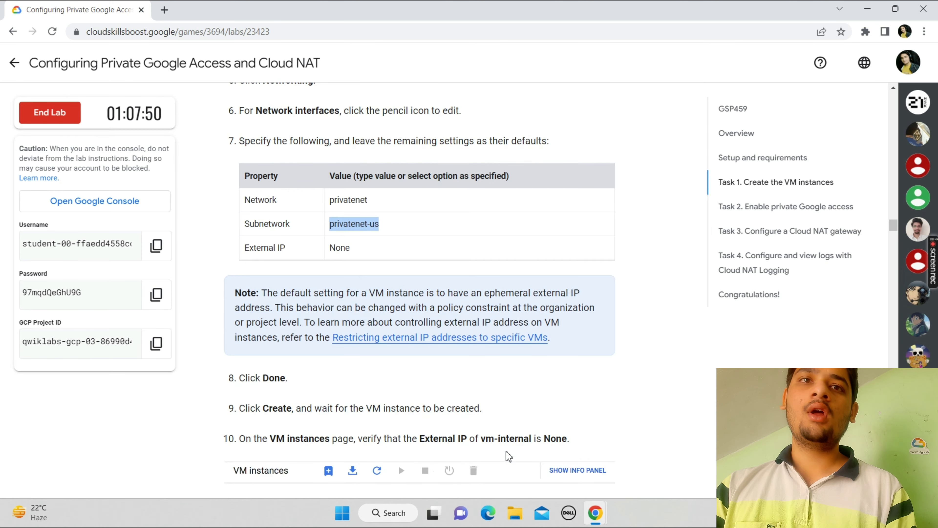
pyautogui.scroll(-2, 507, 452)
pyautogui.scroll(3, 507, 452)
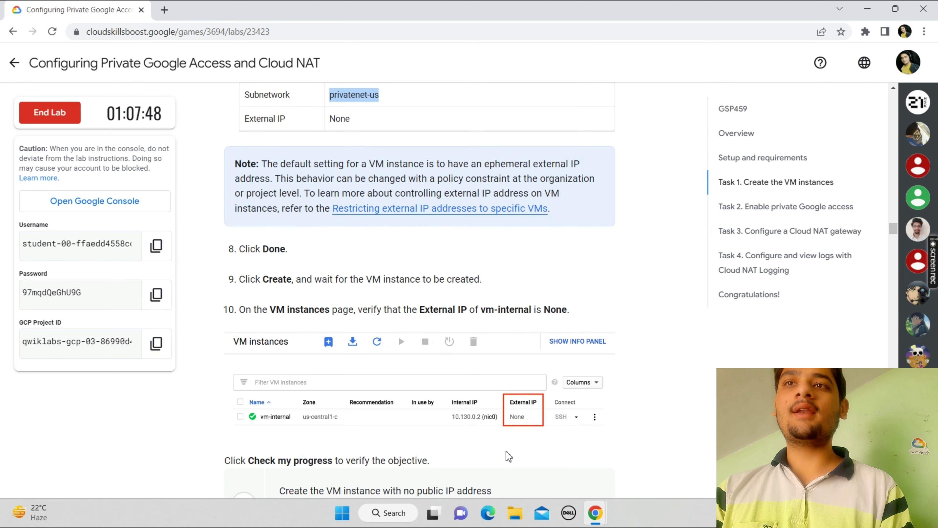
pyautogui.scroll(6, 508, 452)
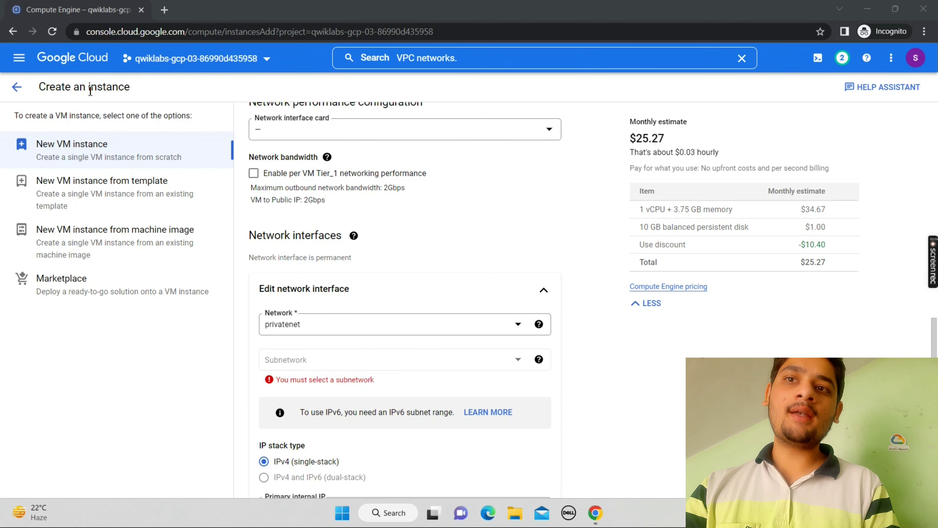
# Return to the console, reload the instance creation form and expand its advanced Networking options
pyautogui.click(54, 33)
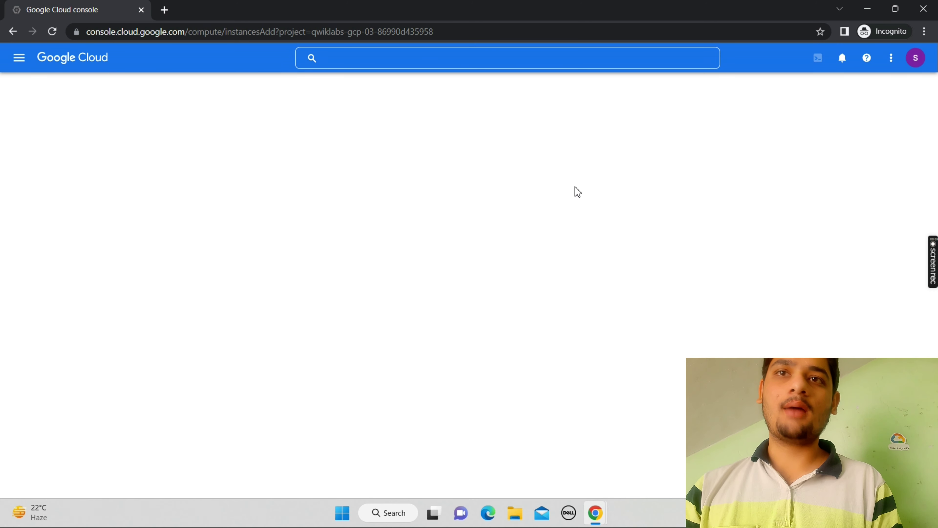
pyautogui.scroll(-5, 634, 252)
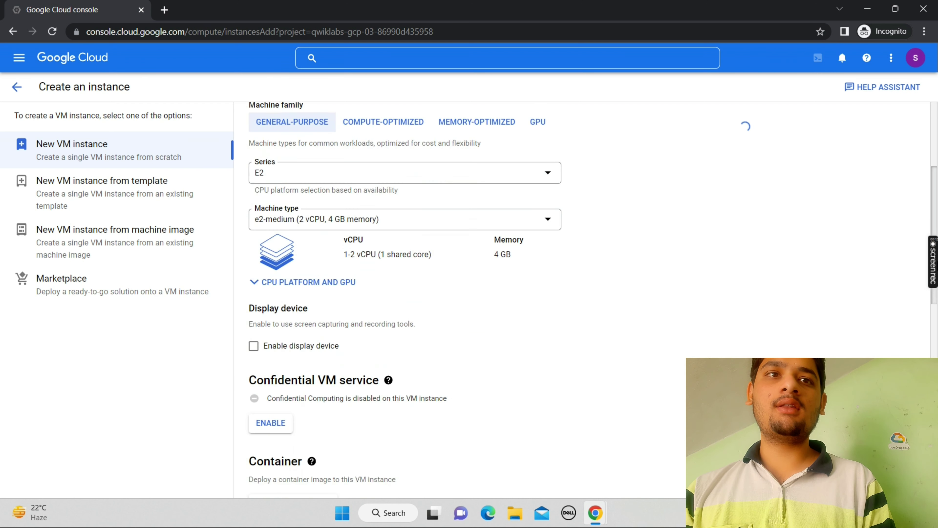
pyautogui.scroll(-4, 404, 295)
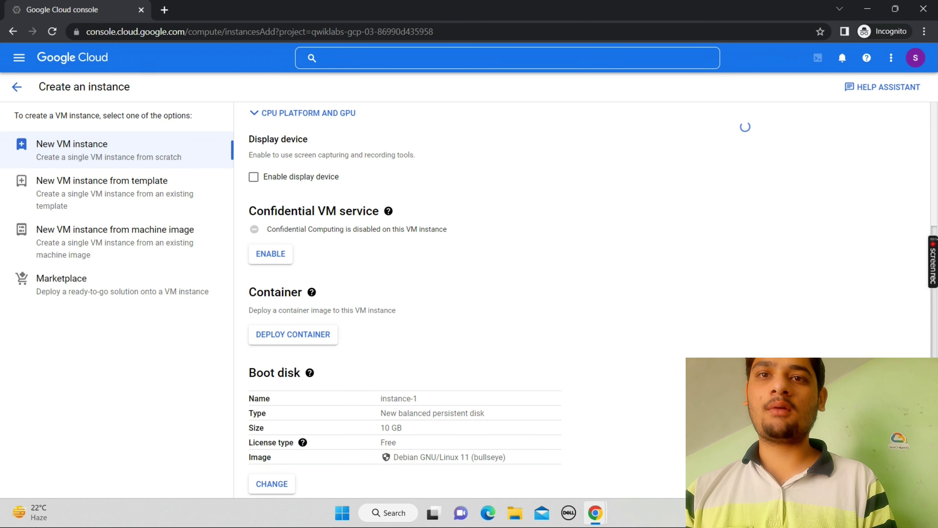
pyautogui.scroll(-9, 405, 296)
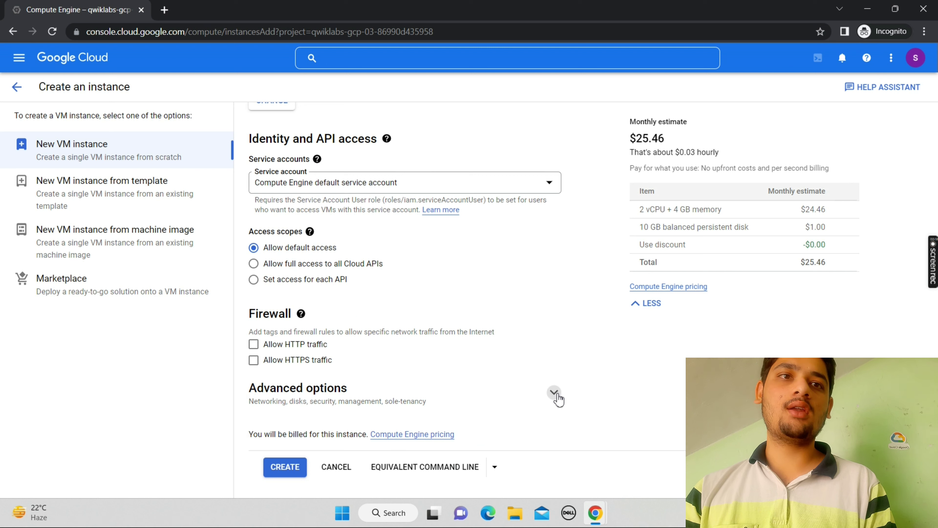
pyautogui.click(554, 392)
pyautogui.scroll(-2, 887, 322)
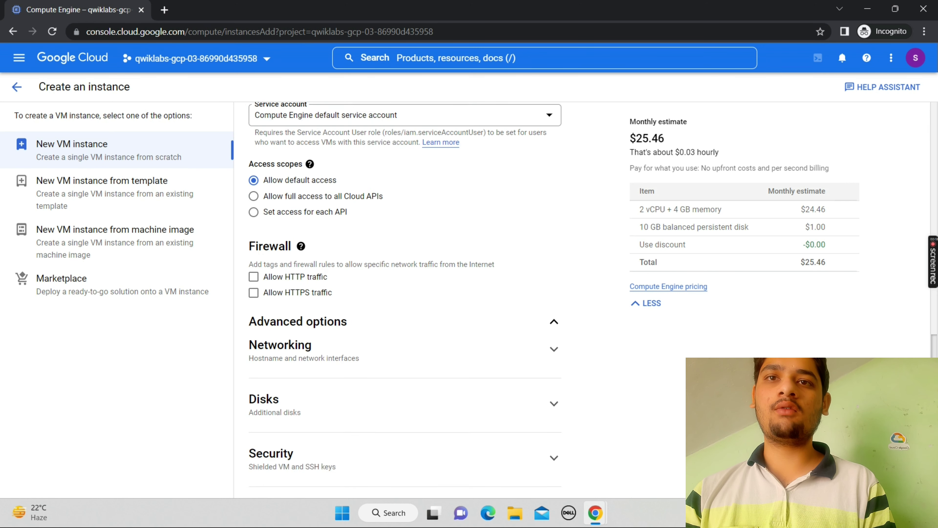
pyautogui.scroll(-1, 575, 316)
pyautogui.click(553, 315)
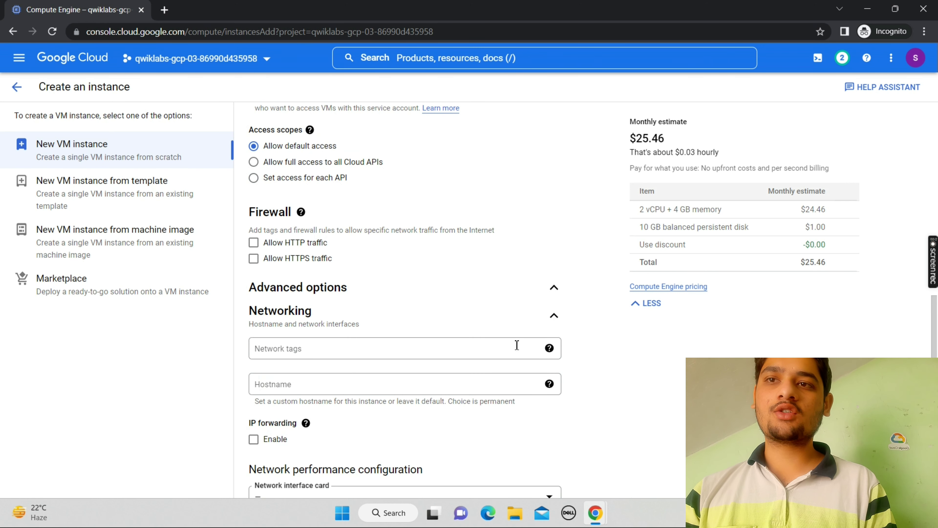
# Set the default network interface's network to privatenet with the privatenet-us subnetwork
pyautogui.scroll(-8, 901, 299)
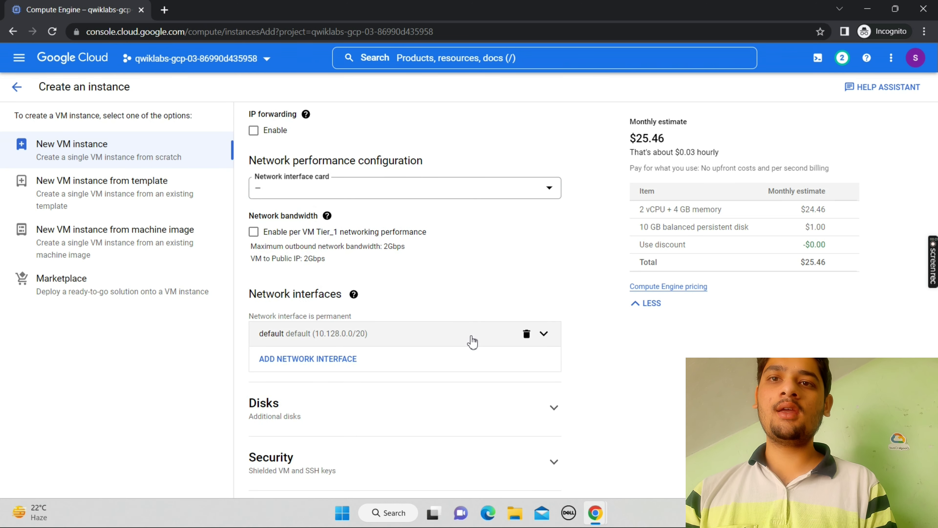
pyautogui.click(472, 342)
pyautogui.click(484, 384)
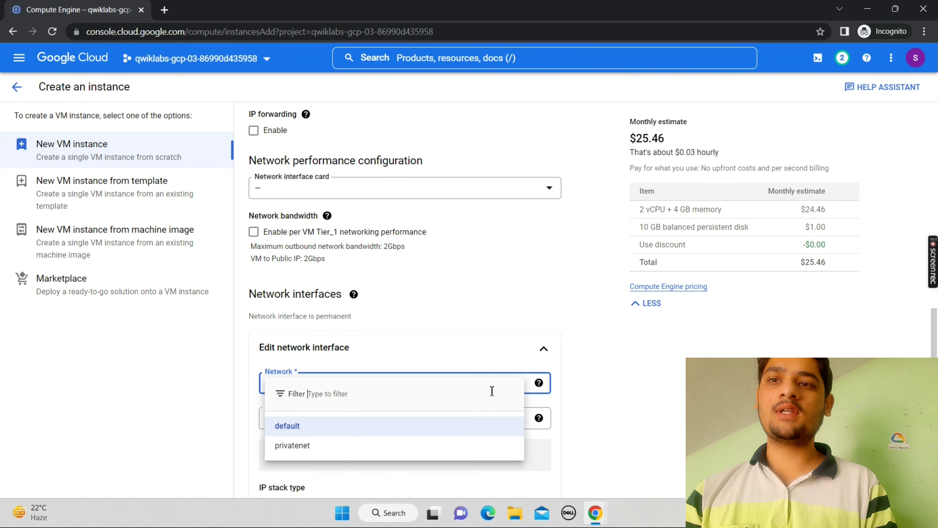
pyautogui.click(375, 446)
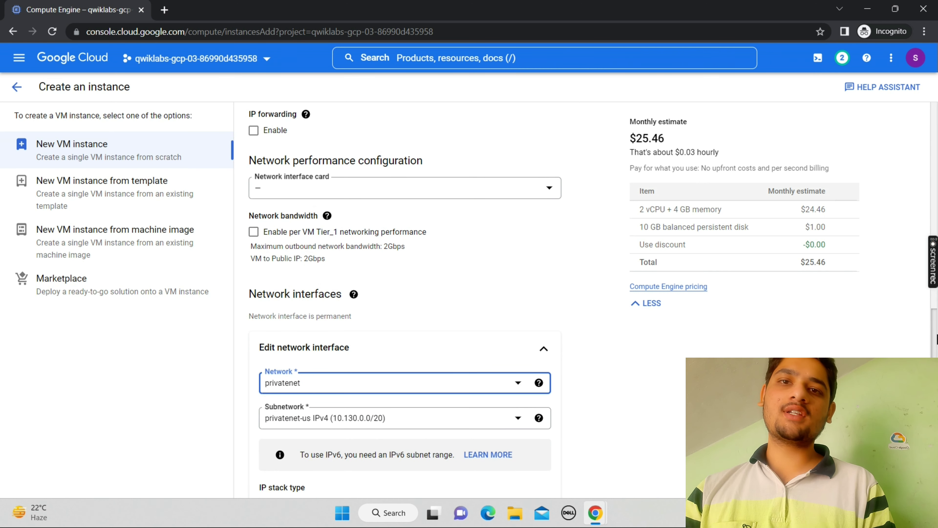
# Set the instance's series to N1 with machine type n1-standard-1 (1 vCPU, 3.75 GB memory)
pyautogui.moveTo(934, 325); pyautogui.dragTo(936, 109)
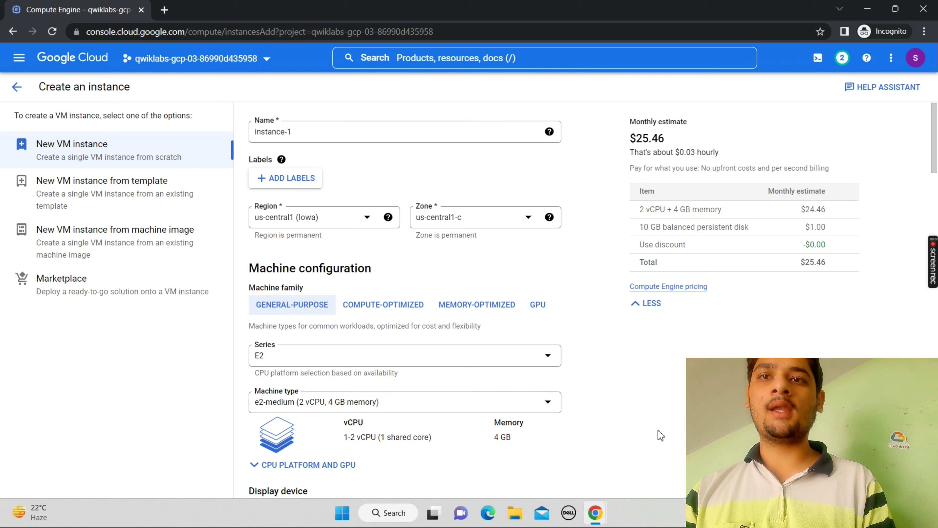
pyautogui.click(465, 358)
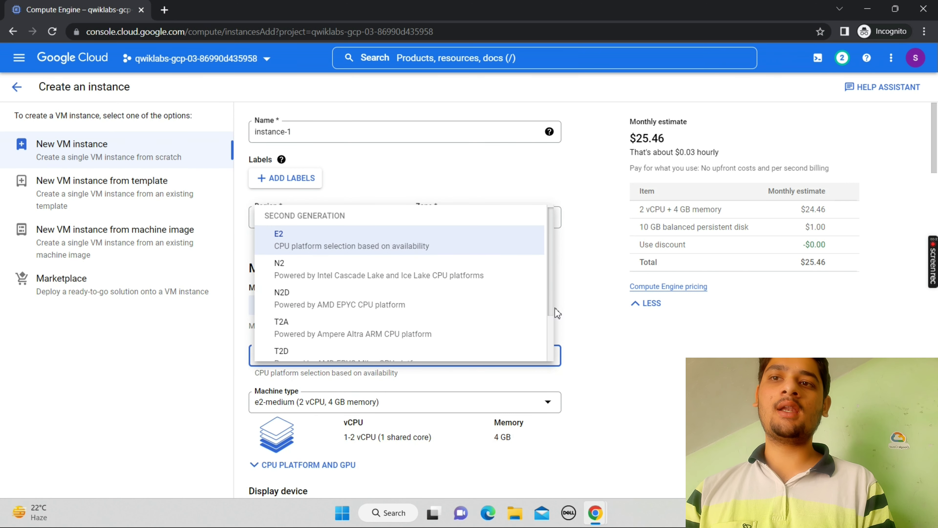
pyautogui.scroll(-2, 540, 335)
pyautogui.click(514, 351)
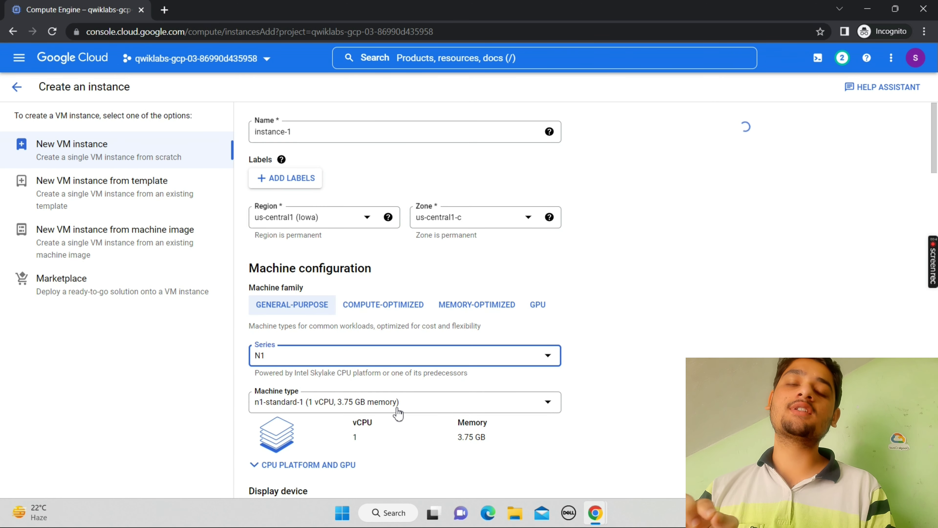
pyautogui.click(547, 404)
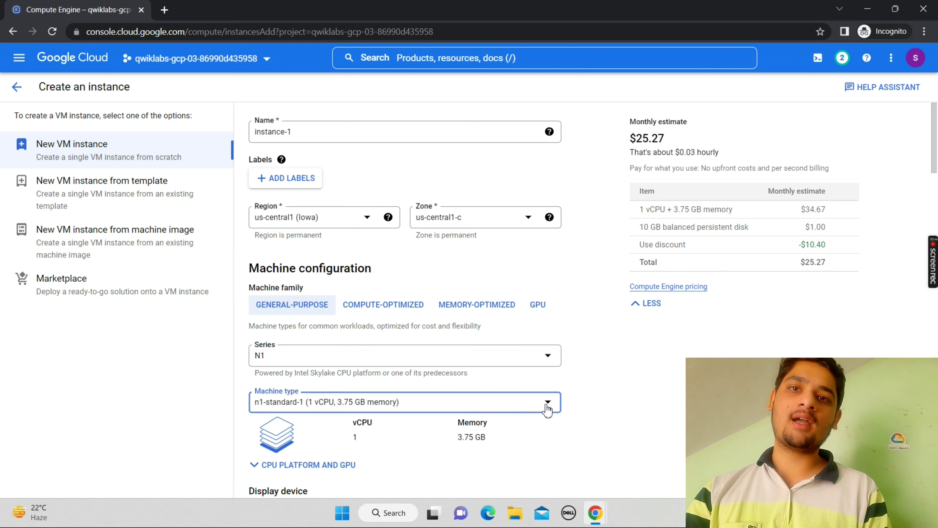
pyautogui.click(631, 396)
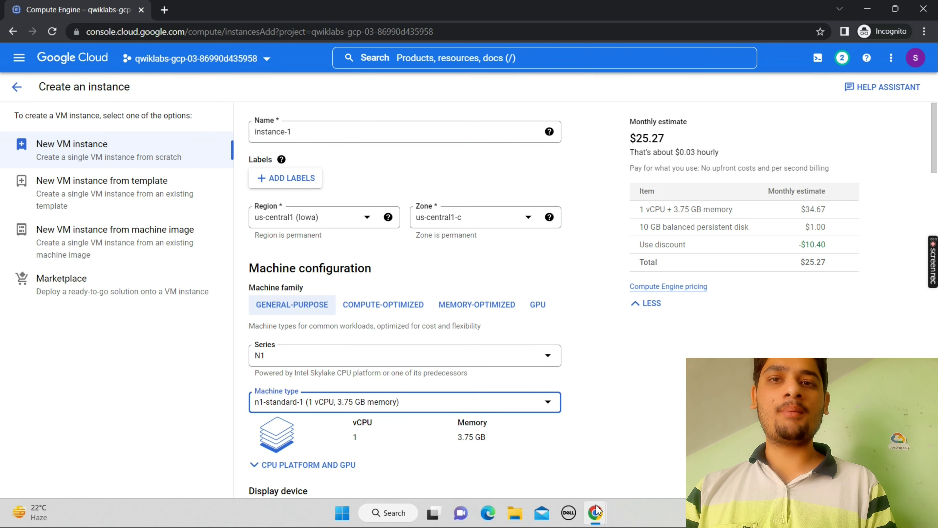
# Copy the instance name from the lab instructions and name the instance vm-internal in the console
pyautogui.moveTo(592, 512)
pyautogui.click(510, 443)
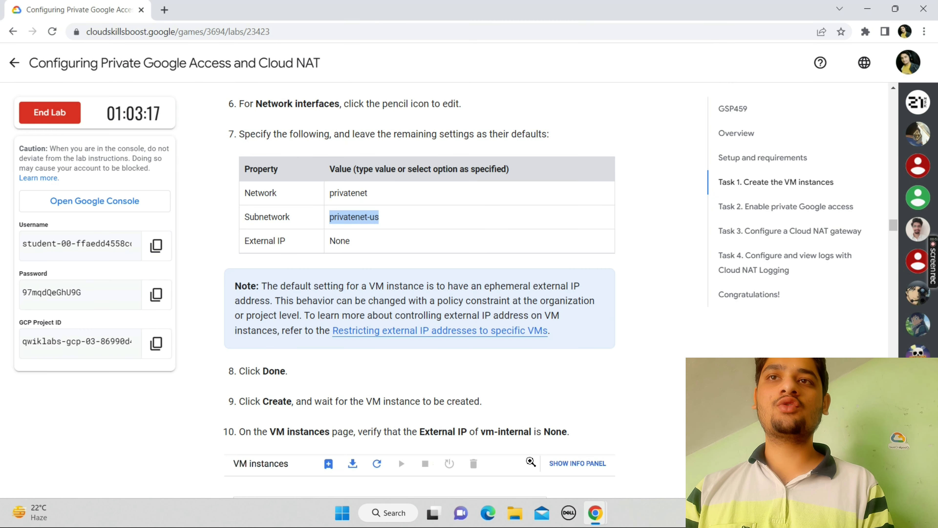
pyautogui.scroll(6, 386, 198)
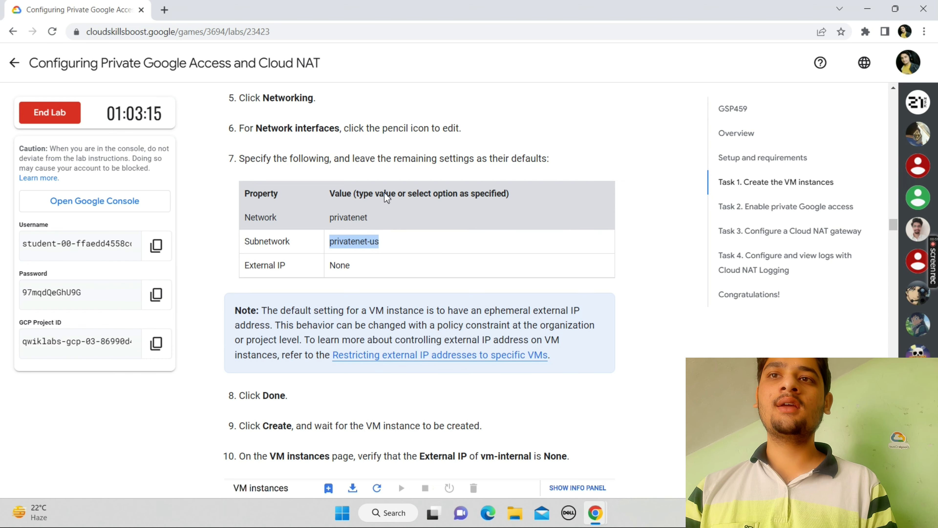
pyautogui.moveTo(389, 235); pyautogui.dragTo(336, 230)
pyautogui.hotkey('ctrl', 'c')
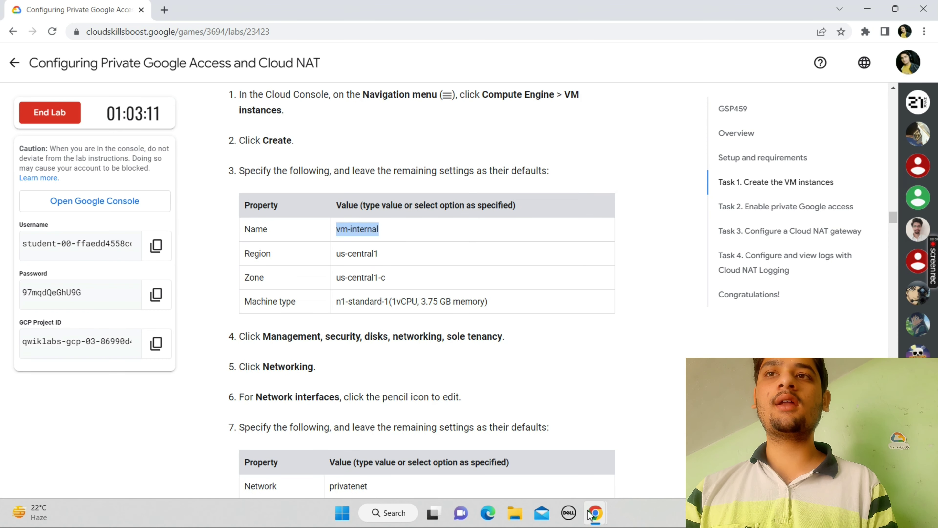
pyautogui.moveTo(589, 516)
pyautogui.click(622, 467)
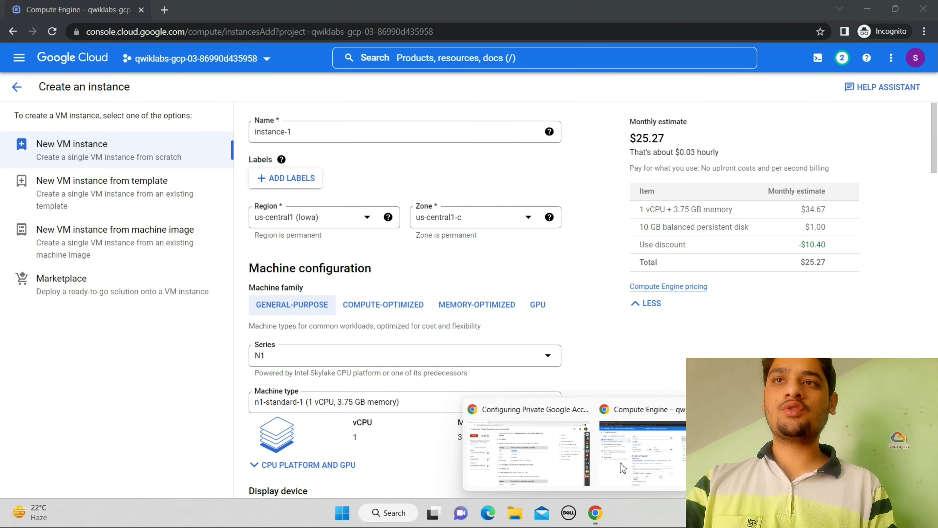
pyautogui.tripleClick(349, 131)
pyautogui.hotkey('ctrl', 'v')
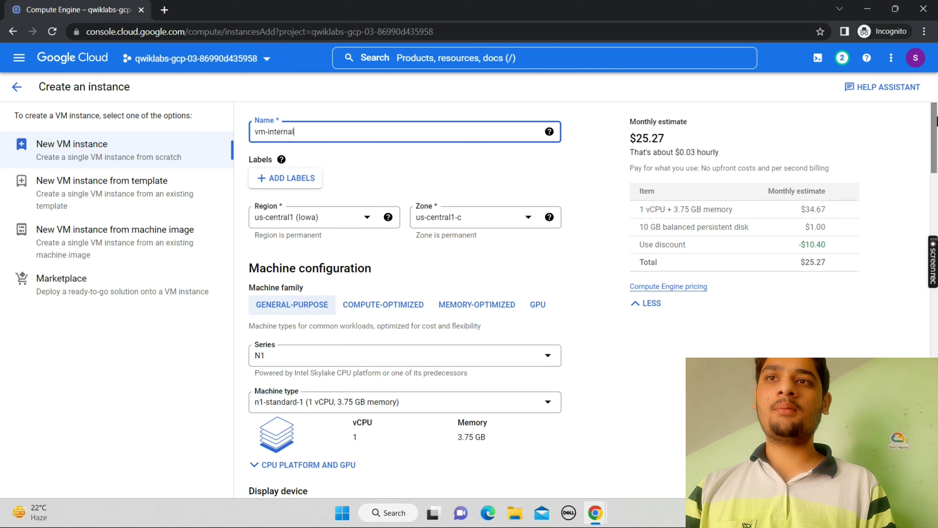
# Recheck the external IP setting and remaining creation steps for vm-internal in the lab instructions
pyautogui.scroll(-20, 405, 296)
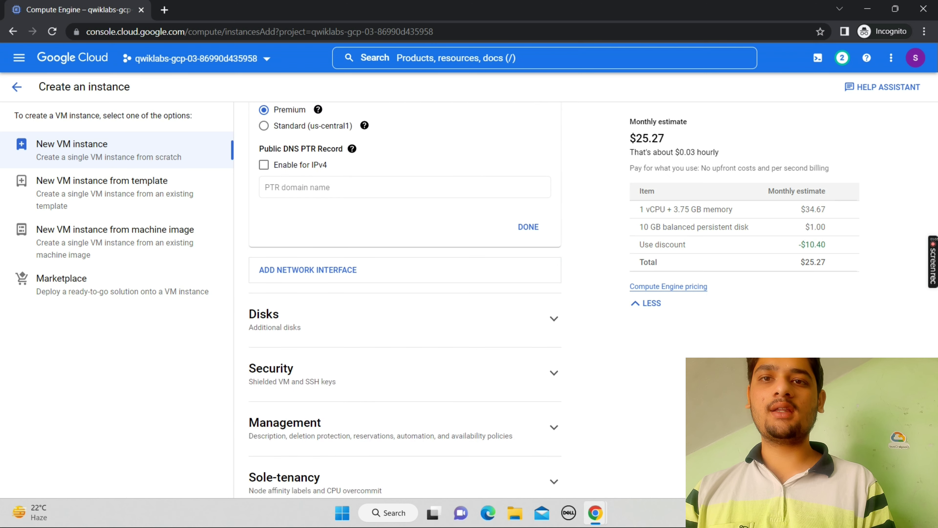
pyautogui.moveTo(596, 515)
pyautogui.click(543, 458)
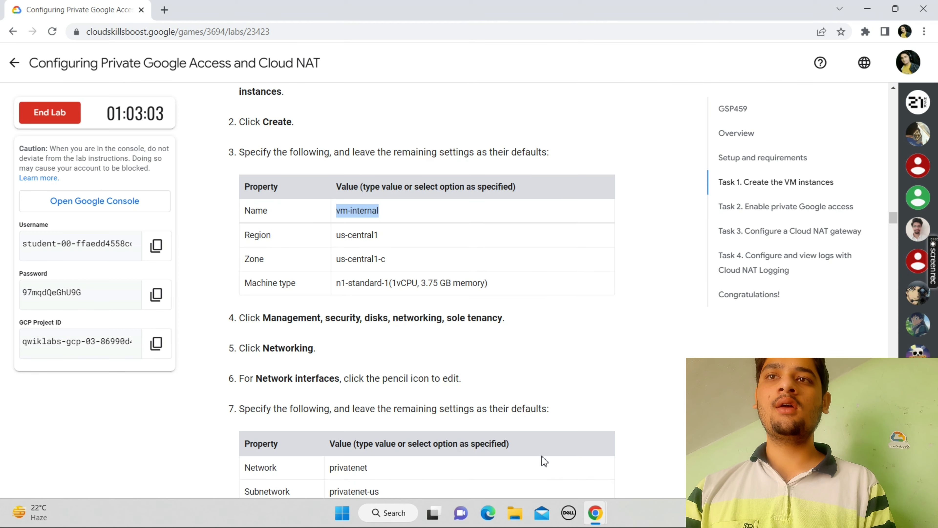
pyautogui.scroll(-10, 544, 461)
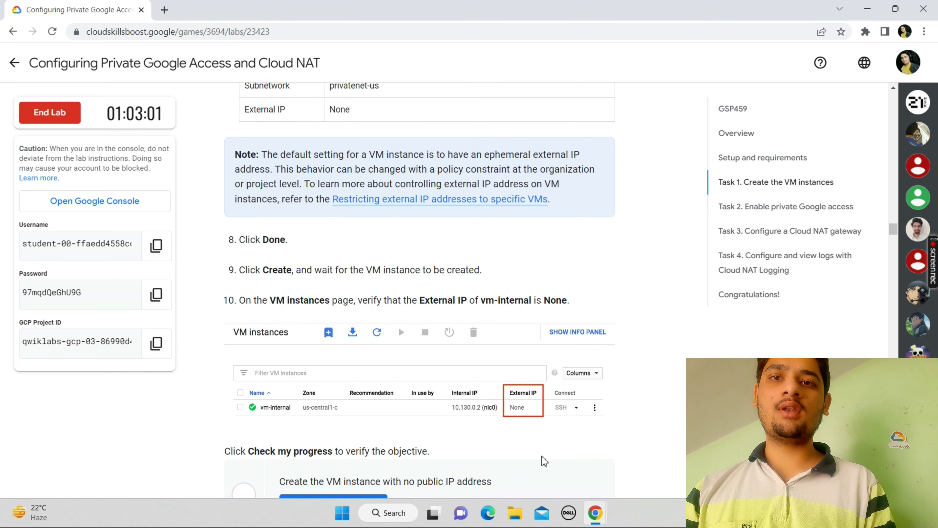
pyautogui.scroll(1, 544, 461)
pyautogui.moveTo(596, 514)
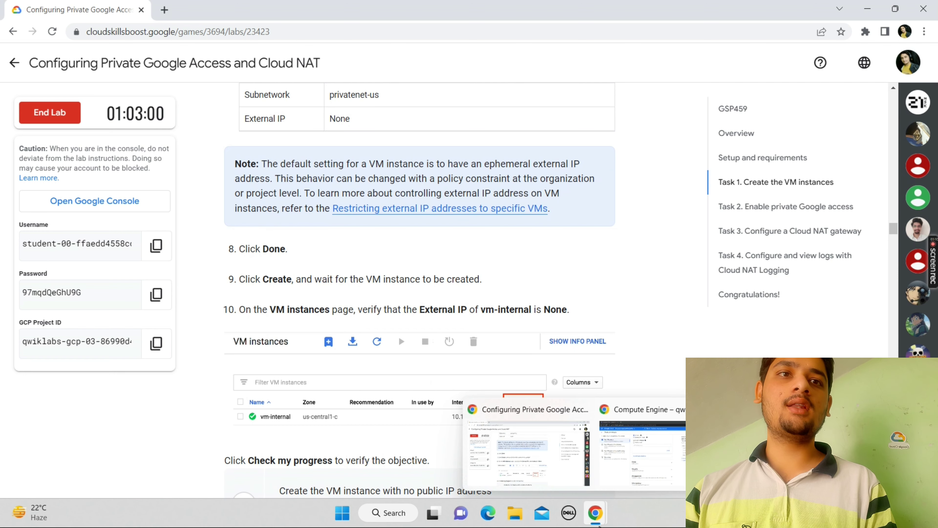
# Return to the console, set the privatenet interface's external IPv4 address to None and create the instance
pyautogui.click(624, 459)
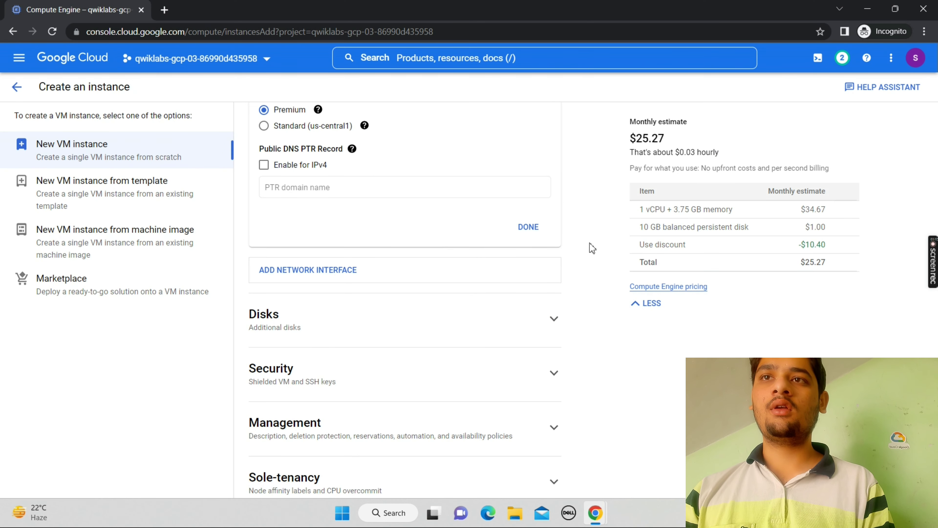
pyautogui.scroll(5, 590, 238)
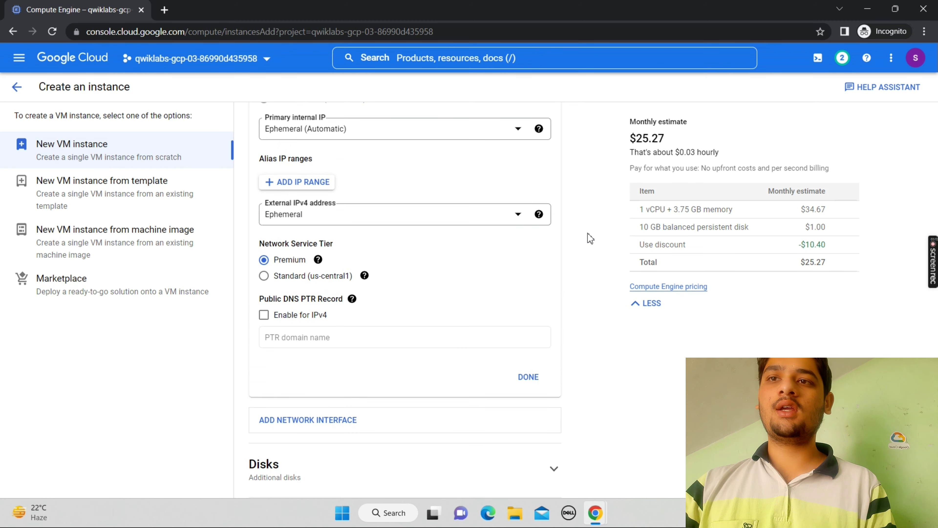
pyautogui.scroll(2, 590, 238)
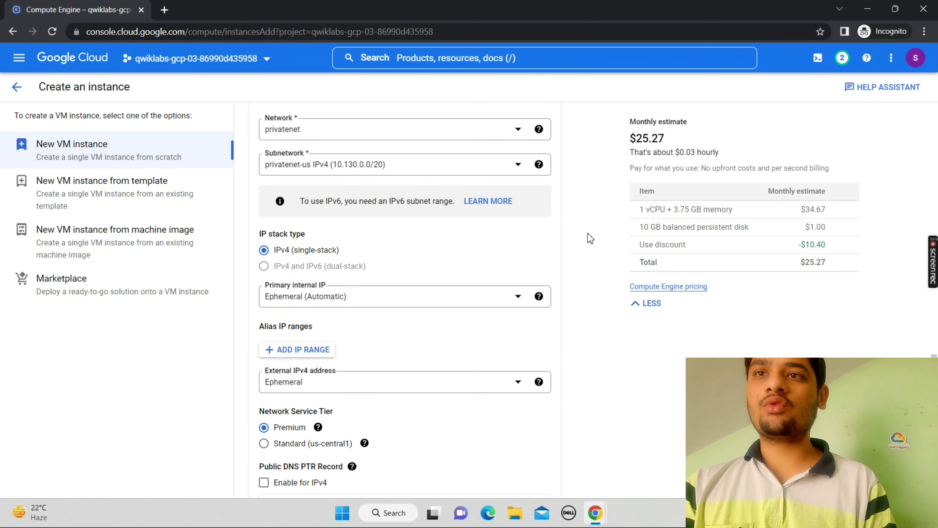
pyautogui.scroll(1, 590, 238)
pyautogui.scroll(-3, 590, 238)
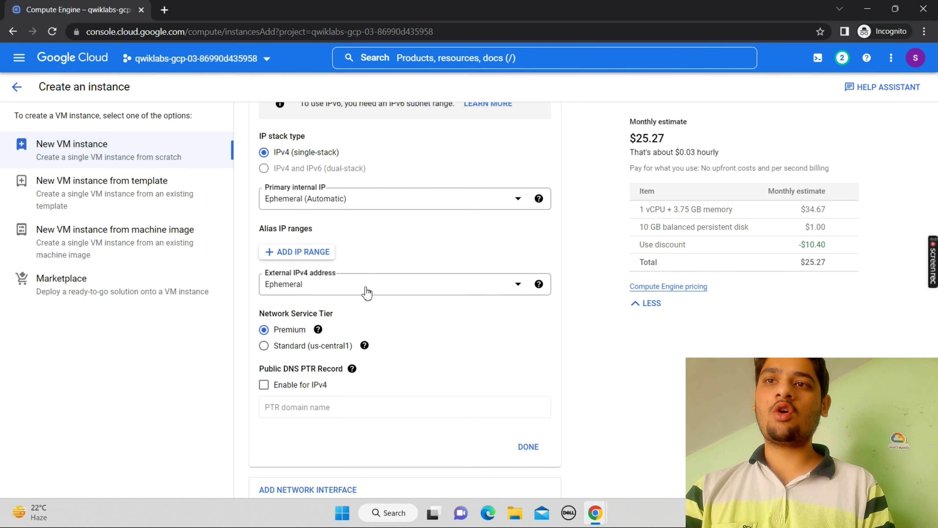
pyautogui.click(367, 291)
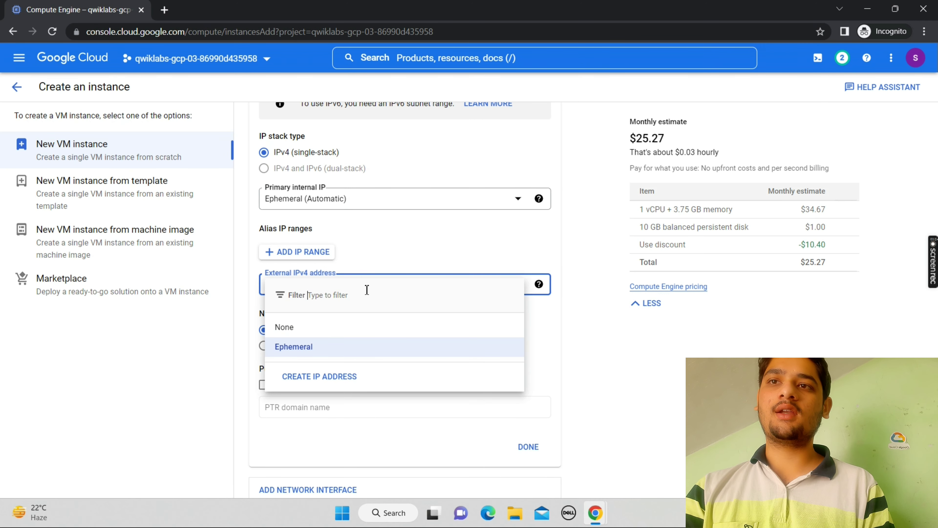
pyautogui.click(351, 328)
pyautogui.click(525, 328)
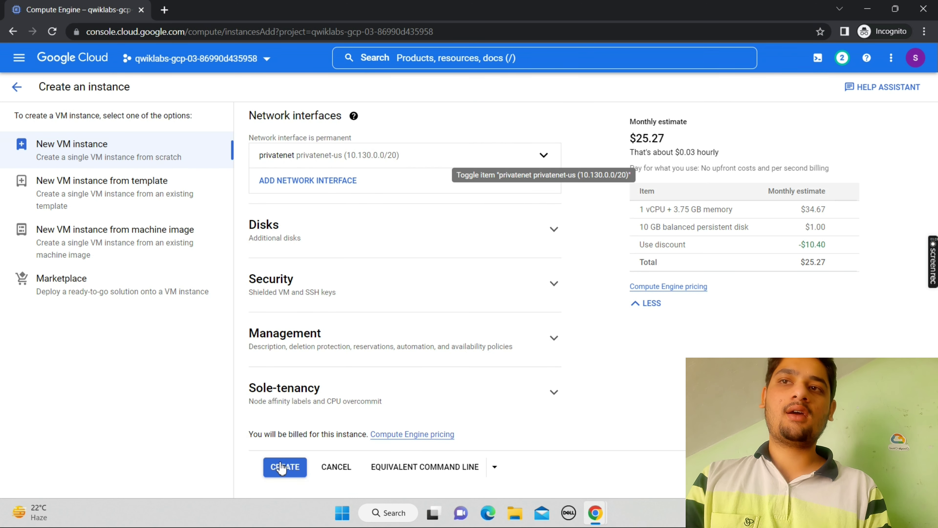
pyautogui.click(282, 467)
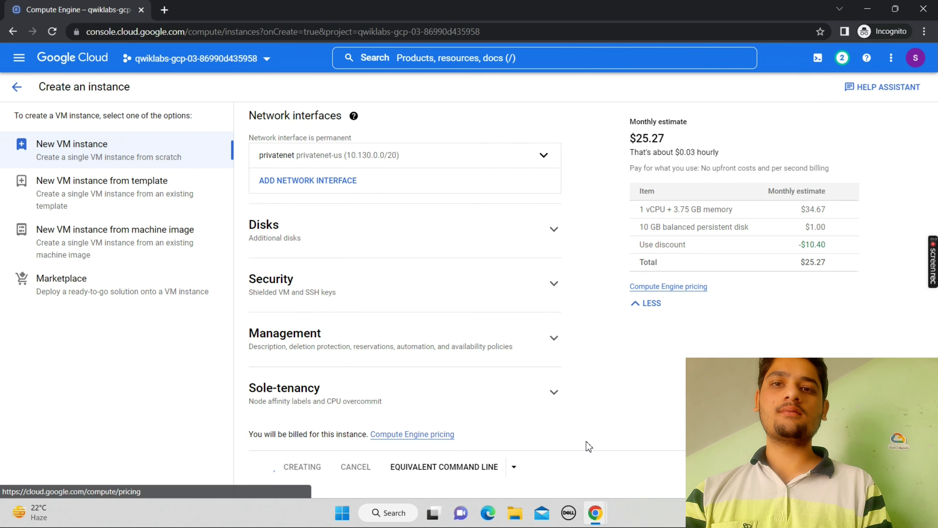
# Switch to the lab instructions and check progress on creating the VM instance with no public IP address
pyautogui.moveTo(595, 513)
pyautogui.click(532, 455)
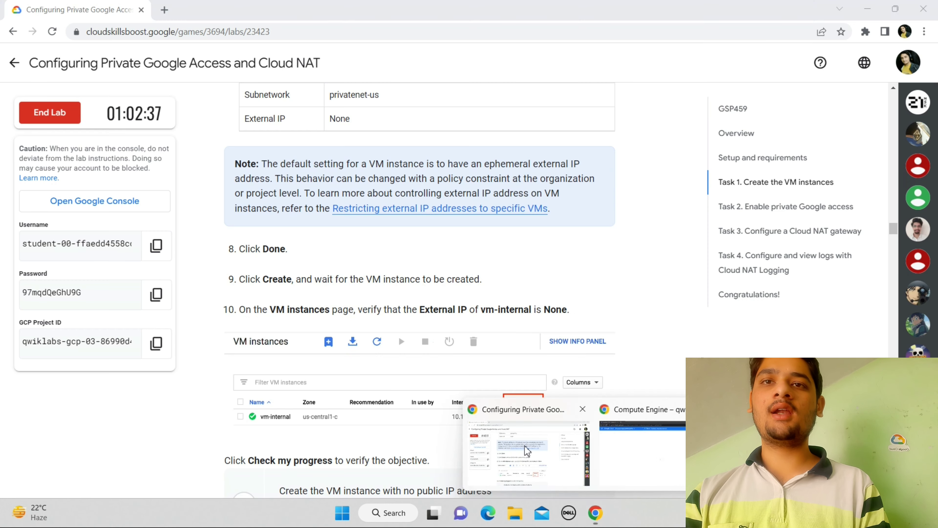
pyautogui.scroll(-5, 523, 447)
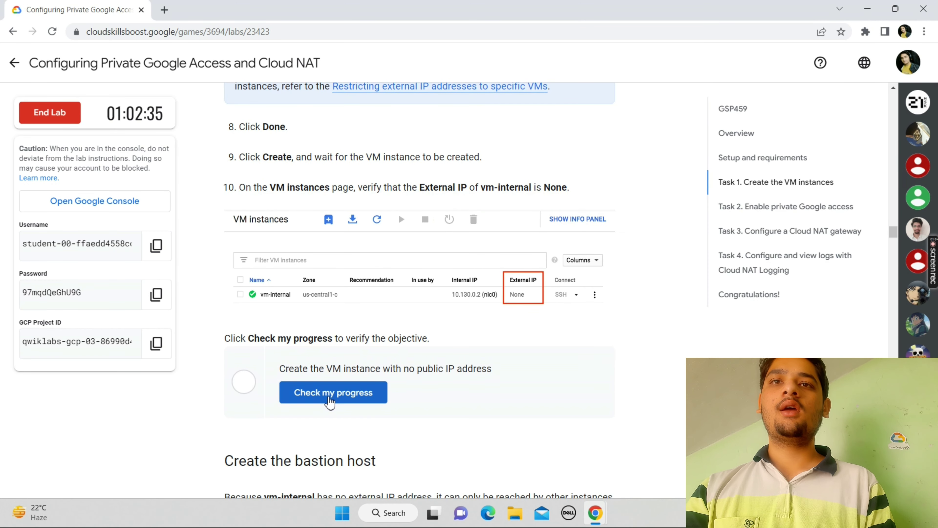
pyautogui.click(330, 397)
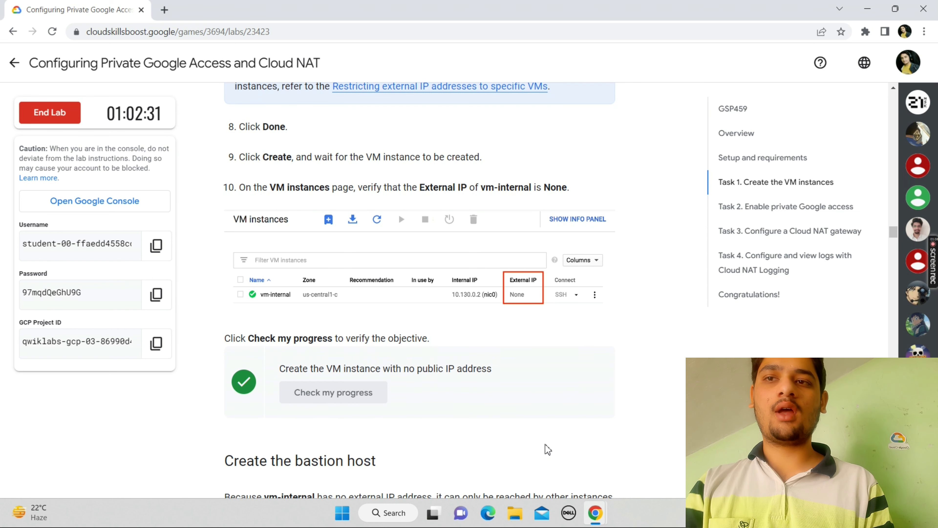
# Copy the bastion host's name, vm-bastion, from the lab instructions and return to the VM instances page in the console
pyautogui.scroll(-6, 547, 449)
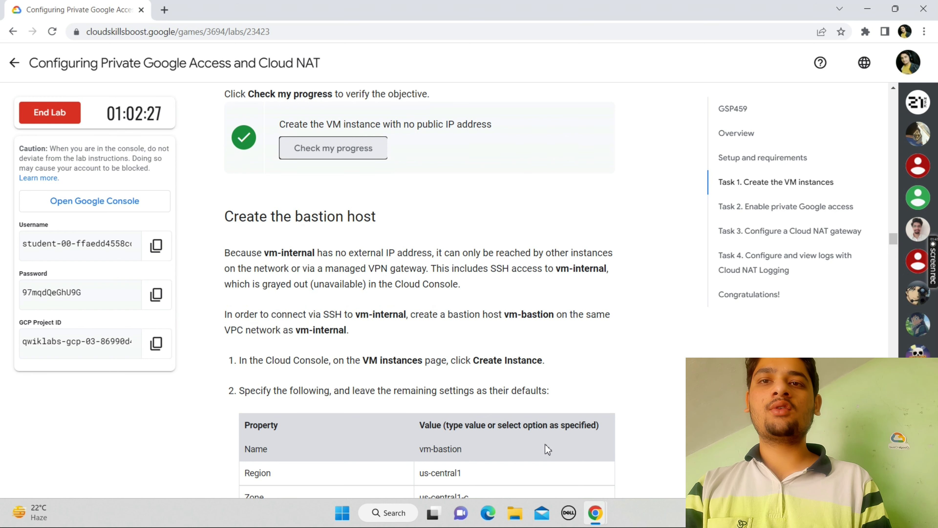
pyautogui.scroll(-3, 545, 445)
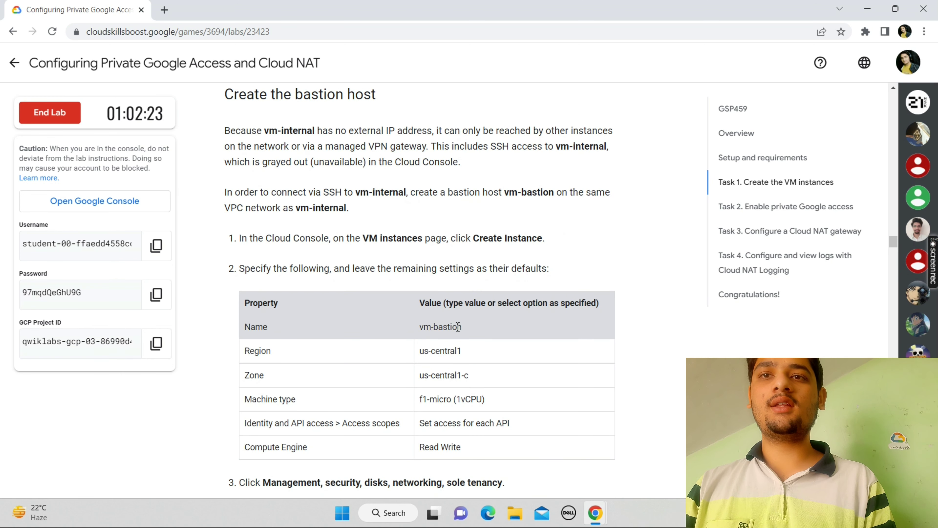
pyautogui.moveTo(463, 330); pyautogui.dragTo(427, 328)
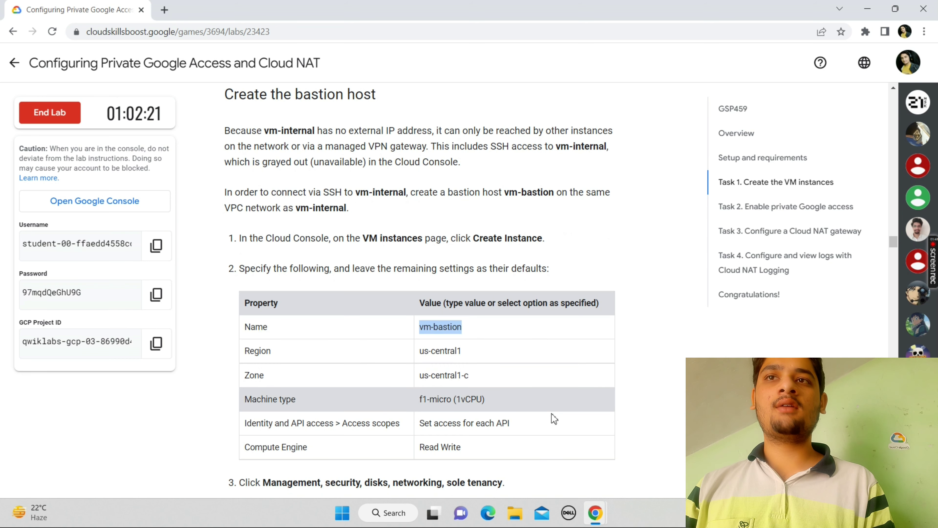
pyautogui.moveTo(595, 512)
pyautogui.click(628, 452)
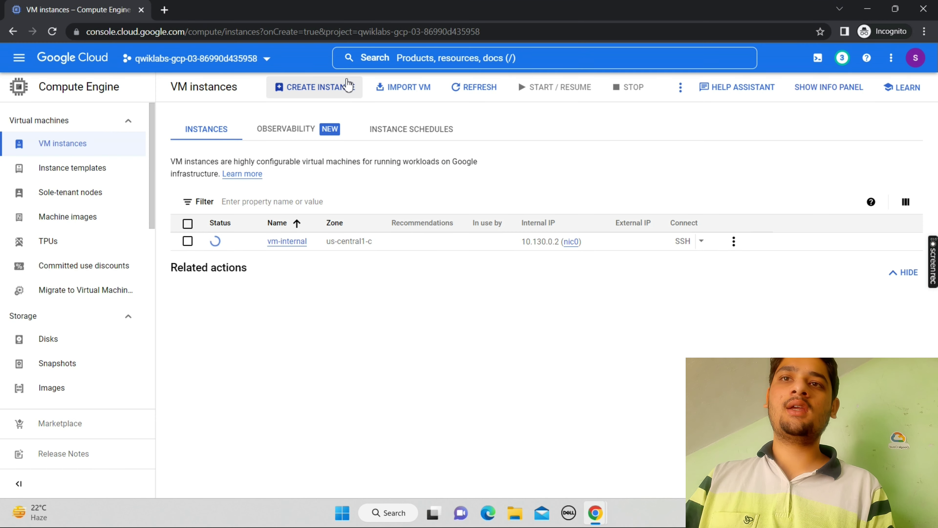
pyautogui.click(346, 87)
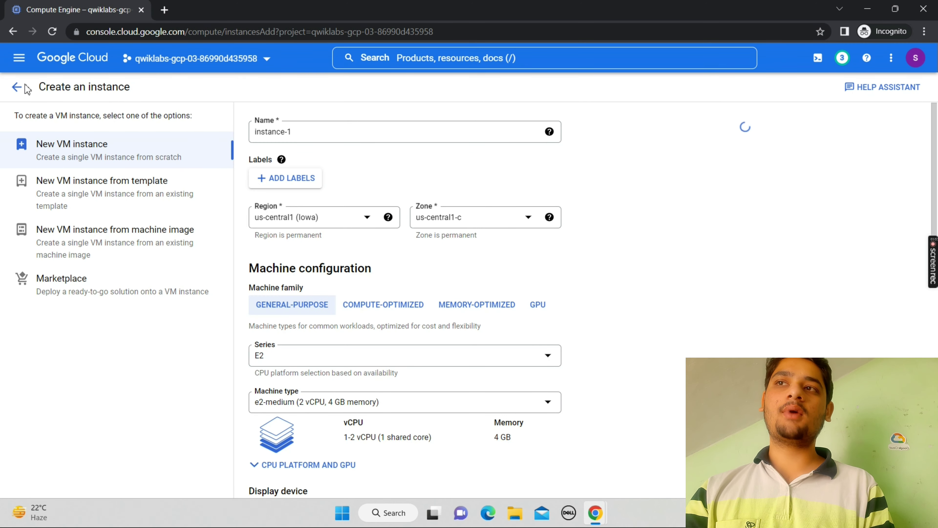
pyautogui.click(17, 88)
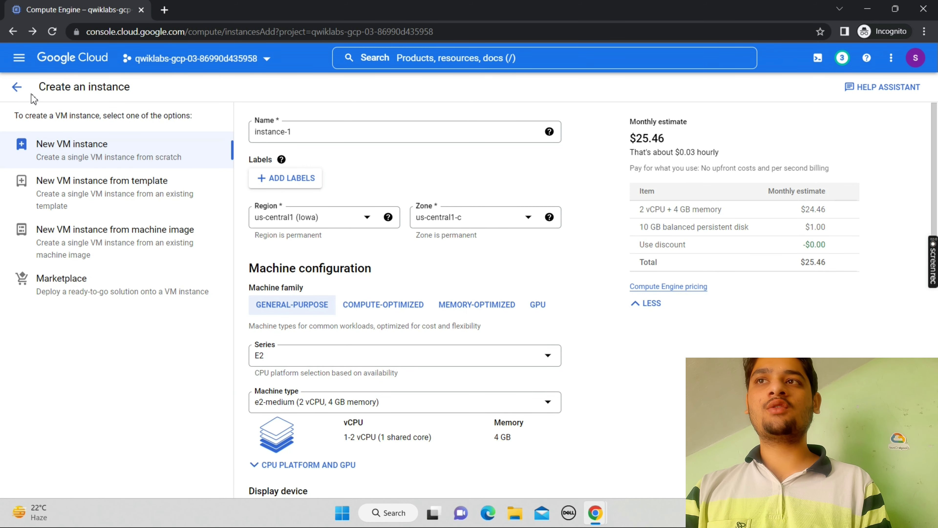
pyautogui.click(14, 89)
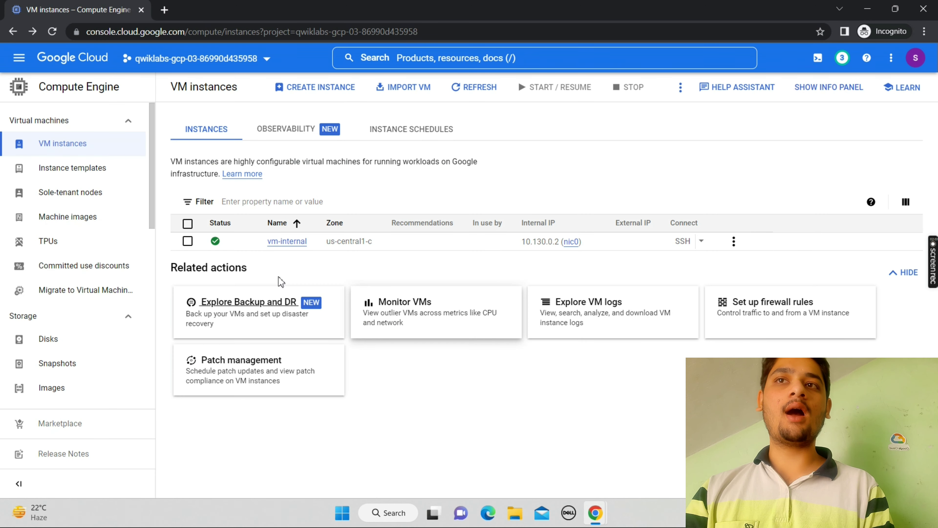
# Start creating a new VM instance and name it vm-bastion
pyautogui.click(333, 88)
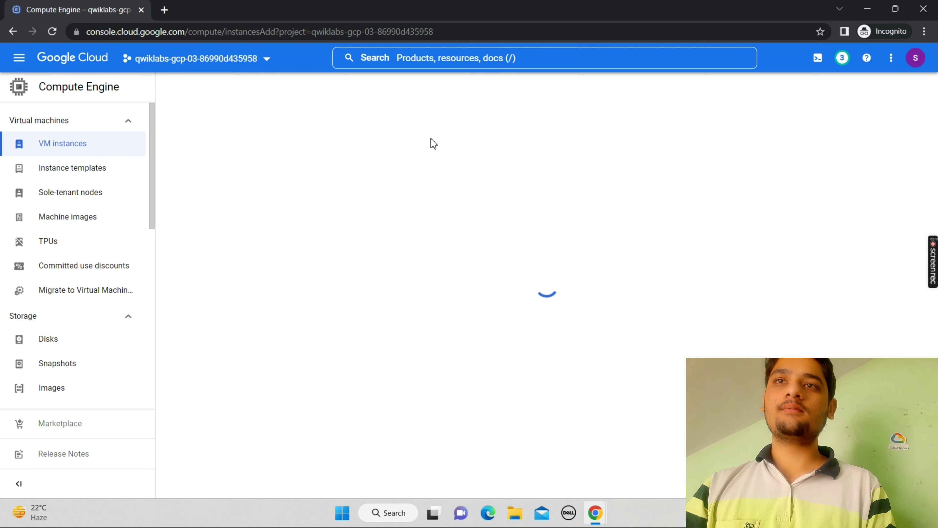
pyautogui.click(437, 133)
pyautogui.hotkey('ctrl', 'a')
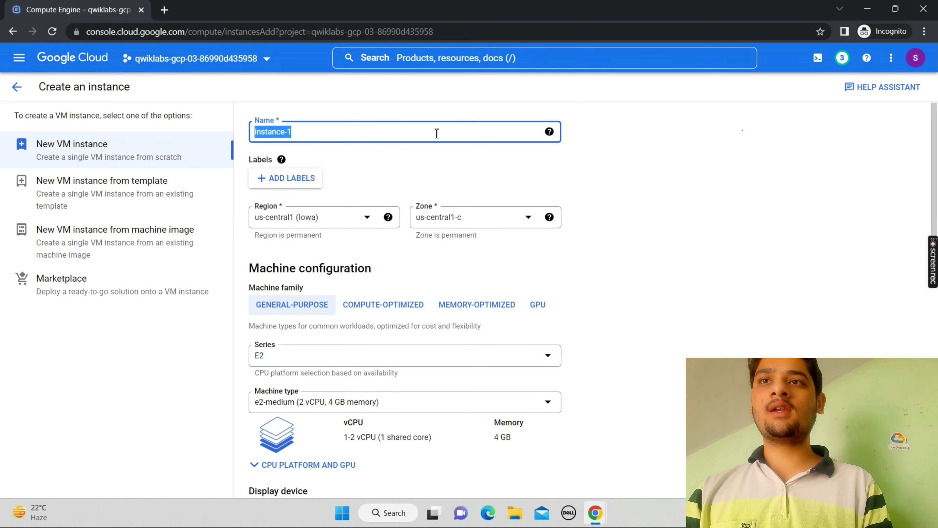
pyautogui.write('vm-bastion')
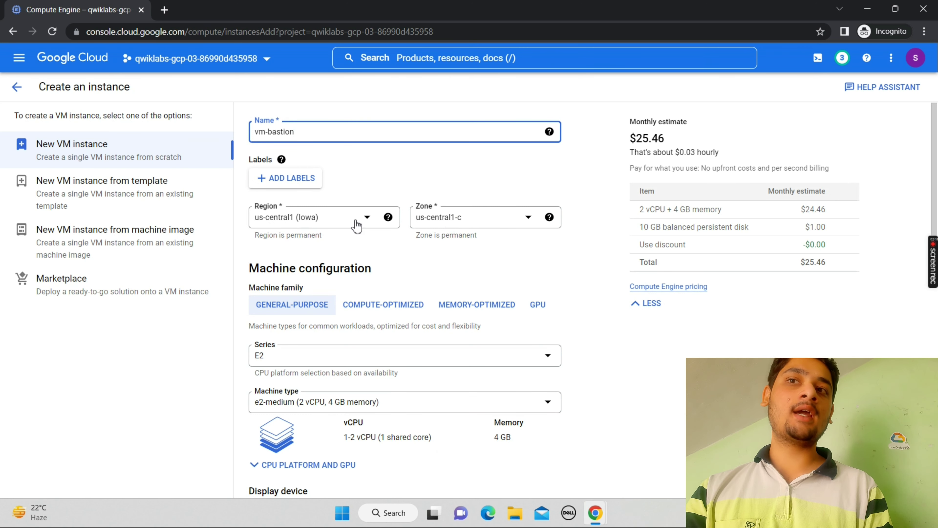
# Set the machine series of vm-bastion to N1
pyautogui.click(467, 360)
pyautogui.moveTo(550, 297); pyautogui.dragTo(534, 350)
pyautogui.click(523, 350)
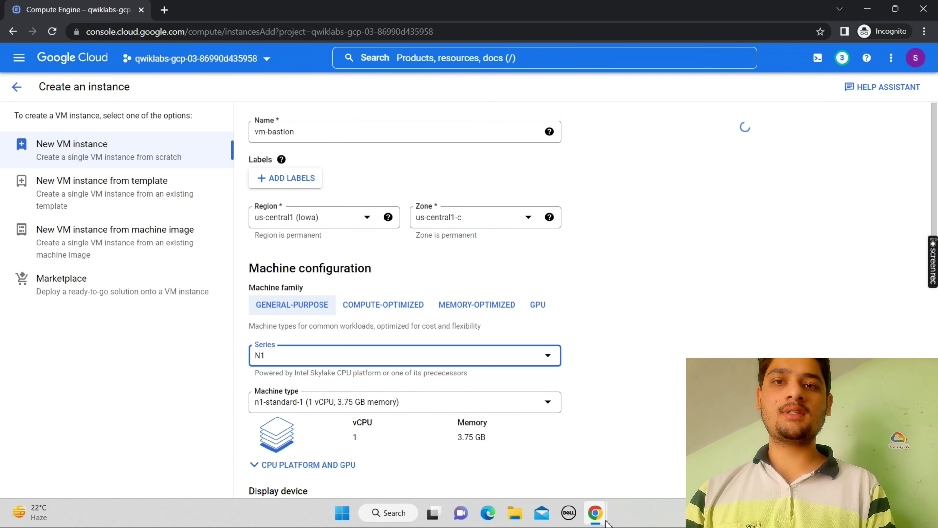
# Compare the bastion host's machine type in the lab instructions with the machine series offered in the console
pyautogui.moveTo(606, 523)
pyautogui.click(556, 458)
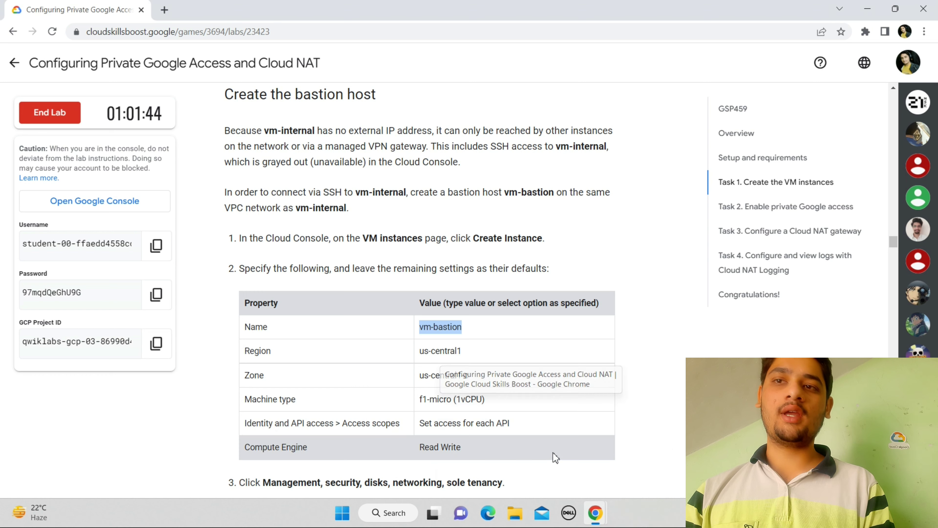
pyautogui.moveTo(604, 514)
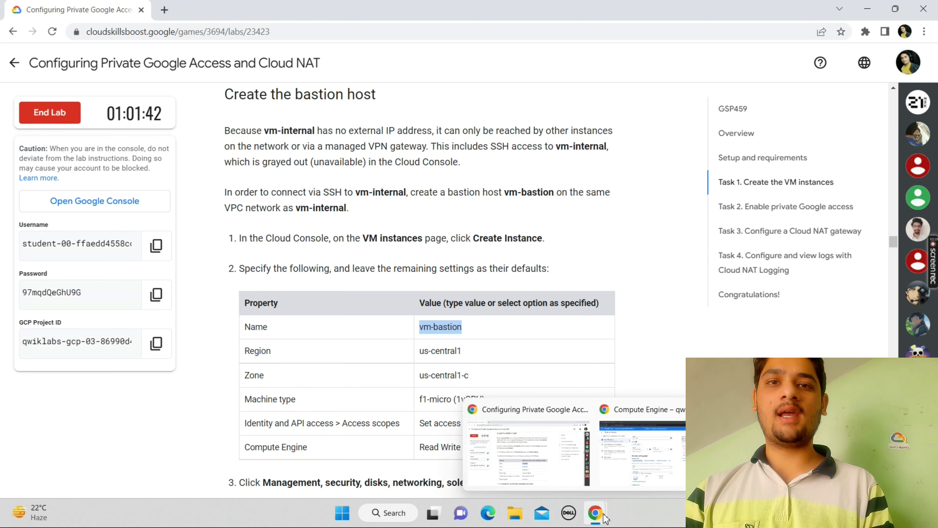
pyautogui.click(645, 453)
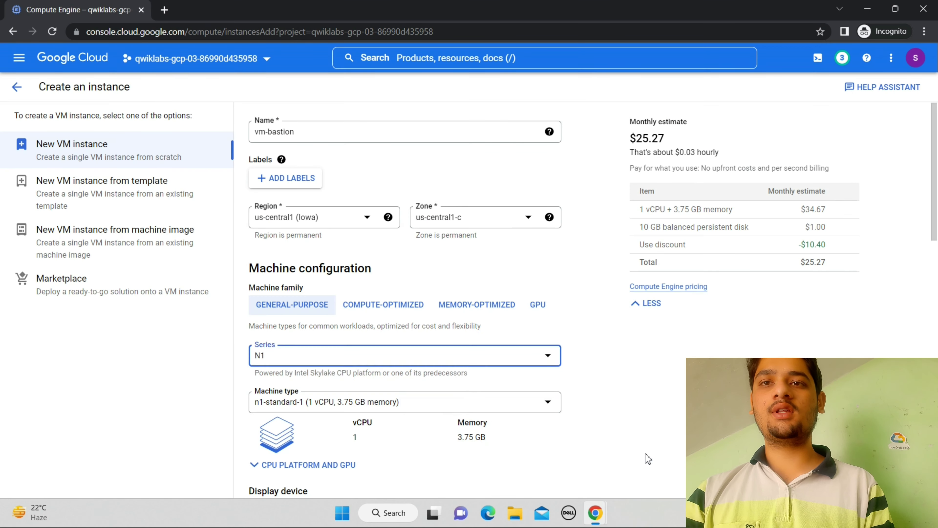
pyautogui.click(435, 362)
pyautogui.moveTo(551, 313); pyautogui.dragTo(534, 227)
pyautogui.moveTo(595, 510)
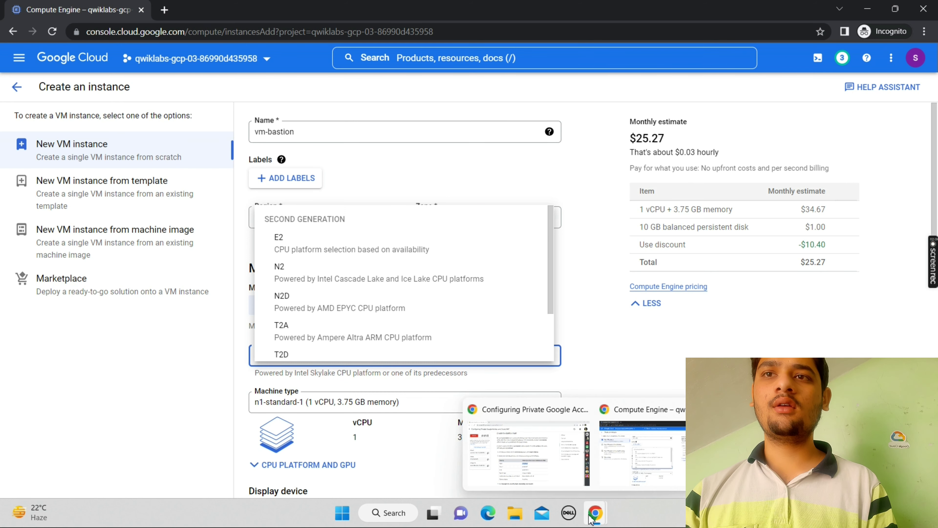
pyautogui.click(506, 419)
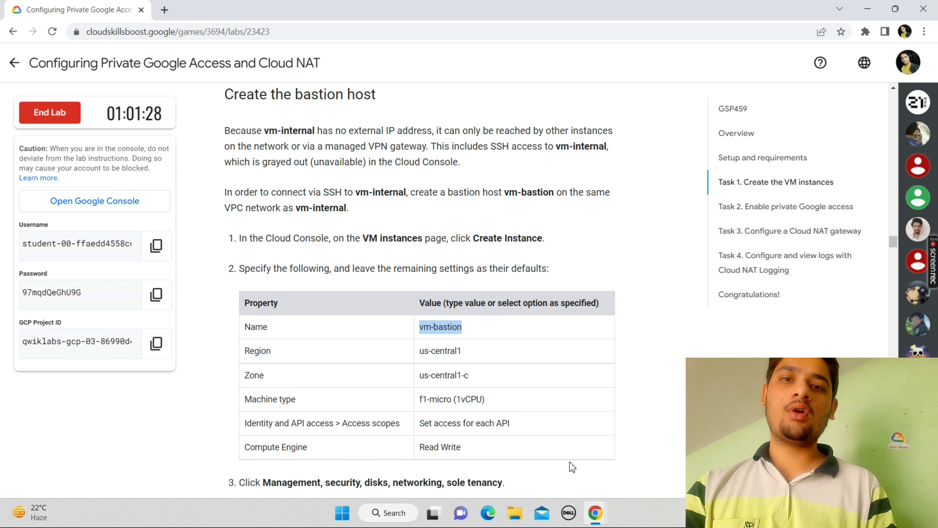
pyautogui.moveTo(595, 512)
pyautogui.click(628, 467)
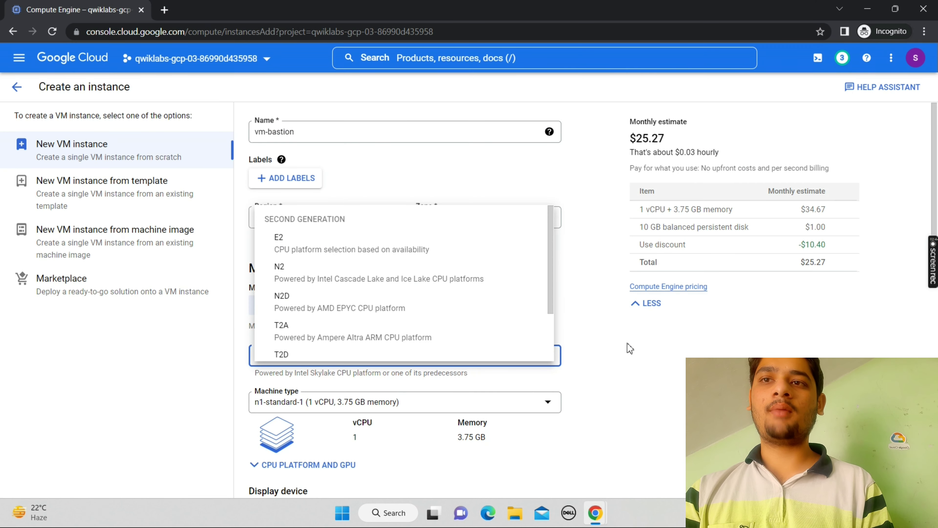
# Keep the N1 series and set the machine type to f1-micro (1 vCPU, 614 MB memory)
pyautogui.click(633, 349)
pyautogui.click(483, 400)
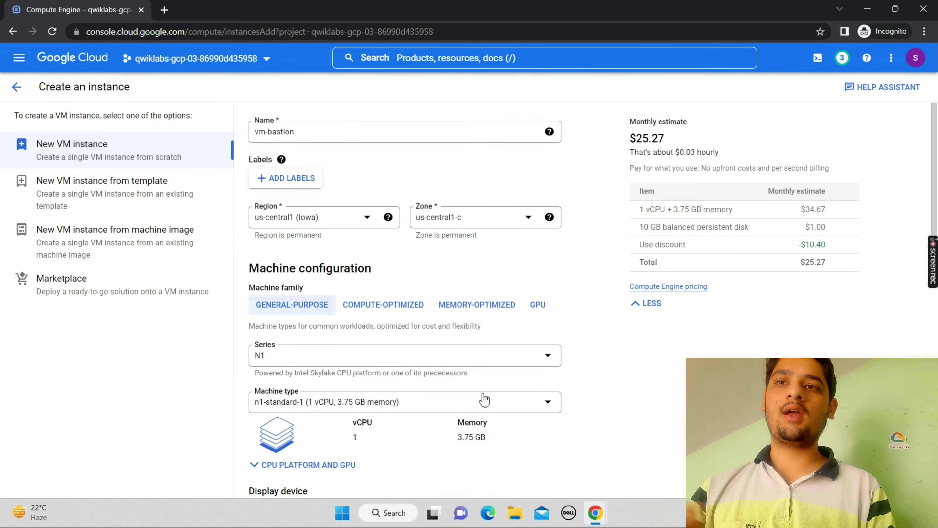
pyautogui.click(450, 321)
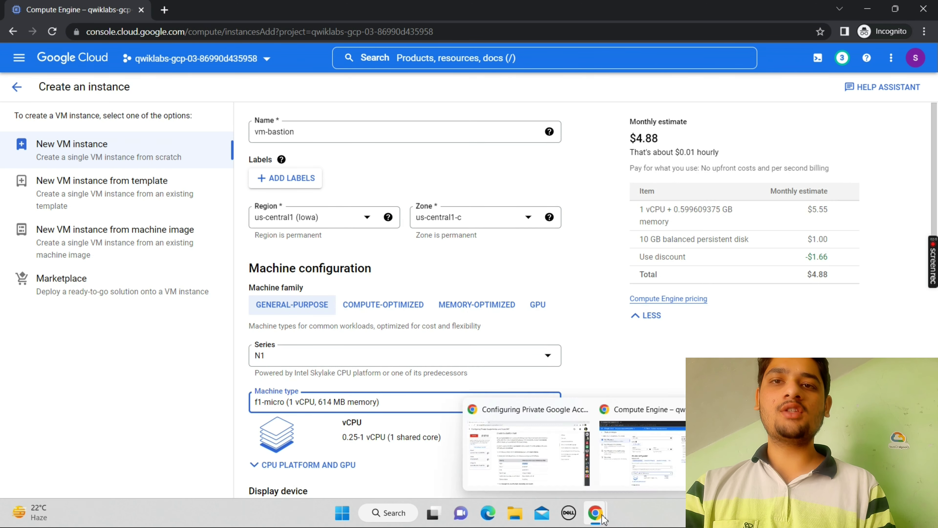
# Check the access scope in the lab instructions and set the instance's access scopes to Set access for each API
pyautogui.moveTo(591, 512)
pyautogui.click(548, 461)
pyautogui.scroll(-1, 548, 461)
pyautogui.scroll(-2, 548, 460)
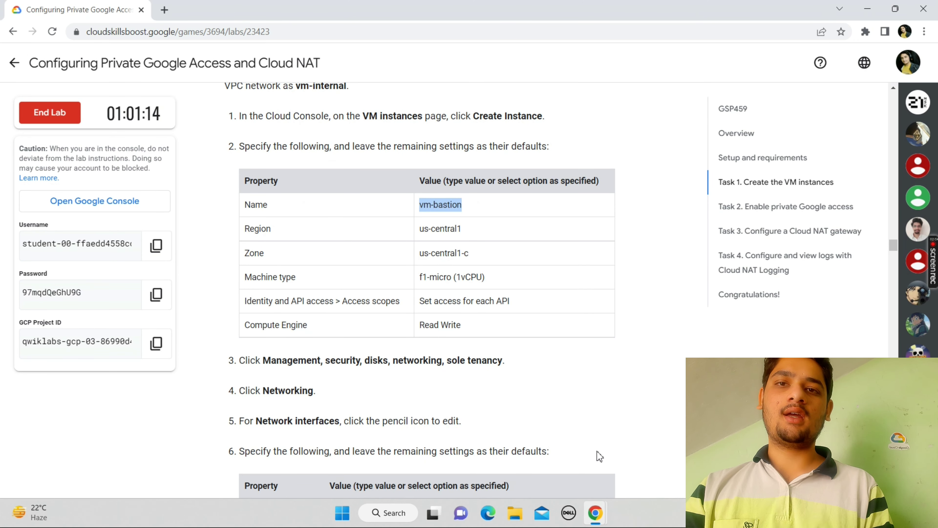
pyautogui.moveTo(615, 518)
pyautogui.click(624, 447)
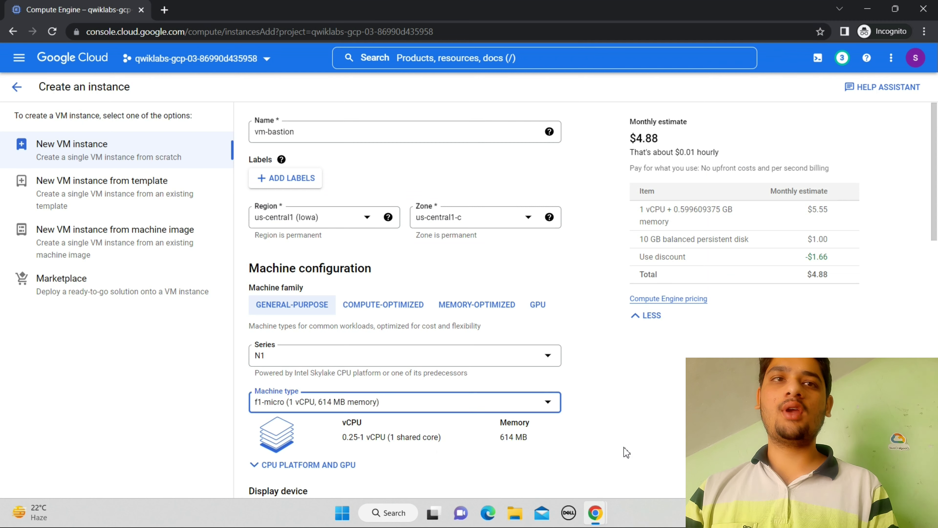
pyautogui.scroll(-7, 406, 296)
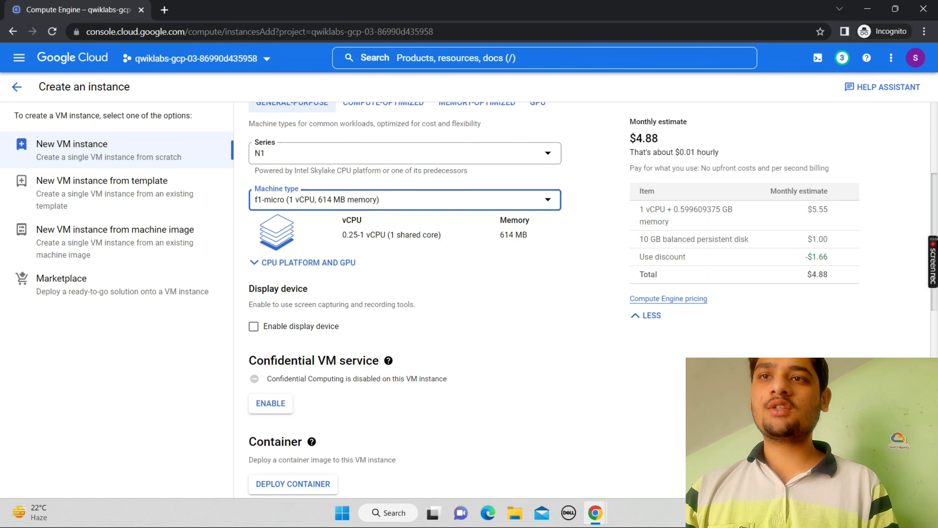
pyautogui.scroll(-7, 405, 296)
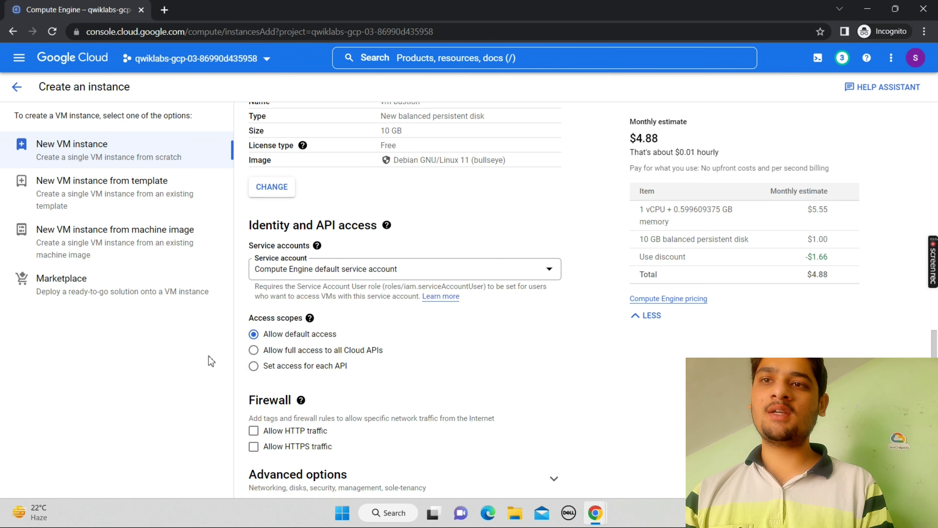
pyautogui.click(254, 372)
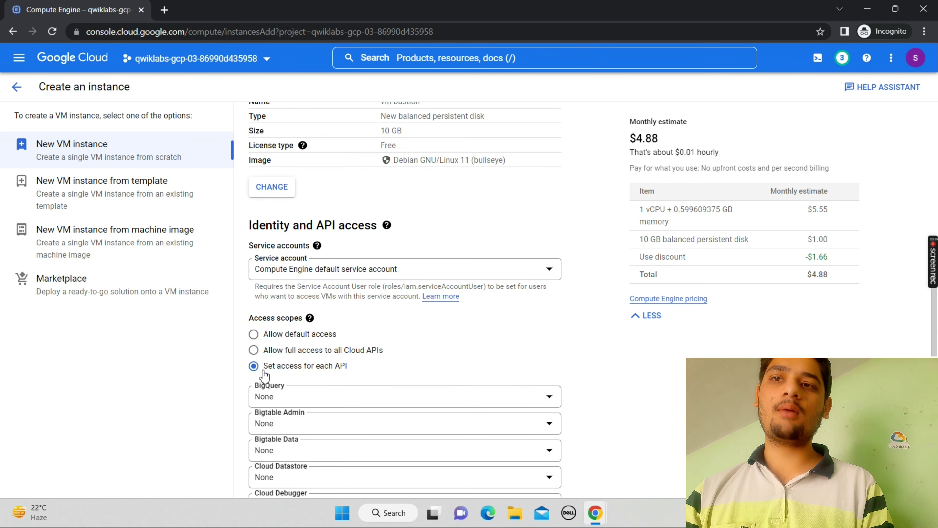
# Recheck the API setting in the lab instructions and set the Compute Engine access scope to Read Write
pyautogui.moveTo(605, 519)
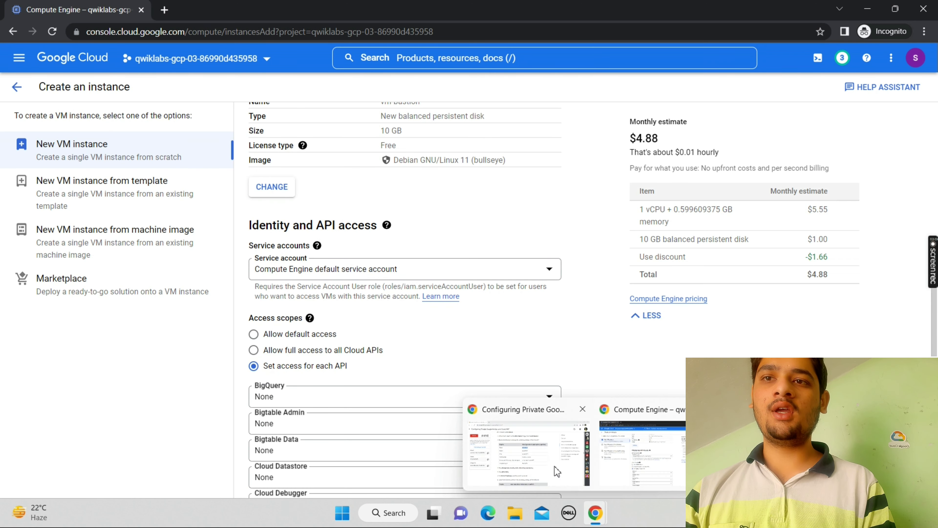
pyautogui.click(558, 472)
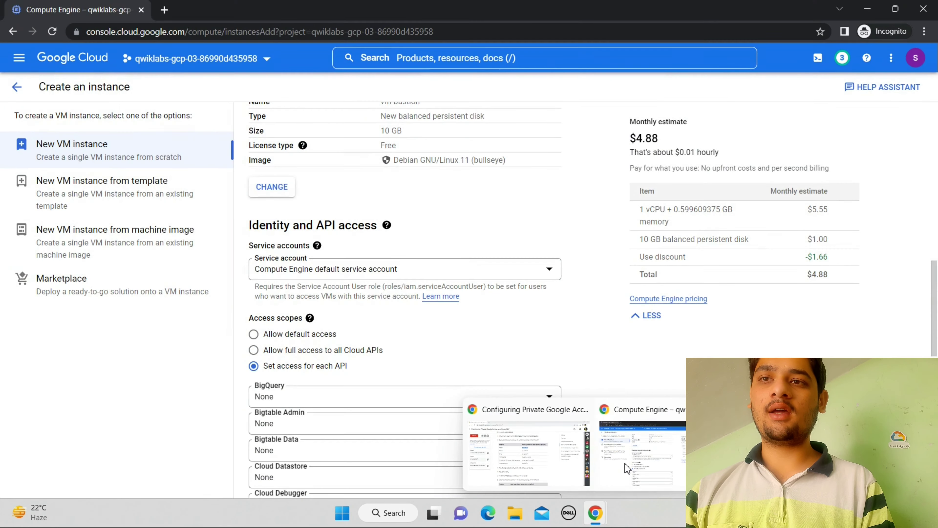
pyautogui.click(624, 463)
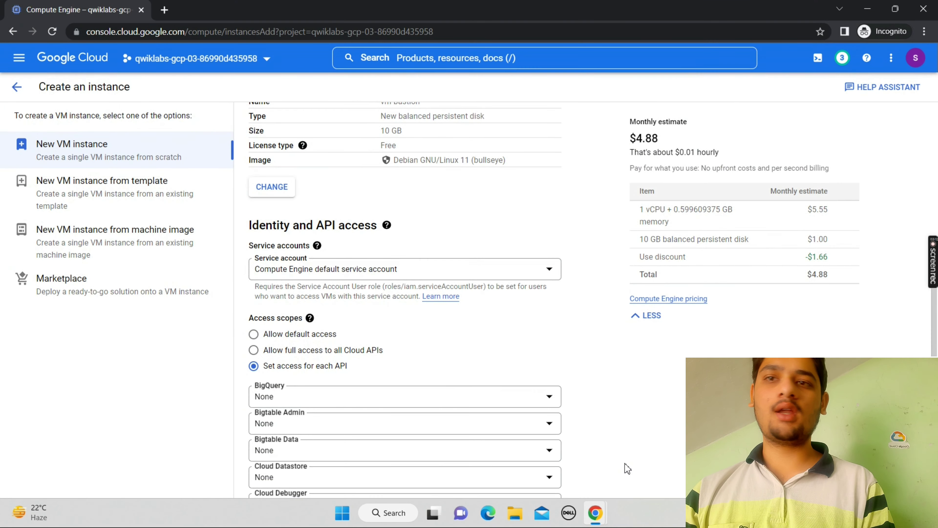
pyautogui.scroll(-6, 404, 296)
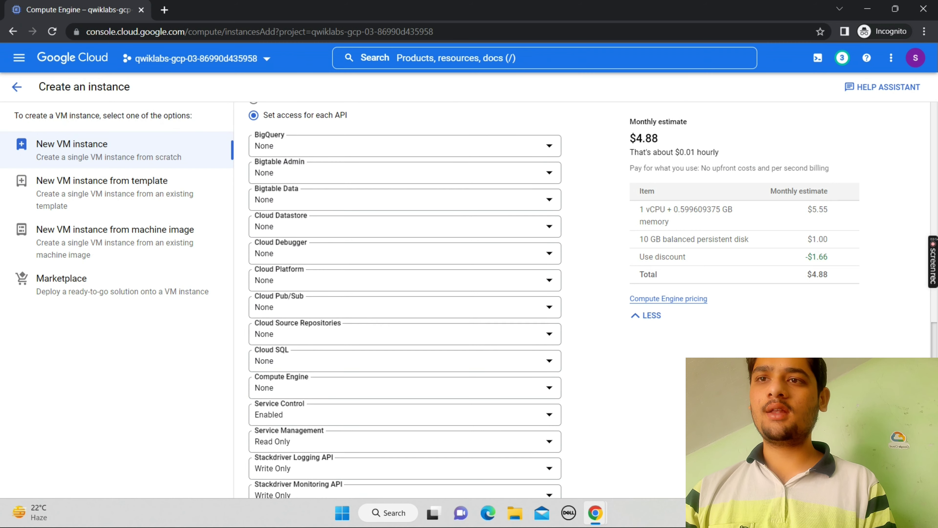
pyautogui.click(530, 388)
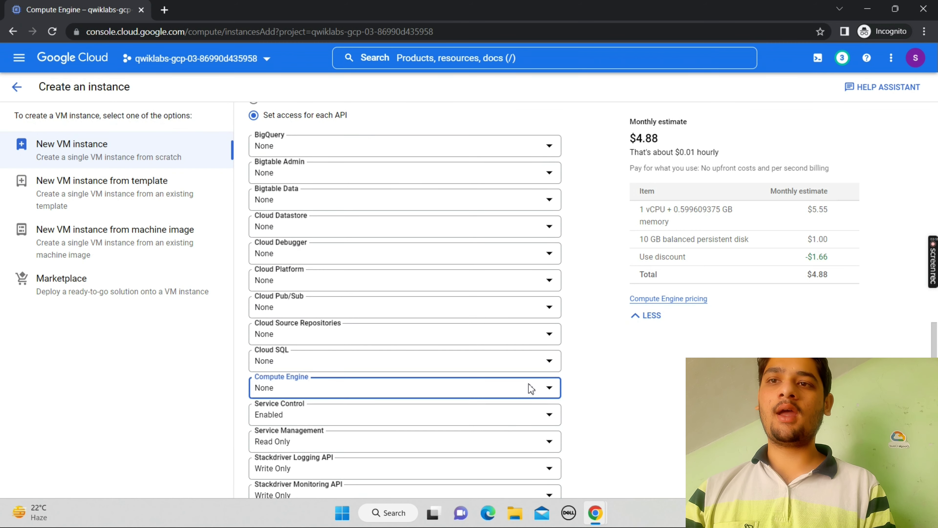
pyautogui.click(406, 435)
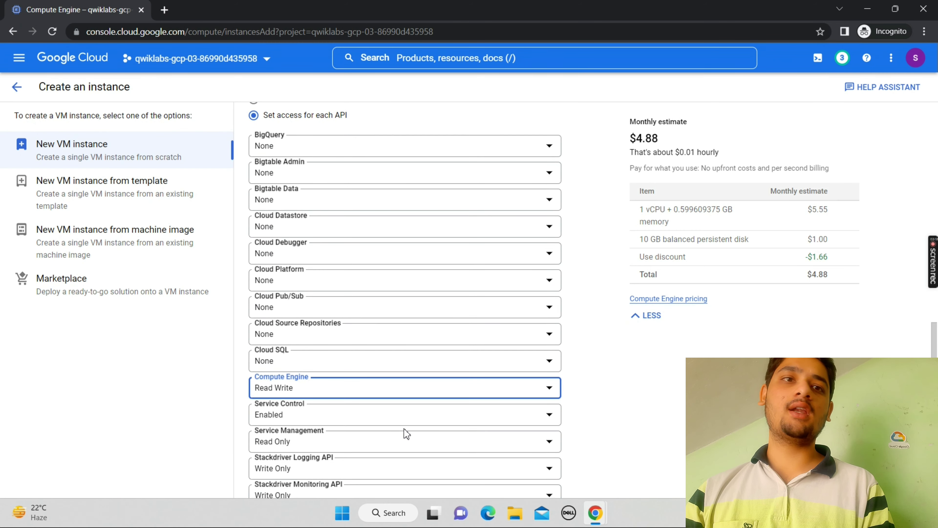
# Expand the instance's advanced options and check the network interface values in the lab instructions
pyautogui.scroll(-8, 404, 299)
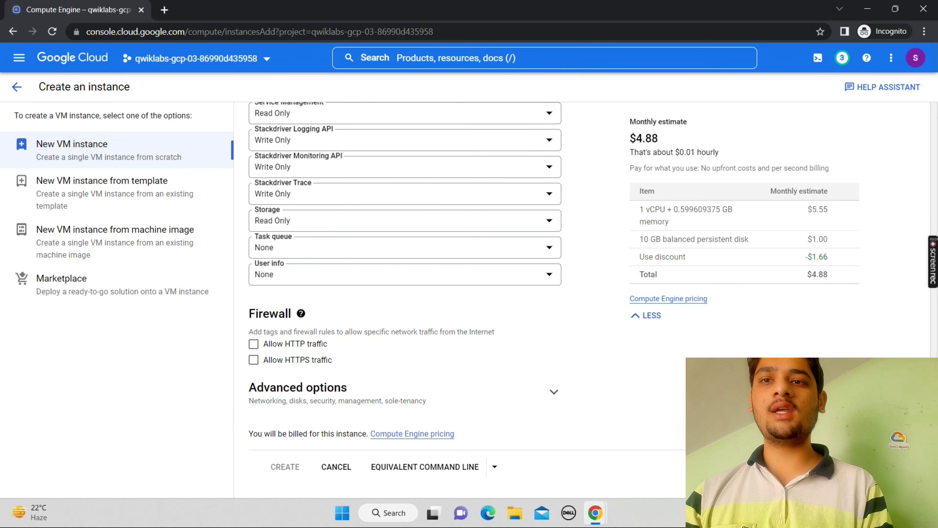
pyautogui.click(554, 395)
pyautogui.moveTo(594, 510)
pyautogui.click(547, 465)
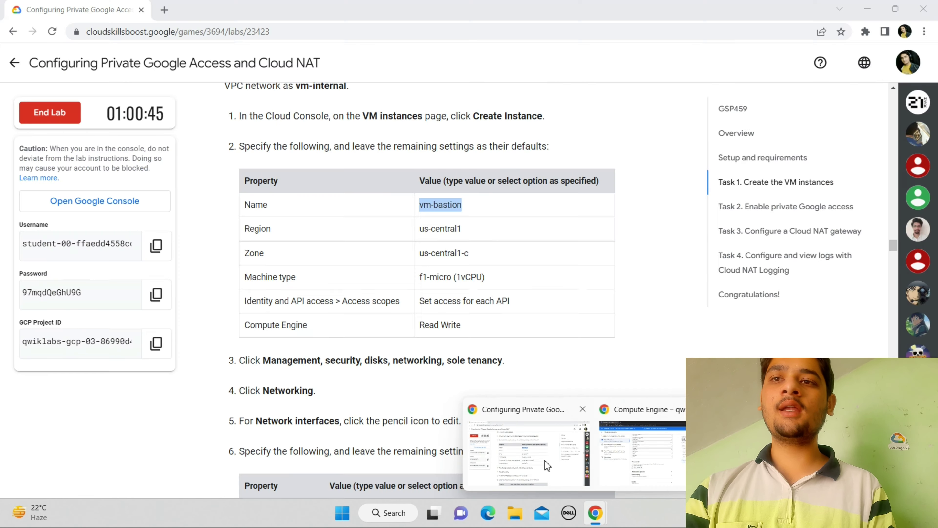
pyautogui.scroll(-4, 547, 465)
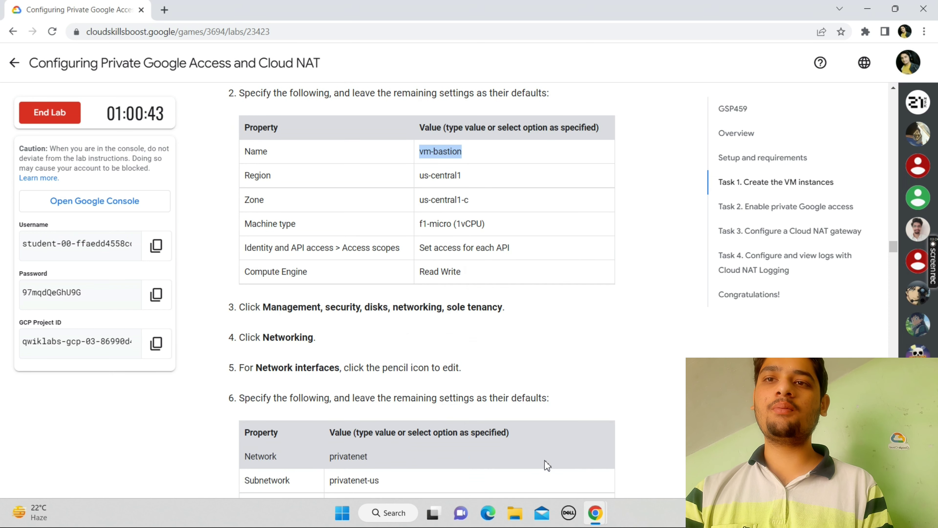
pyautogui.moveTo(378, 368); pyautogui.dragTo(339, 364)
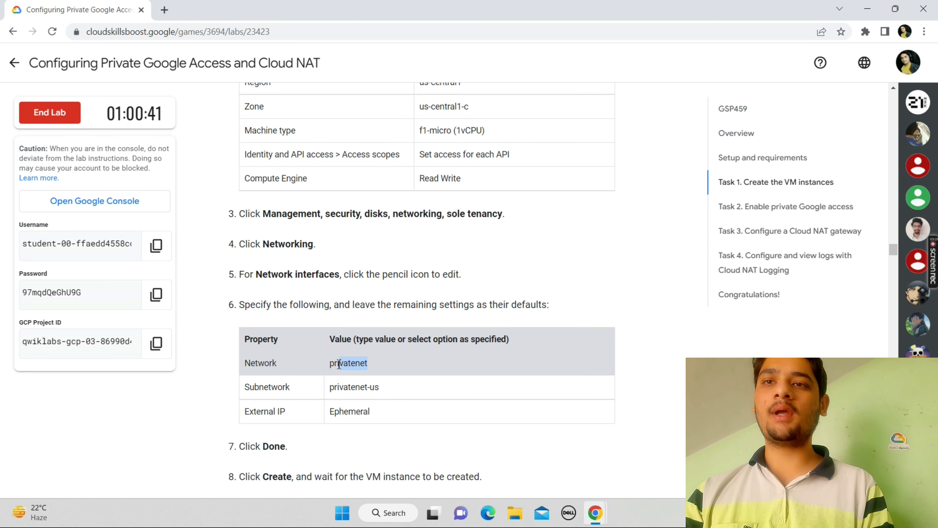
pyautogui.moveTo(595, 523)
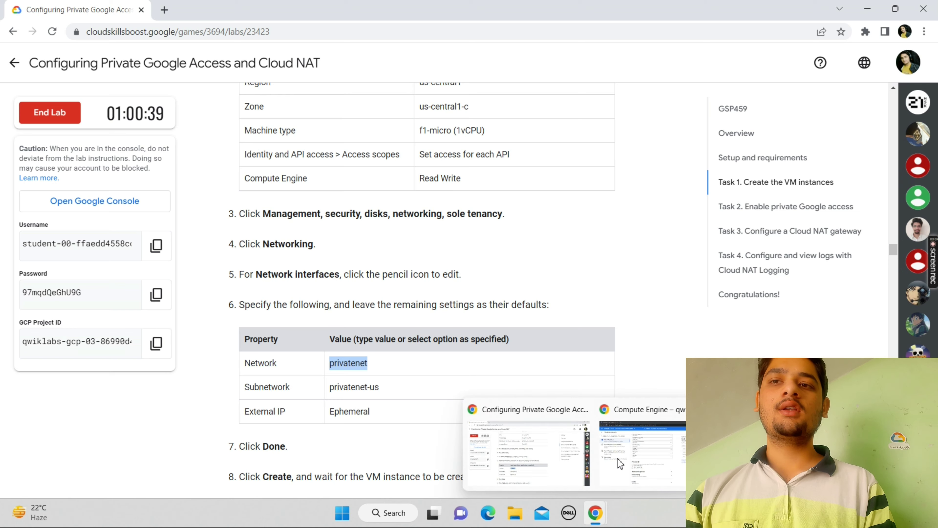
pyautogui.click(617, 463)
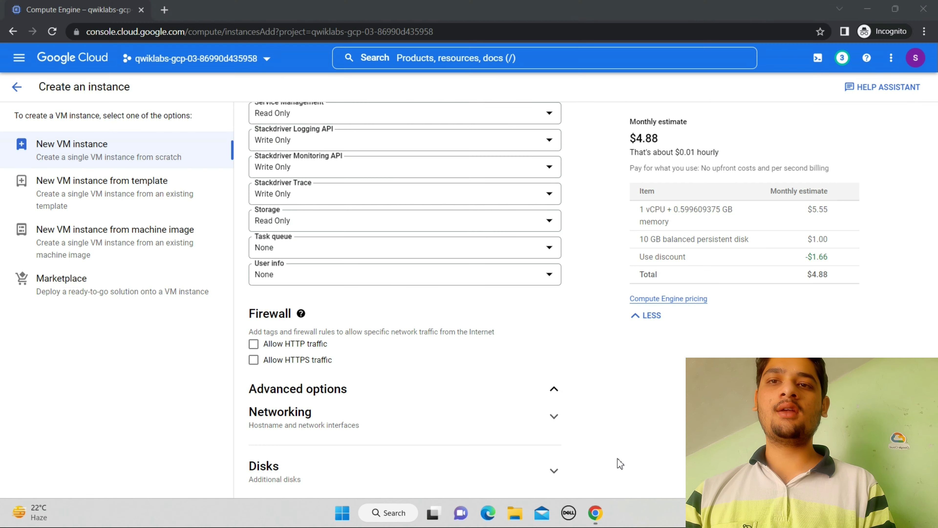
# Open the networking settings and set the default network interface's network to privatenet
pyautogui.click(554, 417)
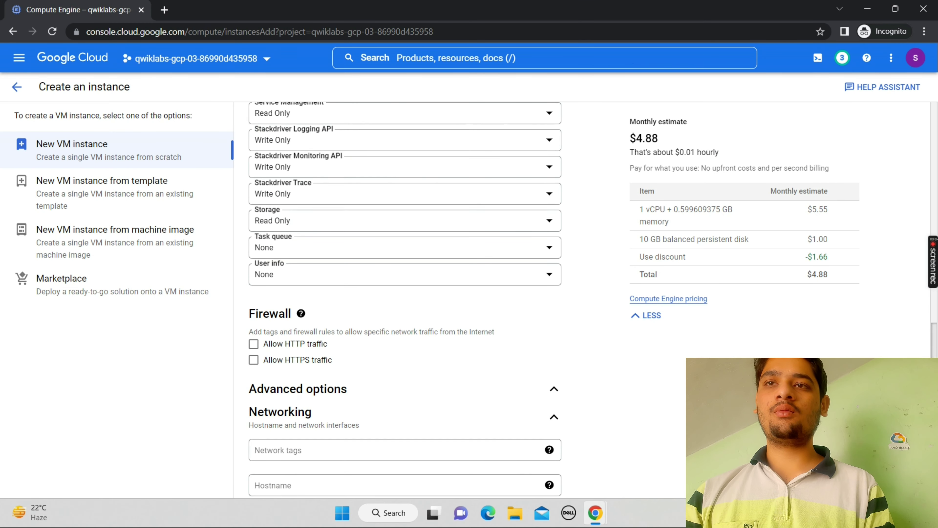
pyautogui.scroll(-10, 559, 422)
pyautogui.scroll(-2, 506, 343)
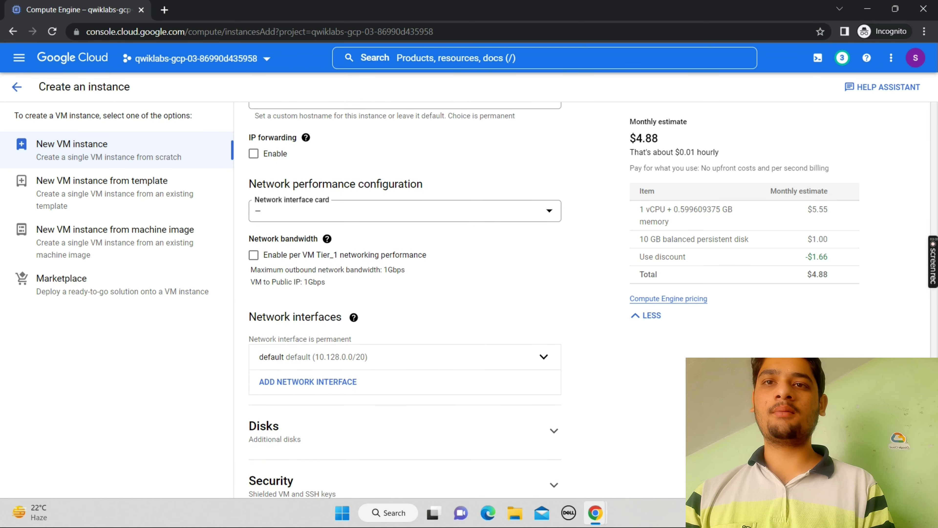
pyautogui.click(503, 343)
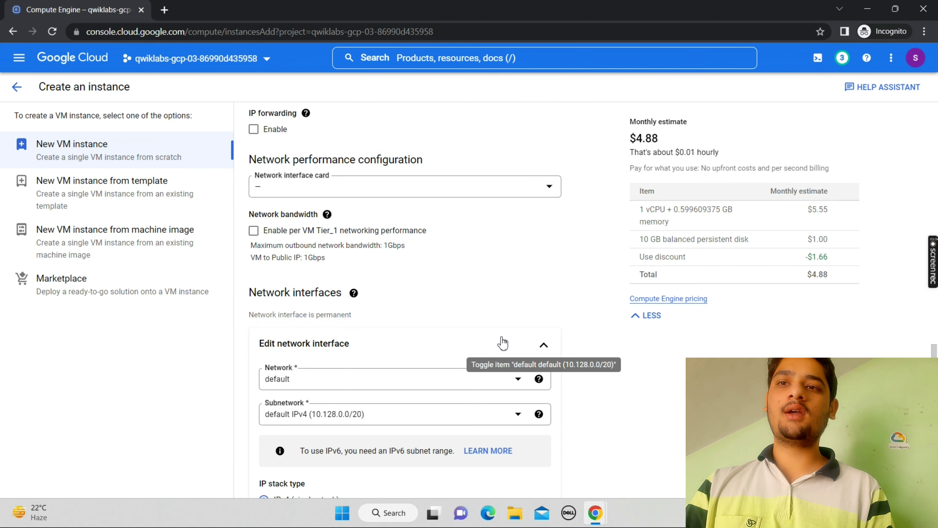
pyautogui.click(413, 388)
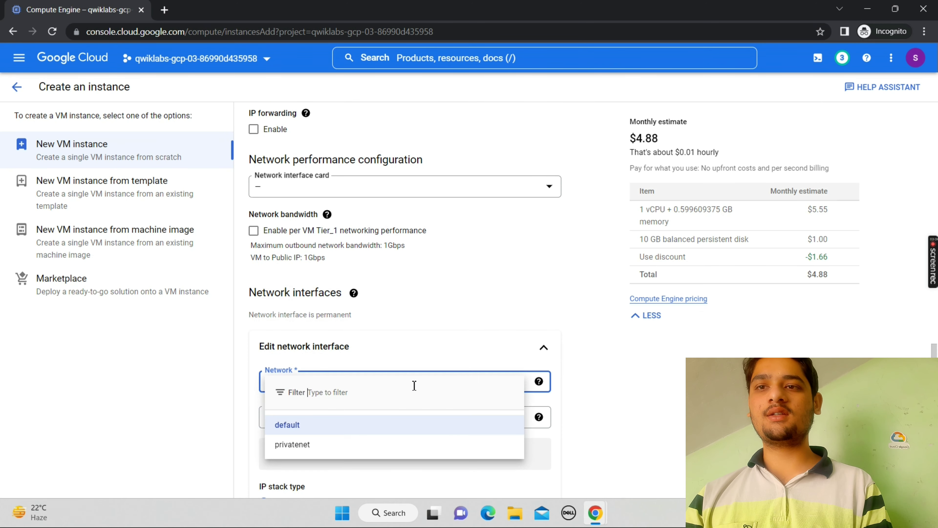
pyautogui.click(356, 448)
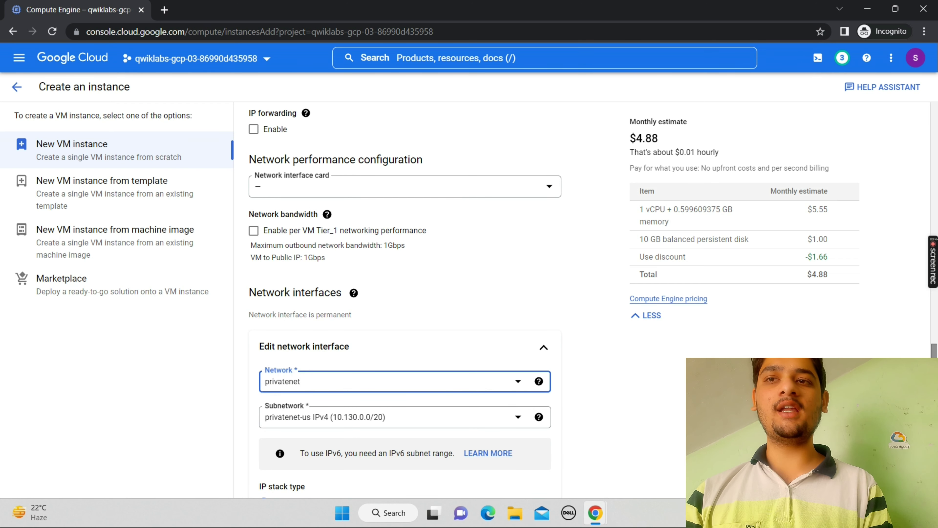
# Compare the subnetwork and external IP settings with the lab instructions and finish editing the network interface
pyautogui.scroll(-7, 496, 350)
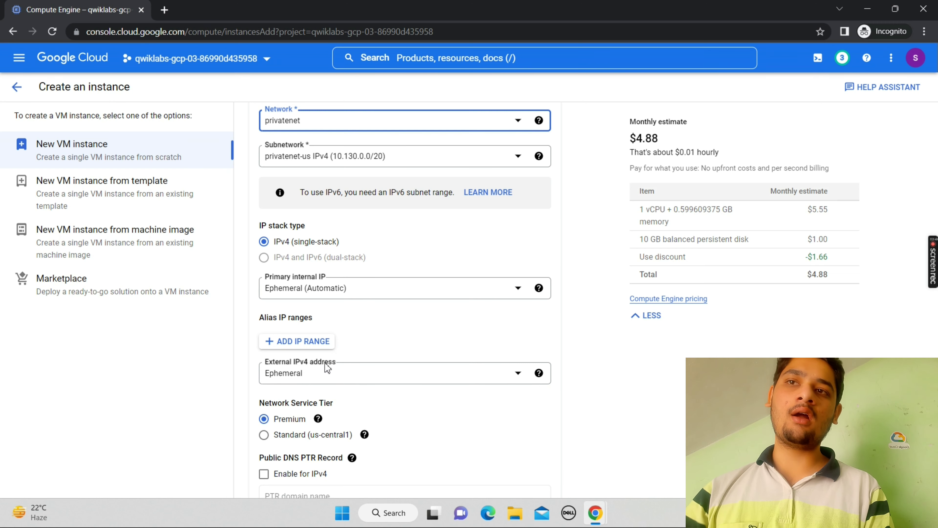
pyautogui.moveTo(598, 520)
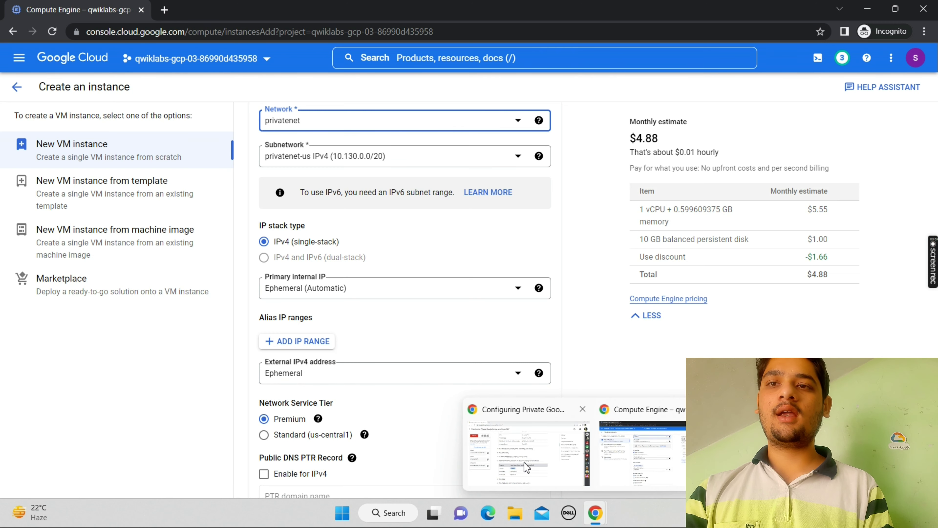
pyautogui.moveTo(524, 462)
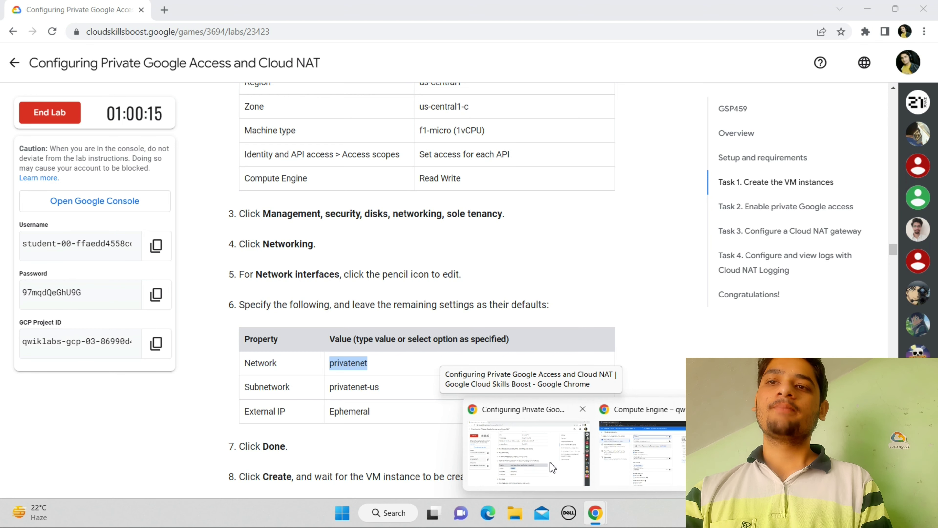
pyautogui.click(644, 463)
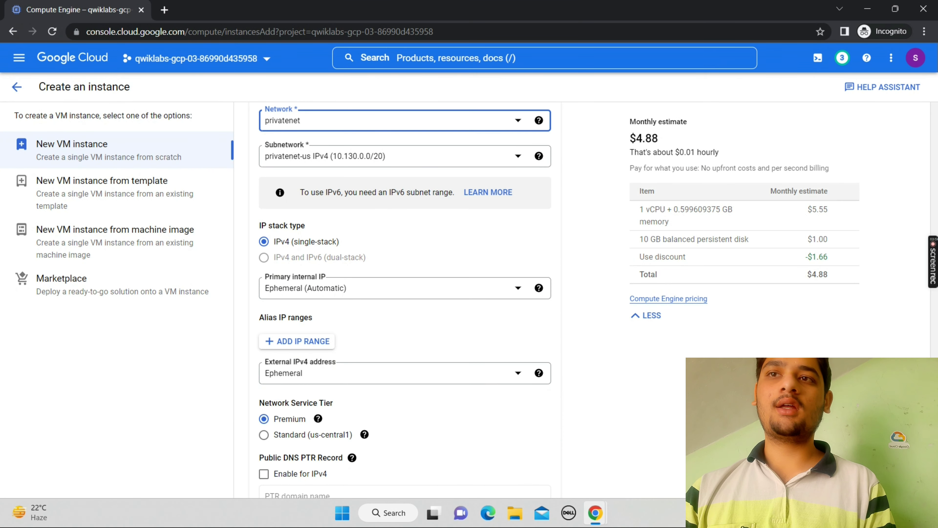
pyautogui.scroll(-1, 407, 295)
pyautogui.scroll(-10, 531, 118)
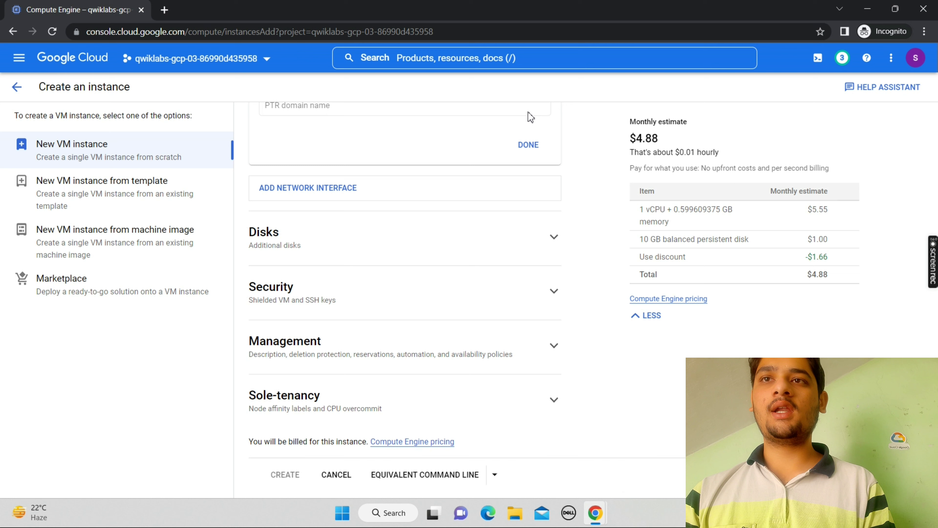
pyautogui.click(532, 146)
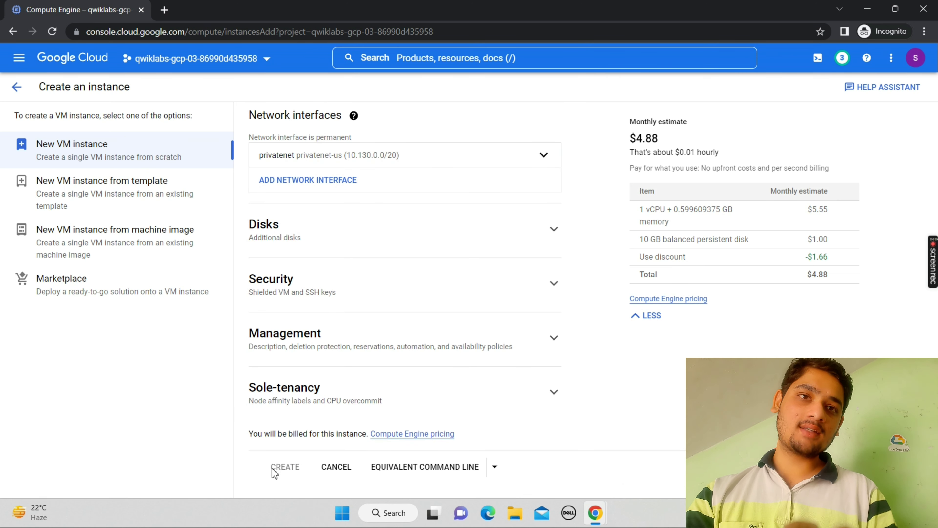
# Reload the instance creation page to start over with a fresh form and look through its settings
pyautogui.click(51, 32)
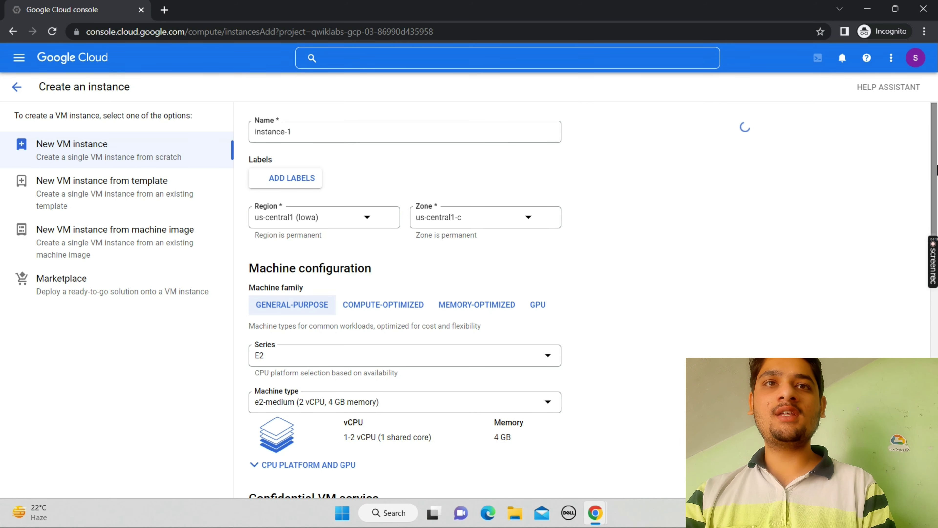
pyautogui.scroll(-15, 405, 296)
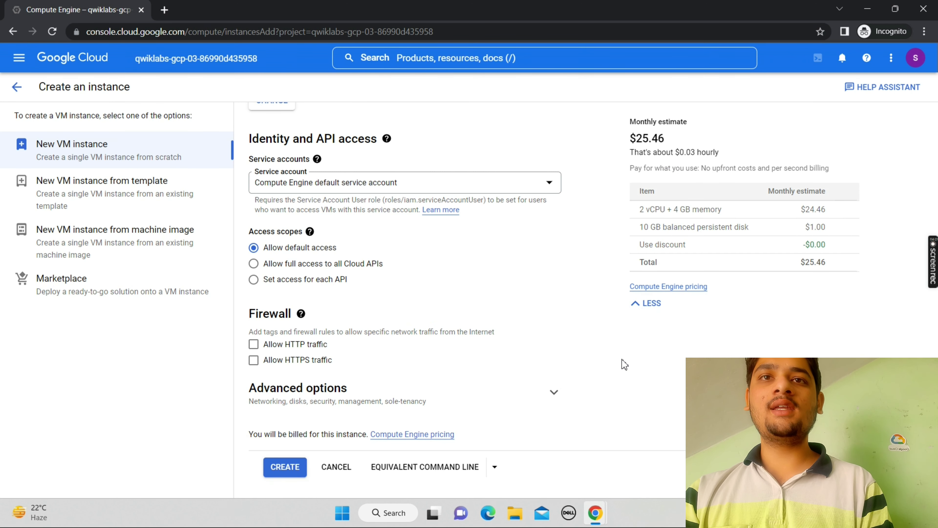
pyautogui.scroll(12, 595, 311)
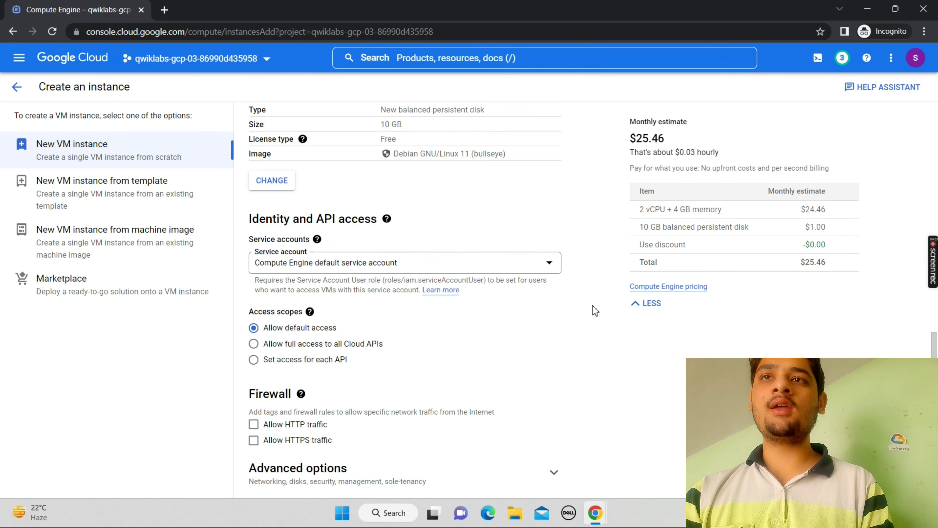
pyautogui.scroll(5, 595, 311)
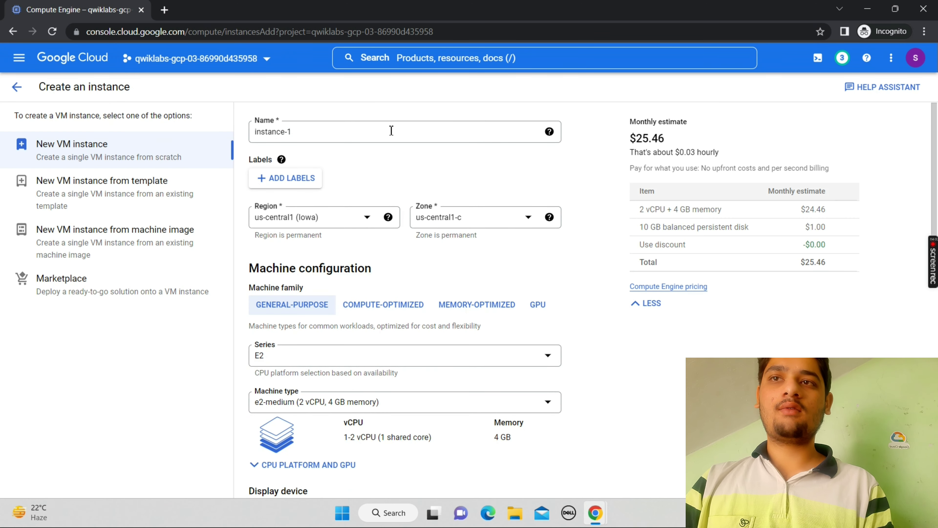
# Set the machine series to N1 and the machine type to f1-micro (1 vCPU, 614 MB memory)
pyautogui.click(445, 358)
pyautogui.scroll(-3, 530, 349)
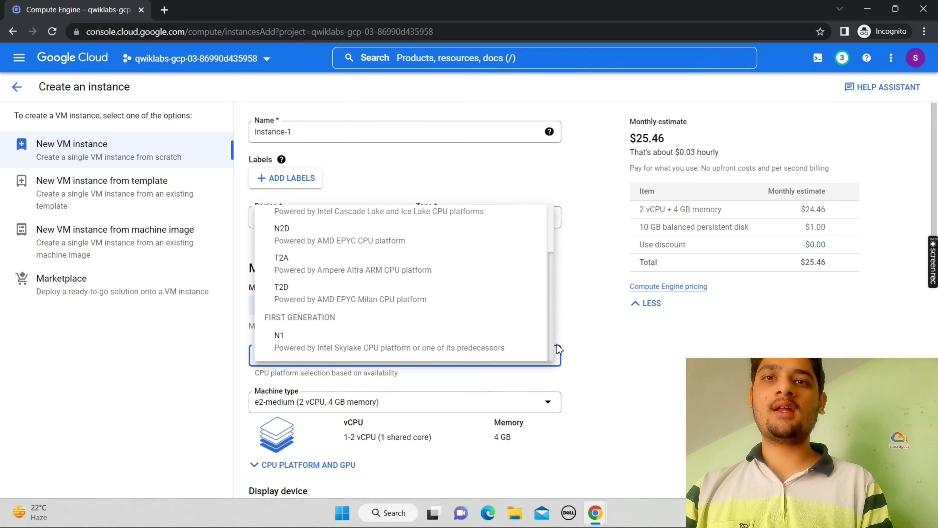
pyautogui.click(530, 349)
pyautogui.click(541, 407)
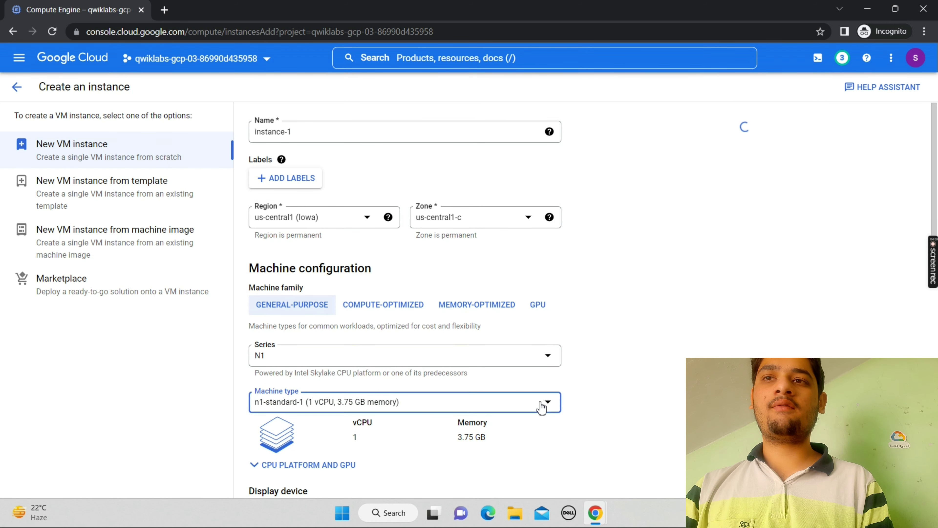
pyautogui.click(404, 321)
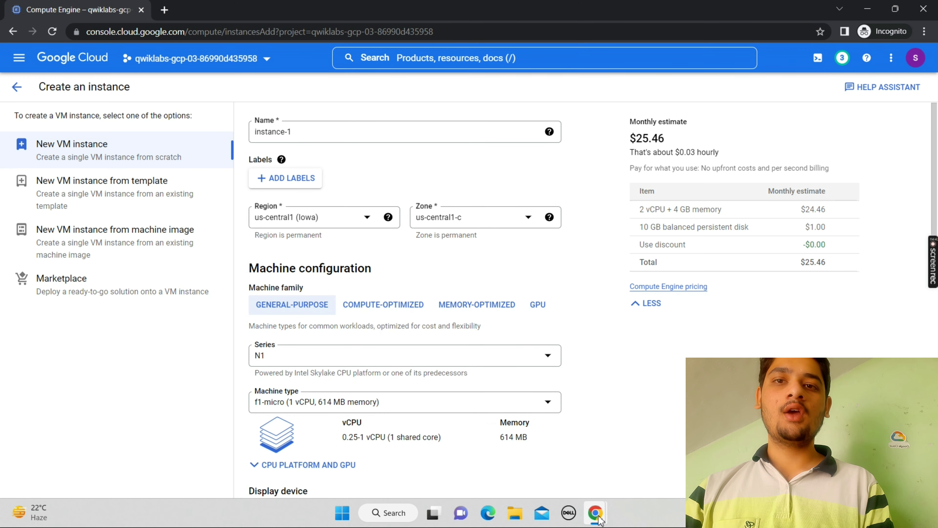
# Copy the bastion host's name from the lab instructions and name the new instance vm-bastion
pyautogui.click(547, 462)
pyautogui.scroll(1, 395, 233)
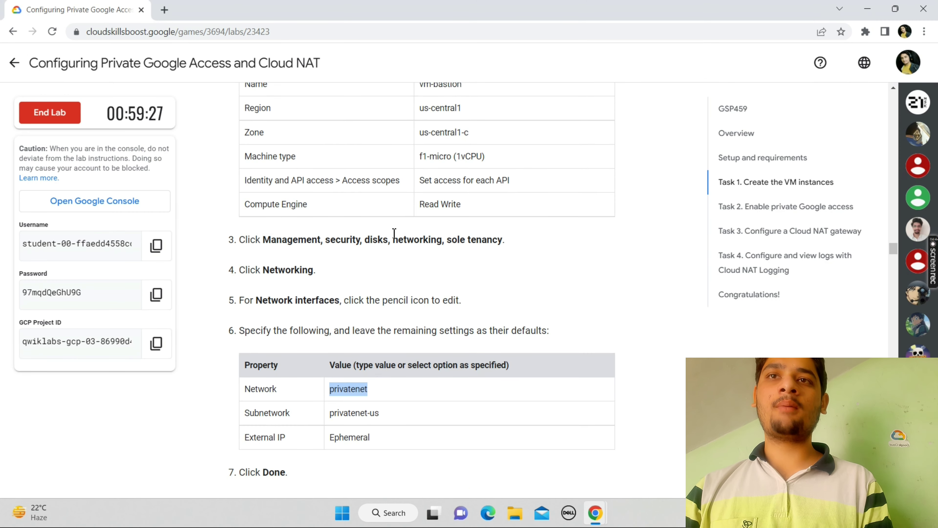
pyautogui.scroll(1, 395, 233)
pyautogui.moveTo(464, 132); pyautogui.dragTo(421, 139)
pyautogui.hotkey('ctrl', 'c')
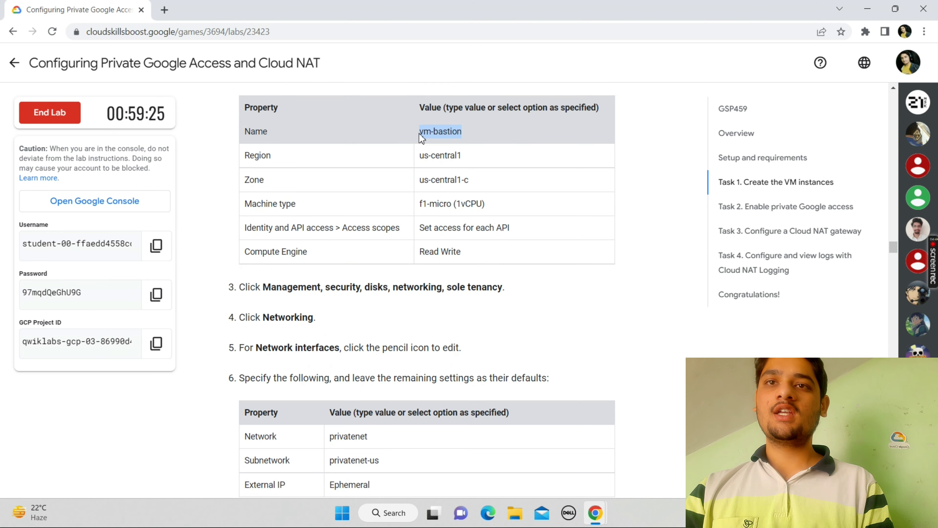
pyautogui.moveTo(594, 517)
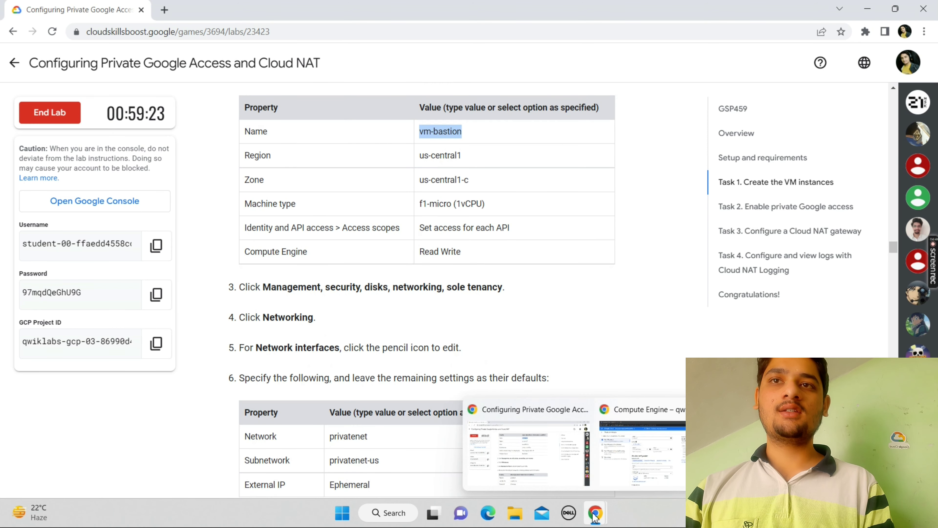
pyautogui.click(613, 470)
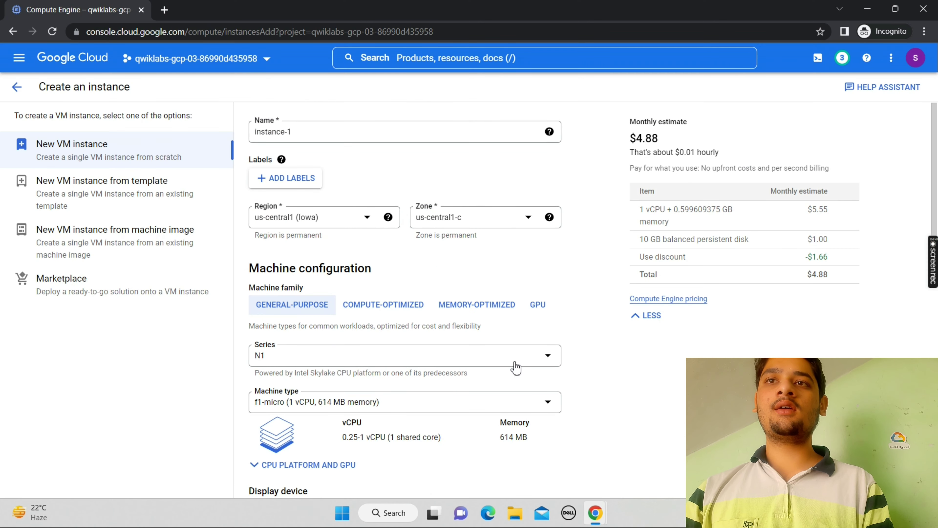
pyautogui.click(371, 129)
pyautogui.hotkey('ctrl', 'a')
pyautogui.hotkey('ctrl', 'v')
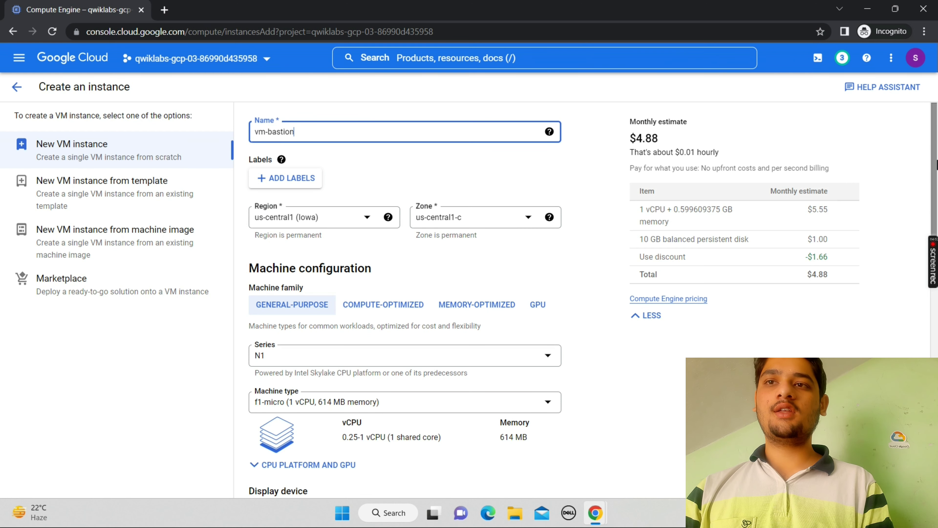
# Set the access scopes to Set access for each API and give Compute Engine Read Write access
pyautogui.moveTo(936, 129); pyautogui.dragTo(934, 361)
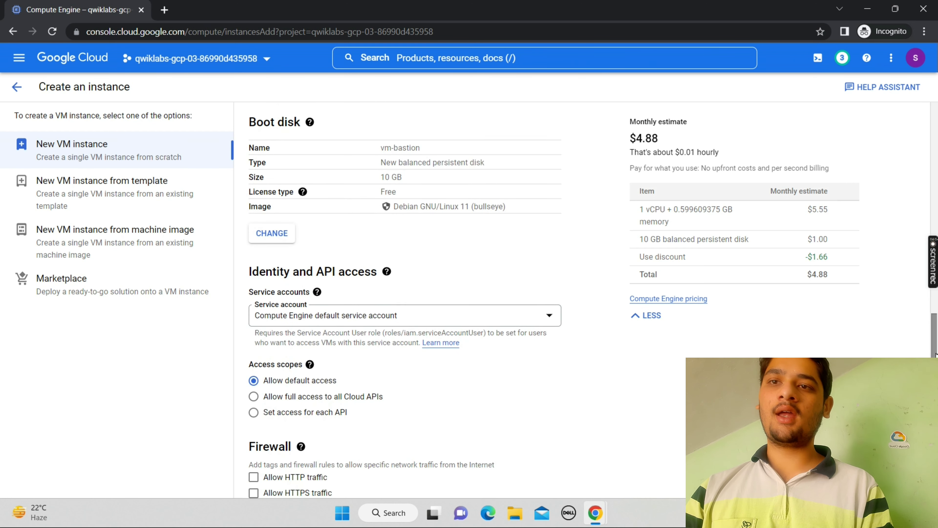
pyautogui.click(344, 414)
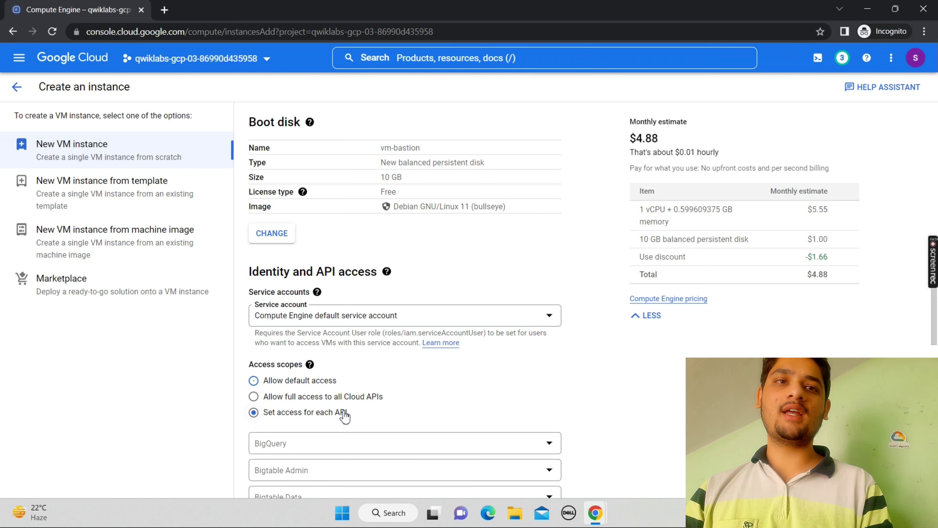
pyautogui.scroll(-5, 815, 354)
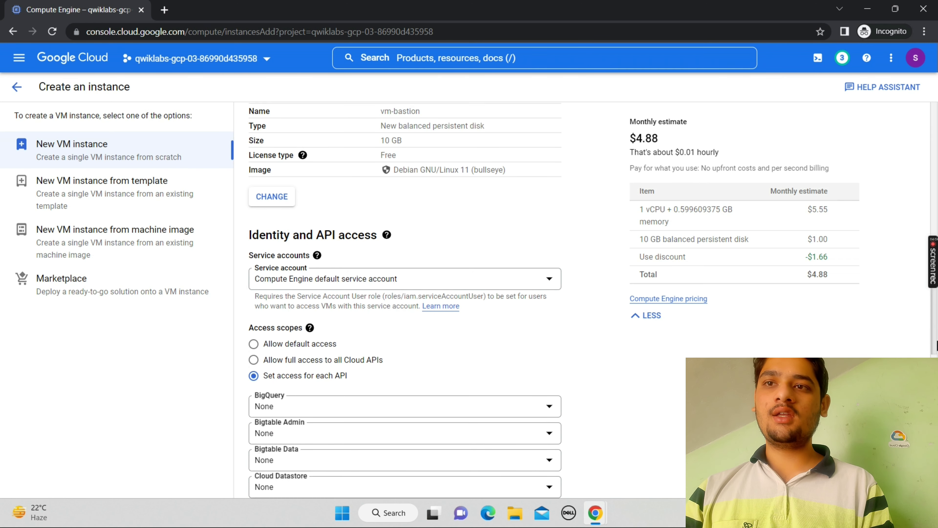
pyautogui.scroll(-1, 617, 435)
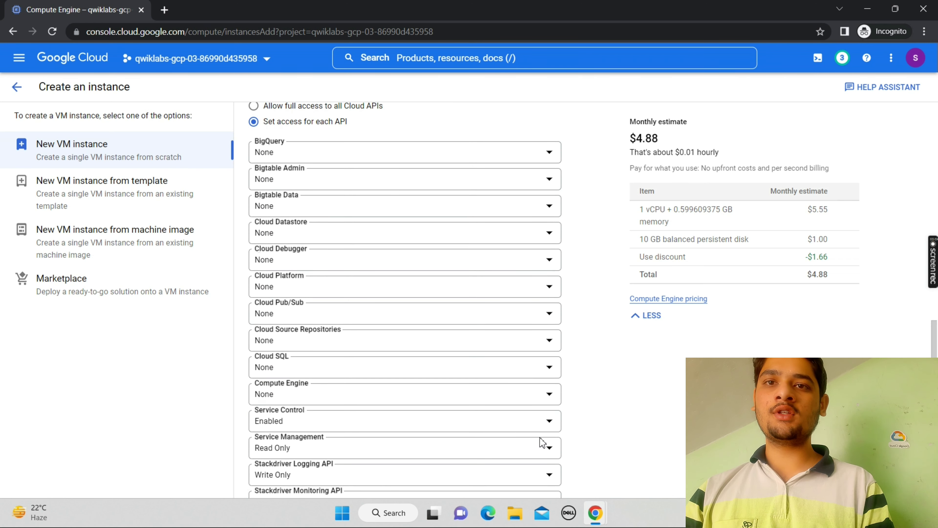
pyautogui.click(506, 398)
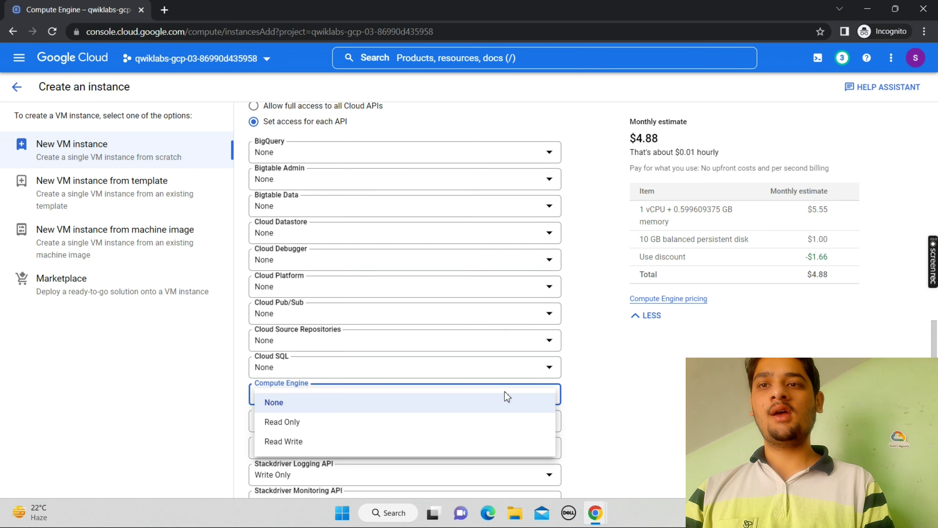
pyautogui.click(436, 442)
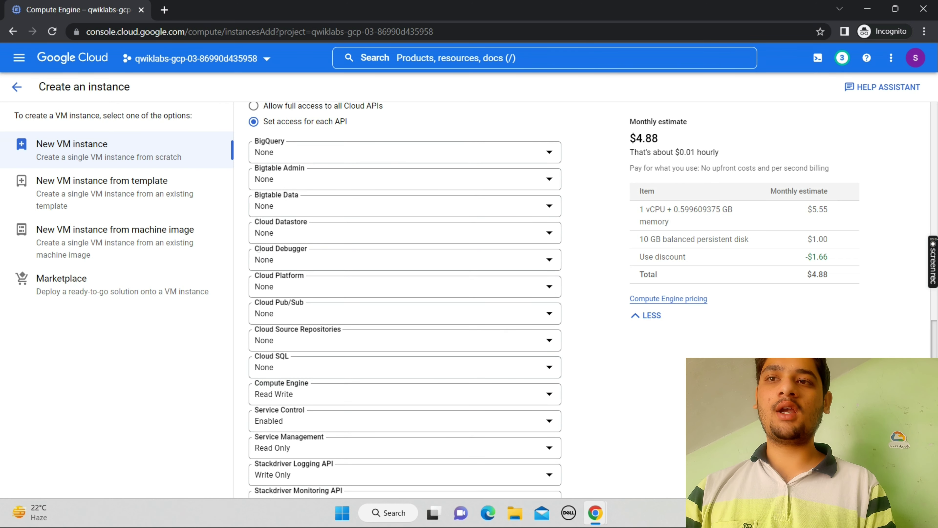
# Set the network interface to the privatenet network with the privatenet-us subnetwork and create the vm-bastion instance
pyautogui.scroll(-8, 555, 438)
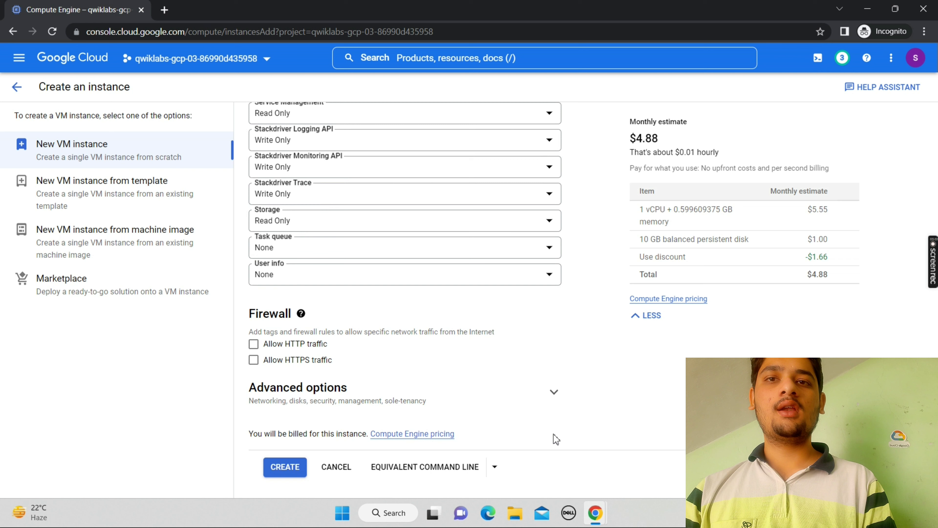
pyautogui.click(554, 392)
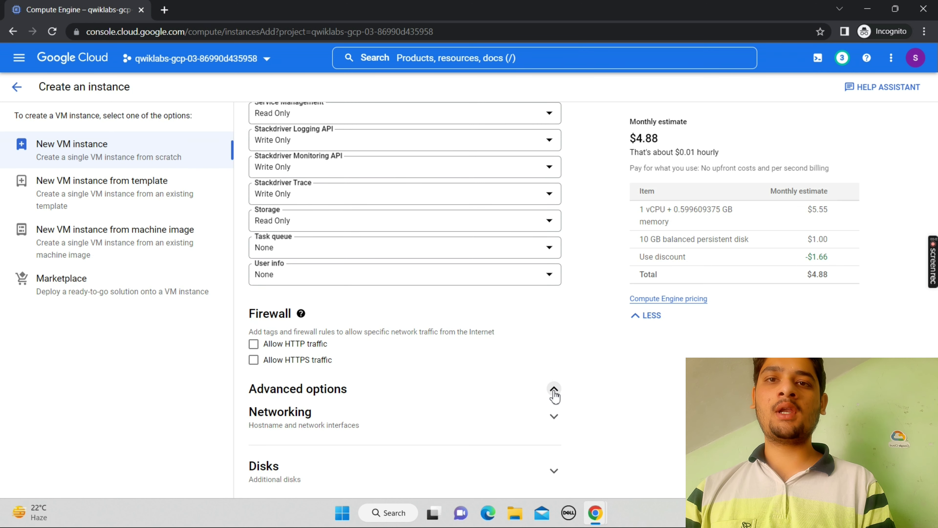
pyautogui.click(553, 418)
pyautogui.scroll(-10, 576, 410)
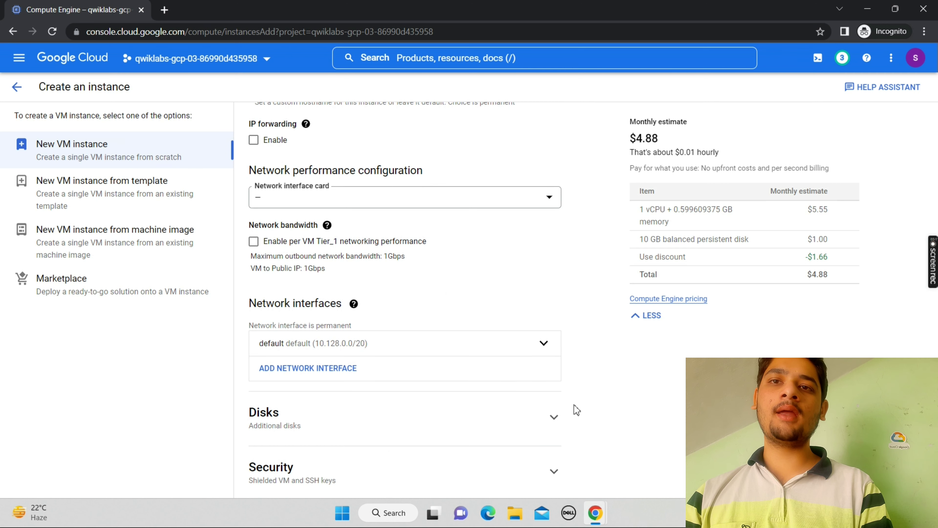
pyautogui.click(484, 347)
pyautogui.click(472, 400)
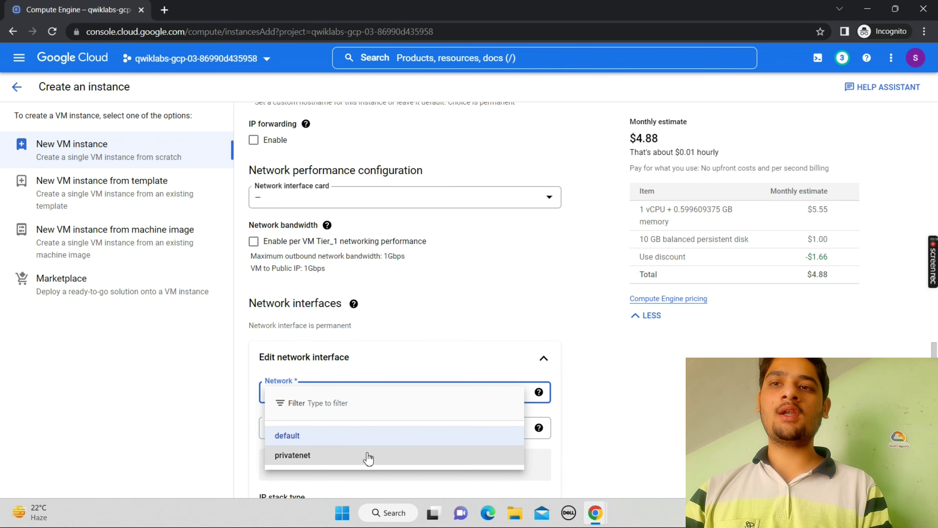
pyautogui.click(367, 456)
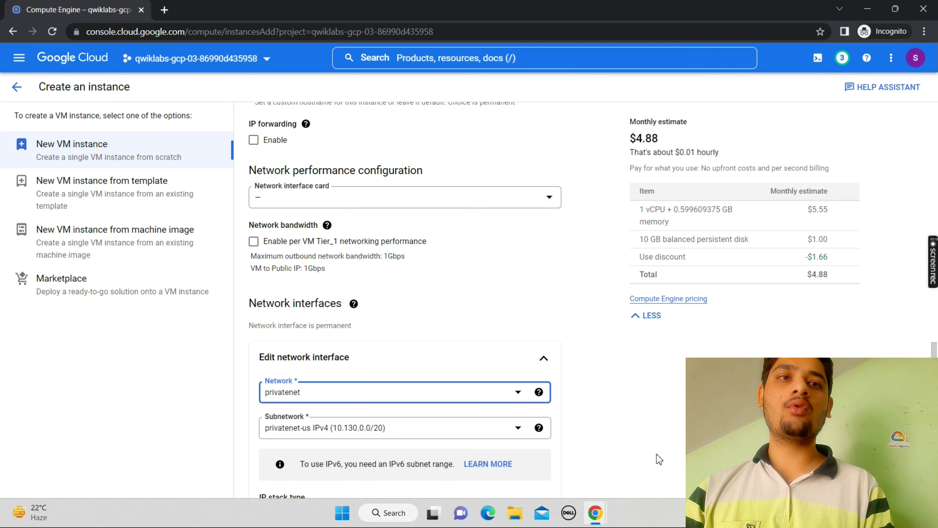
pyautogui.scroll(-9, 404, 301)
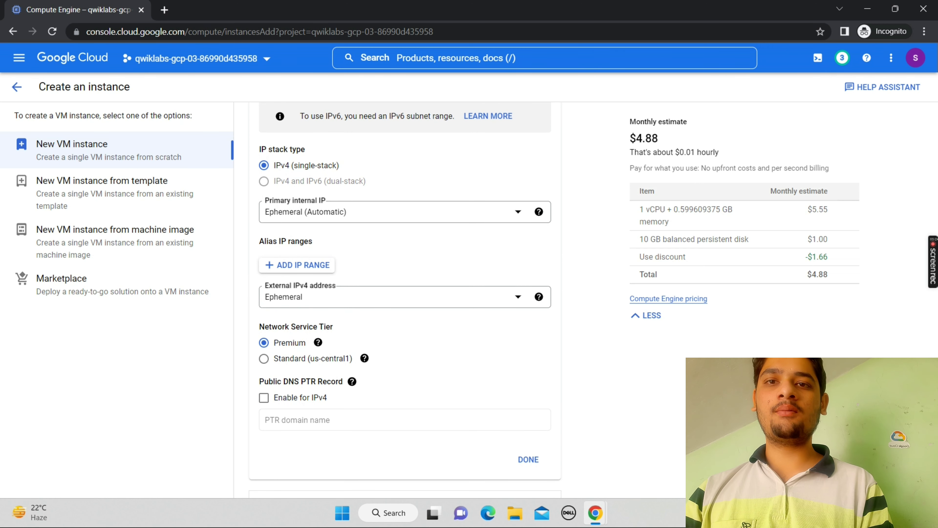
pyautogui.click(528, 460)
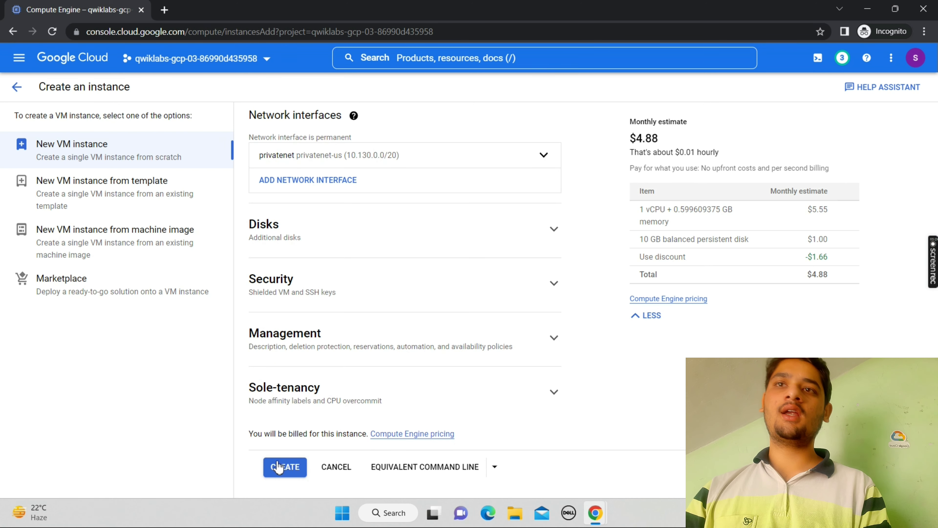
pyautogui.click(283, 468)
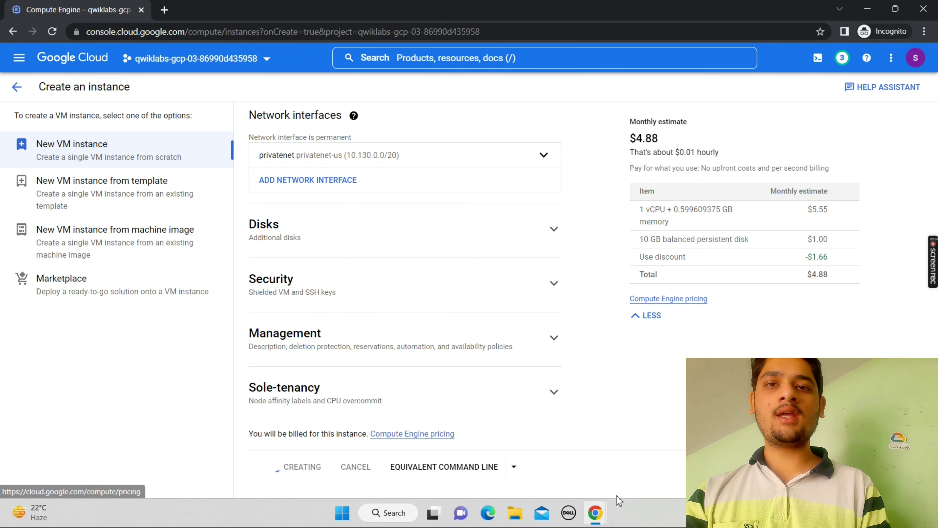
# Switch to the lab instructions and check the progress of the Create the Bastion host objective
pyautogui.moveTo(589, 523)
pyautogui.click(524, 457)
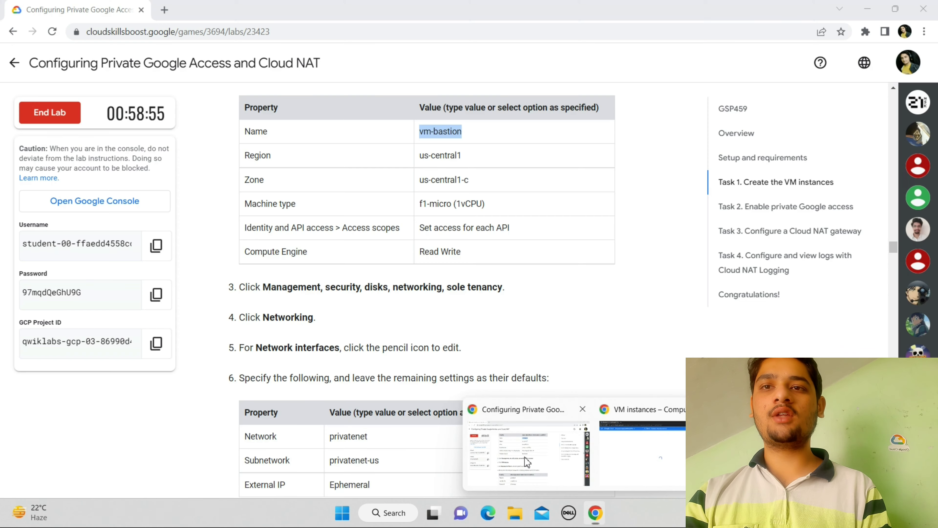
pyautogui.scroll(-5, 526, 461)
pyautogui.scroll(-2, 525, 459)
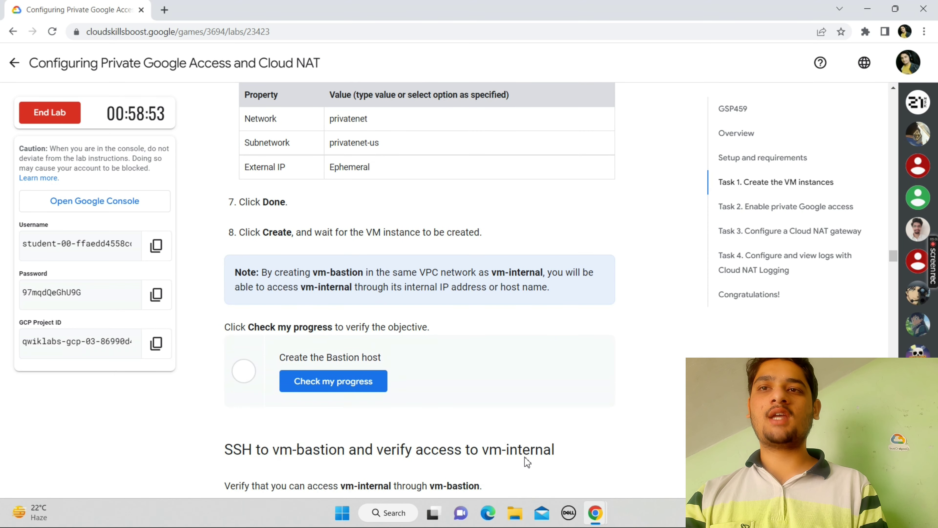
pyautogui.click(365, 382)
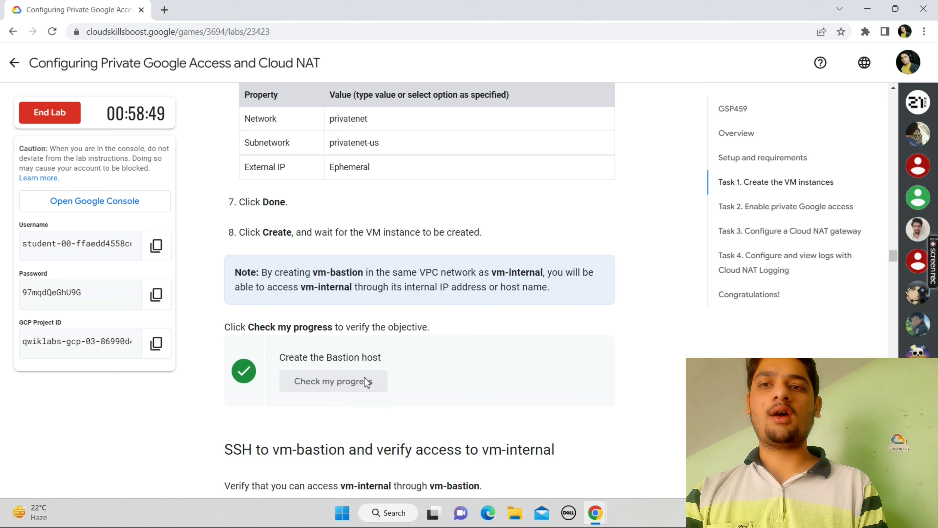
pyautogui.scroll(-6, 366, 382)
pyautogui.scroll(-1, 367, 382)
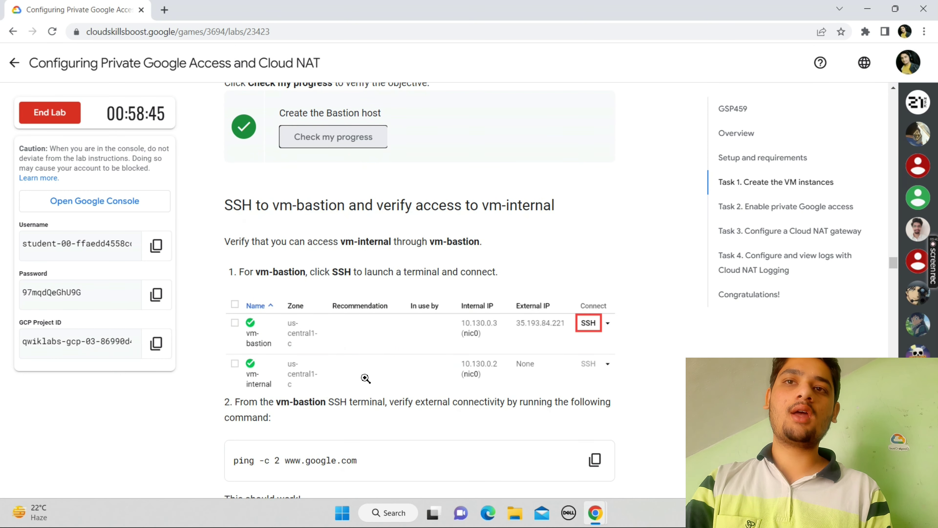
pyautogui.scroll(-1, 572, 360)
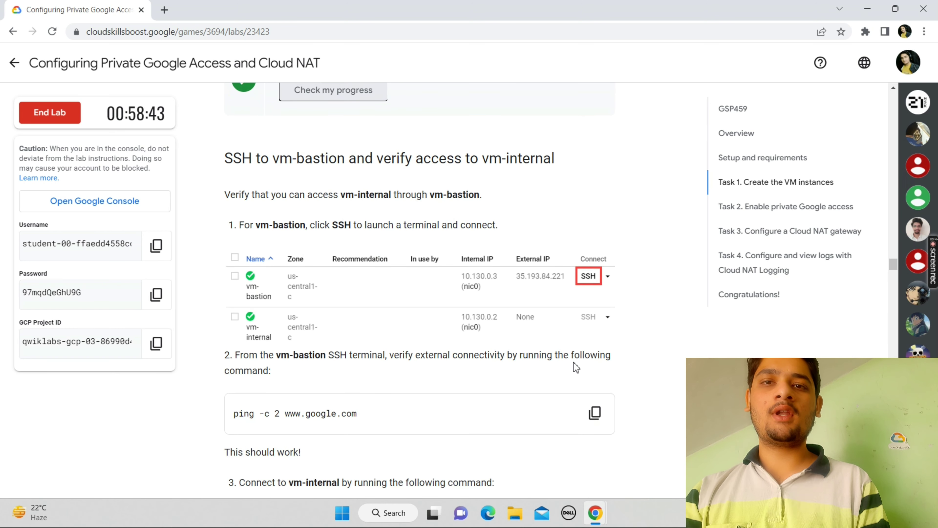
pyautogui.click(595, 410)
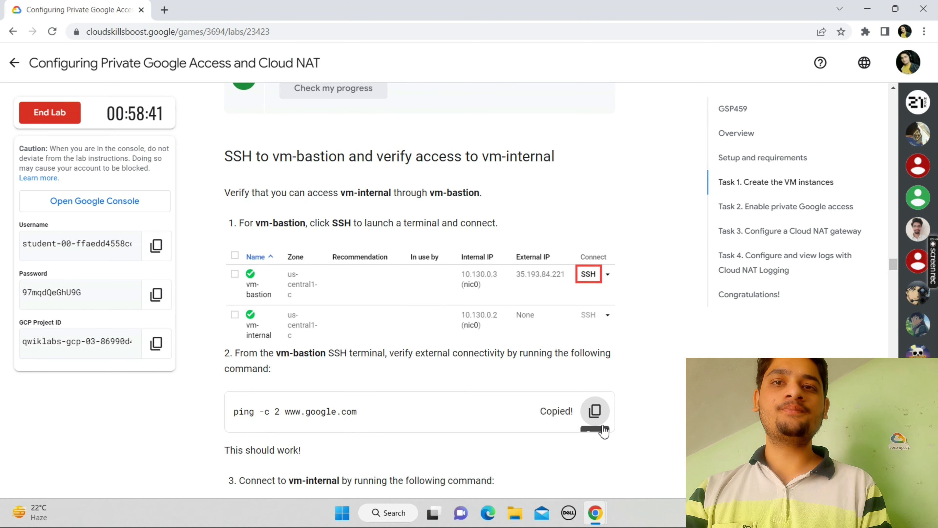
pyautogui.moveTo(595, 513)
pyautogui.click(622, 469)
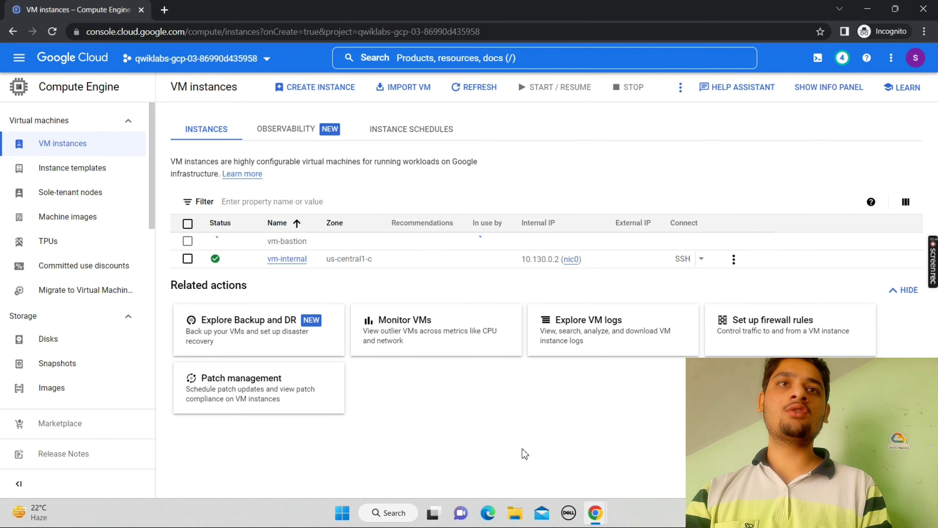
# Open an enlarged Cloud Shell, run the gcloud SSH command for vm-bastion in it and authorize the use of credentials
pyautogui.click(825, 58)
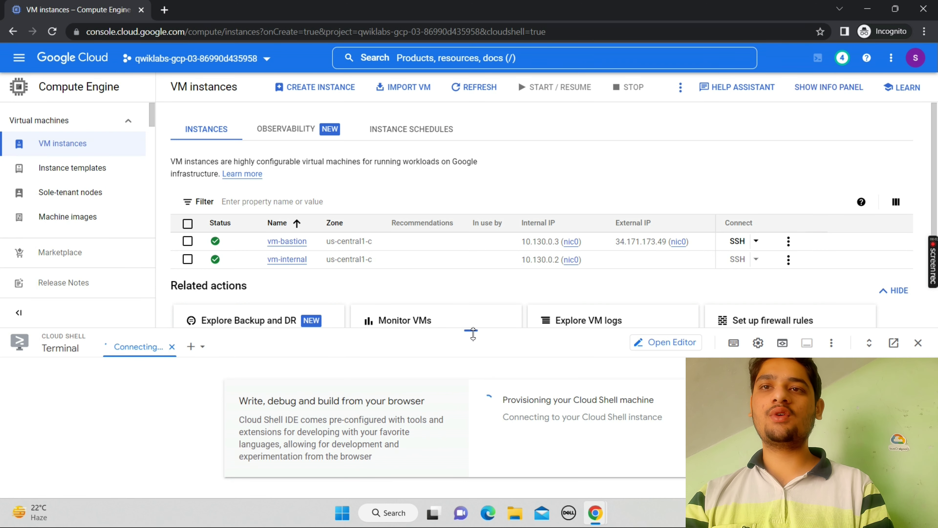
pyautogui.moveTo(472, 332); pyautogui.dragTo(472, 276)
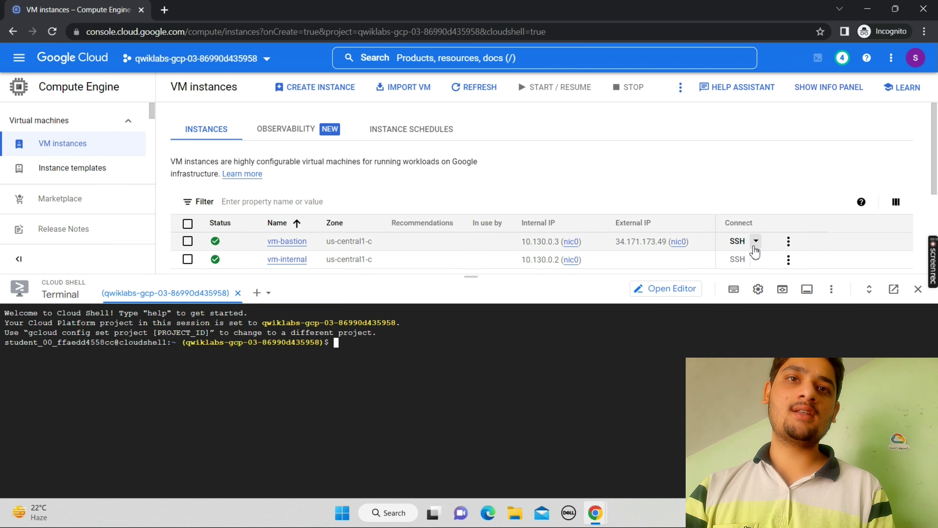
pyautogui.click(756, 241)
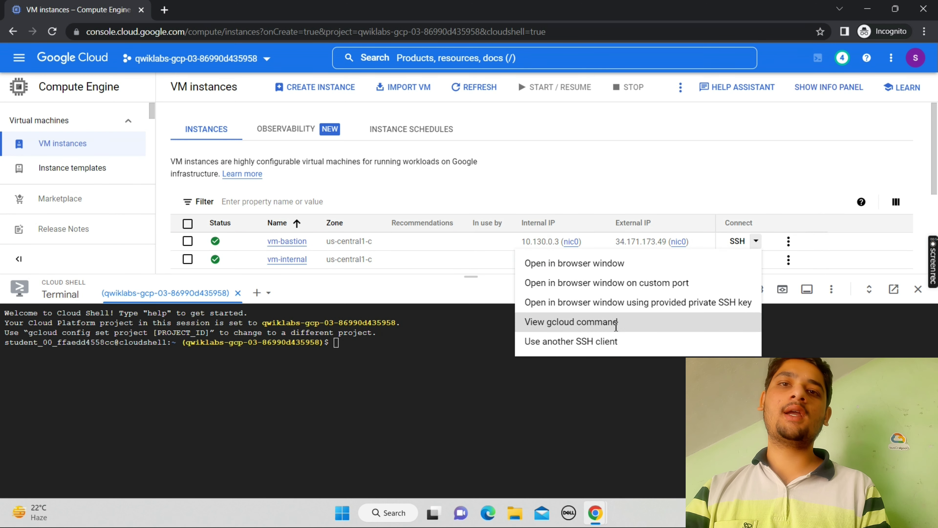
pyautogui.click(616, 323)
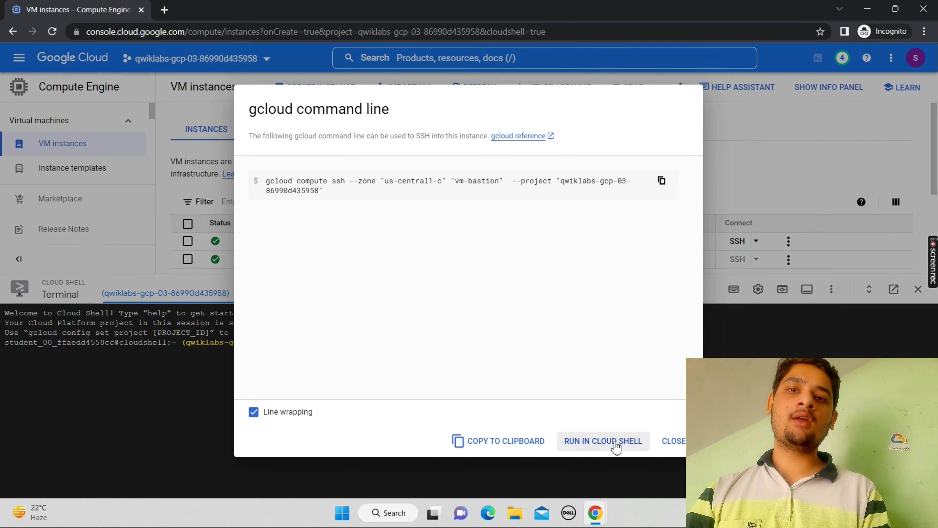
pyautogui.click(616, 445)
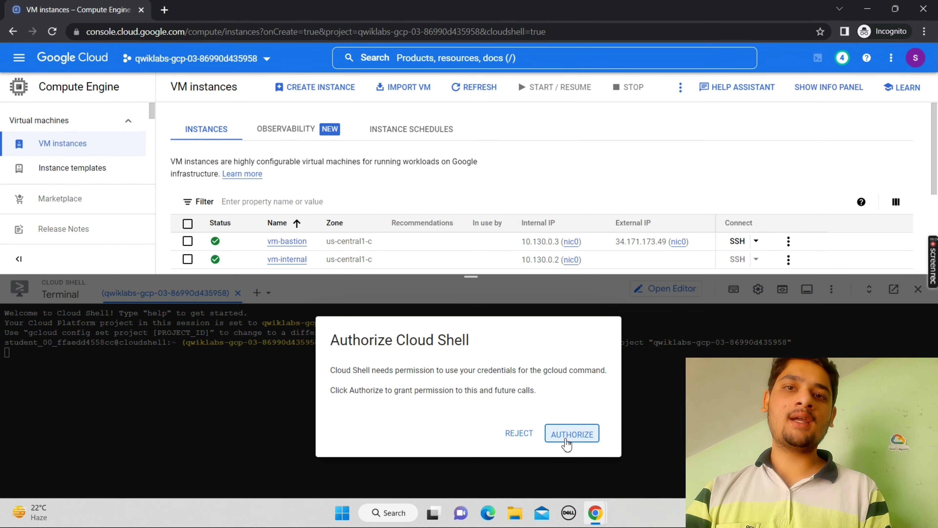
pyautogui.click(566, 439)
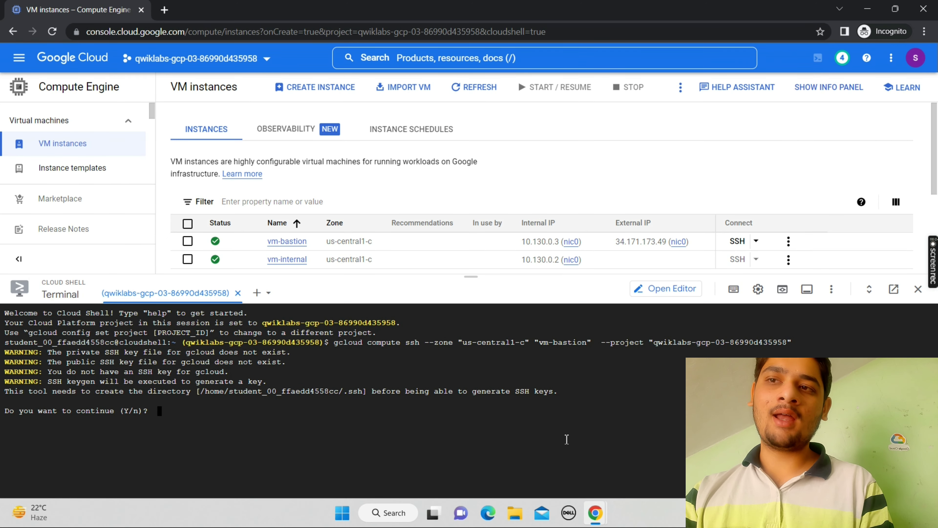
# Agree to generate the SSH key for the vm-bastion connection and leave its passphrase empty
pyautogui.press('Return')
pyautogui.press('Return')
pyautogui.press('Return')
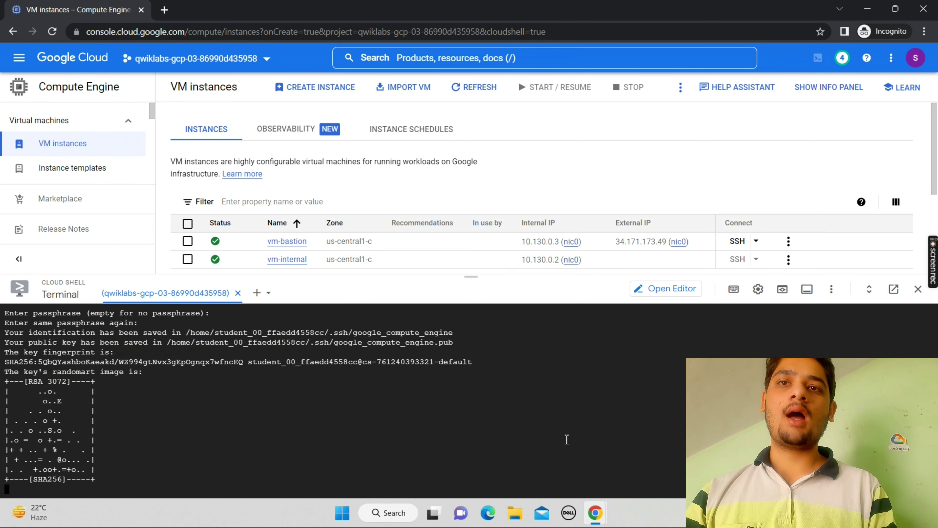
pyautogui.moveTo(480, 278); pyautogui.dragTo(509, 42)
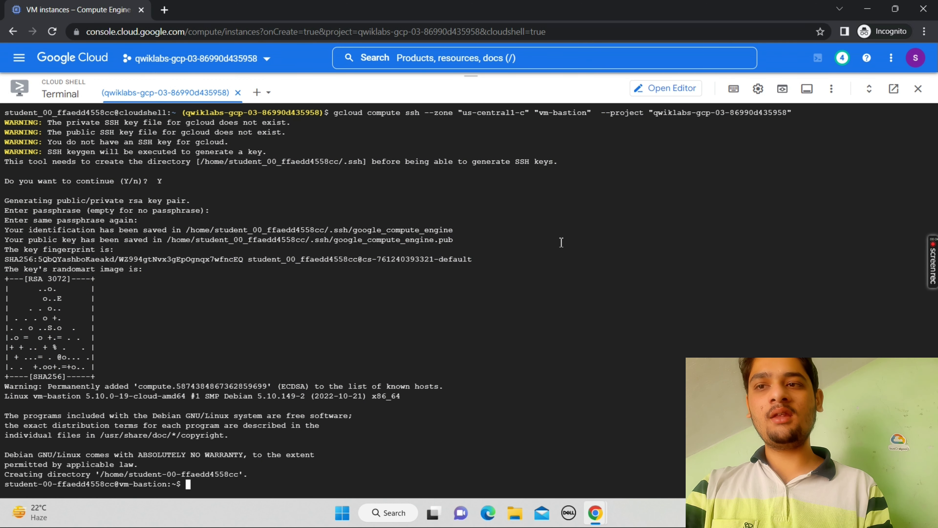
pyautogui.hotkey('ctrl', 'v')
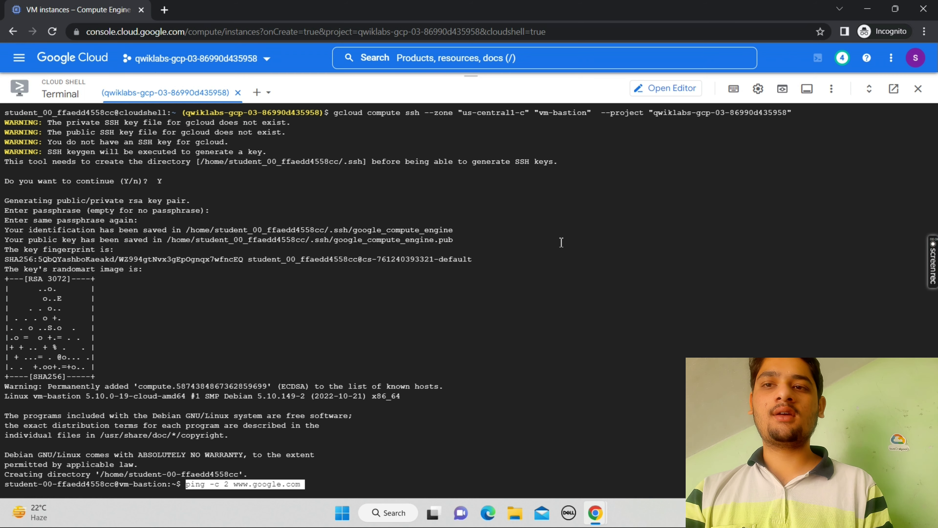
pyautogui.press('Return')
# Copy gcloud compute ssh vm-internal --zone=us-central1-c --internal-ip from the lab instructions and run it on vm-bastion
pyautogui.moveTo(596, 512)
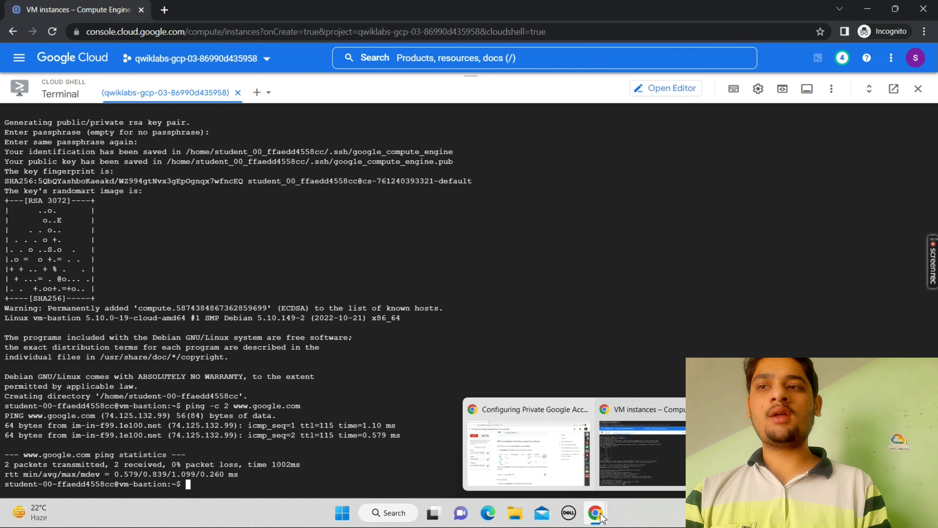
pyautogui.click(541, 458)
pyautogui.scroll(-2, 541, 458)
pyautogui.scroll(-5, 542, 458)
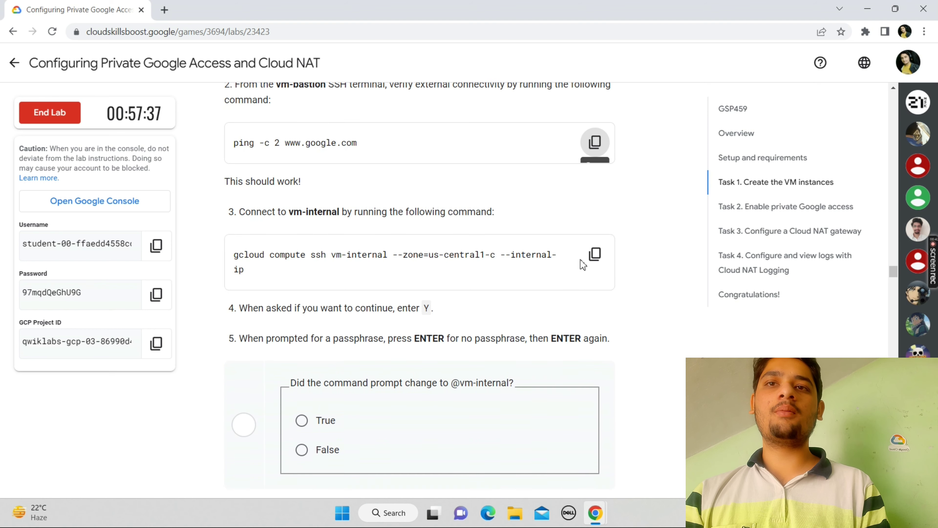
pyautogui.click(607, 254)
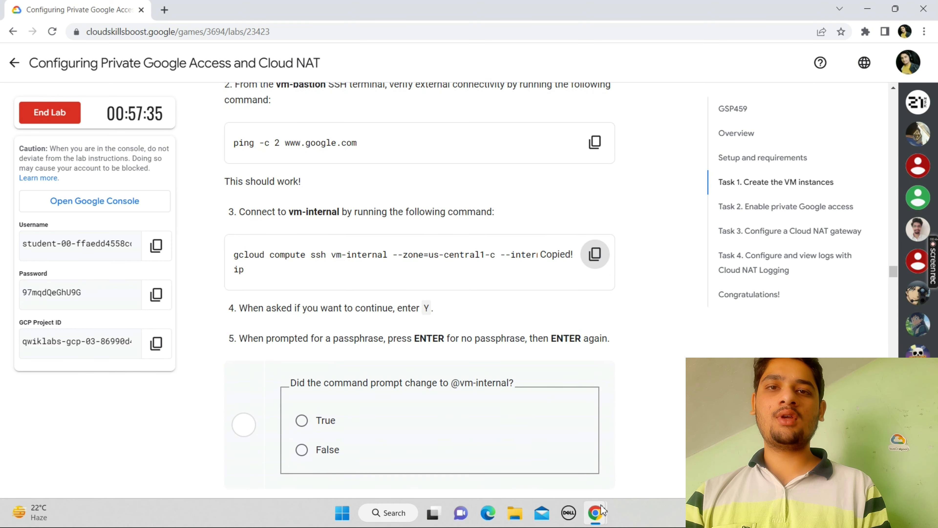
pyautogui.moveTo(602, 510)
pyautogui.click(624, 458)
pyautogui.hotkey('ctrl', 'v')
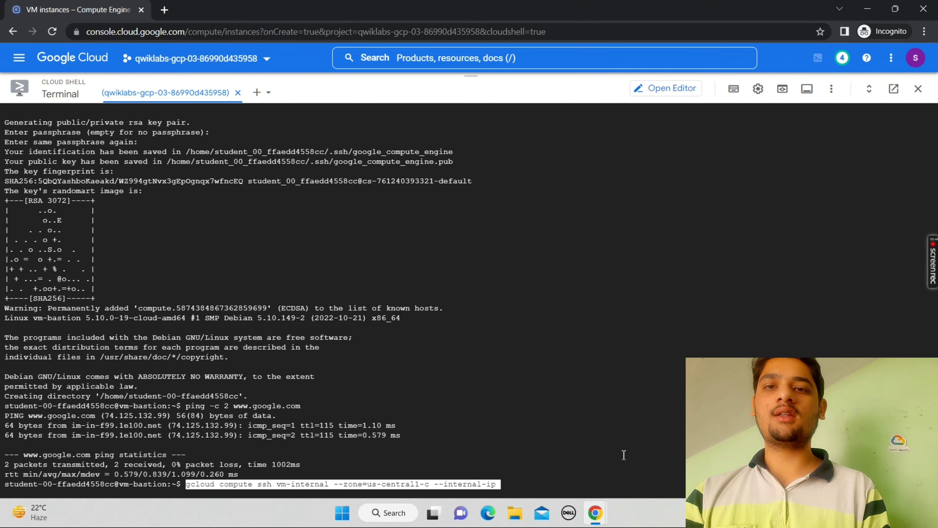
pyautogui.press('Return')
# Consult the lab instructions for the continuation question and answer Y to create the SSH directory and key
pyautogui.moveTo(595, 513)
pyautogui.click(540, 453)
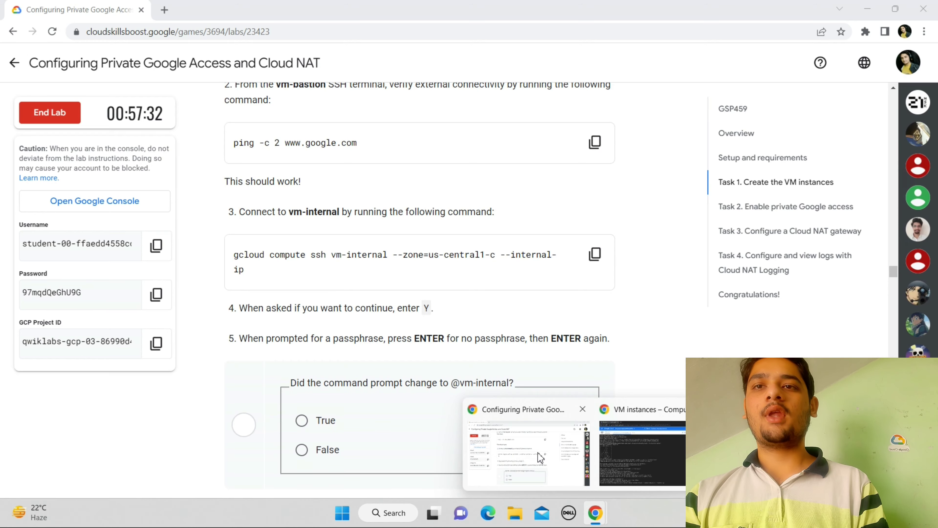
pyautogui.hotkey('alt', 'Tab')
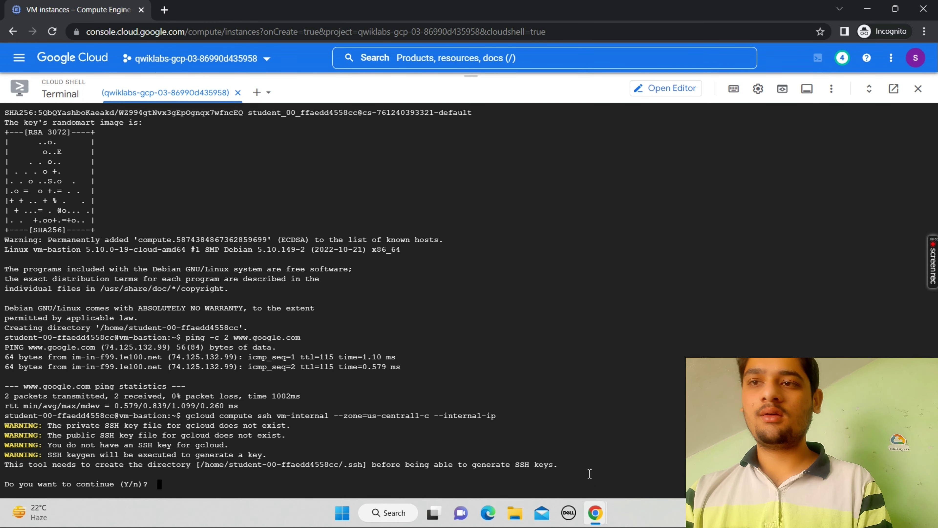
pyautogui.write('Y')
pyautogui.press('Return')
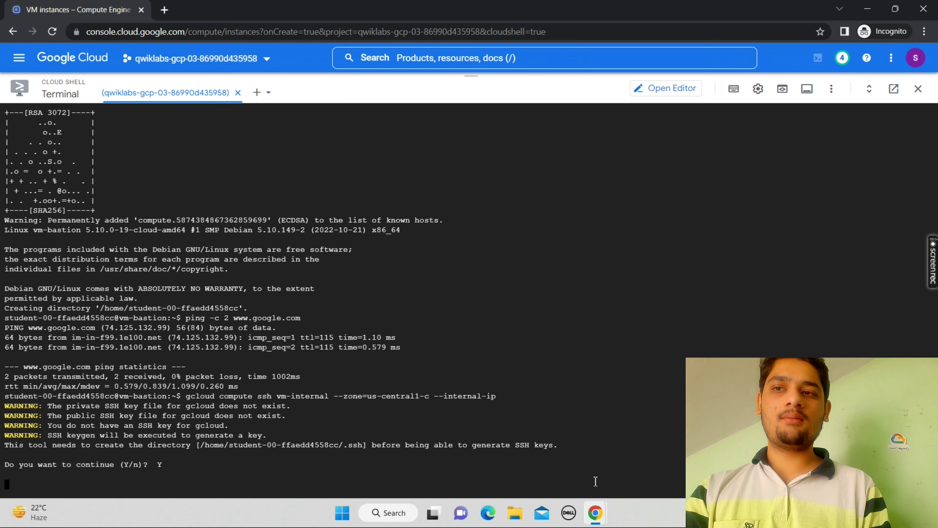
# Read the lab's passphrase instructions and leave the new SSH key's passphrase and its confirmation empty
pyautogui.moveTo(603, 523)
pyautogui.click(528, 460)
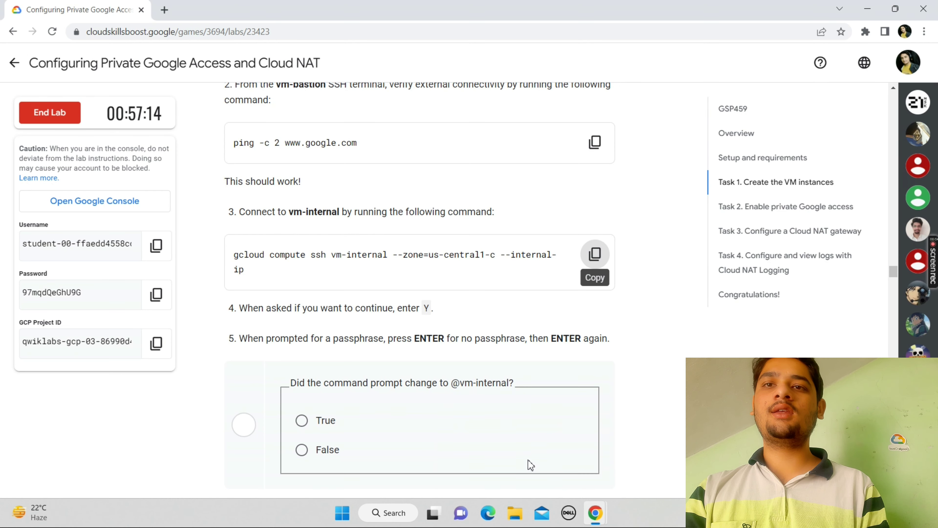
pyautogui.scroll(-1, 531, 465)
pyautogui.scroll(-1, 530, 465)
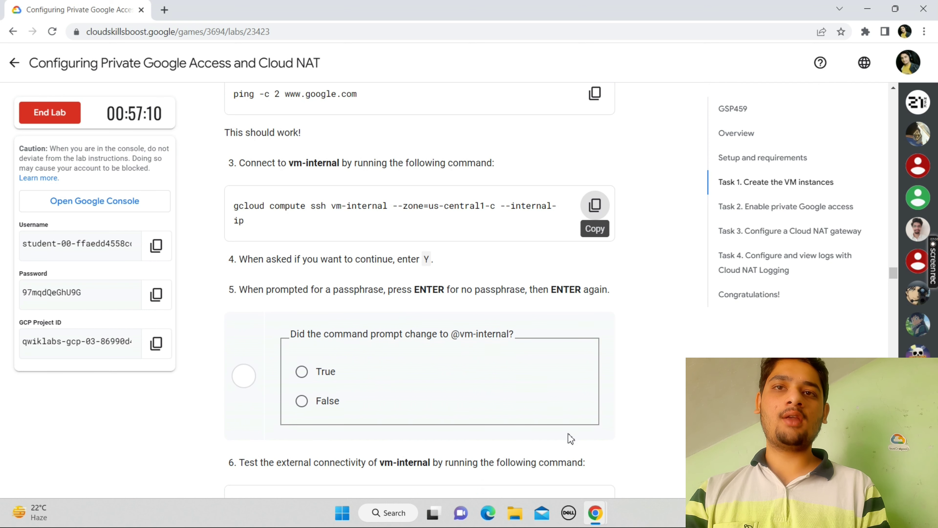
pyautogui.moveTo(595, 512)
pyautogui.click(615, 466)
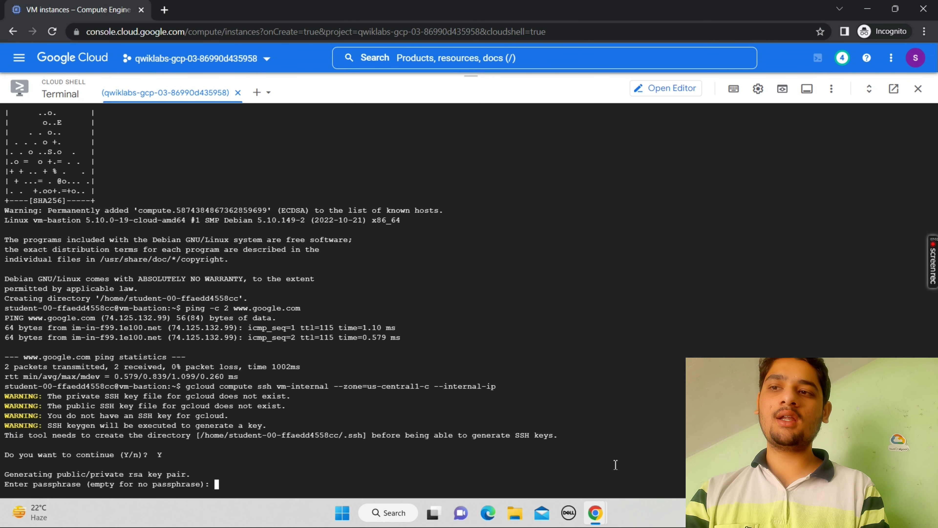
pyautogui.press('Return')
pyautogui.press('Return')
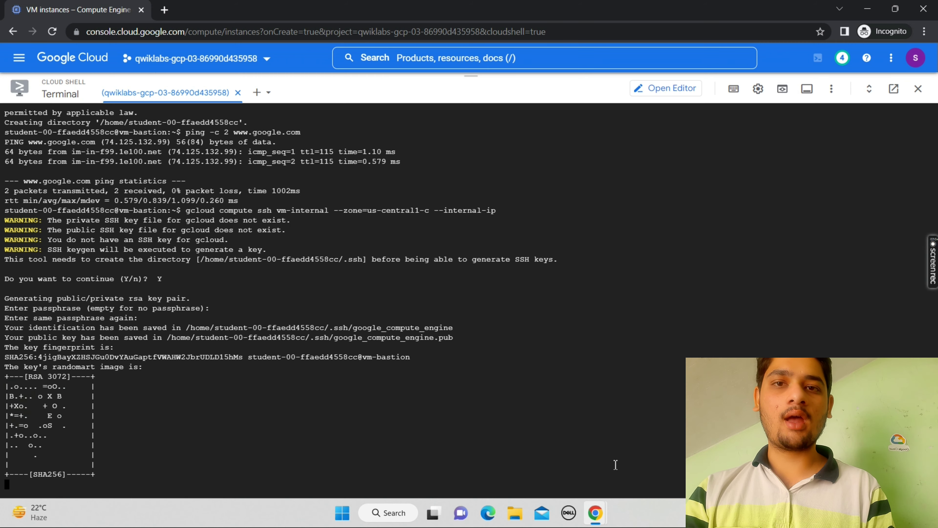
pyautogui.moveTo(595, 512)
pyautogui.click(527, 448)
pyautogui.scroll(-1, 527, 442)
pyautogui.scroll(-5, 527, 442)
pyautogui.click(595, 241)
pyautogui.moveTo(596, 512)
pyautogui.click(616, 468)
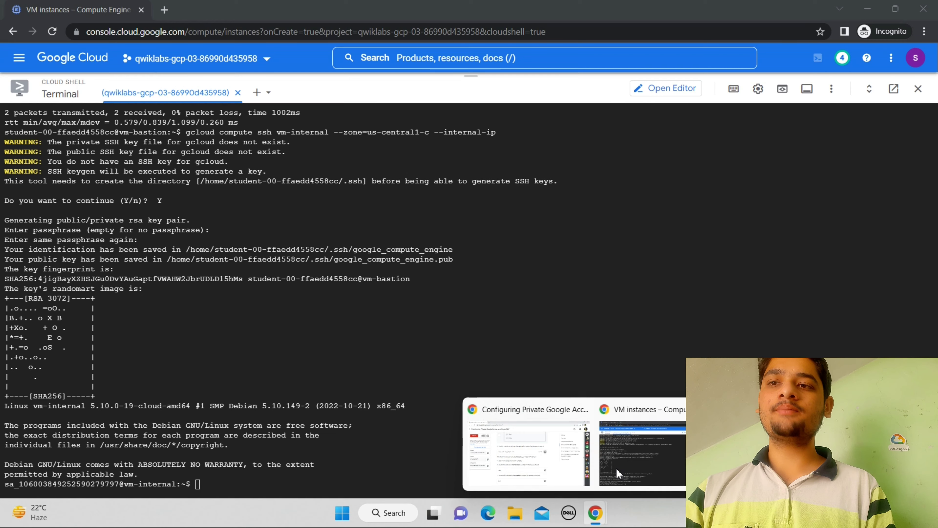
pyautogui.hotkey('ctrl', 'v')
pyautogui.press('Return')
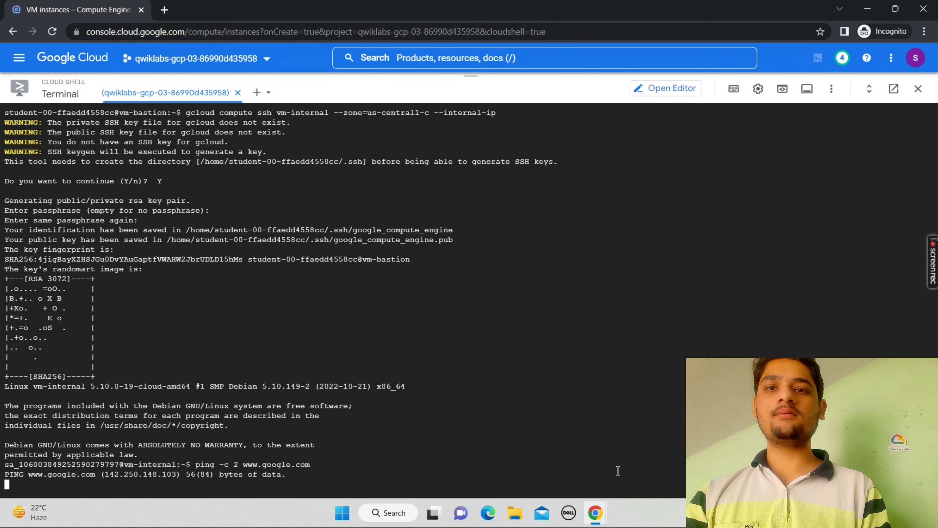
# Copy the exit command from step 8 of the lab instructions and run it to close the connection to vm-internal
pyautogui.moveTo(595, 512)
pyautogui.click(509, 421)
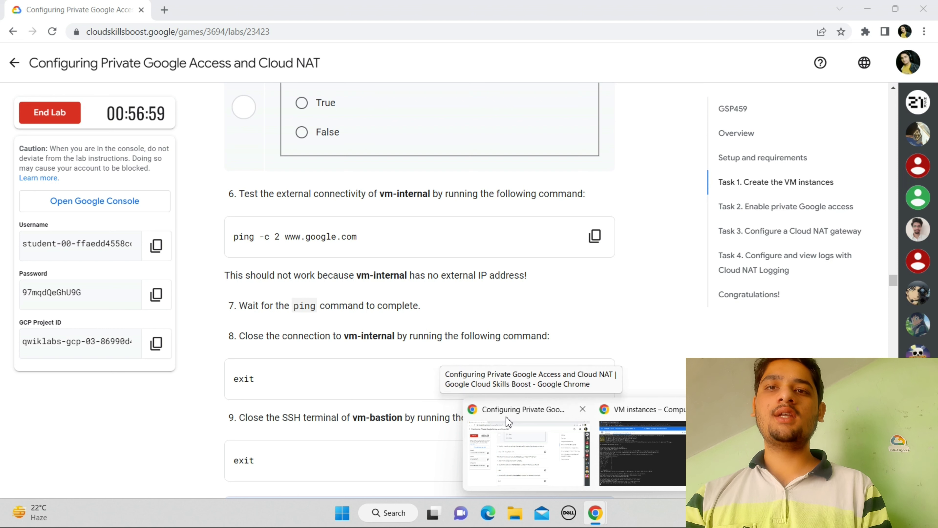
pyautogui.click(535, 474)
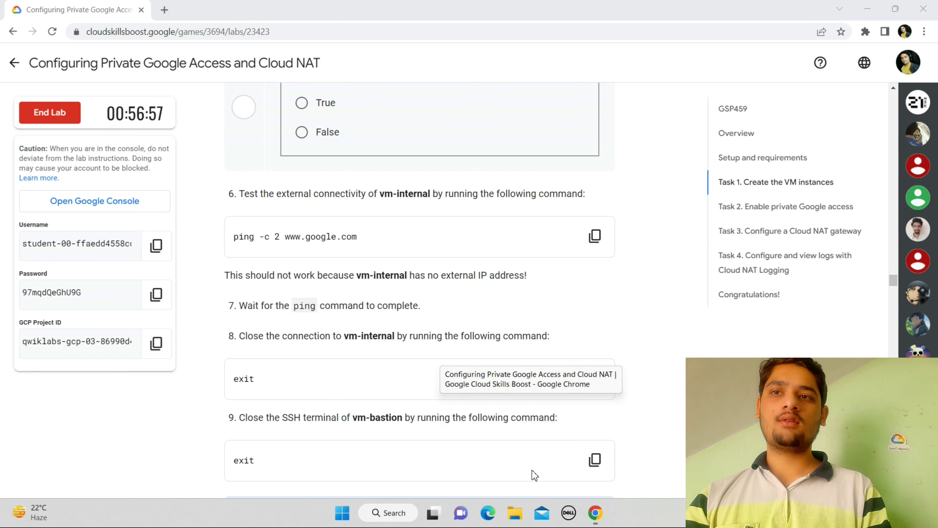
pyautogui.click(592, 388)
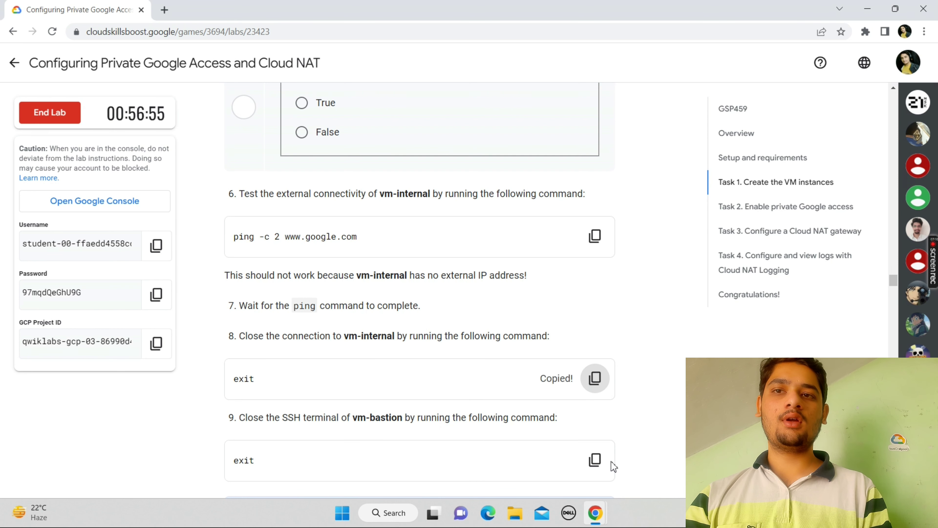
pyautogui.moveTo(612, 515)
pyautogui.click(608, 471)
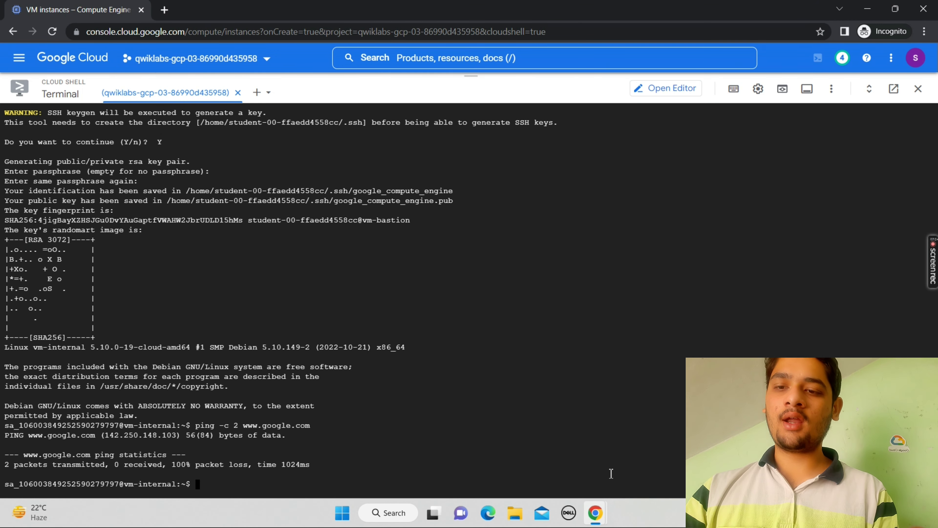
pyautogui.press('Return')
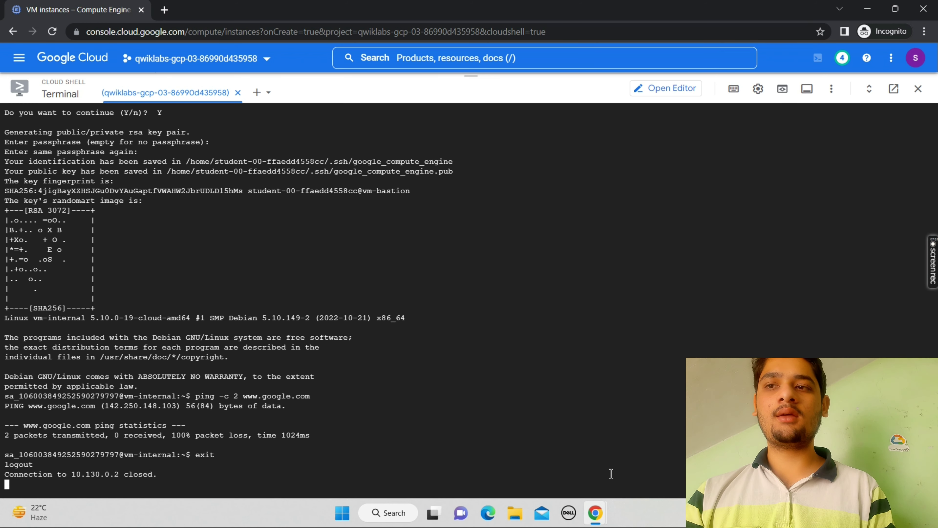
# Copy the exit command from step 9 of the lab instructions and run it to close the vm-bastion SSH session
pyautogui.moveTo(595, 514)
pyautogui.click(525, 456)
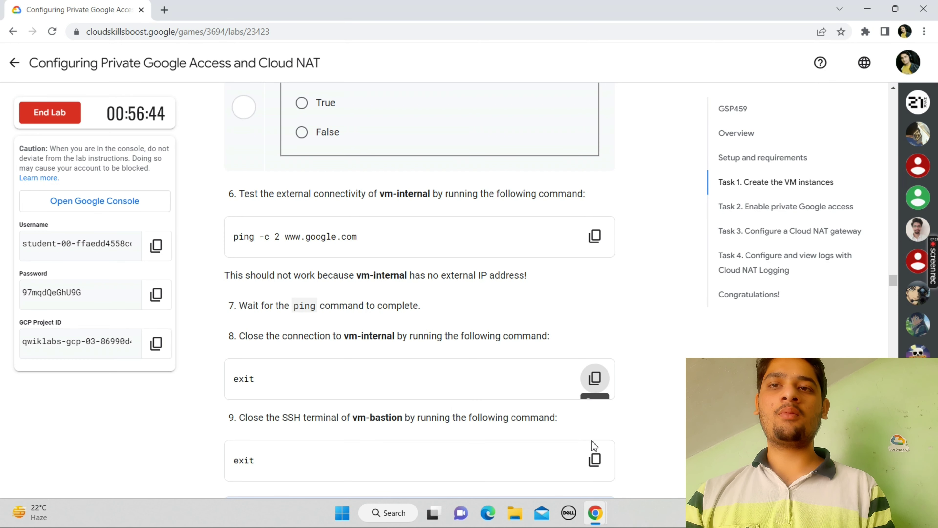
pyautogui.click(595, 460)
pyautogui.moveTo(595, 514)
pyautogui.click(702, 454)
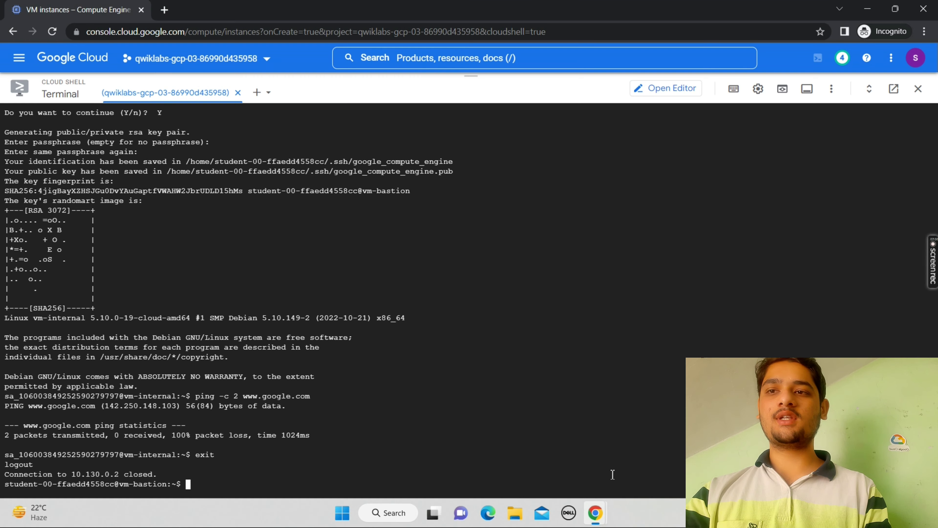
pyautogui.press('Return')
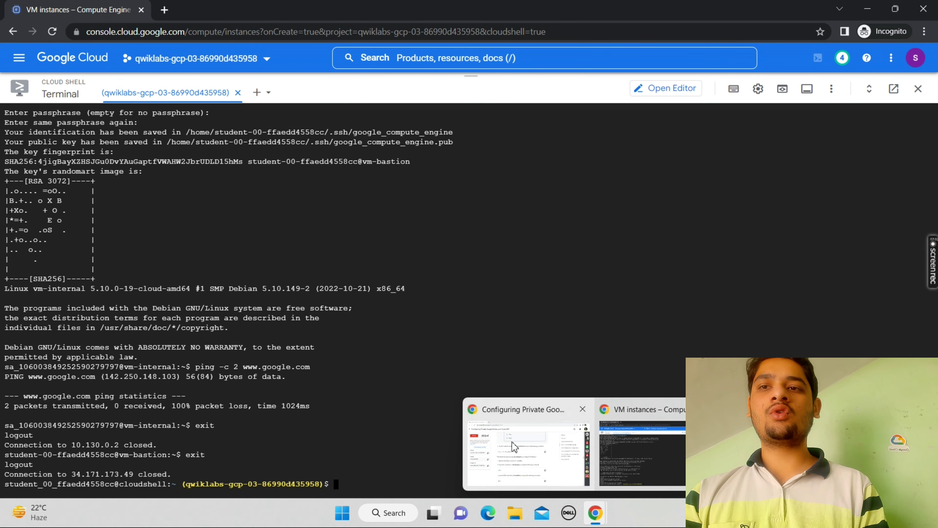
# Consult the lab instructions for Task 2, Enable private Google access, at the section on creating a Cloud Storage bucket
pyautogui.click(517, 449)
pyautogui.scroll(-15, 514, 447)
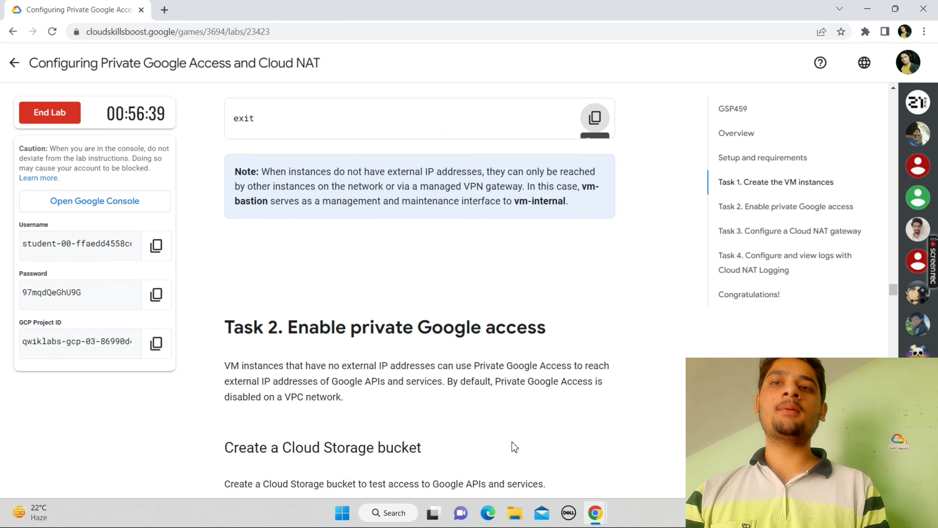
# Go to the lab's "Create a Cloud Storage bucket" instructions and copy the GCP Project ID
pyautogui.scroll(-1, 511, 442)
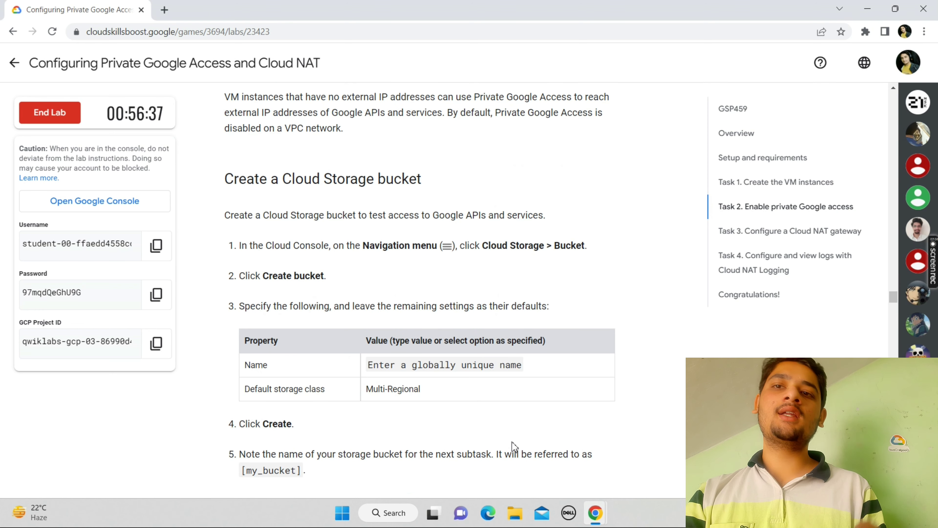
pyautogui.scroll(-2, 512, 444)
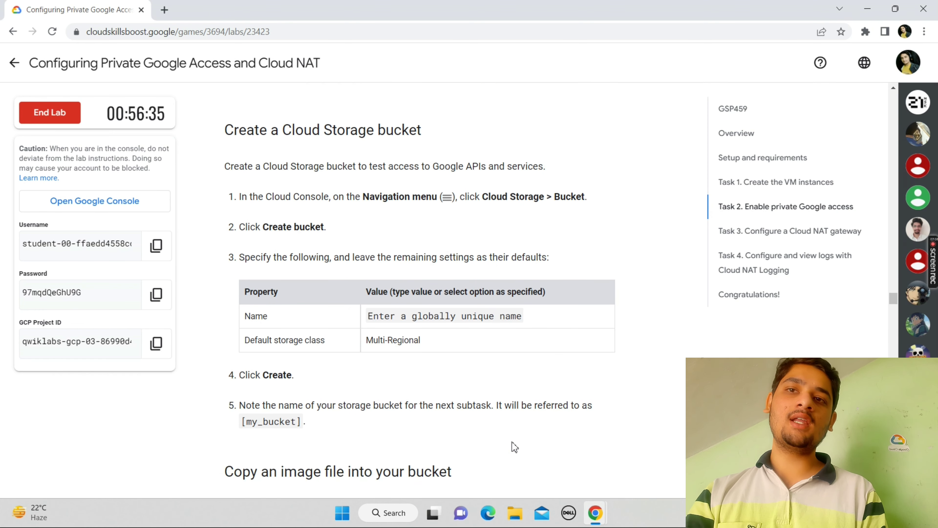
pyautogui.click(147, 344)
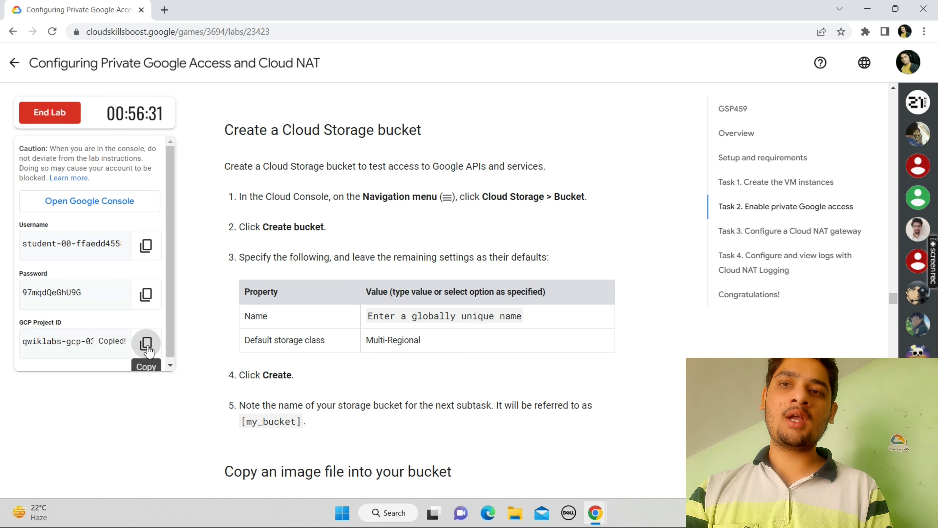
# Switch to the Google Cloud console window, collapse the Cloud Shell terminal and open the Cloud Storage buckets page
pyautogui.moveTo(595, 521)
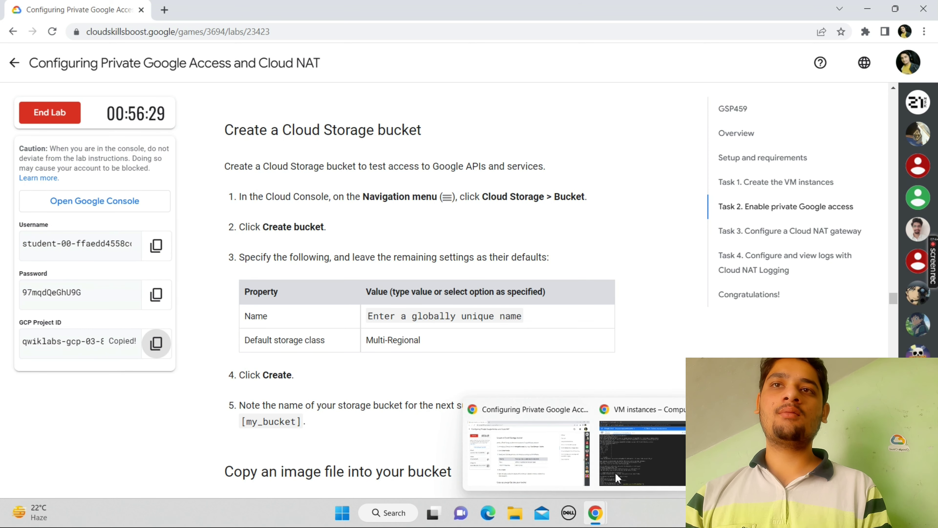
pyautogui.click(628, 455)
pyautogui.moveTo(472, 78); pyautogui.dragTo(471, 471)
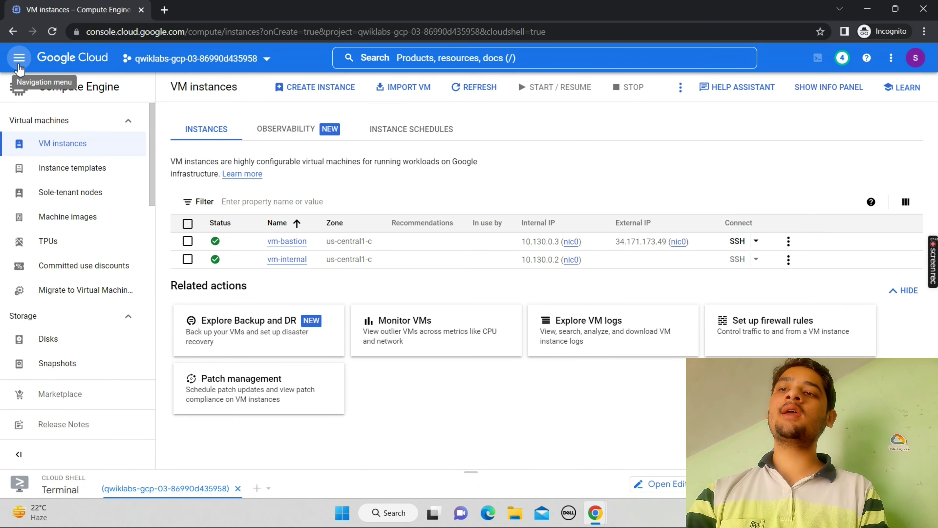
pyautogui.click(19, 66)
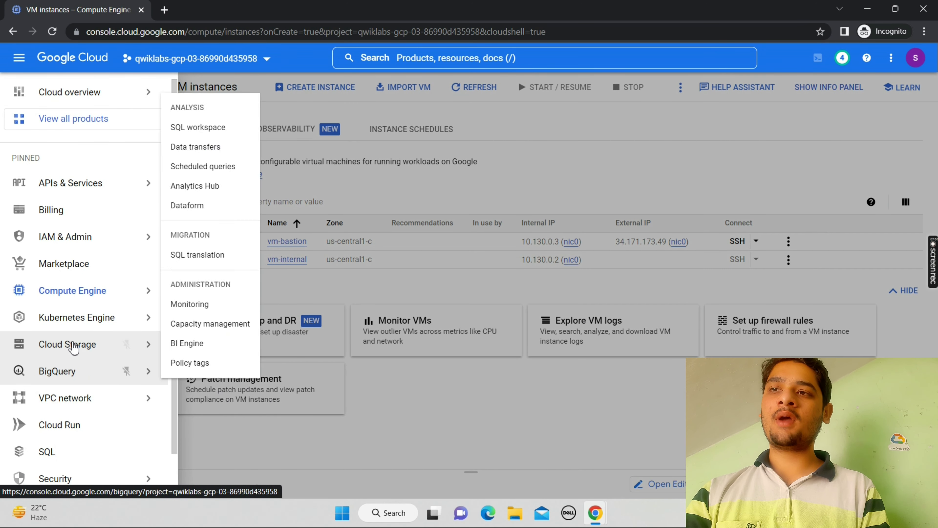
pyautogui.click(70, 350)
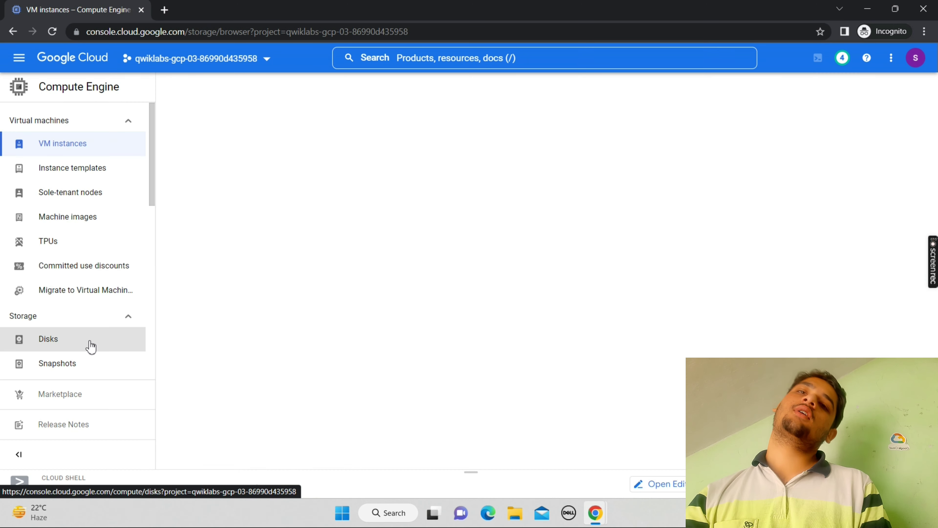
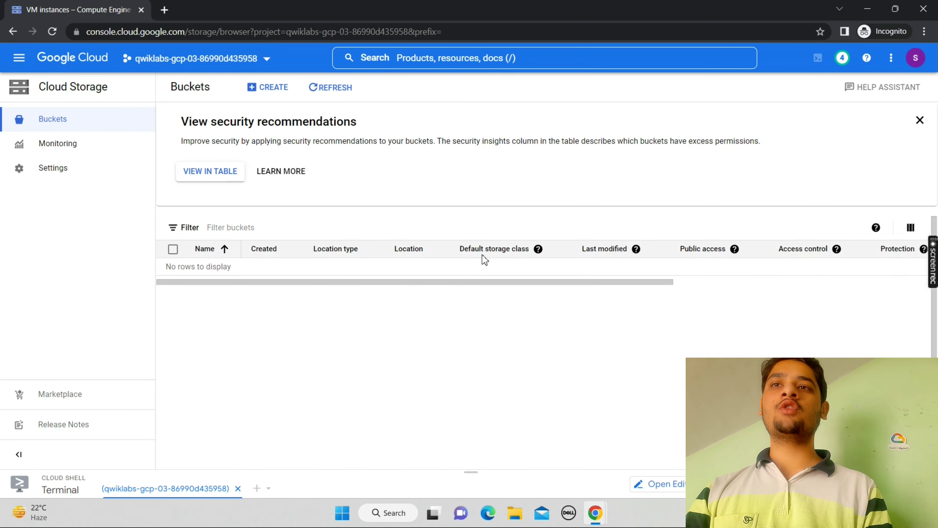
# Start a new bucket, dismiss the tutorial pane and name the bucket with the project ID qwiklabs-gcp-03-86990d435958
pyautogui.click(271, 92)
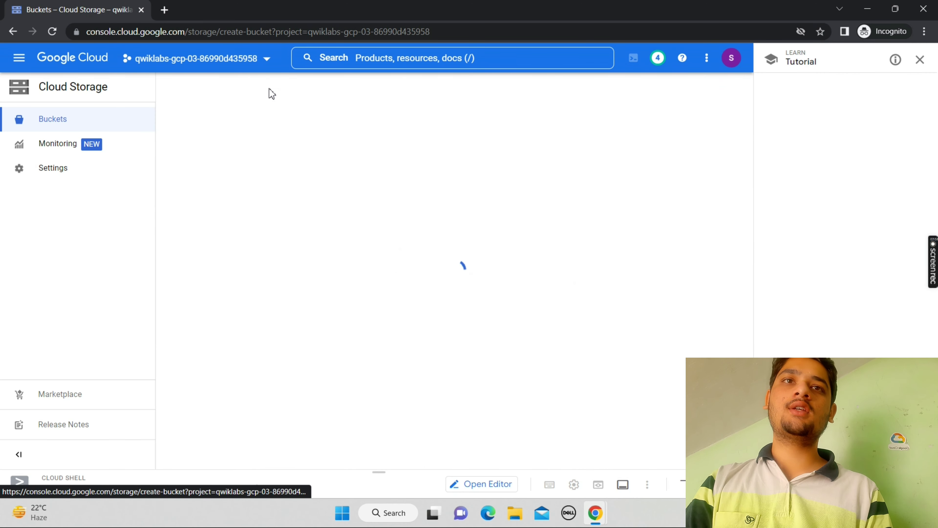
pyautogui.click(926, 61)
pyautogui.click(418, 180)
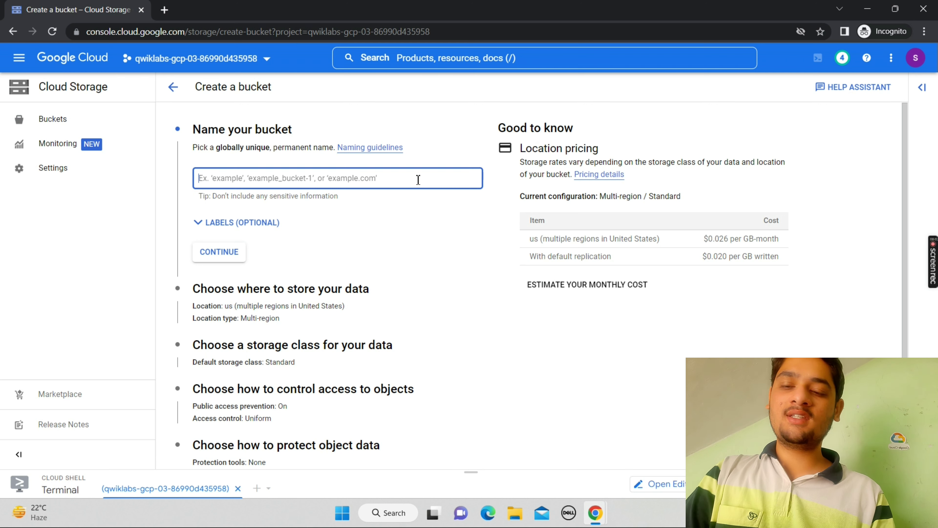
pyautogui.write('qwiklabs-gcp-03-86990d435958')
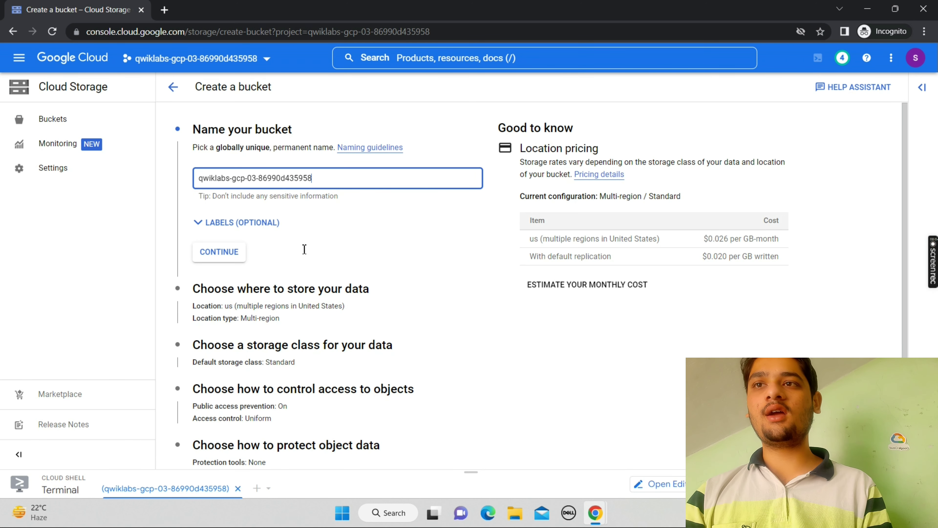
pyautogui.click(222, 258)
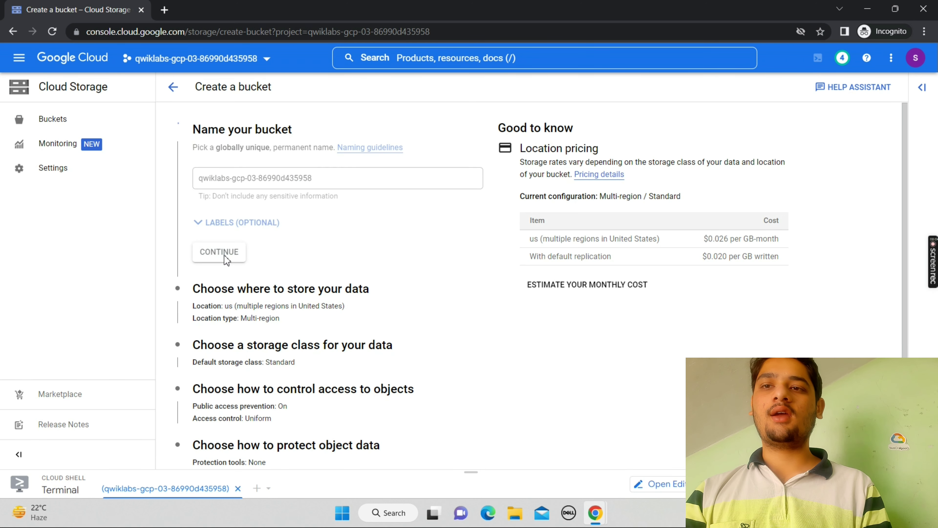
# Create the bucket with the default Multi-region location and other default settings, keeping public access prevention enforced
pyautogui.moveTo(599, 514)
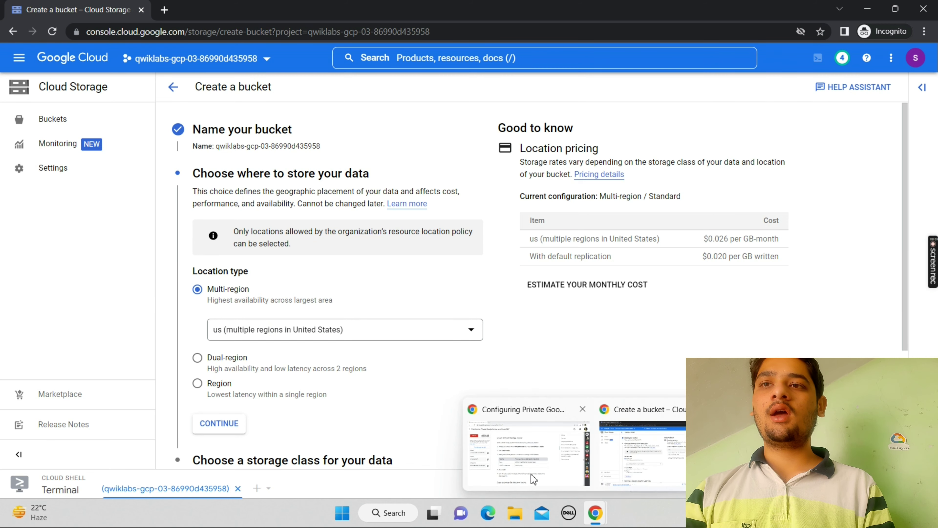
pyautogui.click(531, 476)
pyautogui.click(599, 480)
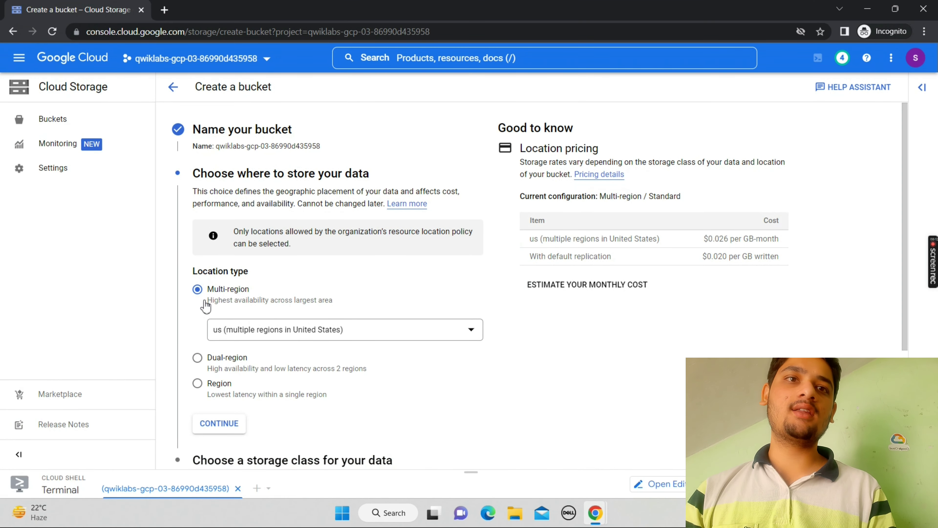
pyautogui.scroll(-5, 903, 352)
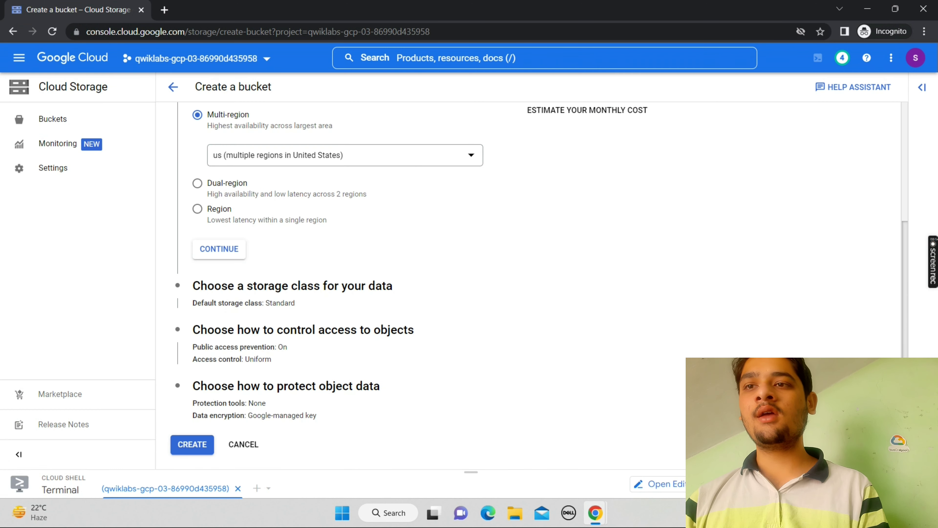
pyautogui.click(199, 446)
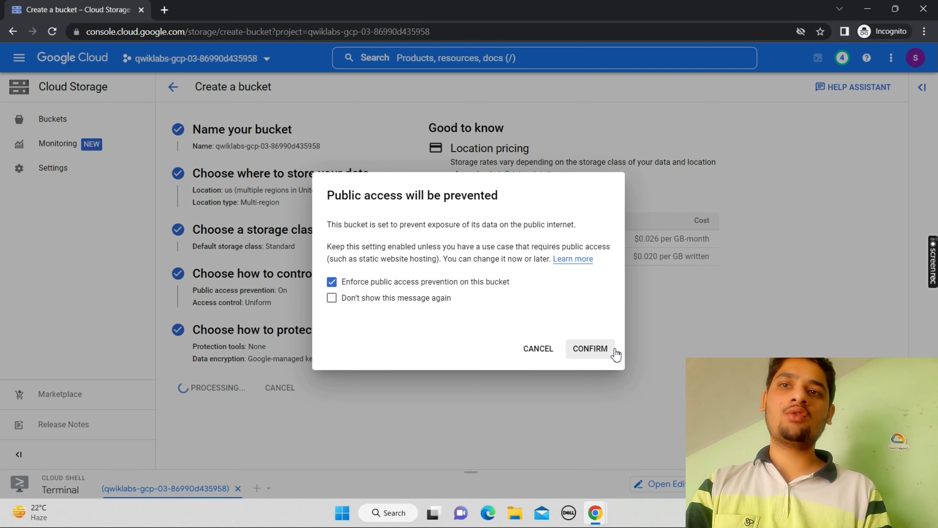
pyautogui.click(602, 353)
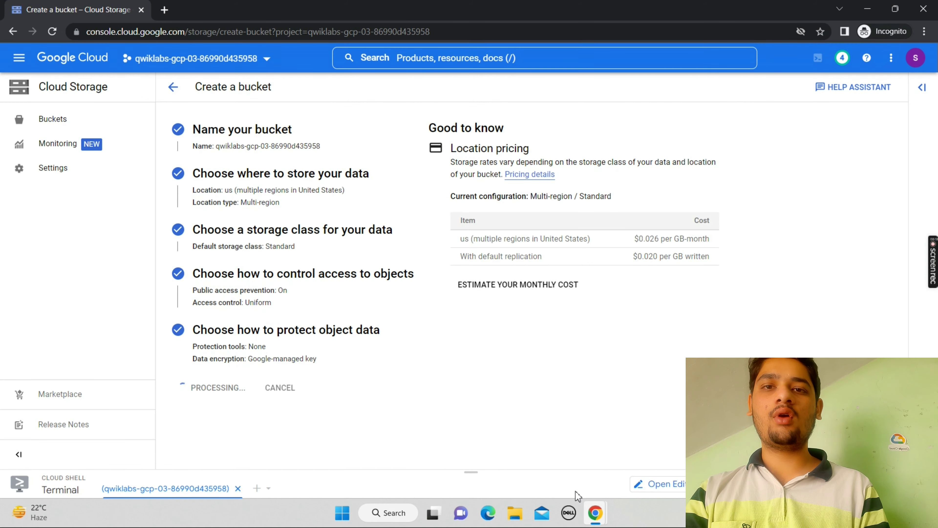
# Copy the gsutil cp command for access.png from the lab instructions and paste it into a new Notepad document
pyautogui.moveTo(595, 516)
pyautogui.click(542, 453)
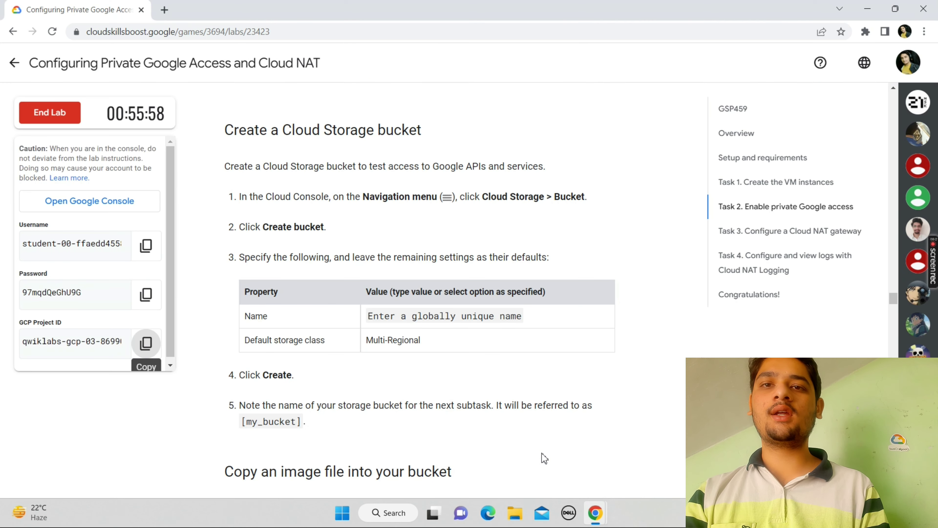
pyautogui.scroll(-8, 542, 454)
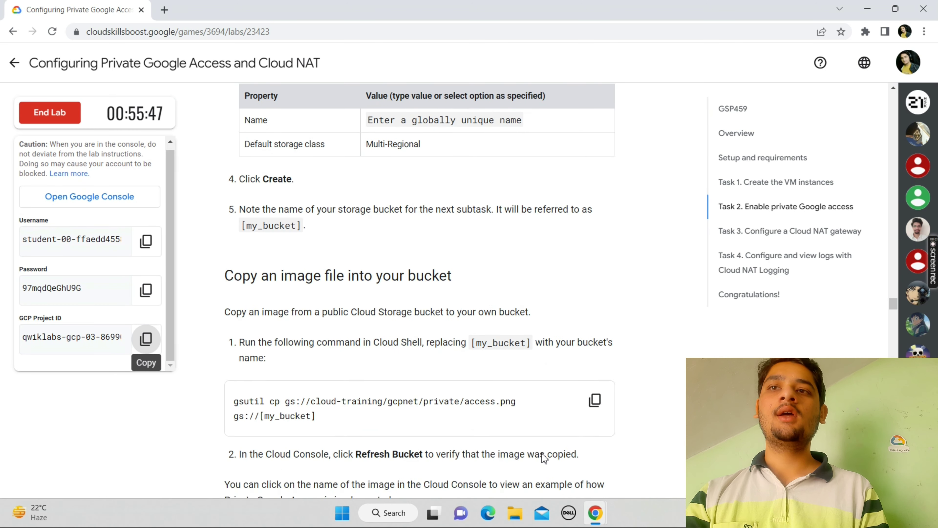
pyautogui.click(598, 259)
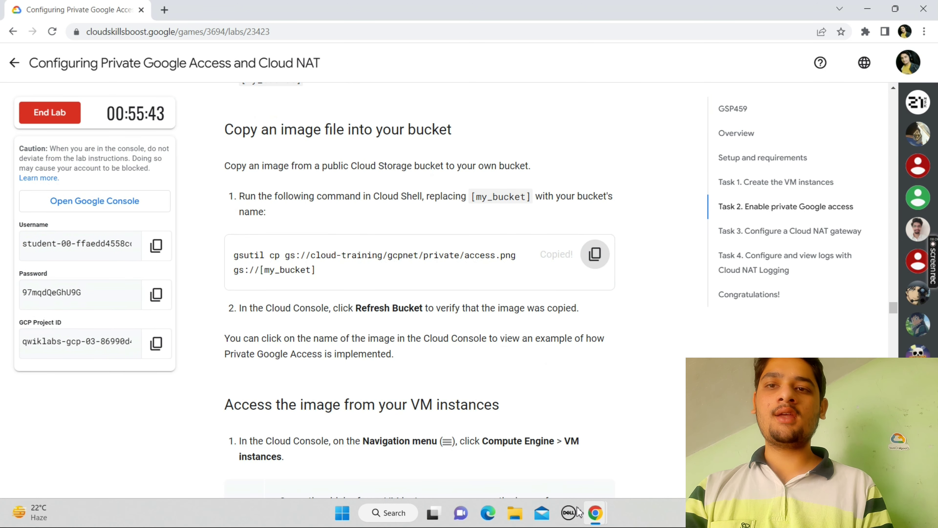
pyautogui.click(388, 513)
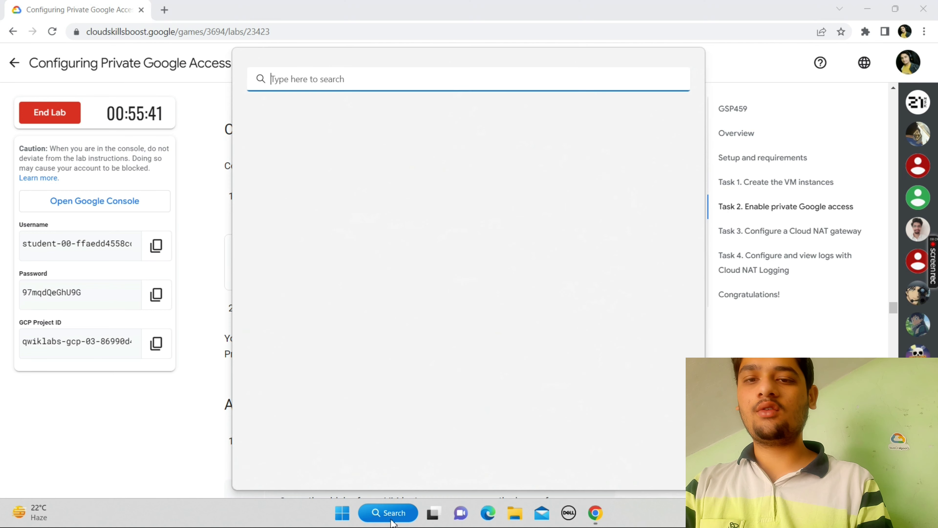
pyautogui.write('note')
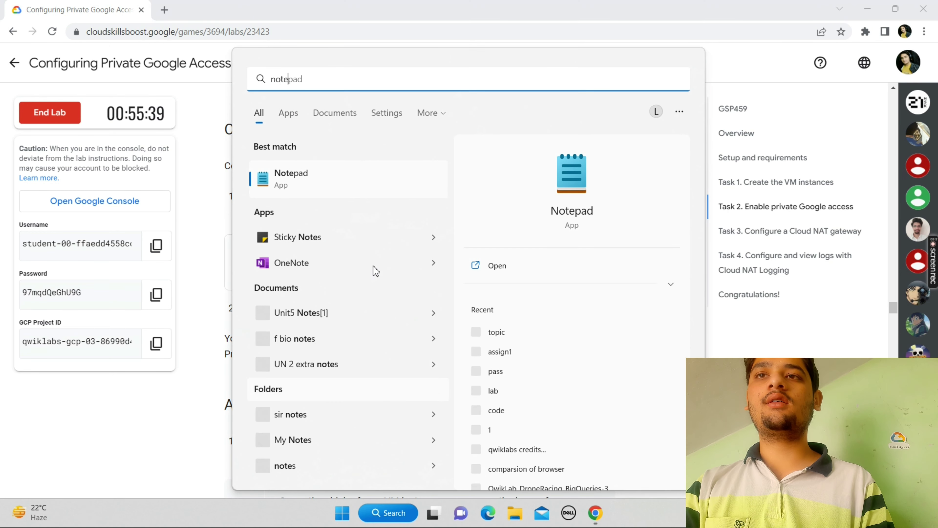
pyautogui.click(349, 182)
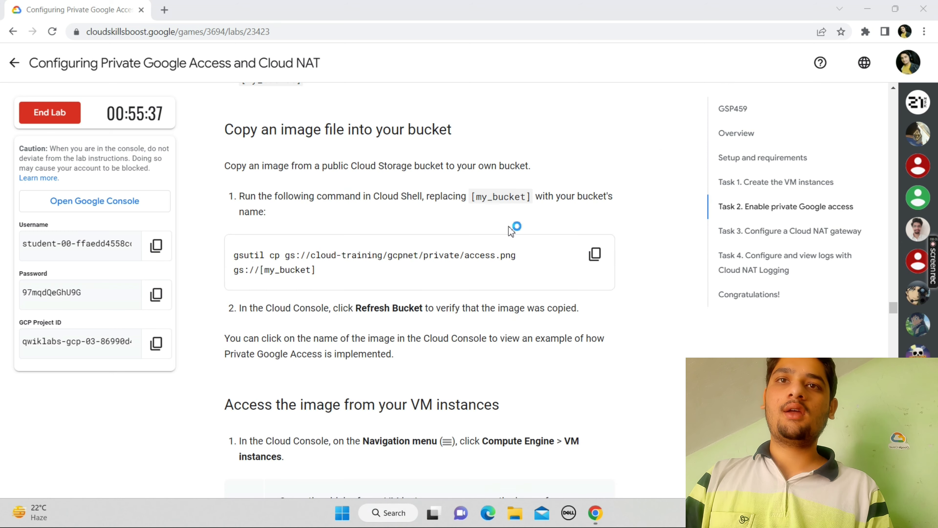
pyautogui.hotkey('ctrl', 'v')
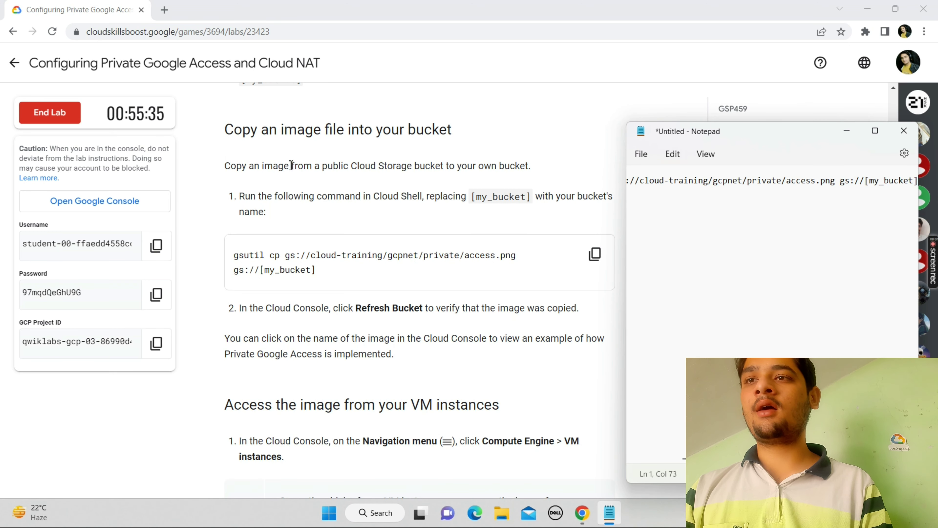
# Replace the [my_bucket] placeholder in the Notepad command with the copied project ID, copy the full command and minimize Notepad
pyautogui.click(152, 346)
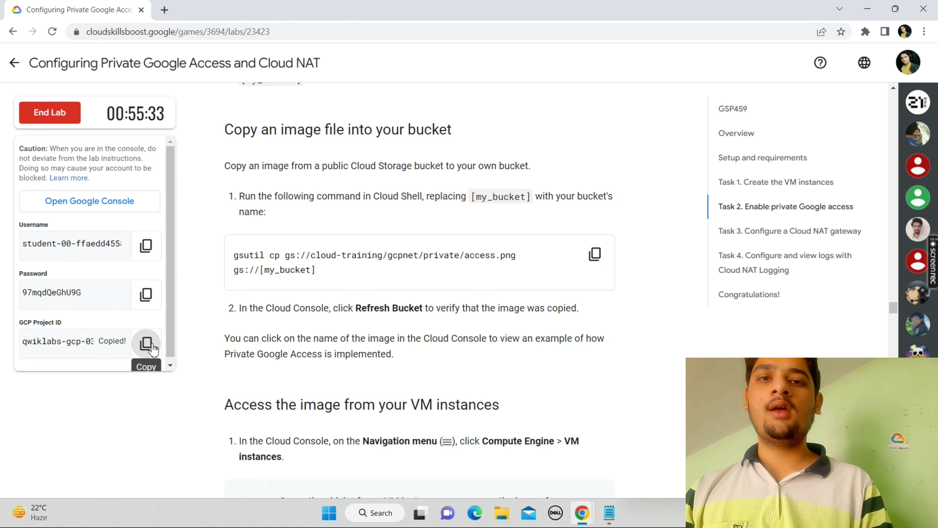
pyautogui.click(612, 515)
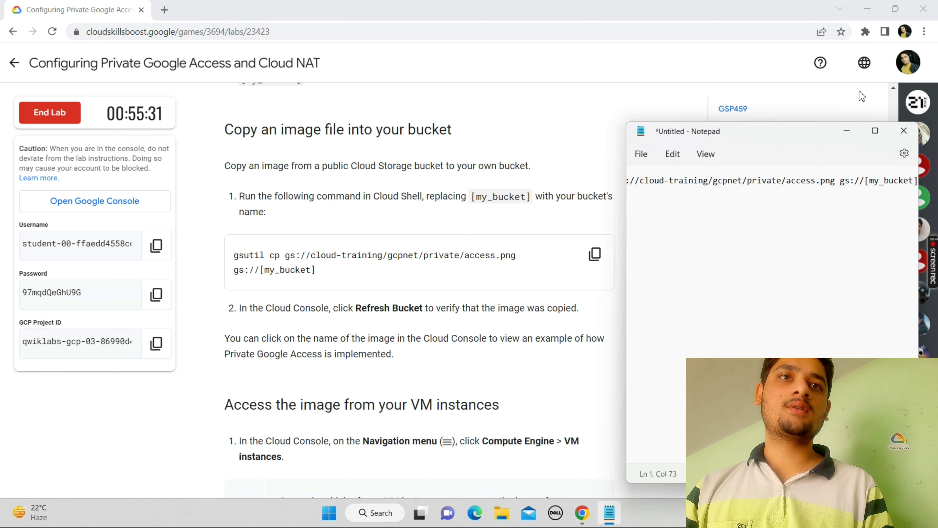
pyautogui.click(876, 129)
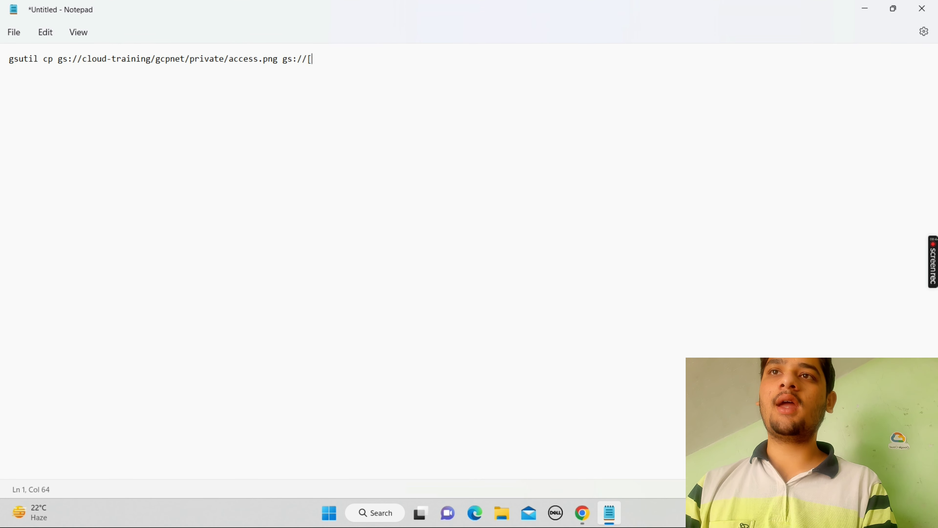
pyautogui.hotkey('ctrl', 'v')
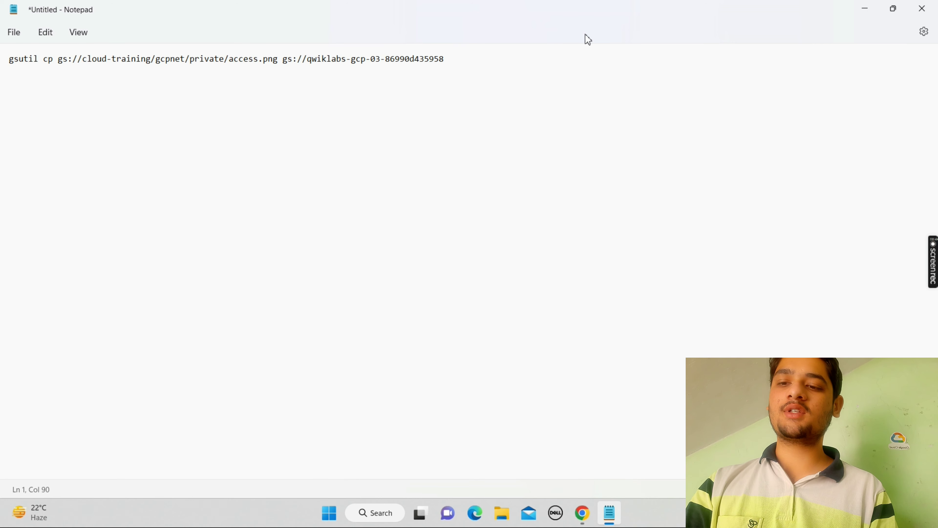
pyautogui.hotkey('ctrl', 'a')
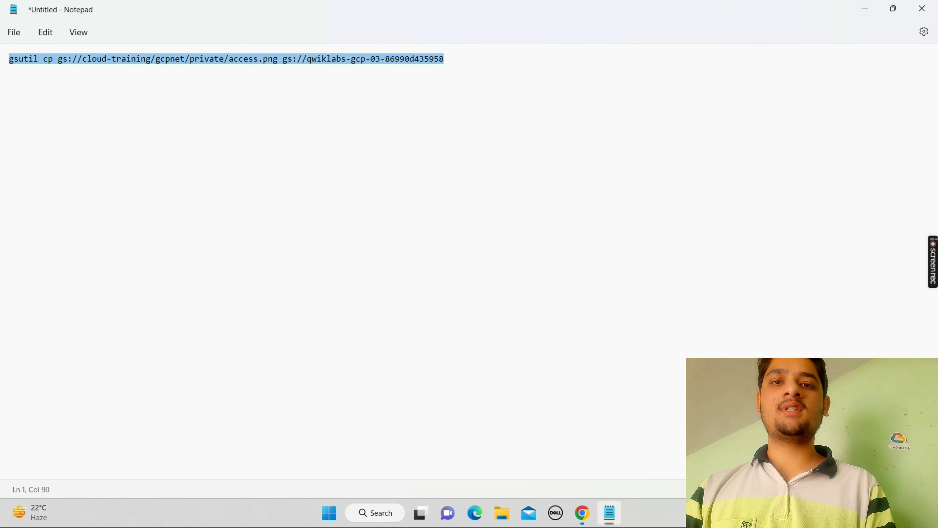
pyautogui.click(865, 8)
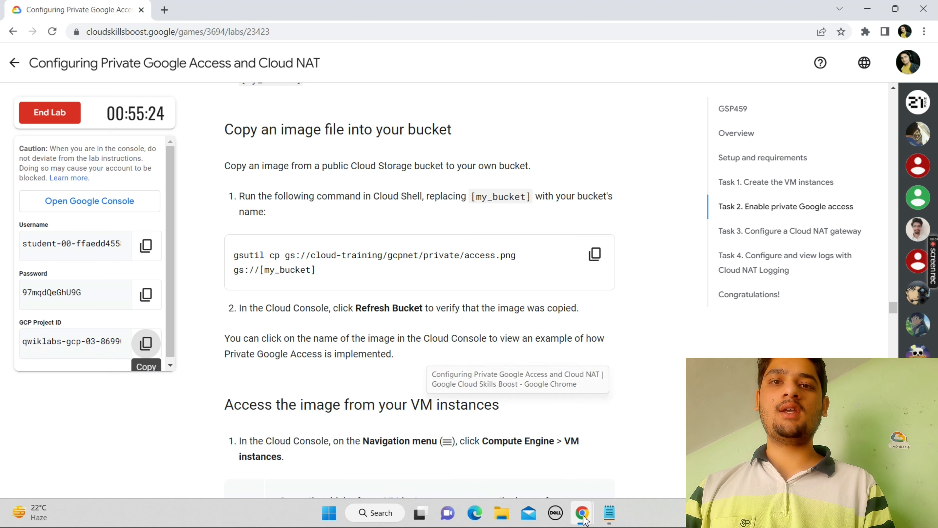
# In the Google Cloud console, enlarge Cloud Shell and run gsutil cp gs://cloud-training/gcpnet/private/access.png gs://qwiklabs-gcp-03-86990d435958
pyautogui.moveTo(583, 520)
pyautogui.click(618, 442)
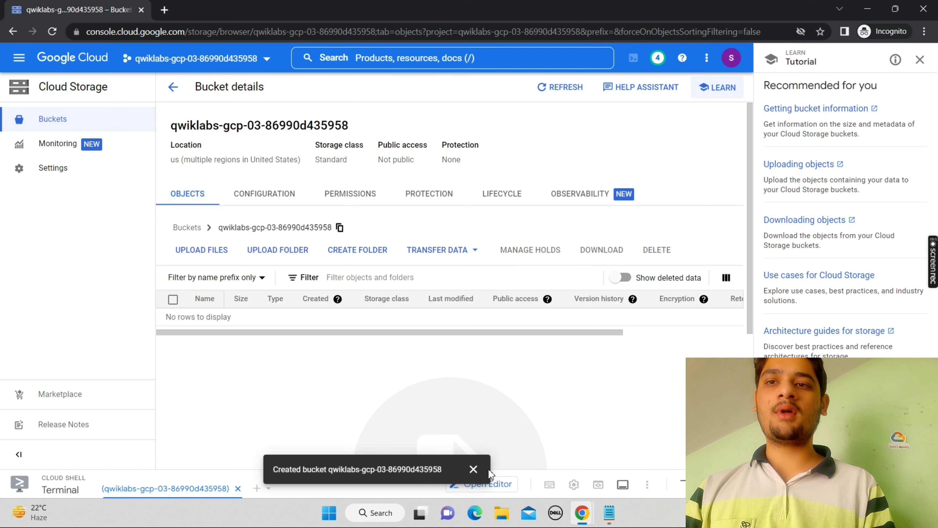
pyautogui.click(473, 469)
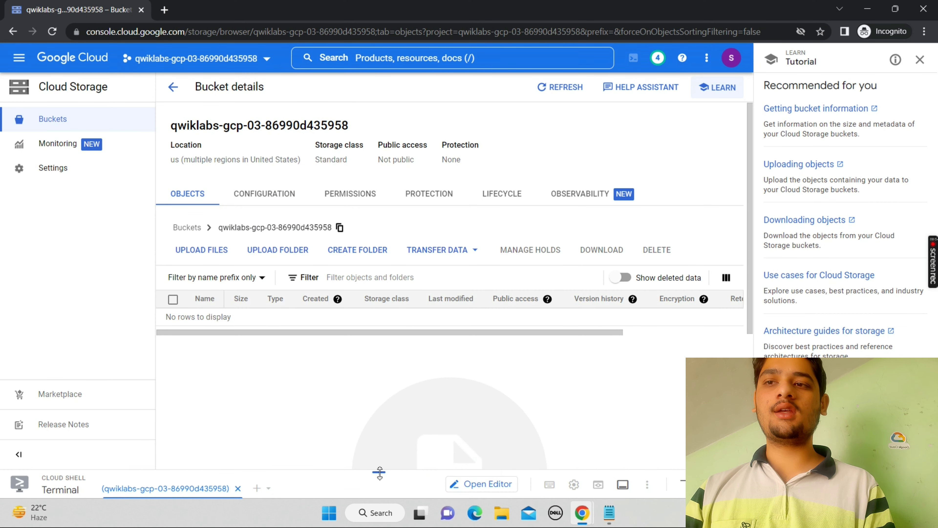
pyautogui.moveTo(379, 473); pyautogui.dragTo(378, 141)
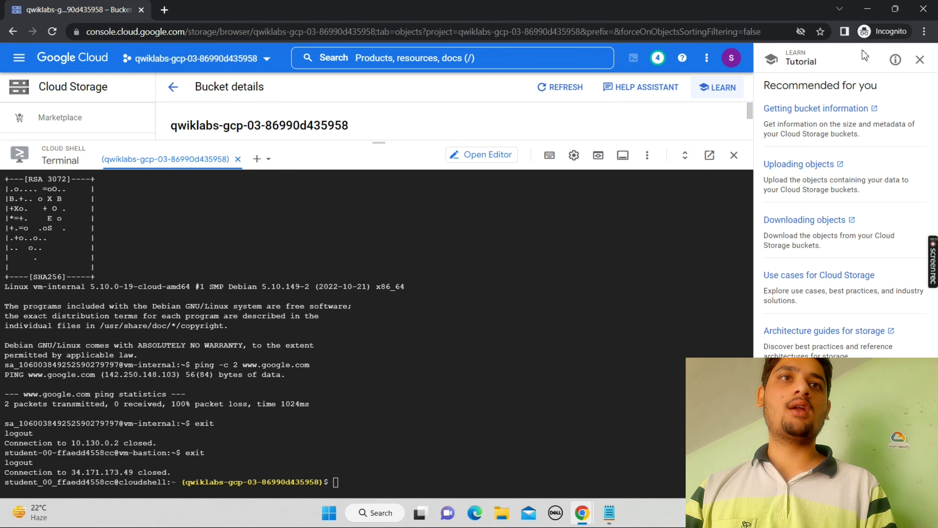
pyautogui.click(919, 60)
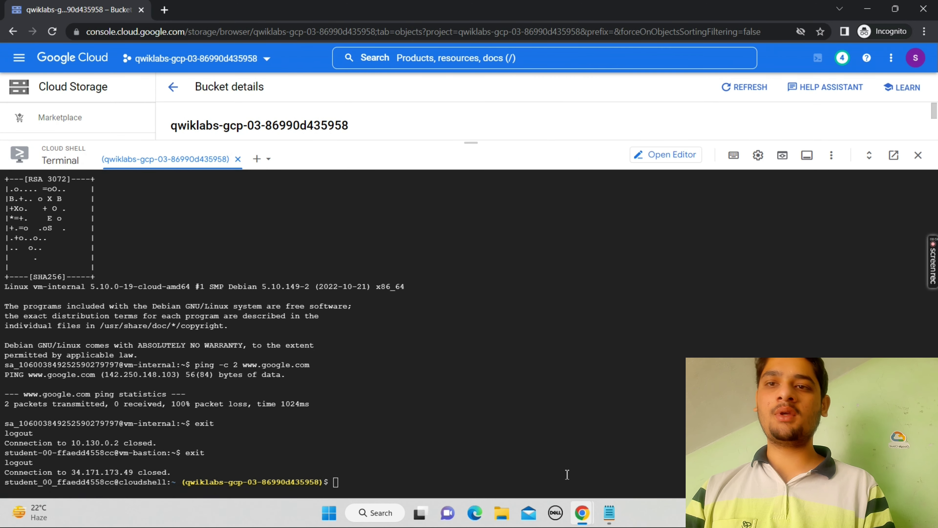
pyautogui.hotkey('ctrl', 'v')
pyautogui.press('Return')
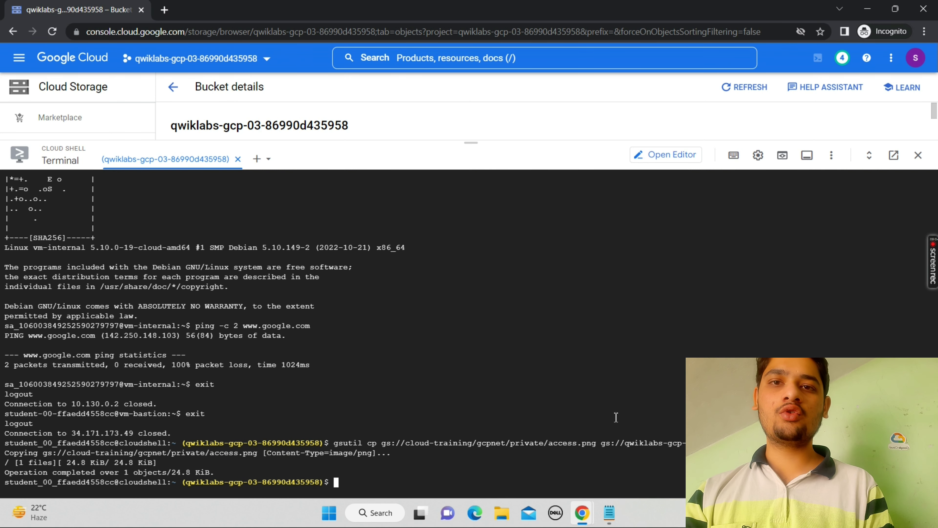
# Switch to the lab instructions and review the remaining tasks through Congratulations, returning to the section on accessing the image from VM instances
pyautogui.moveTo(582, 513)
pyautogui.click(495, 455)
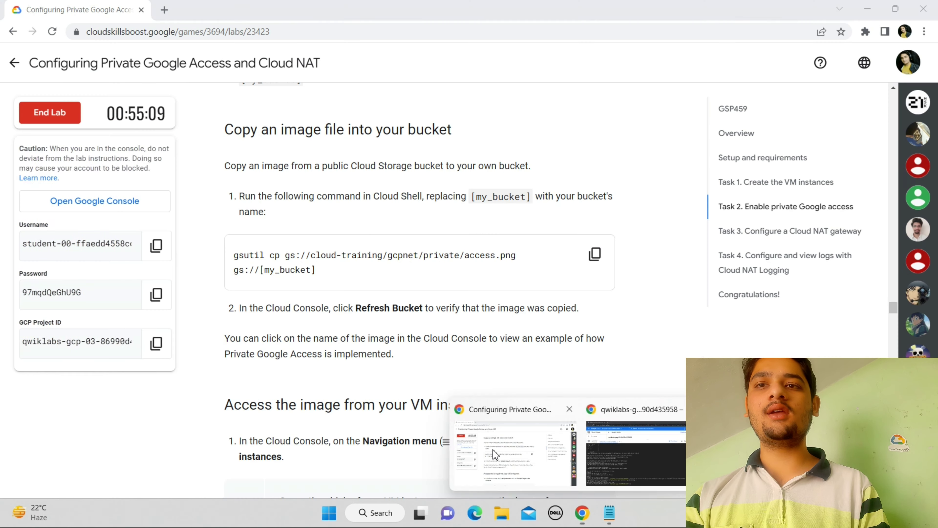
pyautogui.scroll(-5, 496, 455)
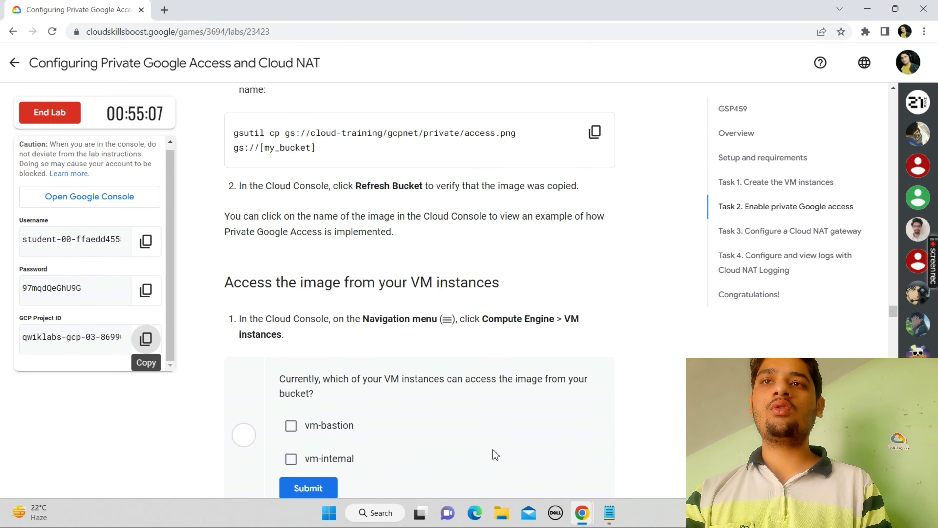
pyautogui.scroll(-5, 495, 455)
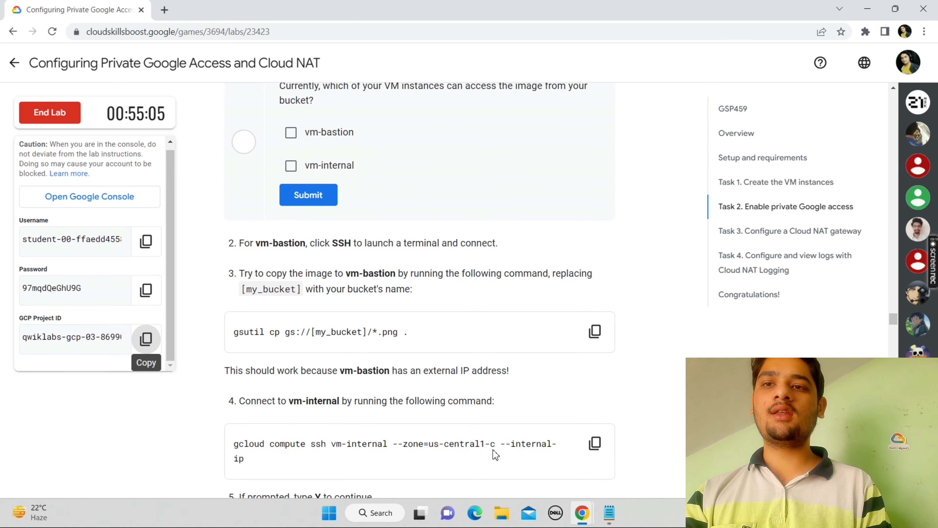
pyautogui.scroll(-20, 495, 455)
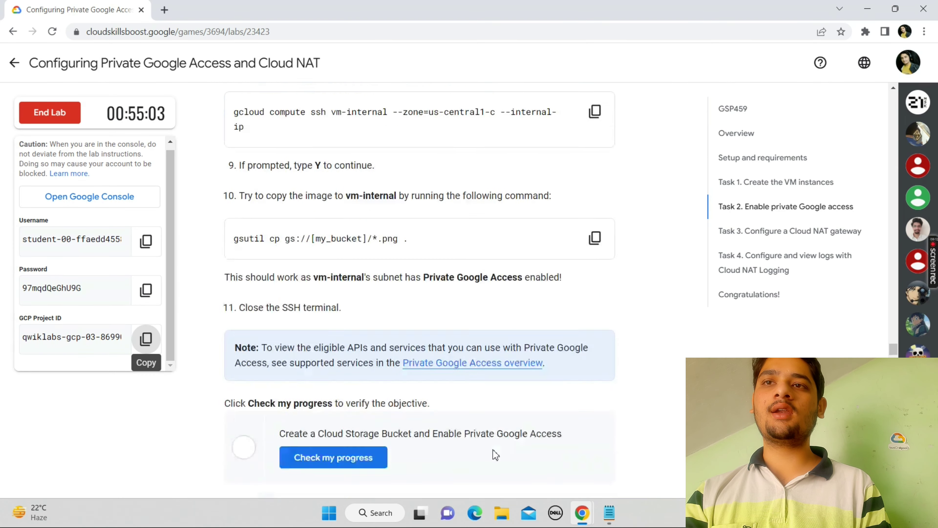
pyautogui.scroll(-20, 496, 455)
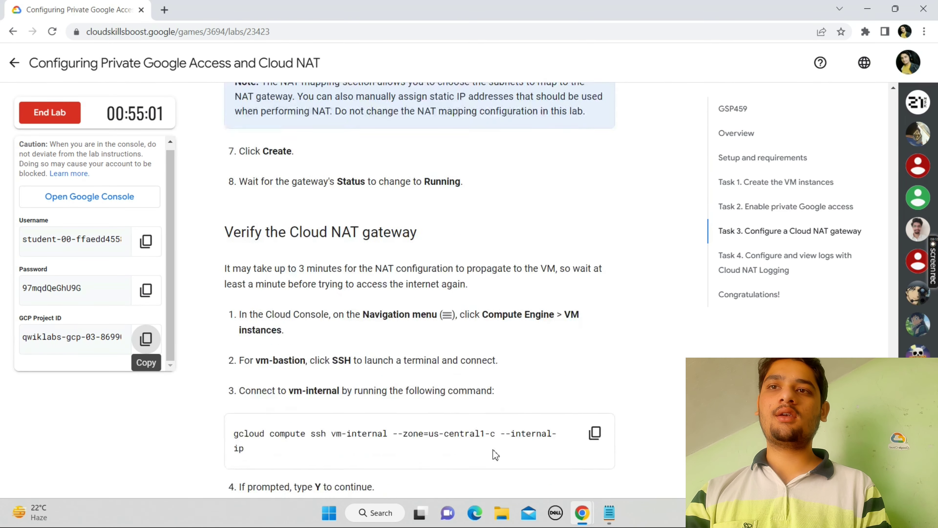
pyautogui.scroll(-20, 495, 455)
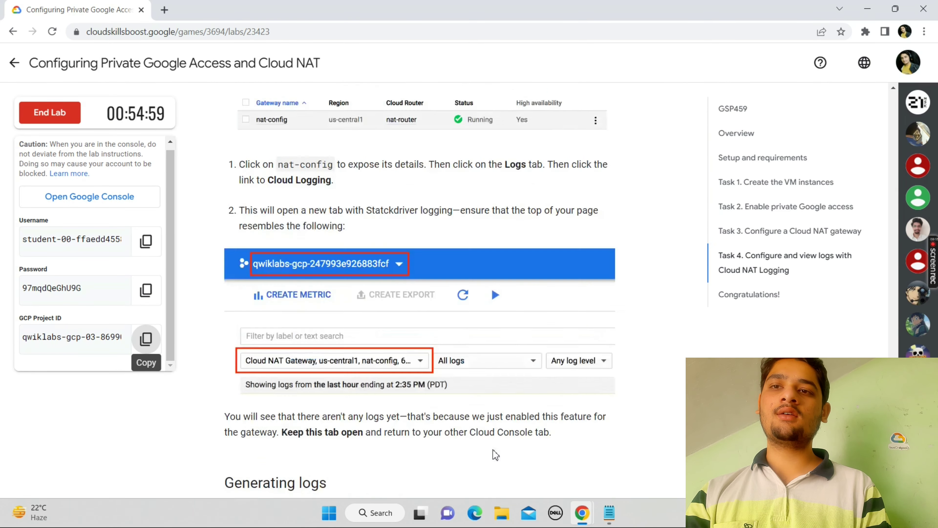
pyautogui.scroll(-20, 496, 455)
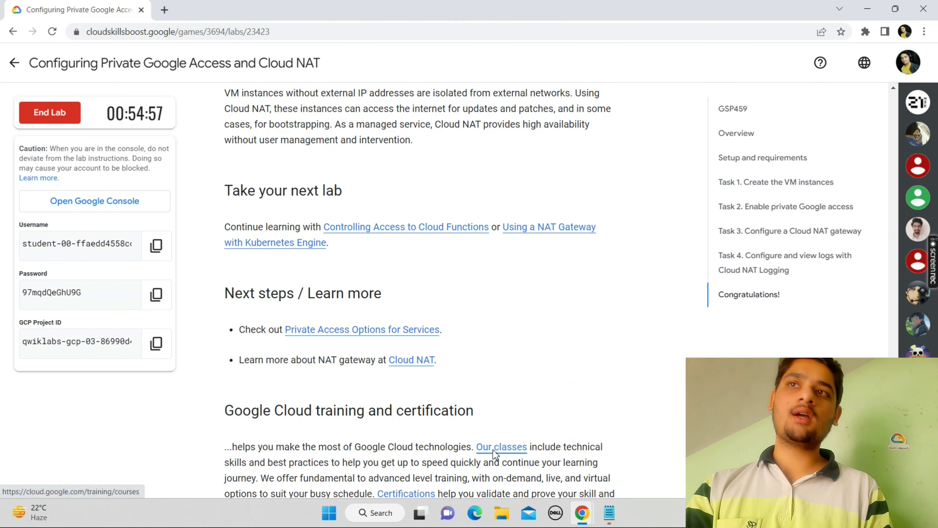
pyautogui.click(495, 455)
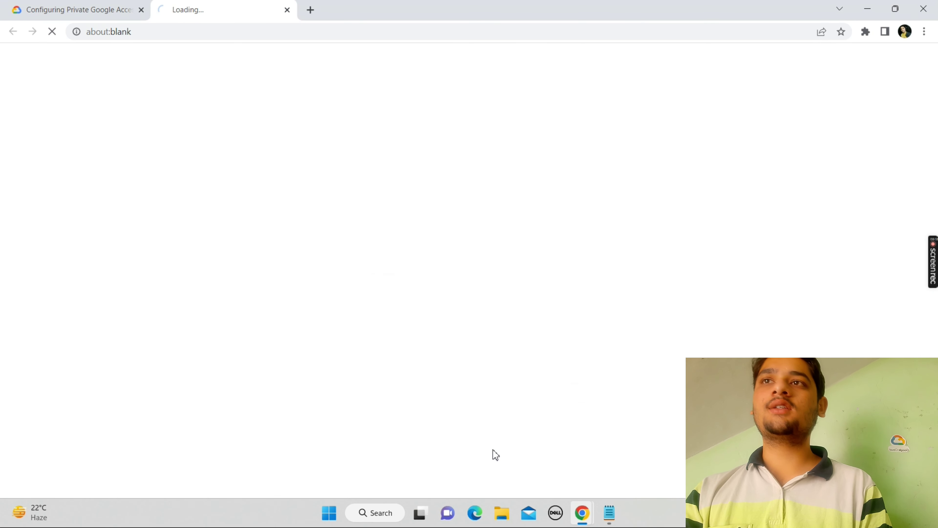
pyautogui.click(287, 10)
pyautogui.scroll(1, 382, 288)
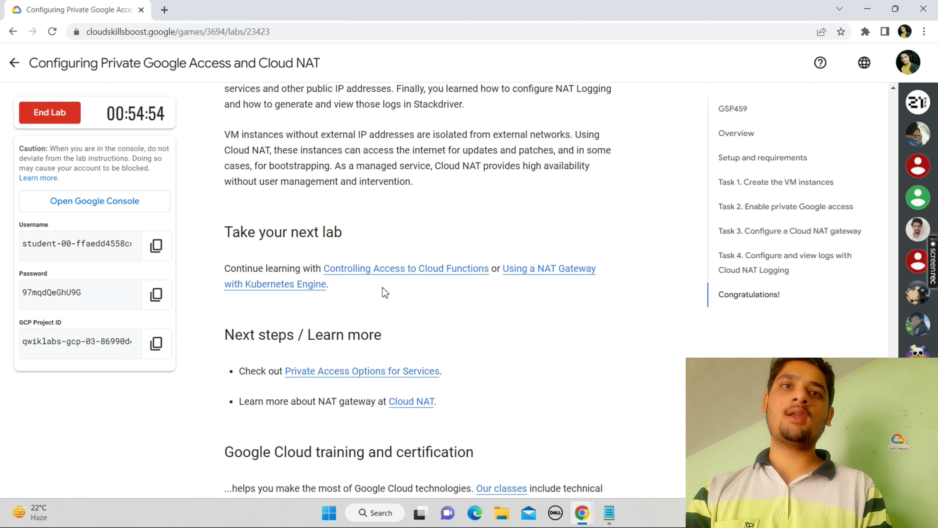
pyautogui.scroll(20, 385, 292)
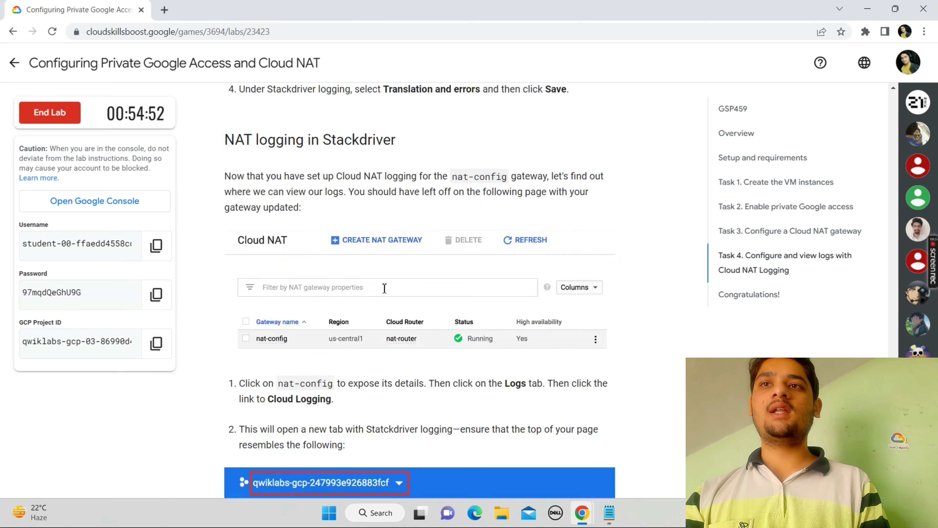
pyautogui.scroll(15, 384, 288)
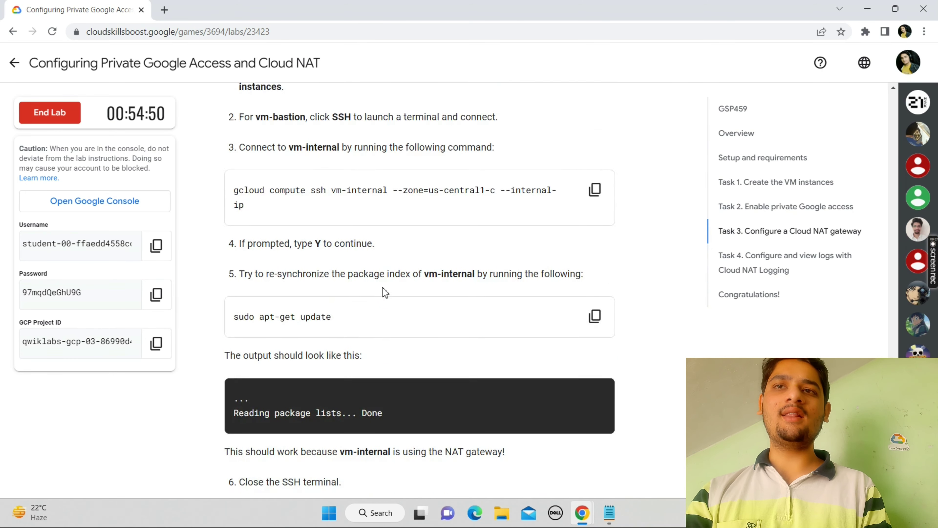
pyautogui.scroll(15, 384, 290)
pyautogui.scroll(15, 384, 287)
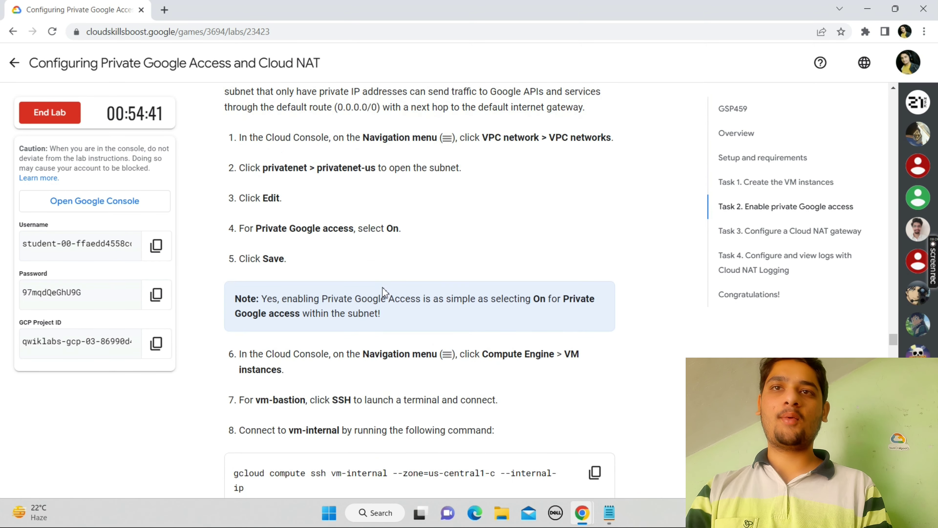
pyautogui.scroll(5, 385, 292)
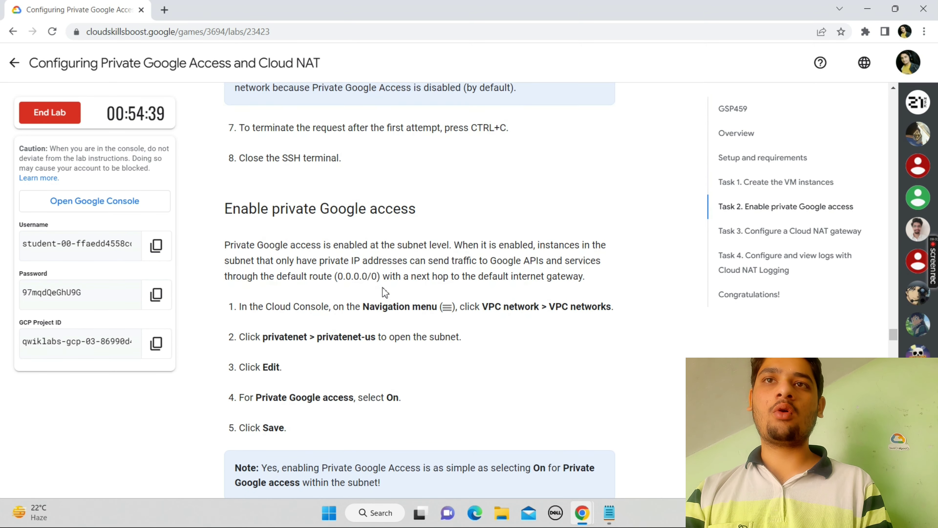
pyautogui.scroll(10, 384, 292)
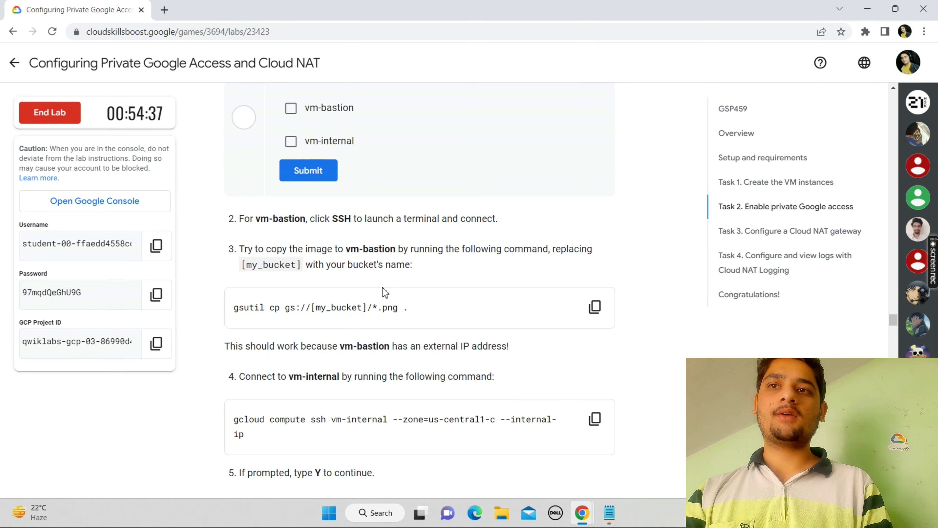
pyautogui.scroll(4, 385, 292)
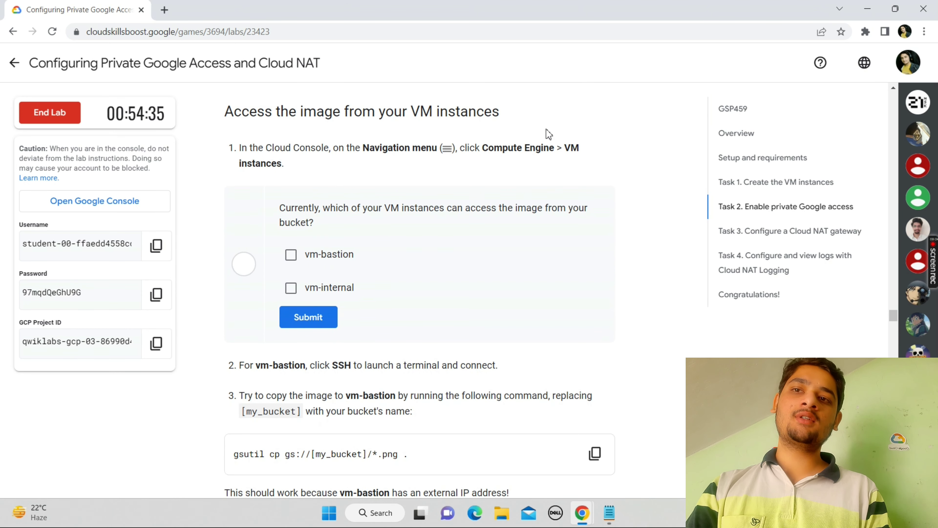
# Copy the gsutil cp gs://[my_bucket]/*.png . command for vm-bastion from the lab instructions and paste it into Notepad below the first command
pyautogui.scroll(-6, 436, 288)
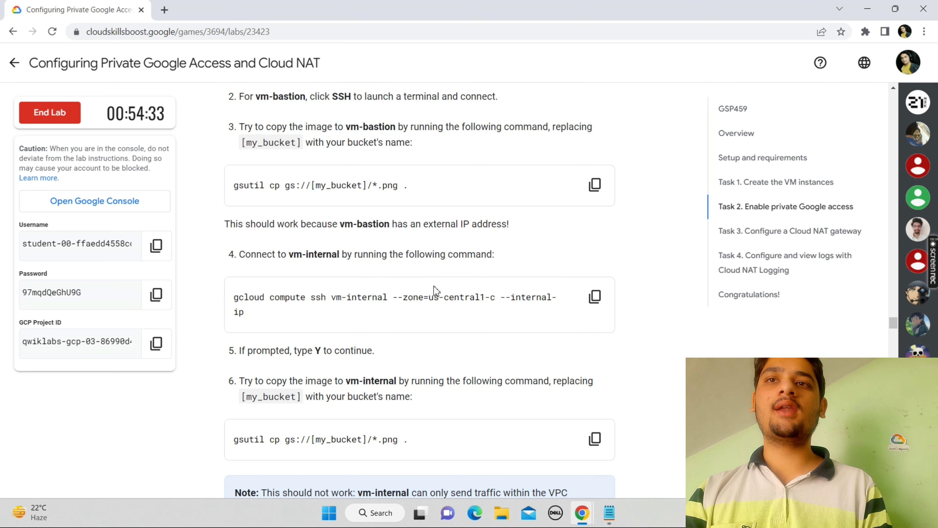
pyautogui.click(603, 193)
pyautogui.click(622, 520)
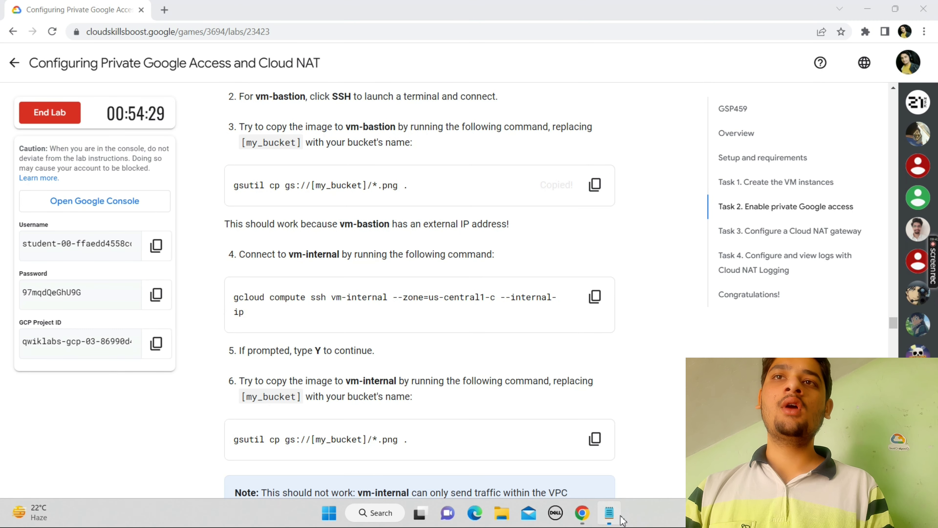
pyautogui.click(634, 196)
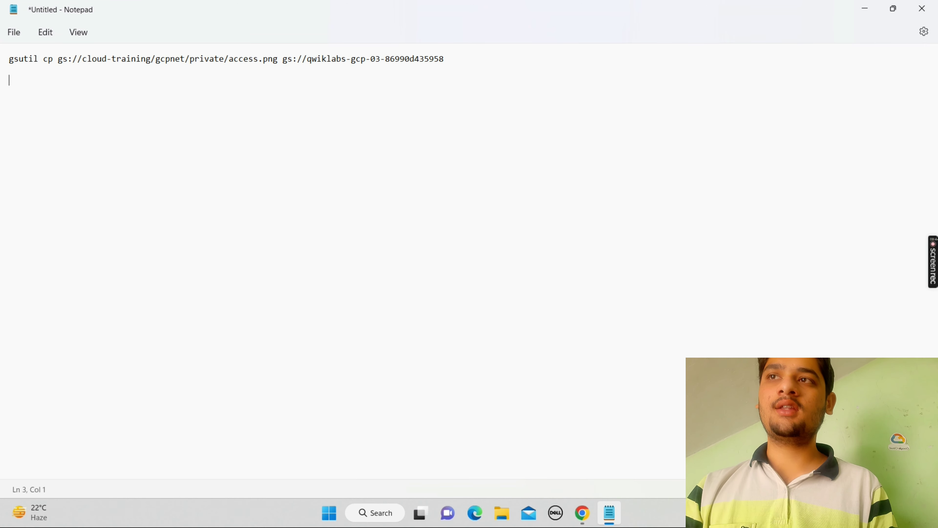
pyautogui.hotkey('ctrl', 'v')
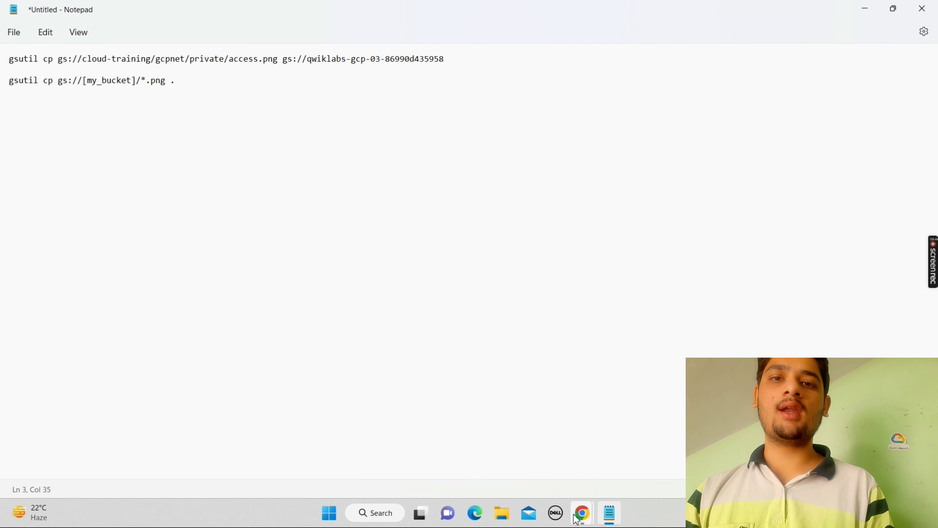
# Copy the GCP project ID from the lab page, replace [my_bucket] with it in the second Notepad command and copy that full command
pyautogui.moveTo(578, 519)
pyautogui.click(524, 462)
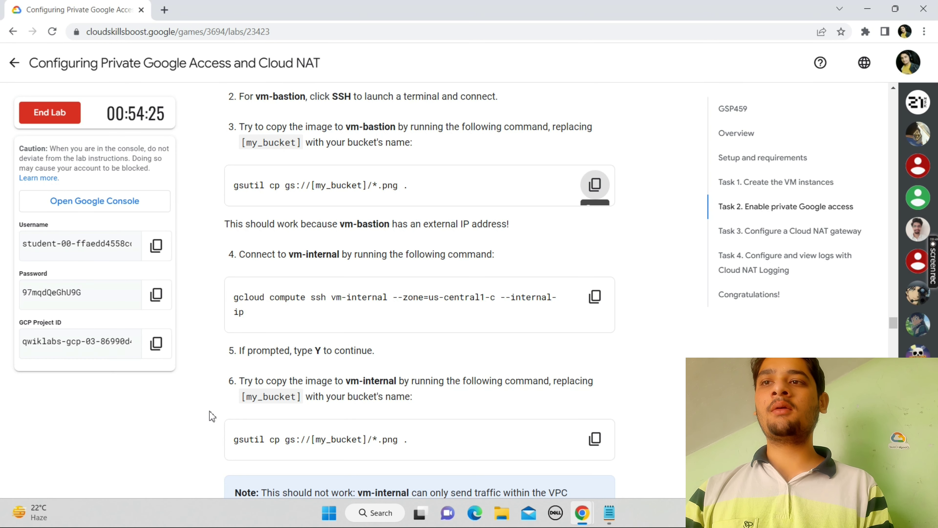
pyautogui.click(152, 355)
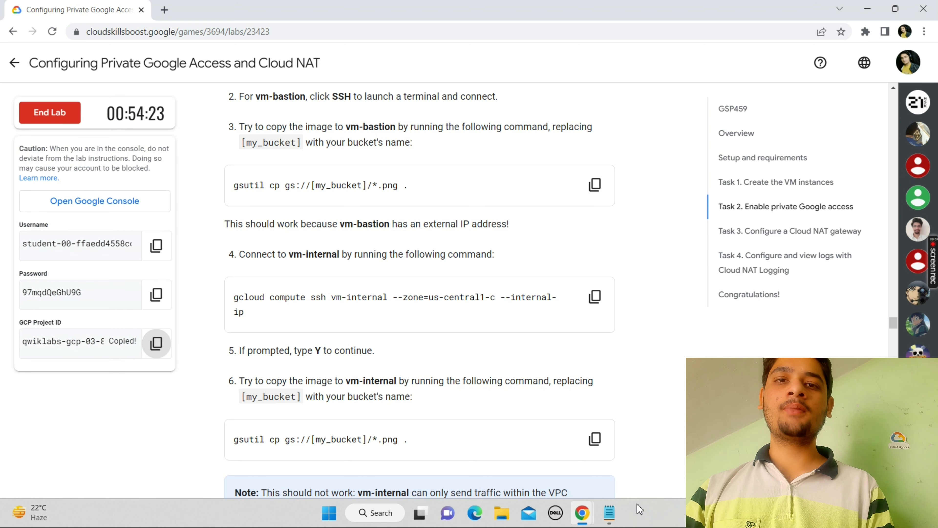
pyautogui.click(613, 511)
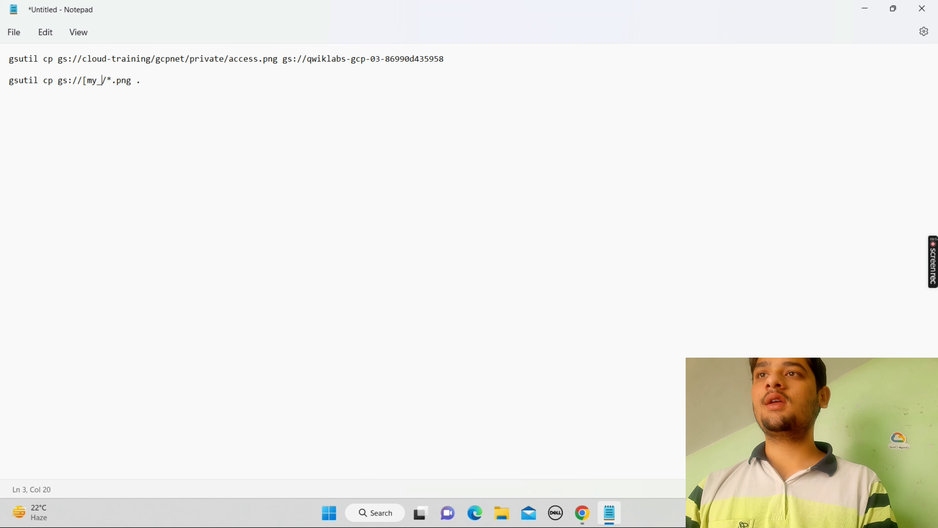
pyautogui.hotkey('ctrl', 'v')
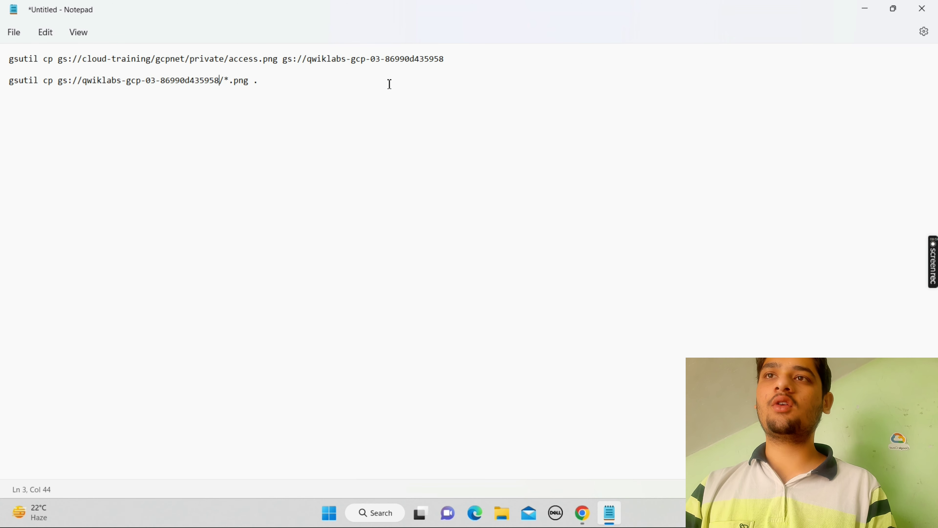
pyautogui.doubleClick(243, 81)
pyautogui.moveTo(258, 80); pyautogui.dragTo(9, 81)
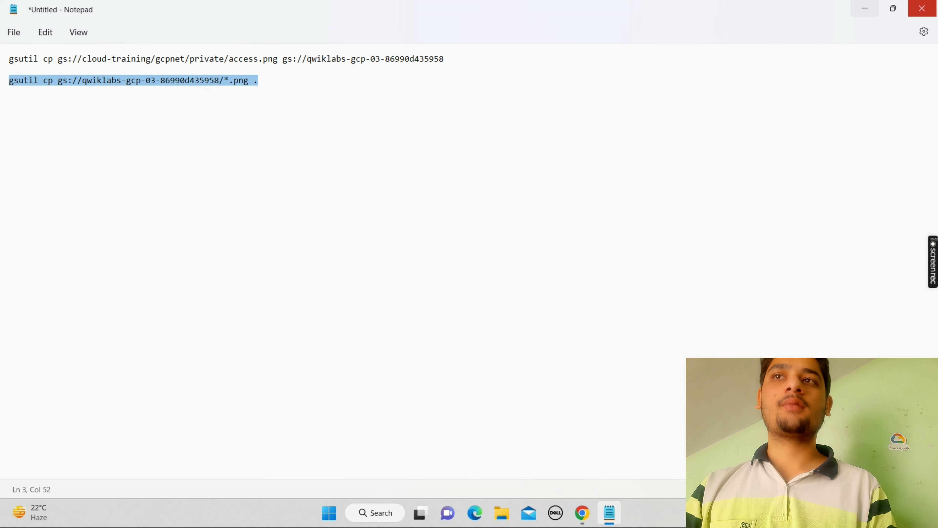
# Switch to the Google Cloud console in Chrome, shrink Cloud Shell and open the Compute Engine VM instances page
pyautogui.hotkey('alt', 'Tab')
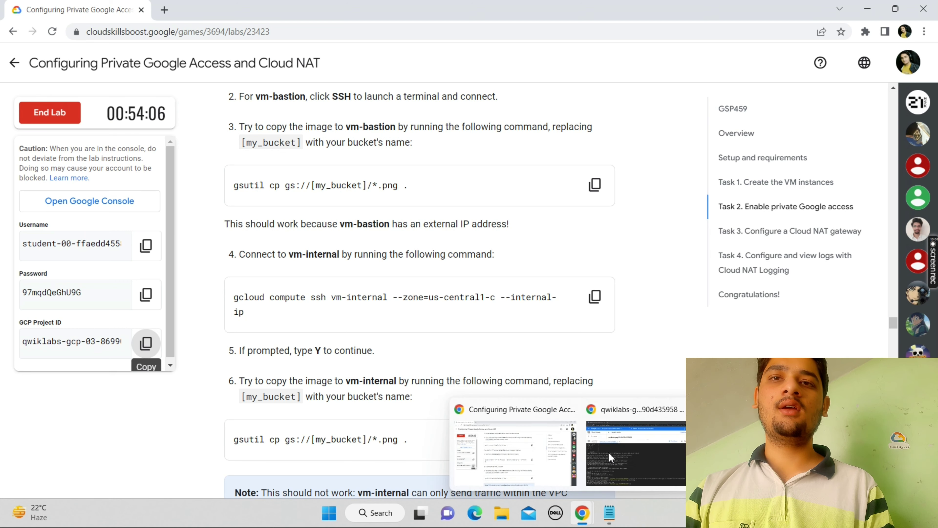
pyautogui.click(610, 451)
pyautogui.moveTo(469, 145); pyautogui.dragTo(502, 371)
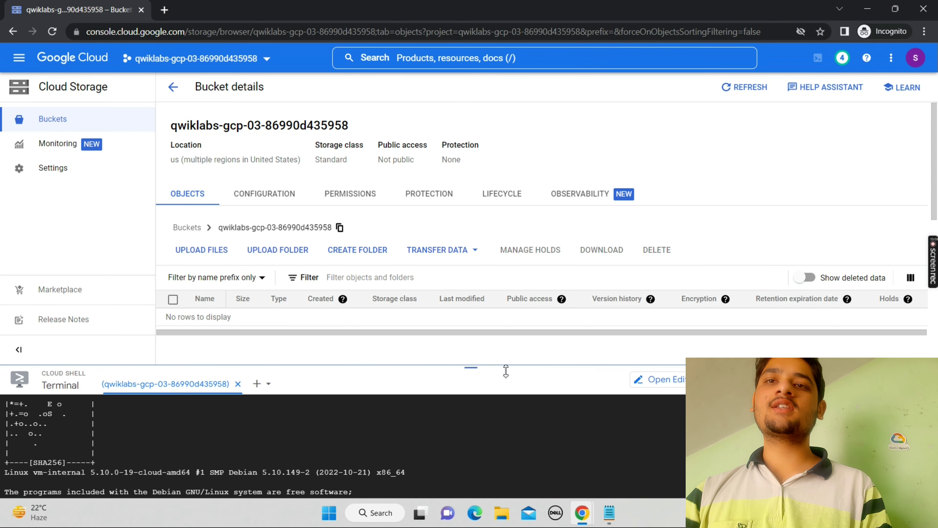
pyautogui.click(17, 61)
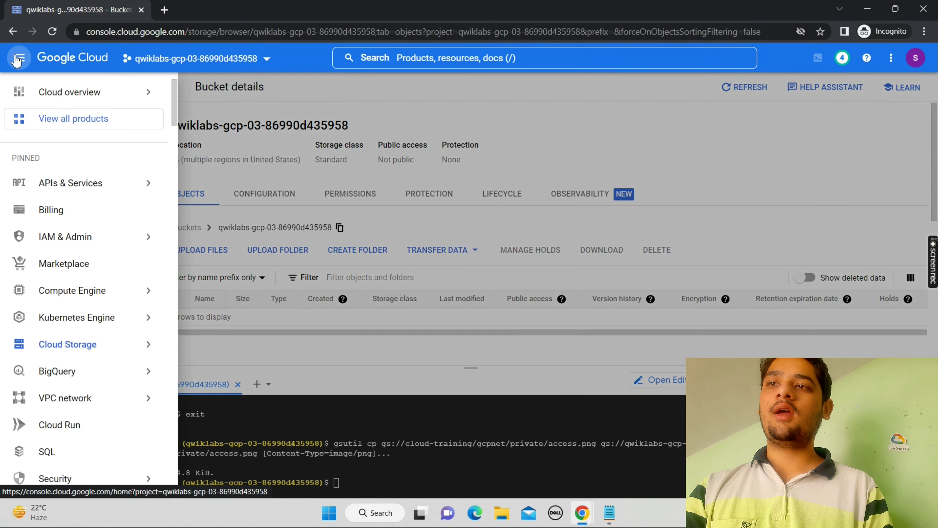
pyautogui.click(87, 301)
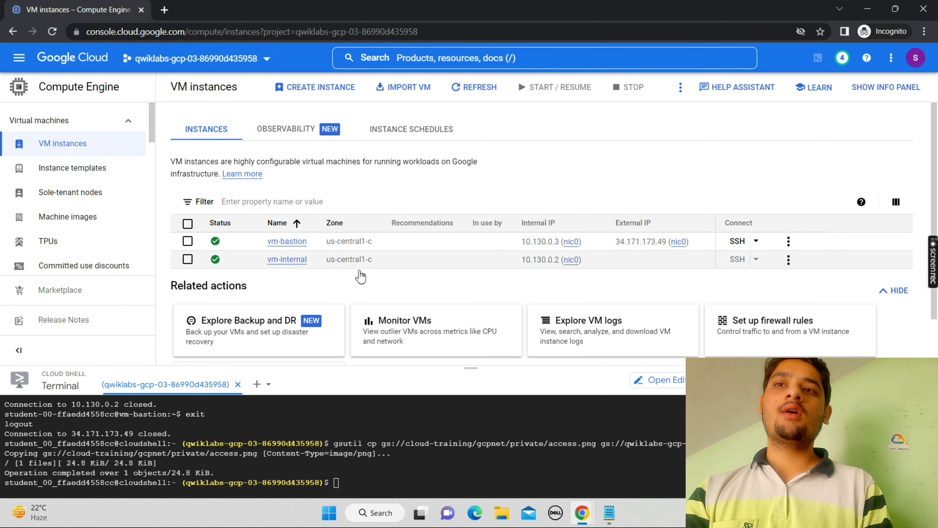
# Connect to vm-bastion by running its gcloud compute ssh command in Cloud Shell
pyautogui.click(756, 242)
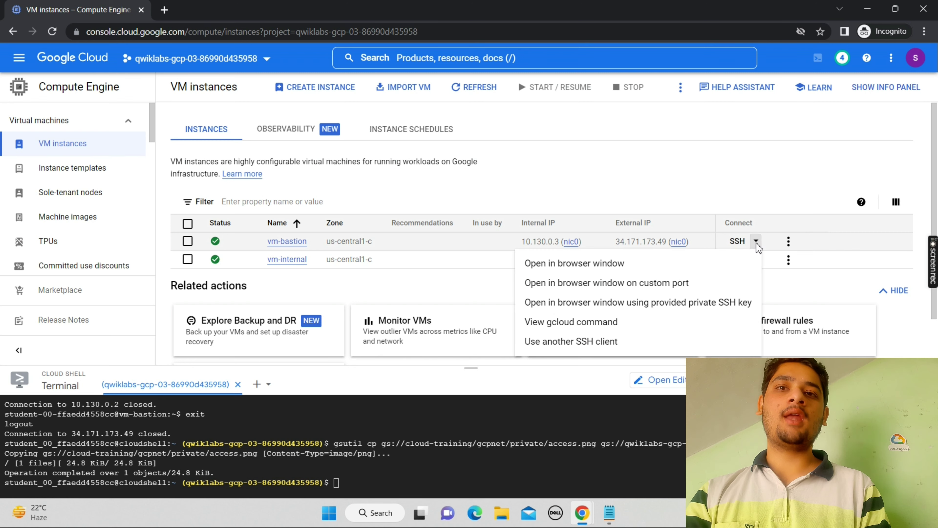
pyautogui.click(584, 330)
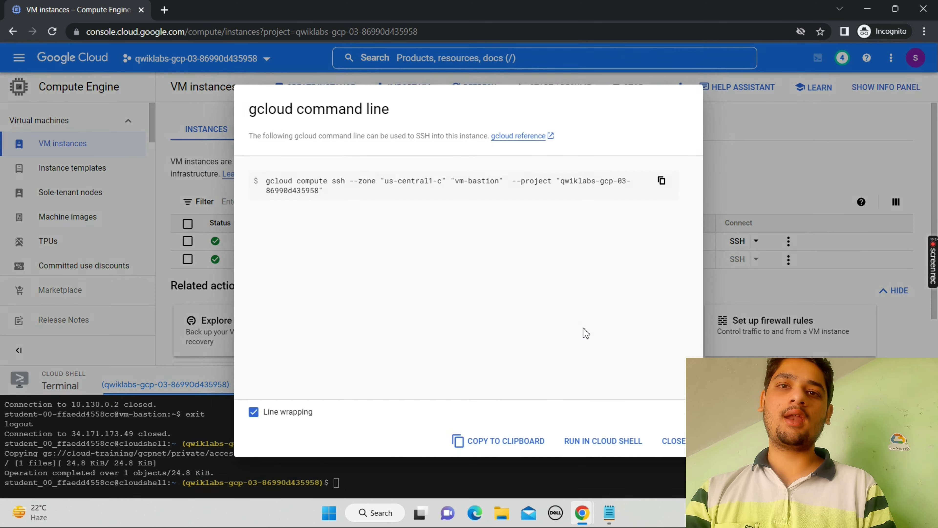
pyautogui.click(593, 442)
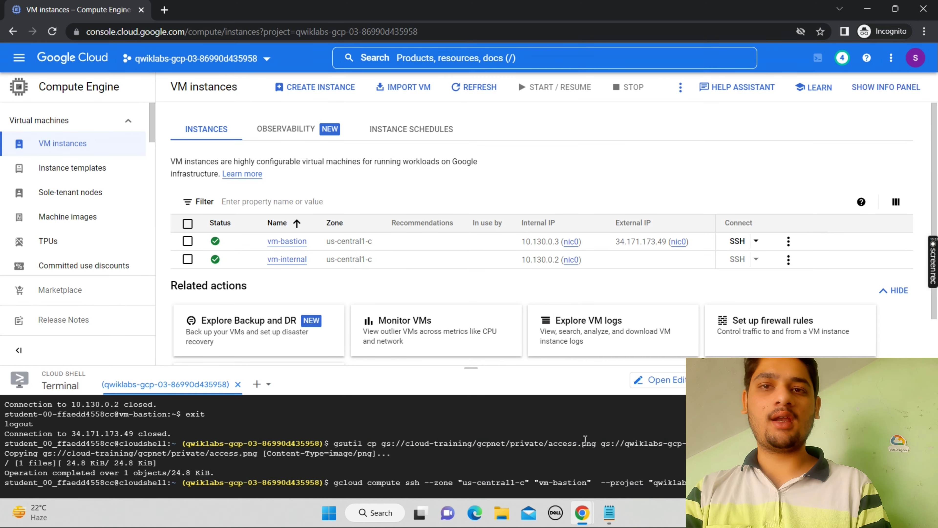
pyautogui.press('Return')
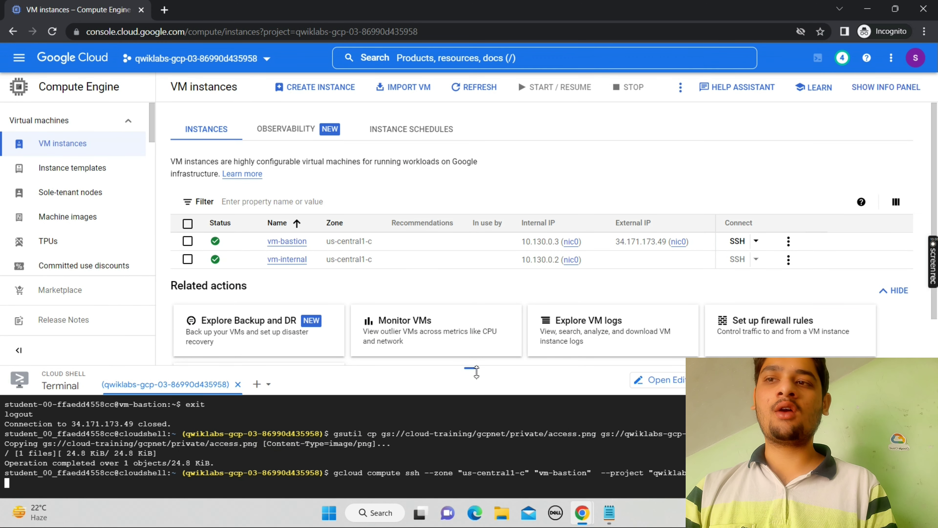
# Enlarge Cloud Shell and run gsutil cp gs://qwiklabs-gcp-03-86990d435958/*.png . on vm-bastion
pyautogui.moveTo(473, 368); pyautogui.dragTo(471, 94)
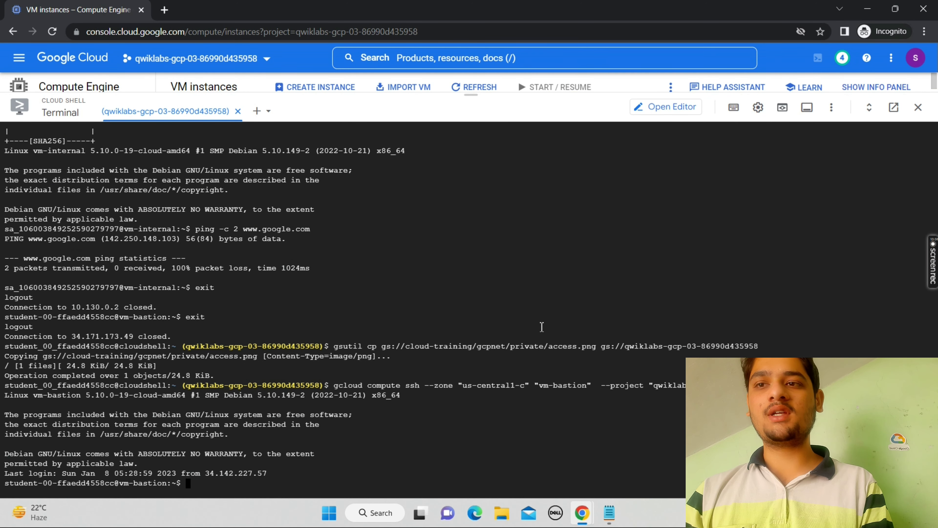
pyautogui.hotkey('ctrl', 'v')
pyautogui.press('Return')
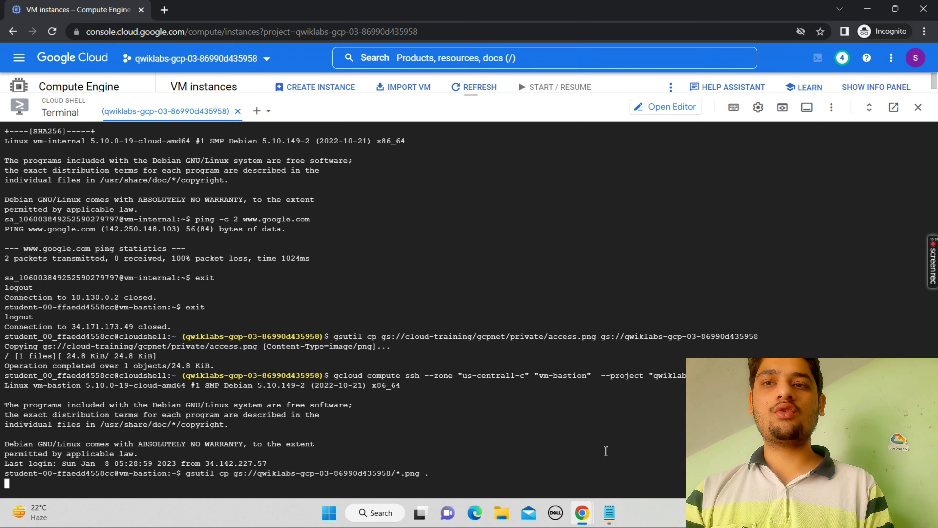
# Copy the vm-internal connection command from the lab page and run gcloud compute ssh vm-internal --zone=us-central1-c --internal-ip on vm-bastion in Cloud Shell
pyautogui.moveTo(582, 512)
pyautogui.click(558, 482)
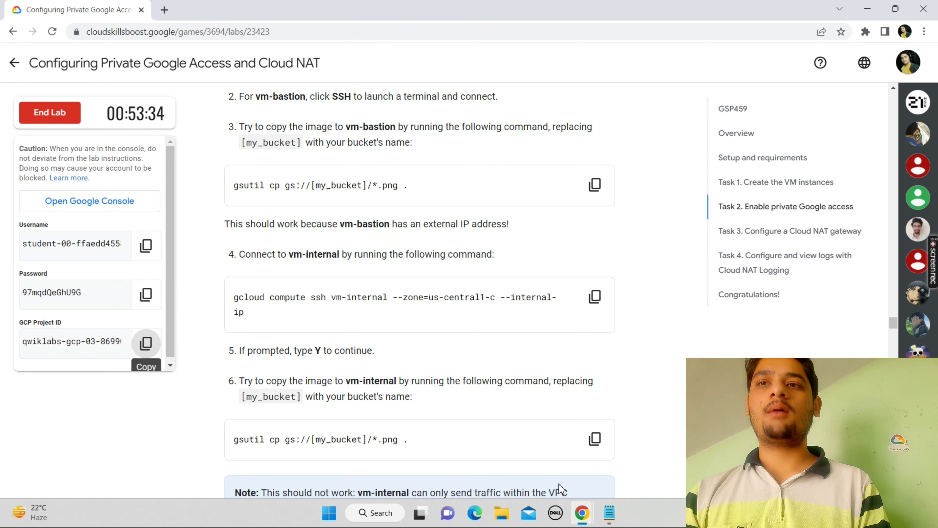
pyautogui.scroll(-1, 559, 488)
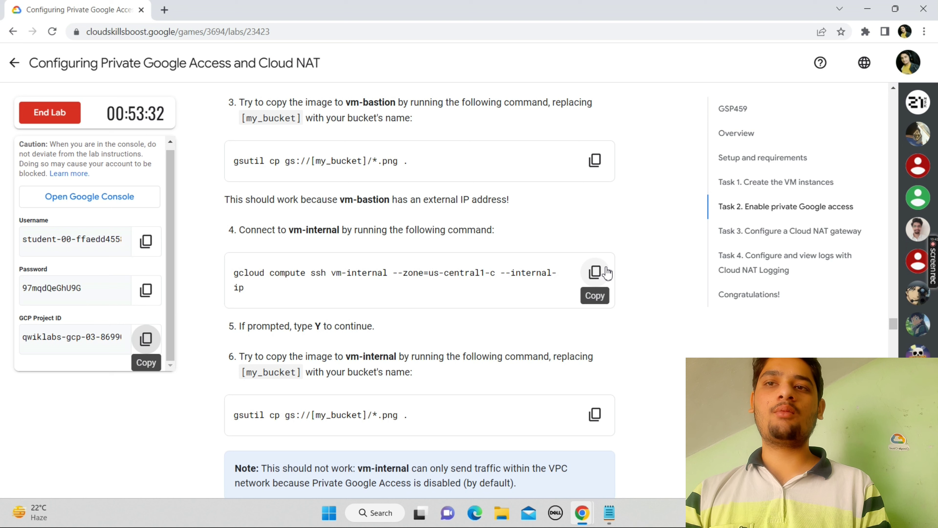
pyautogui.click(595, 414)
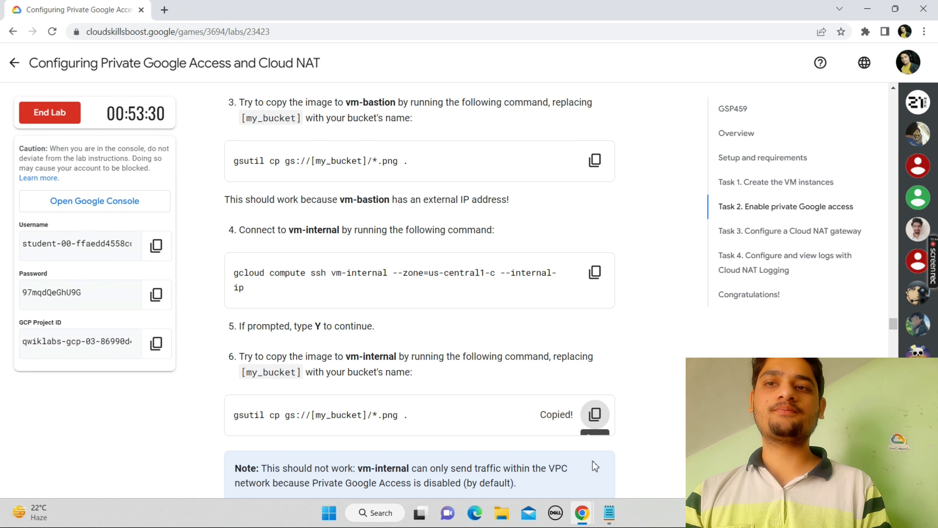
pyautogui.moveTo(613, 521)
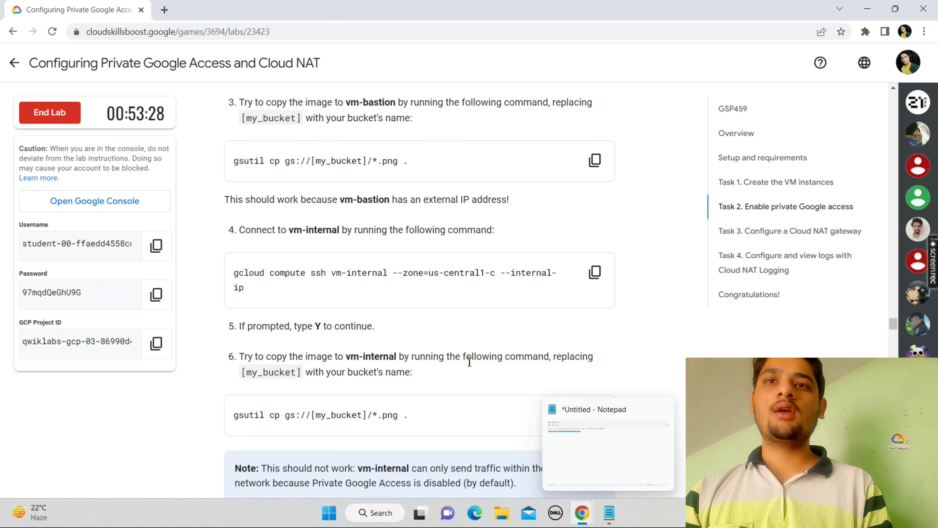
pyautogui.click(599, 275)
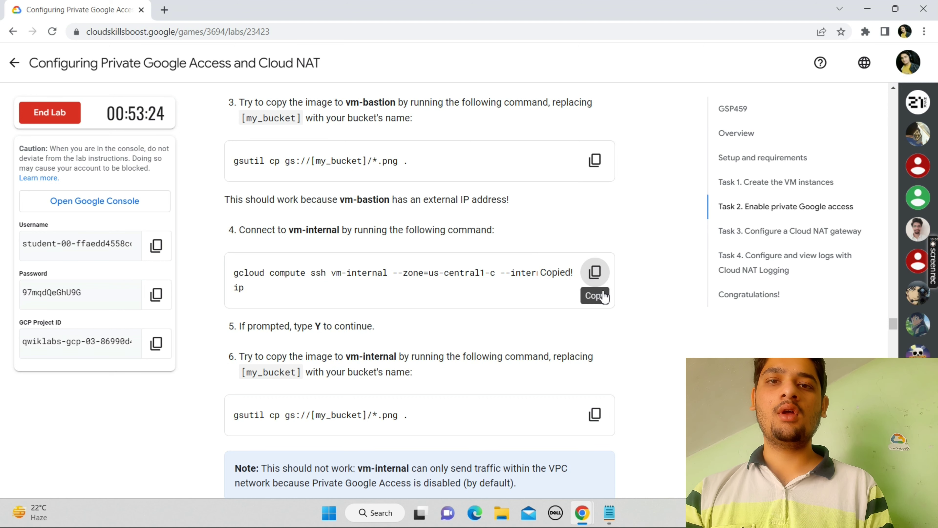
pyautogui.moveTo(582, 514)
pyautogui.click(624, 451)
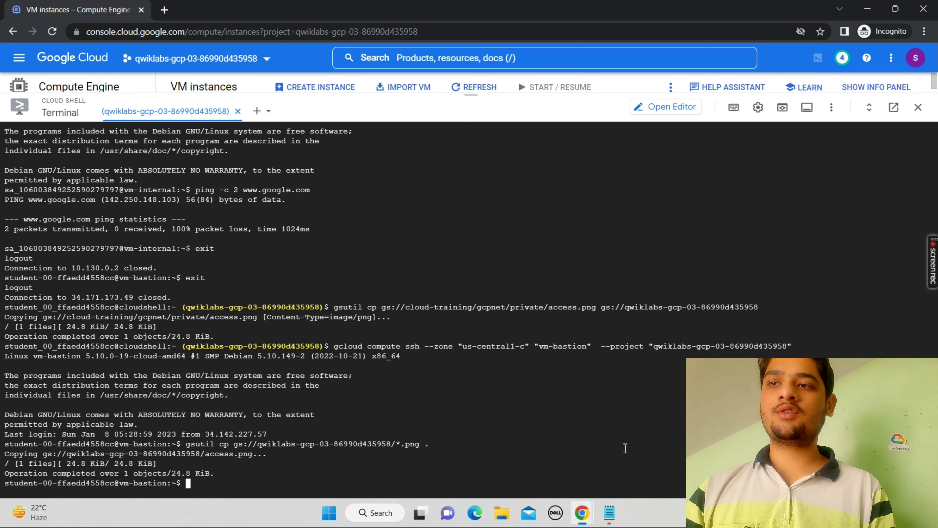
pyautogui.hotkey('ctrl', 'v')
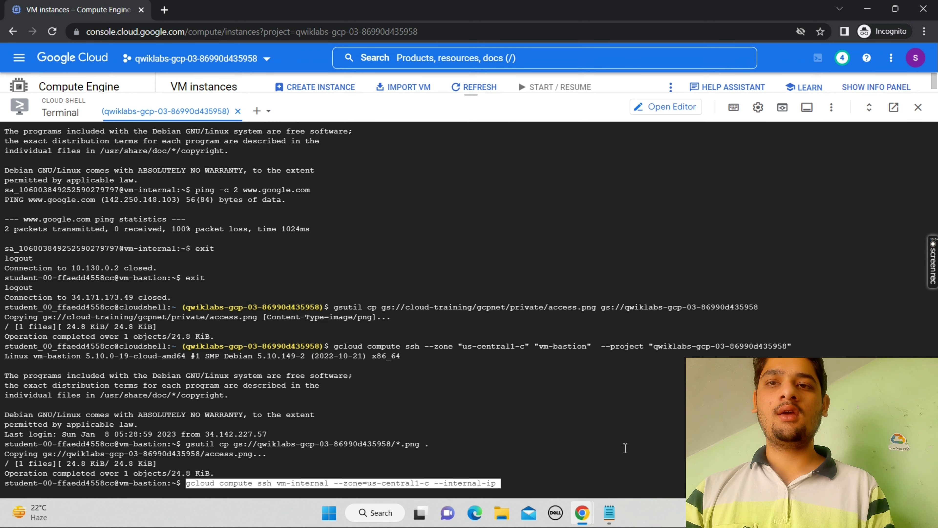
pyautogui.press('Return')
# Copy the gsutil cp command for vm-internal from the lab page and paste it as the third command in Notepad
pyautogui.moveTo(583, 512)
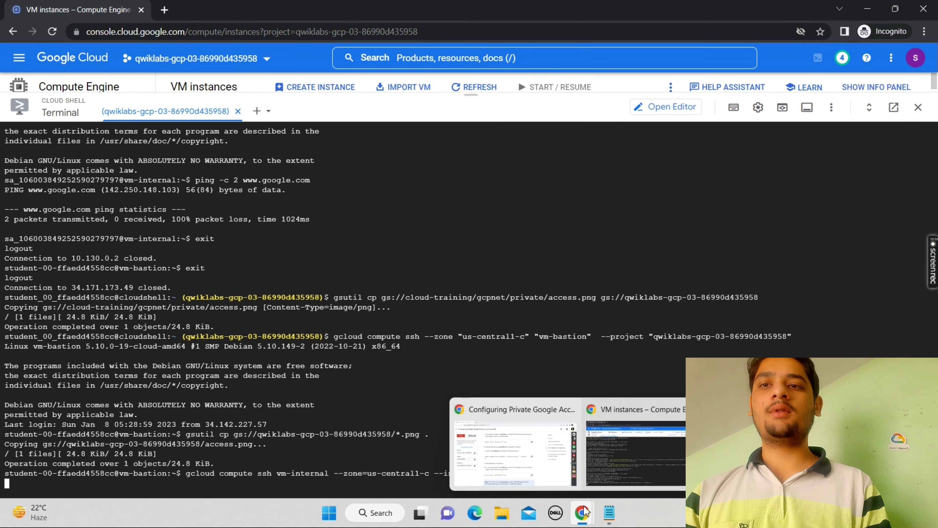
pyautogui.click(530, 466)
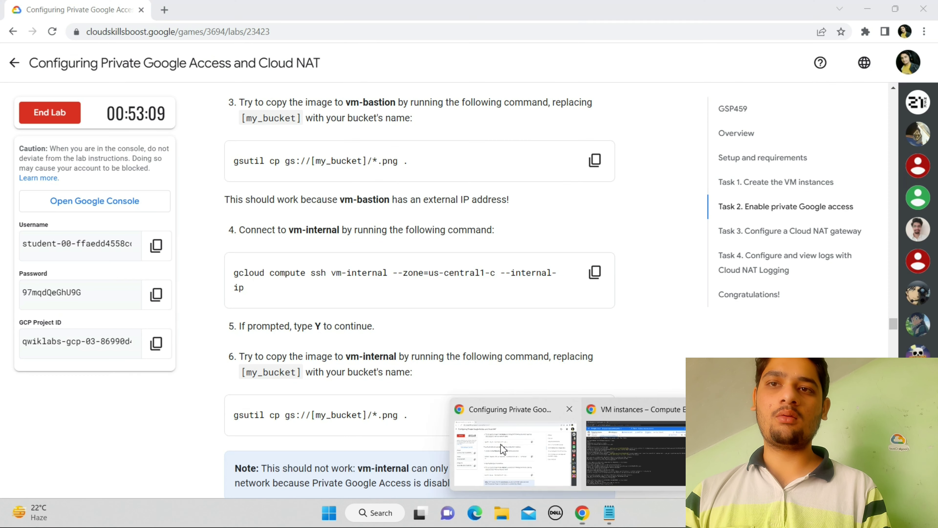
pyautogui.click(503, 449)
pyautogui.click(594, 413)
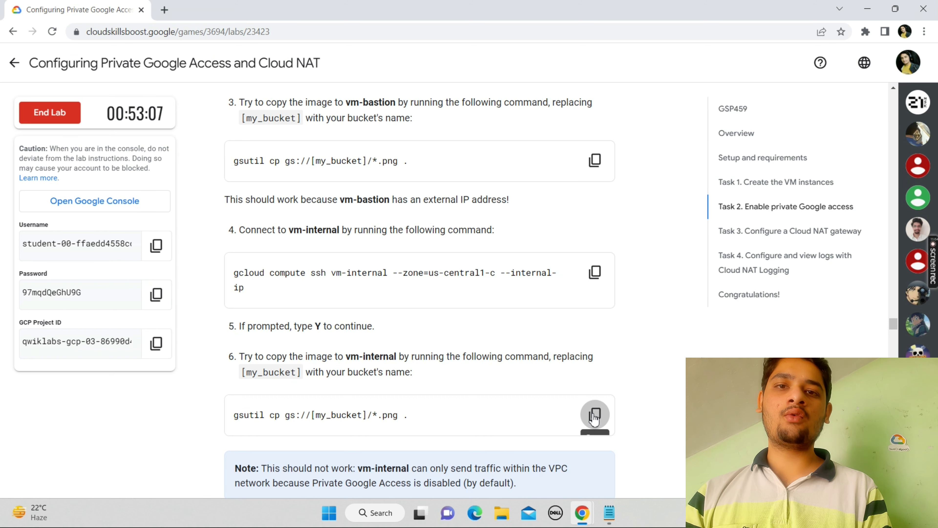
pyautogui.click(605, 516)
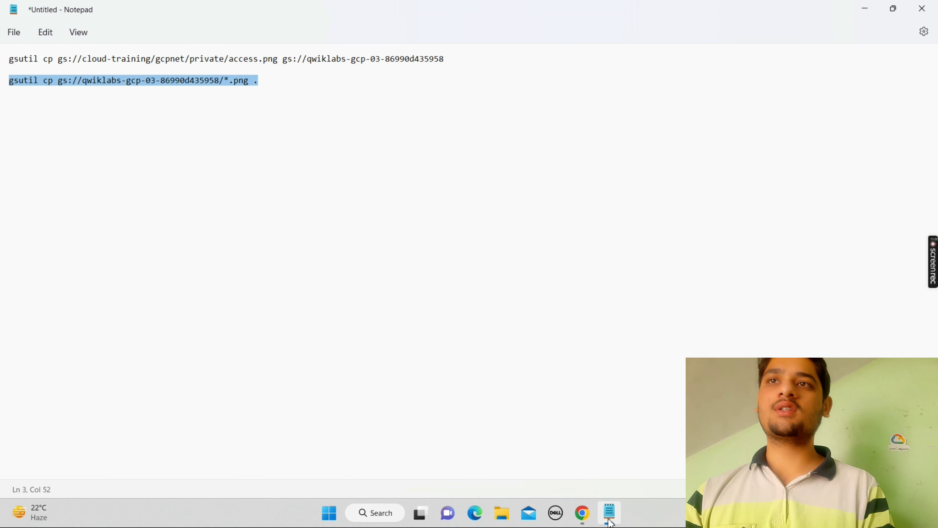
pyautogui.click(571, 263)
pyautogui.hotkey('ctrl', 'v')
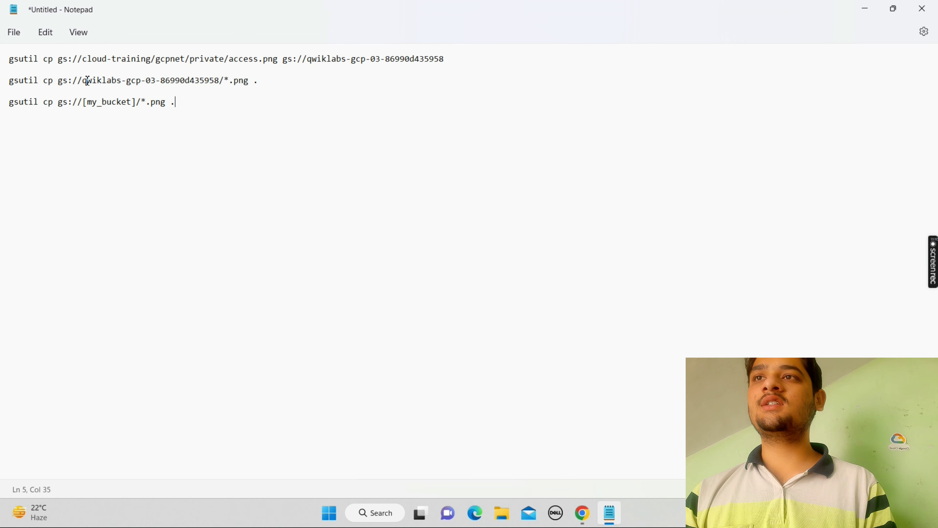
# Replace [my_bucket] in the third Notepad command with qwiklabs-gcp-03-86990d435958 from the second command and copy the full line
pyautogui.moveTo(85, 82); pyautogui.dragTo(217, 82)
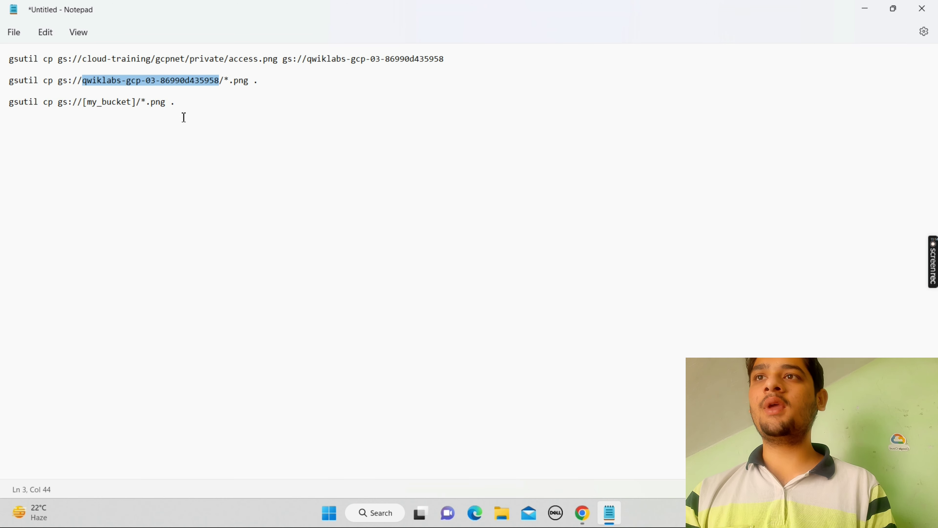
pyautogui.click(136, 102)
pyautogui.press('BackSpace')
pyautogui.press('BackSpace')
pyautogui.press('BackSpace')
pyautogui.press('BackSpace')
pyautogui.press('BackSpace')
pyautogui.press('BackSpace')
pyautogui.press('BackSpace')
pyautogui.press('BackSpace')
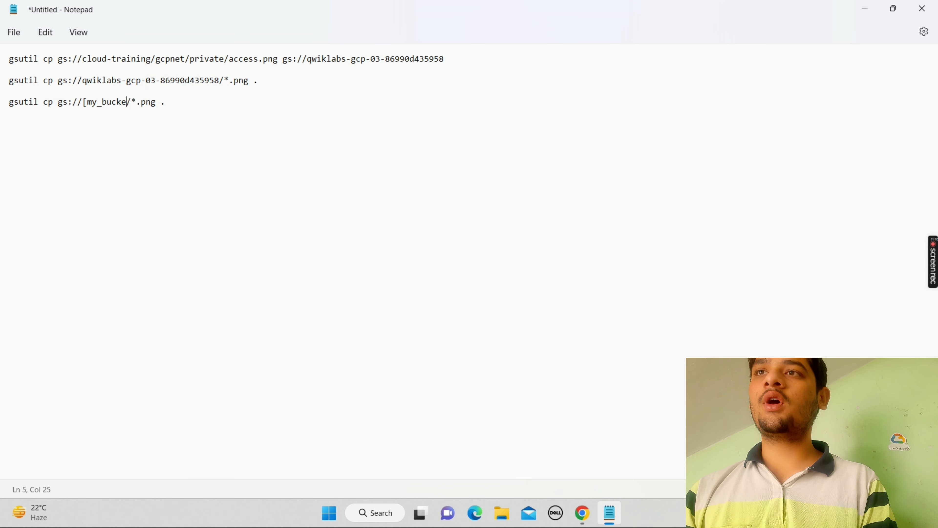
pyautogui.press('BackSpace')
pyautogui.press('BackSpace')
pyautogui.press('BackSpace')
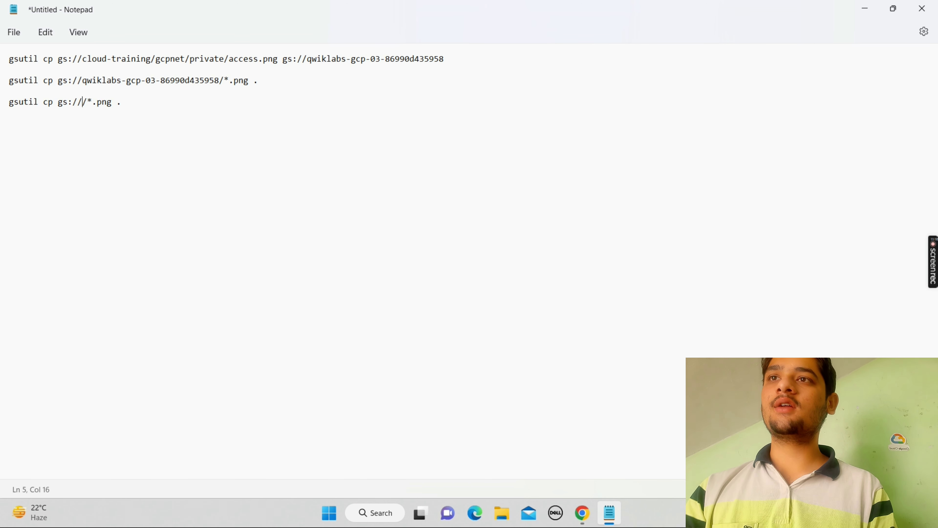
pyautogui.hotkey('ctrl', 'v')
pyautogui.moveTo(258, 103); pyautogui.dragTo(9, 103)
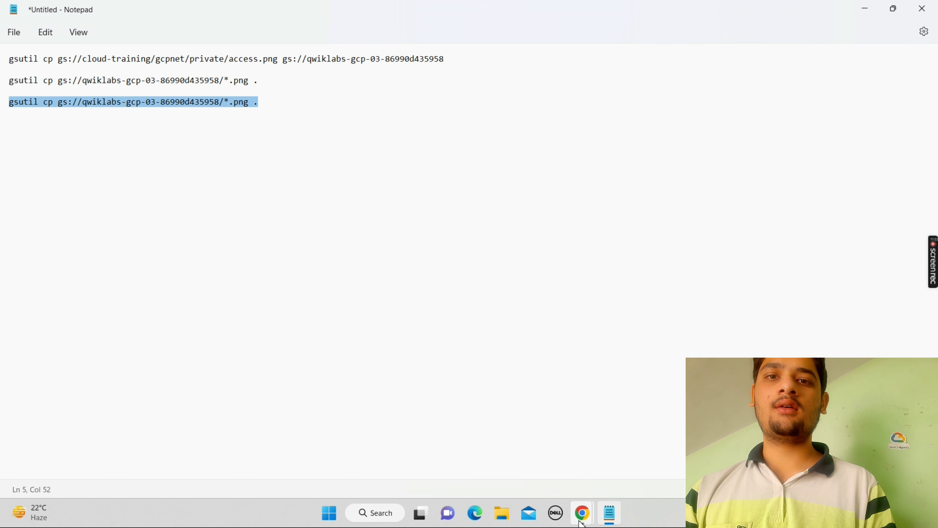
# Switch to Cloud Shell in Chrome and run gsutil cp gs://qwiklabs-gcp-03-86990d435958/*.png . on vm-internal
pyautogui.moveTo(582, 513)
pyautogui.click(614, 452)
pyautogui.hotkey('ctrl', 'v')
pyautogui.press('Return')
# Check the lab page's instructions on ending the copy request and terminate the running gsutil command on vm-internal
pyautogui.moveTo(571, 517)
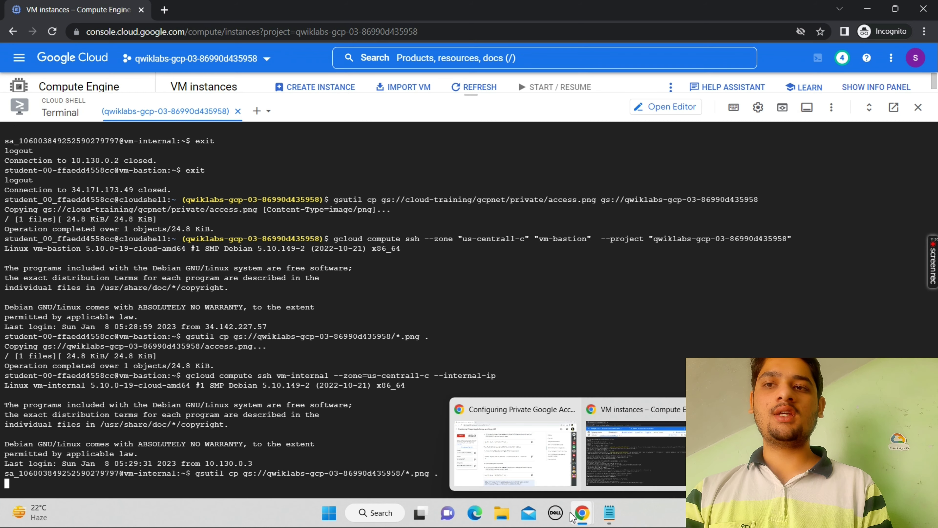
pyautogui.click(506, 448)
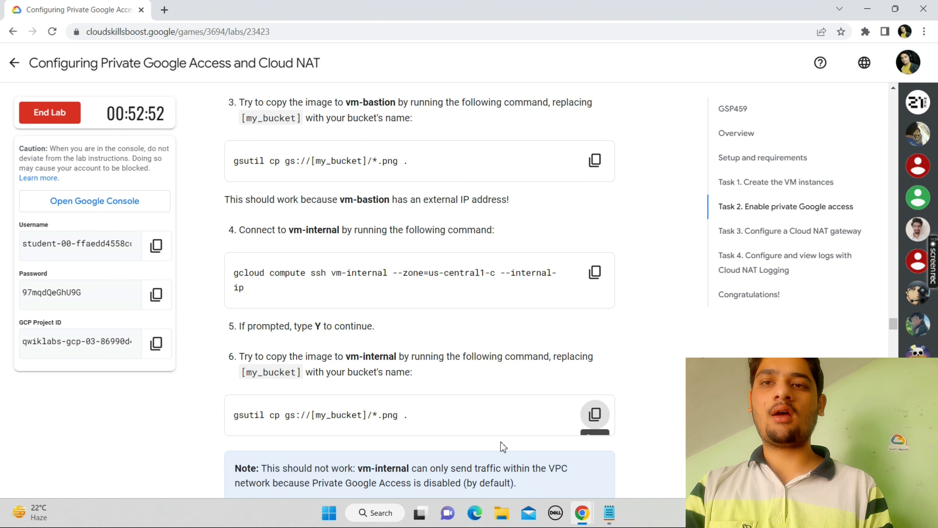
pyautogui.scroll(-1, 503, 442)
pyautogui.scroll(-5, 503, 443)
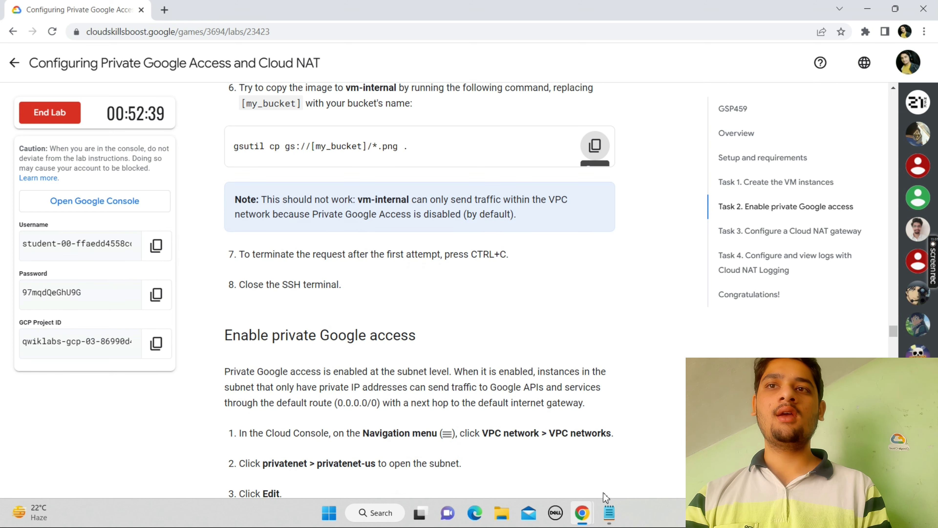
pyautogui.moveTo(609, 513)
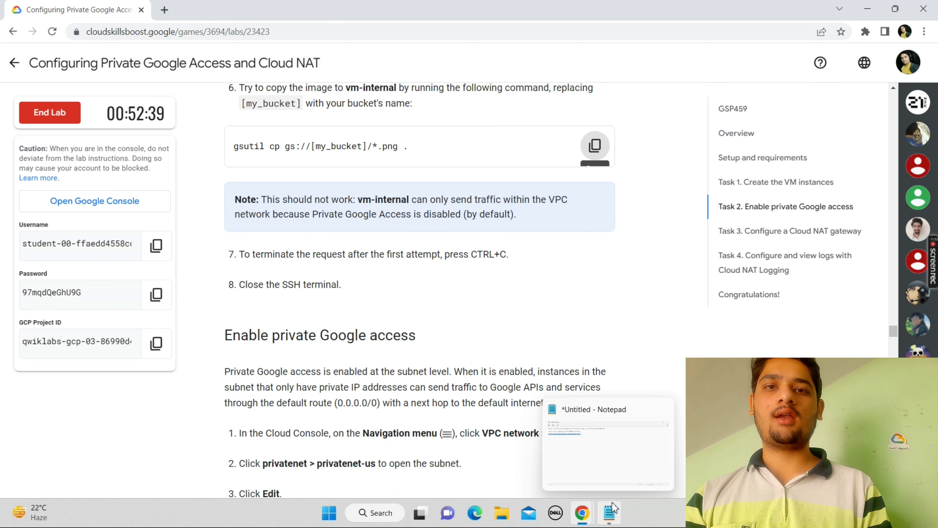
pyautogui.click(611, 453)
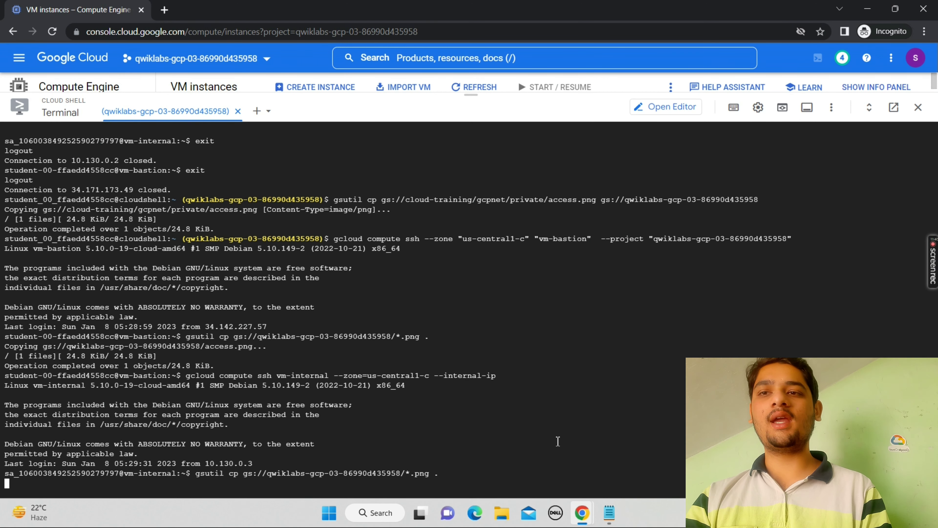
pyautogui.moveTo(580, 521)
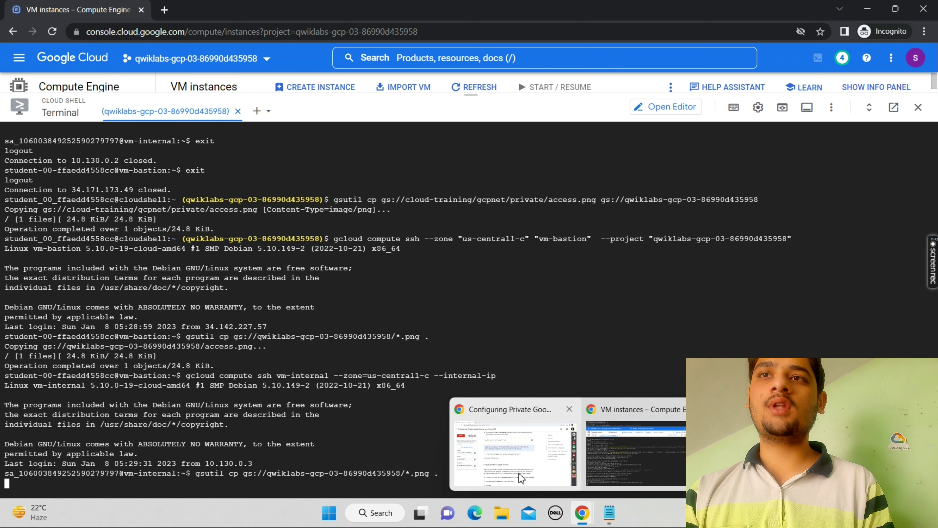
pyautogui.click(521, 477)
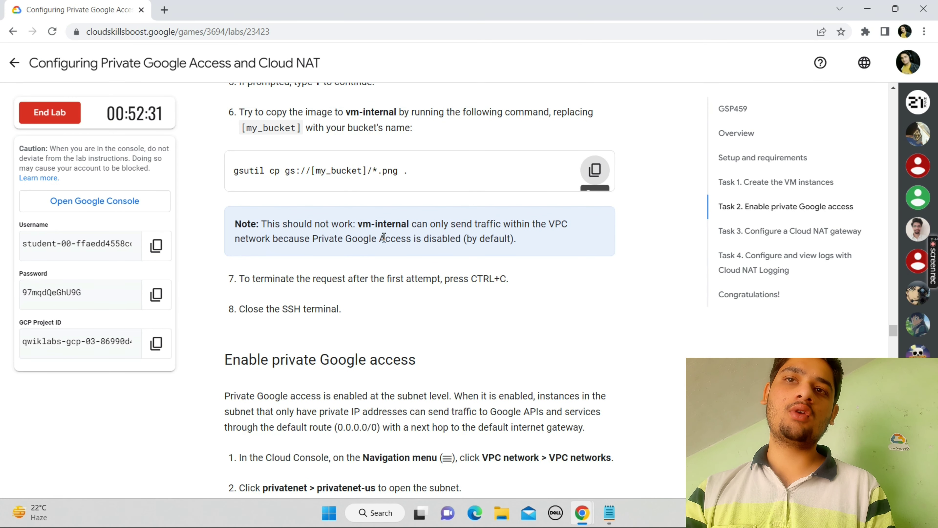
pyautogui.moveTo(582, 513)
pyautogui.click(599, 476)
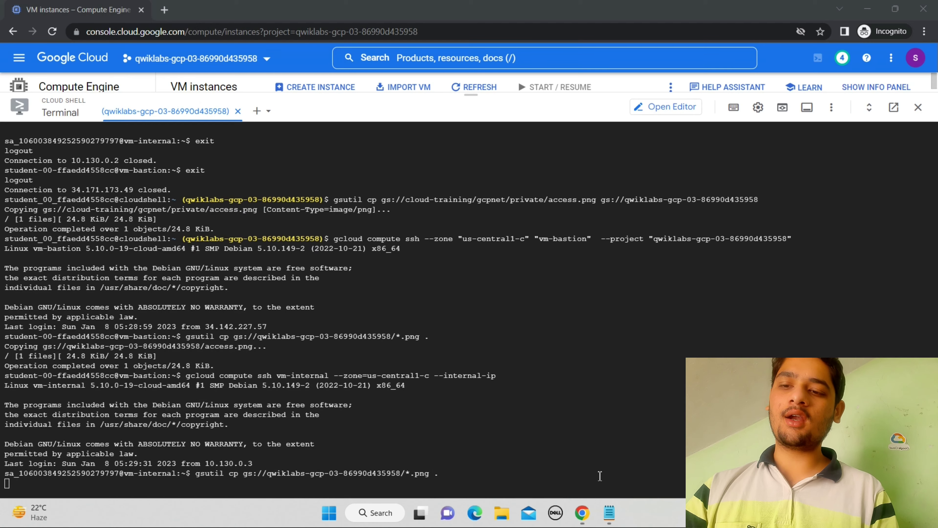
pyautogui.hotkey('ctrl', 'c')
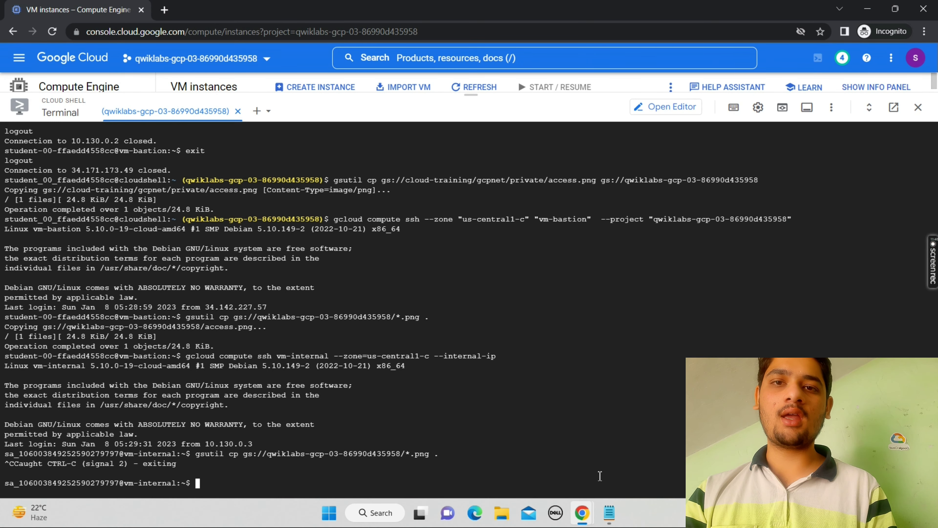
# Read the lab's Enable private Google access section and close the vm-internal SSH session with exit in Cloud Shell
pyautogui.moveTo(572, 513)
pyautogui.click(514, 462)
pyautogui.scroll(-3, 513, 462)
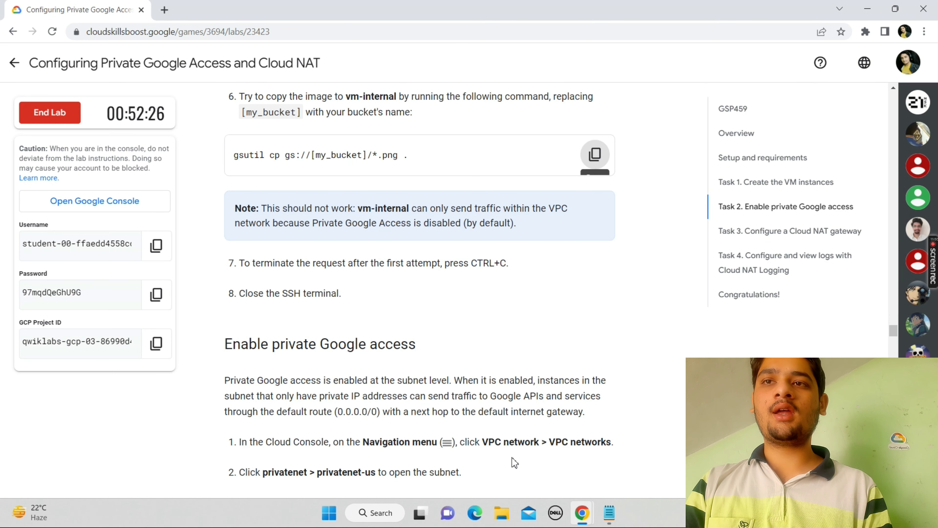
pyautogui.scroll(-3, 512, 457)
pyautogui.moveTo(583, 516)
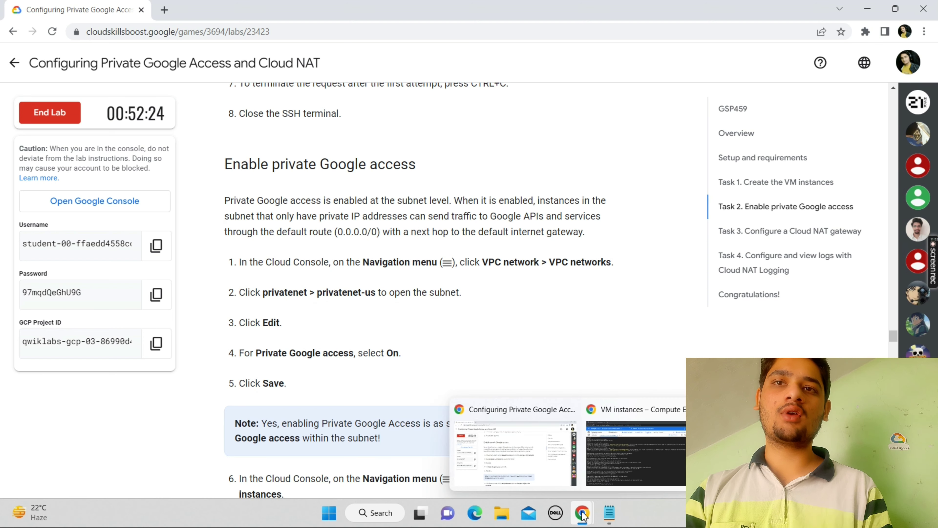
pyautogui.click(617, 455)
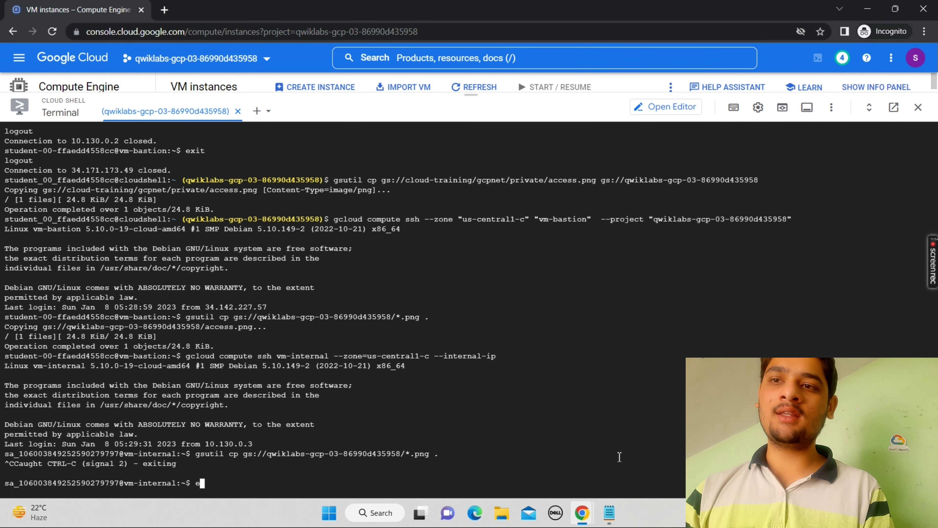
pyautogui.press('Return')
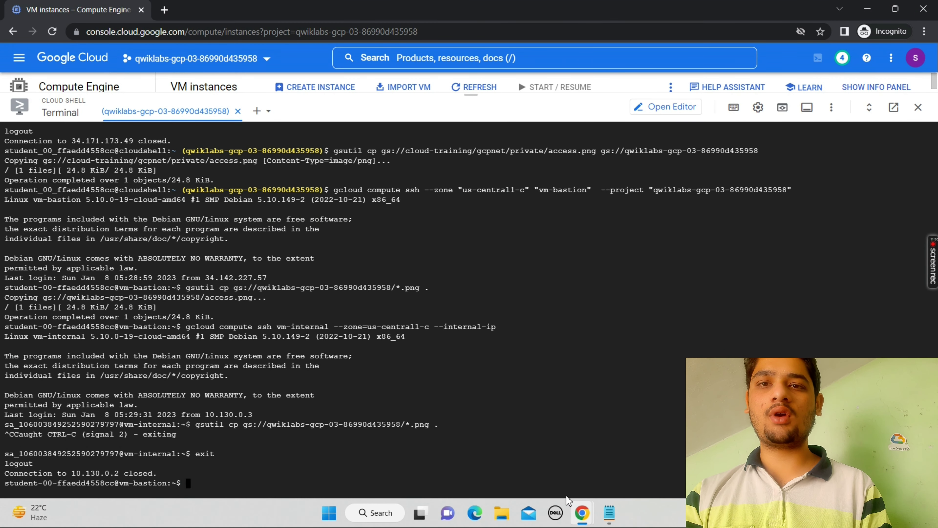
# Review the lab's Private Google Access steps, shrink Cloud Shell and open the VPC networks page by searching the console for vpc networks
pyautogui.moveTo(583, 514)
pyautogui.click(528, 463)
pyautogui.scroll(-2, 528, 462)
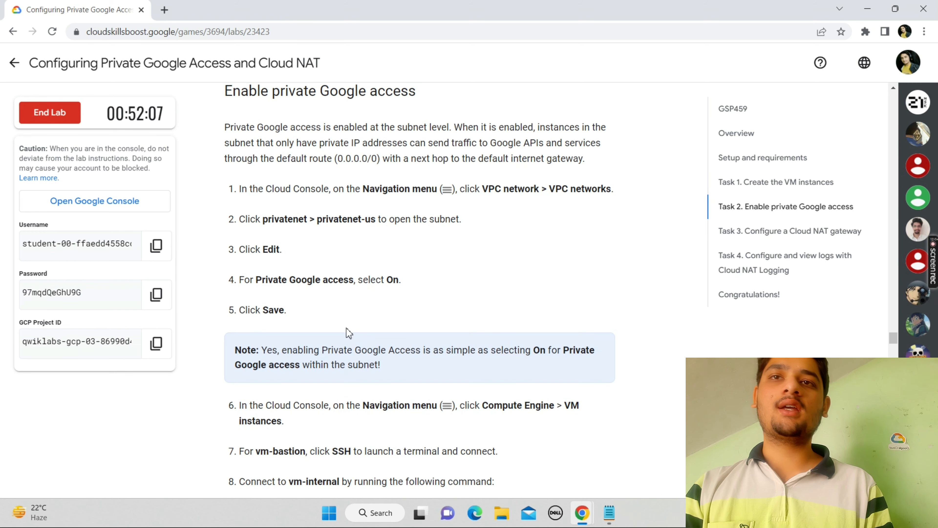
pyautogui.moveTo(584, 519)
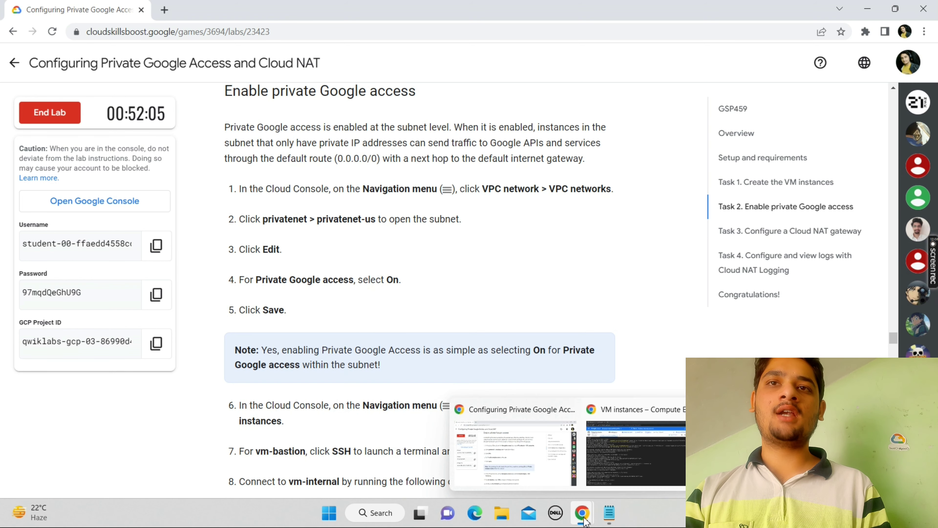
pyautogui.click(613, 434)
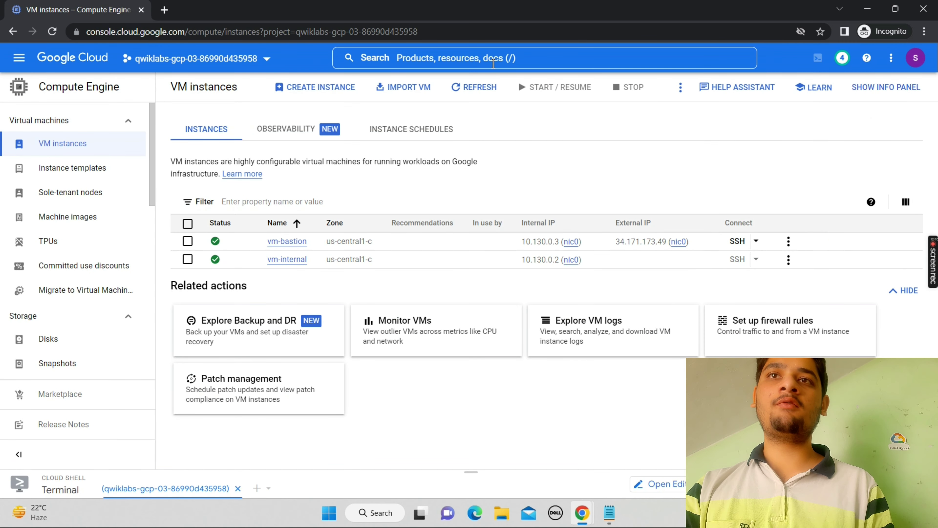
pyautogui.click(493, 63)
pyautogui.write('vp')
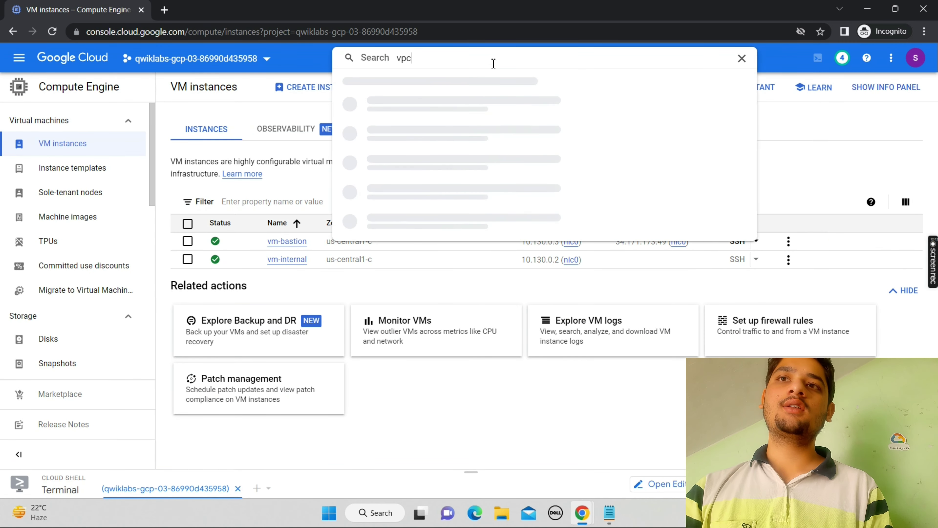
pyautogui.write('c')
pyautogui.click(408, 77)
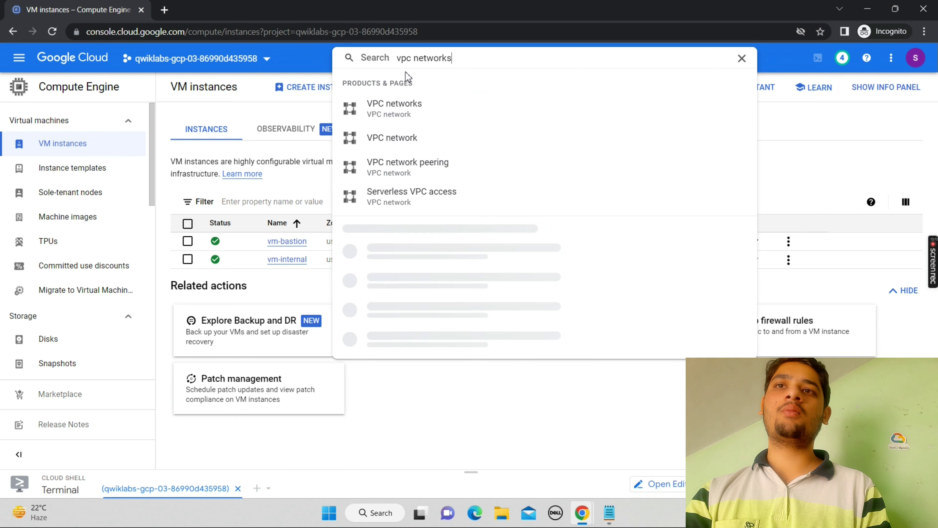
pyautogui.click(384, 122)
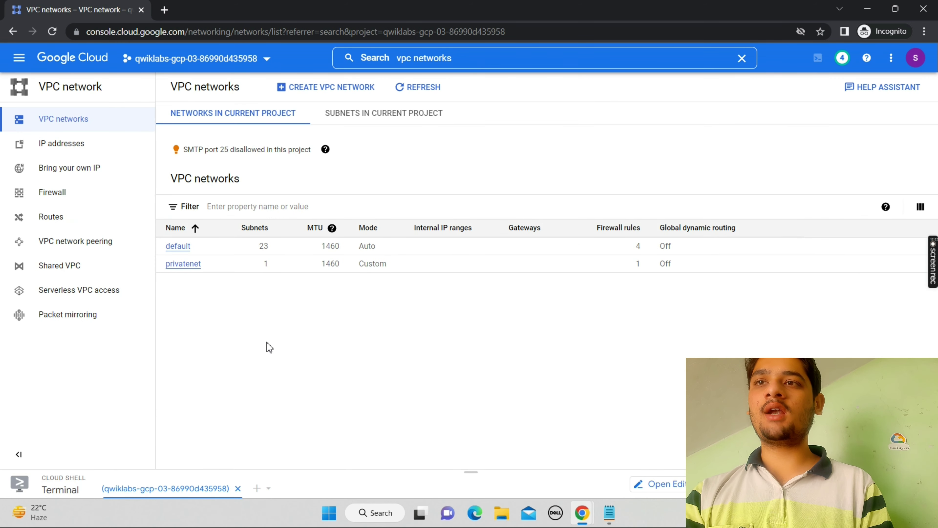
pyautogui.click(181, 265)
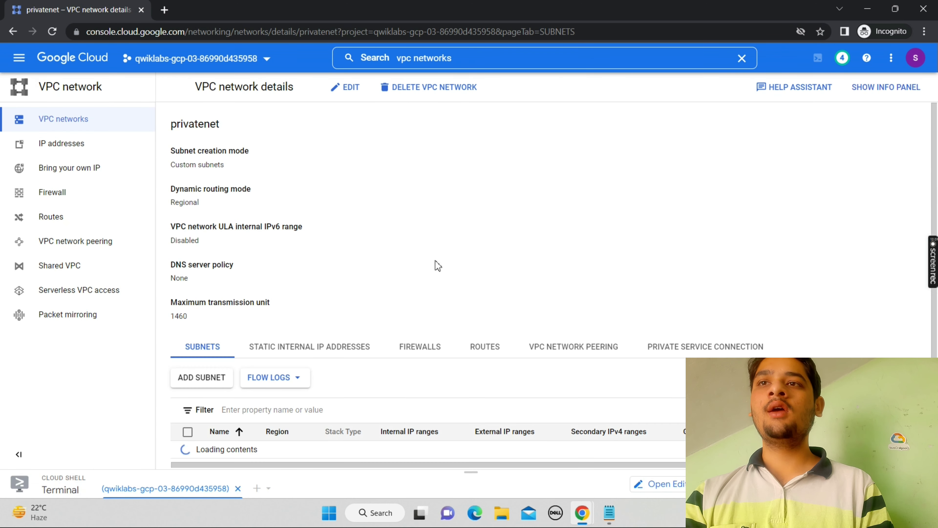
pyautogui.click(344, 89)
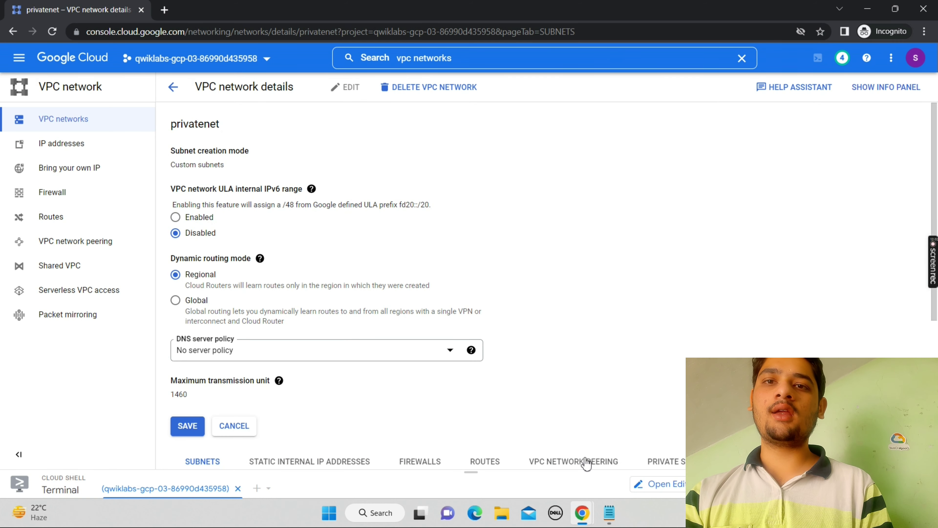
pyautogui.moveTo(582, 513)
pyautogui.click(513, 433)
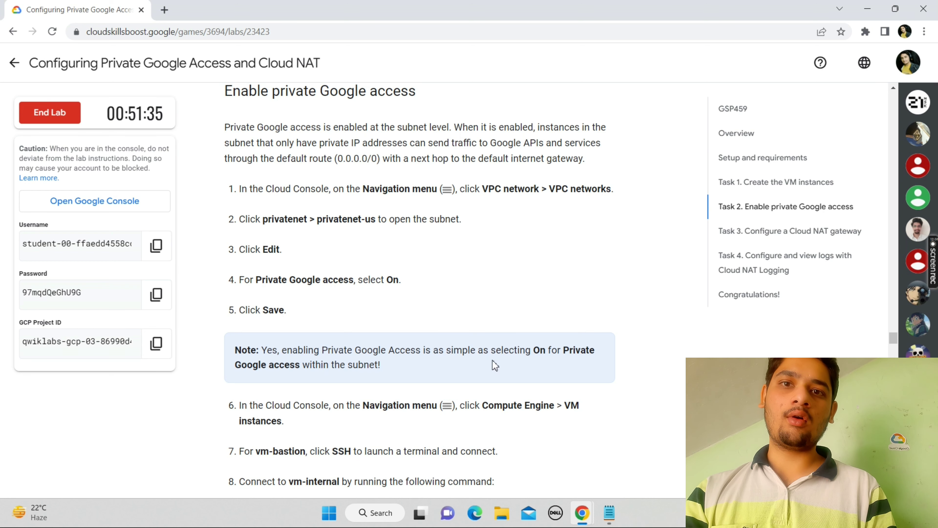
pyautogui.moveTo(582, 512)
pyautogui.click(628, 430)
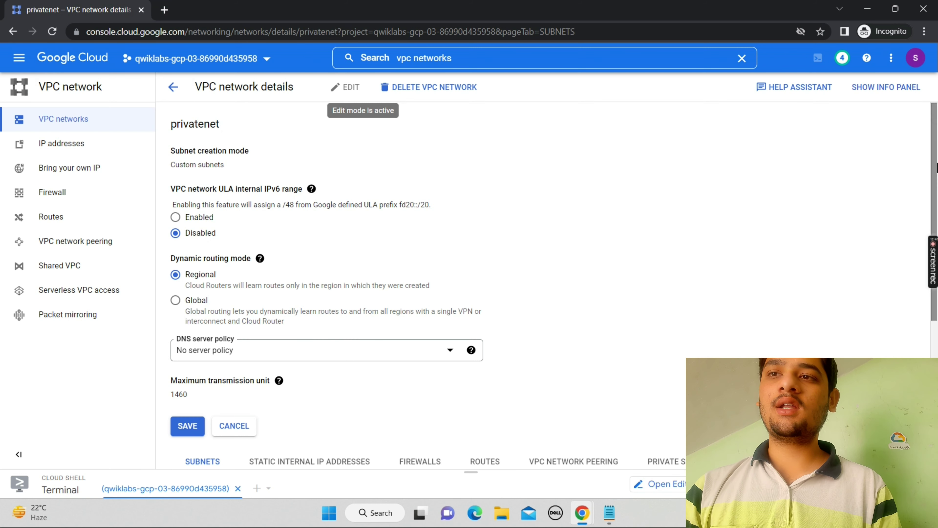
pyautogui.scroll(-2, 936, 226)
pyautogui.scroll(-5, 936, 226)
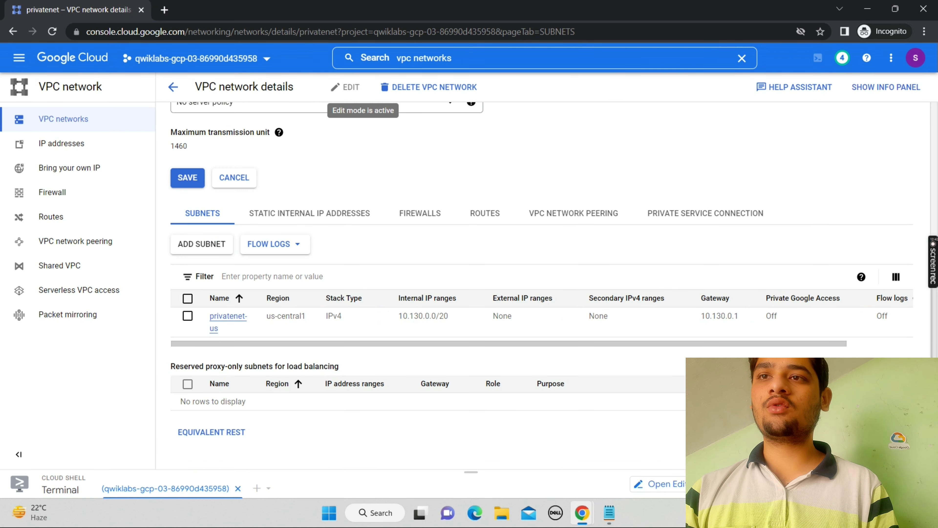
pyautogui.scroll(7, 366, 187)
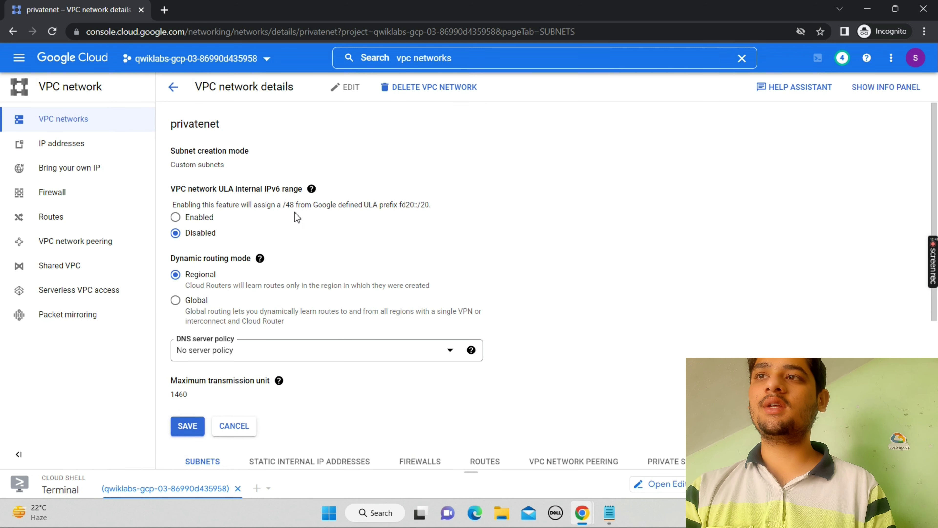
pyautogui.click(174, 88)
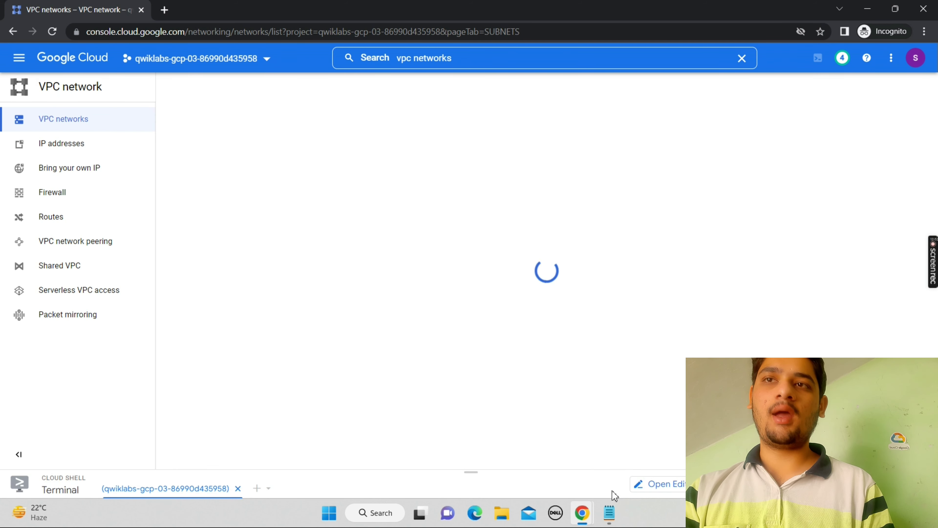
# Recheck the lab's Private Google Access instructions and open the privatenet-us subnet from the privatenet network's details
pyautogui.moveTo(583, 512)
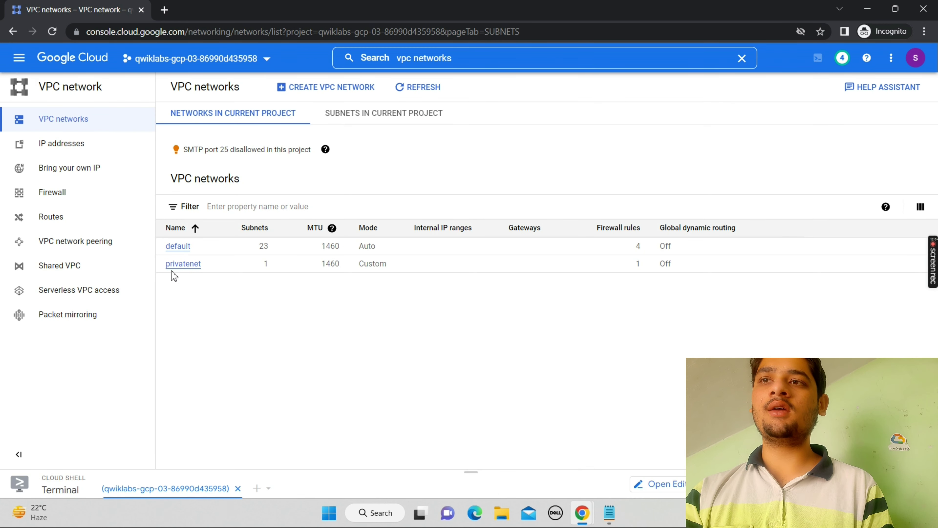
pyautogui.click(181, 264)
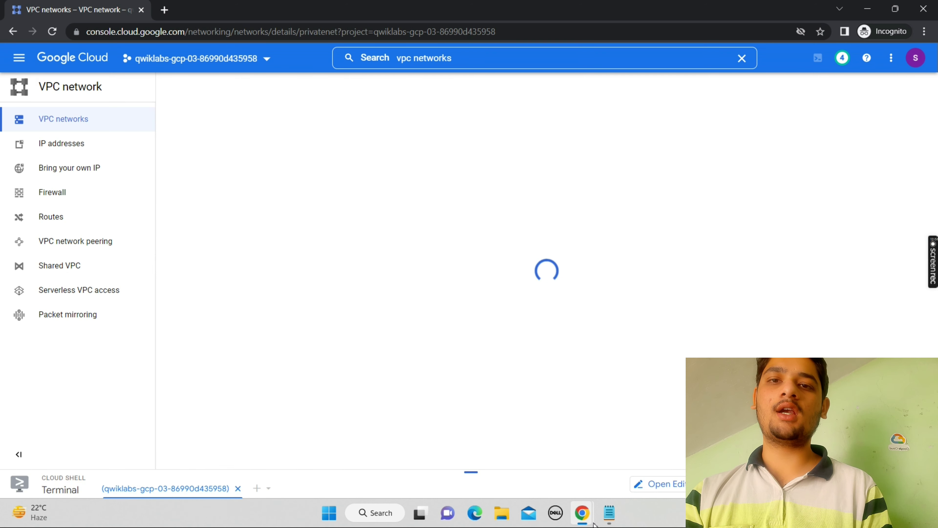
pyautogui.moveTo(587, 522)
pyautogui.click(523, 470)
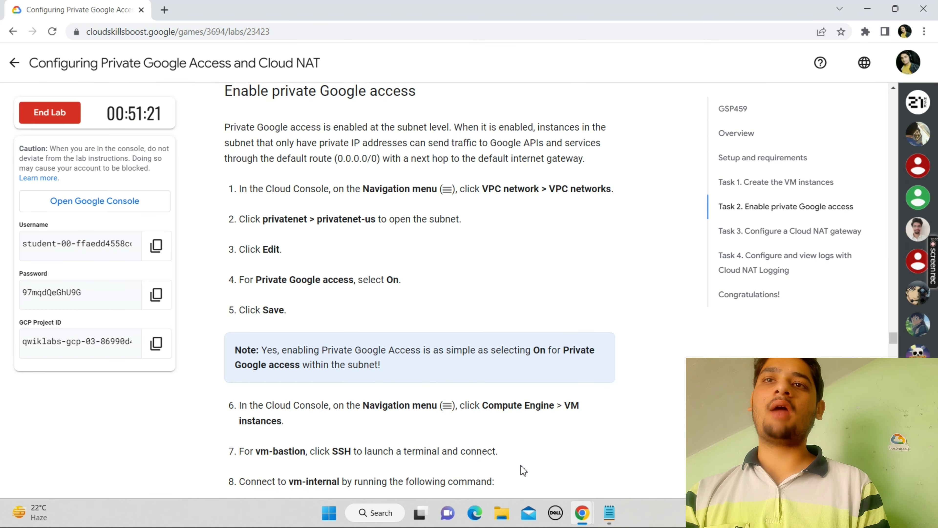
pyautogui.click(628, 455)
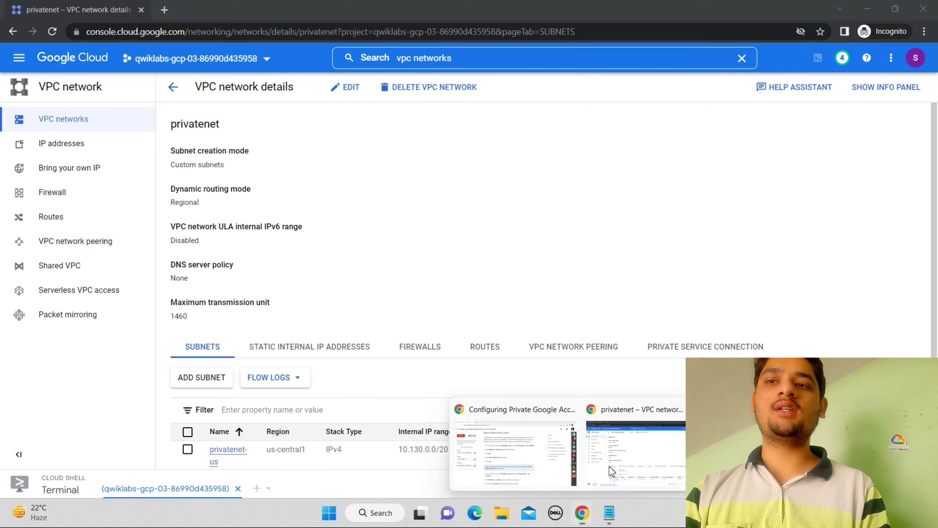
pyautogui.click(226, 454)
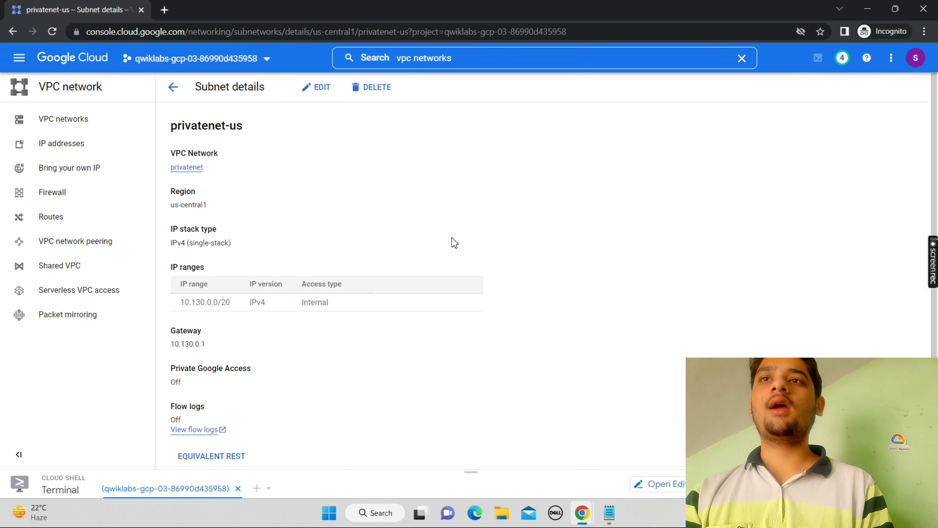
# Edit the privatenet-us subnet to turn Private Google Access on and save the change
pyautogui.click(319, 92)
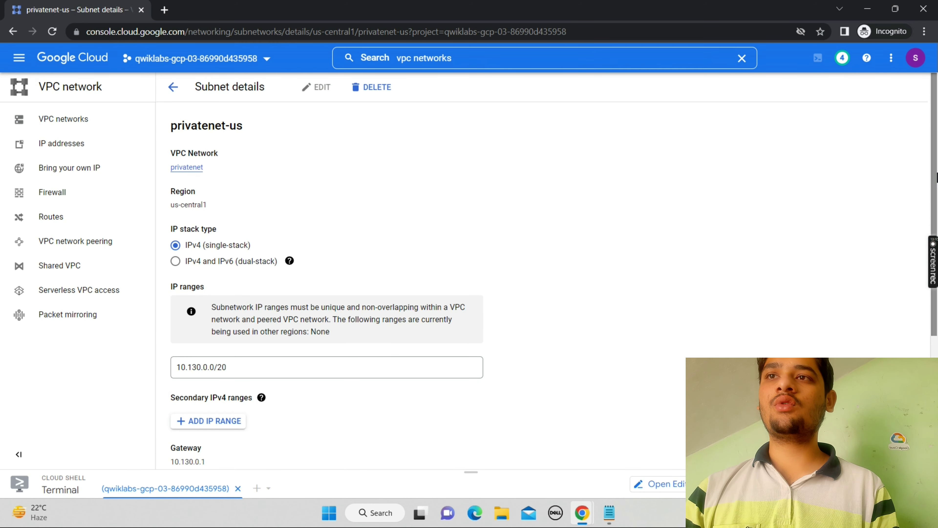
pyautogui.scroll(-5, 936, 339)
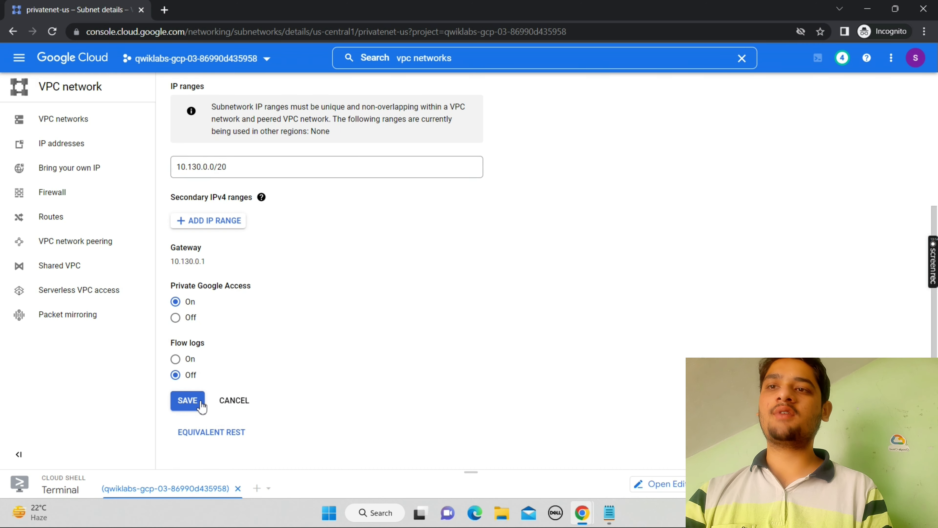
pyautogui.click(187, 400)
# Copy the gcloud compute ssh vm-internal --zone=us-central1-c --internal-ip command from the lab instructions
pyautogui.moveTo(580, 511)
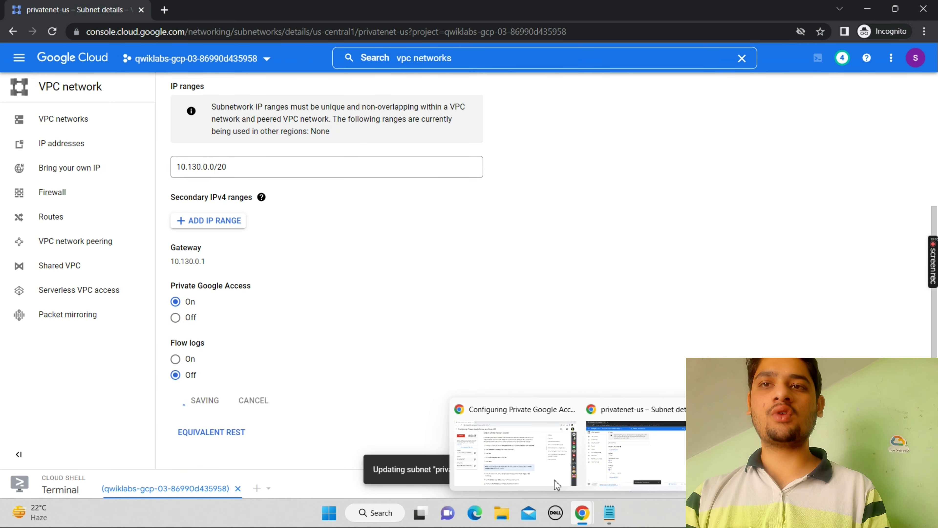
pyautogui.click(538, 466)
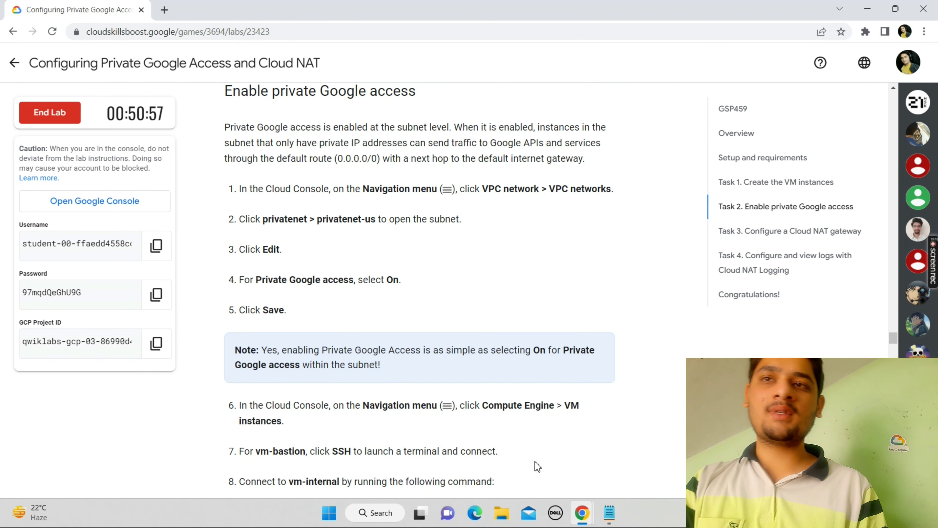
pyautogui.scroll(-5, 538, 467)
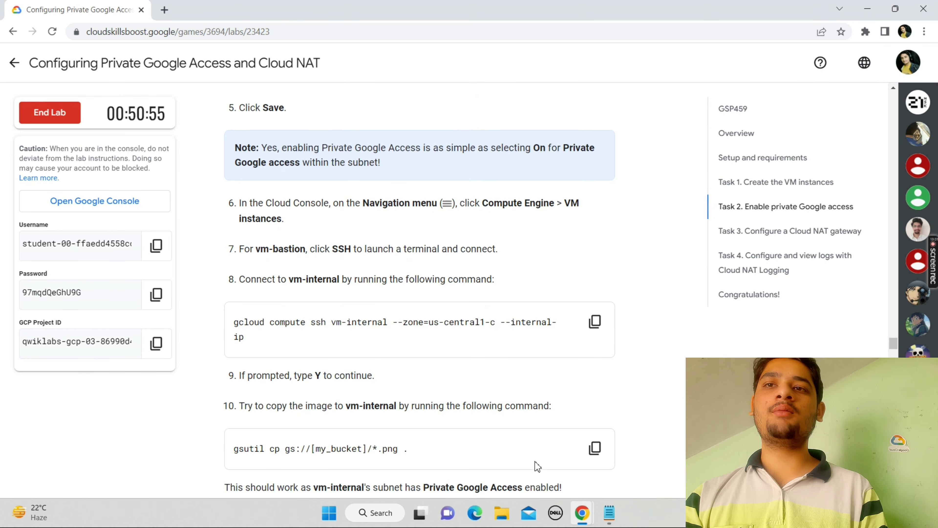
pyautogui.scroll(-1, 537, 467)
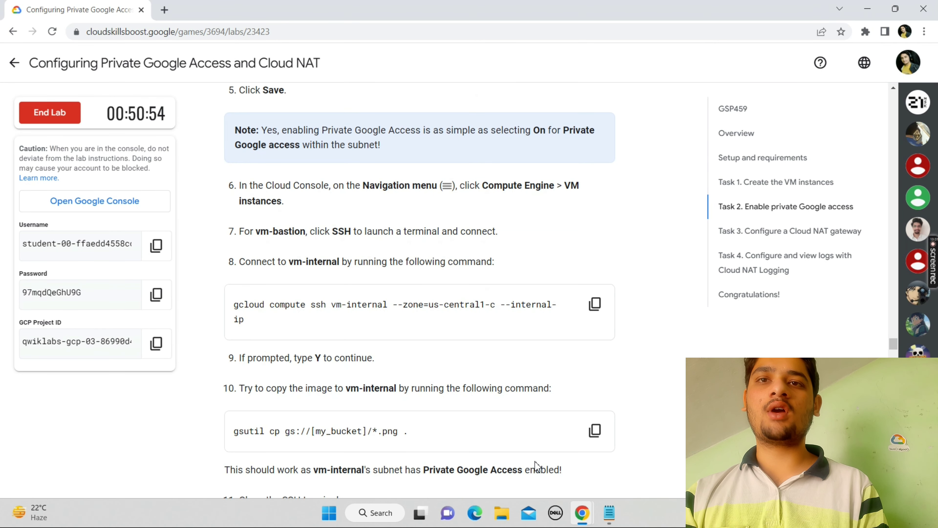
pyautogui.click(595, 314)
# Return to the Cloud console, dismiss the subnet update message and open the Compute Engine VM instances page
pyautogui.moveTo(583, 502)
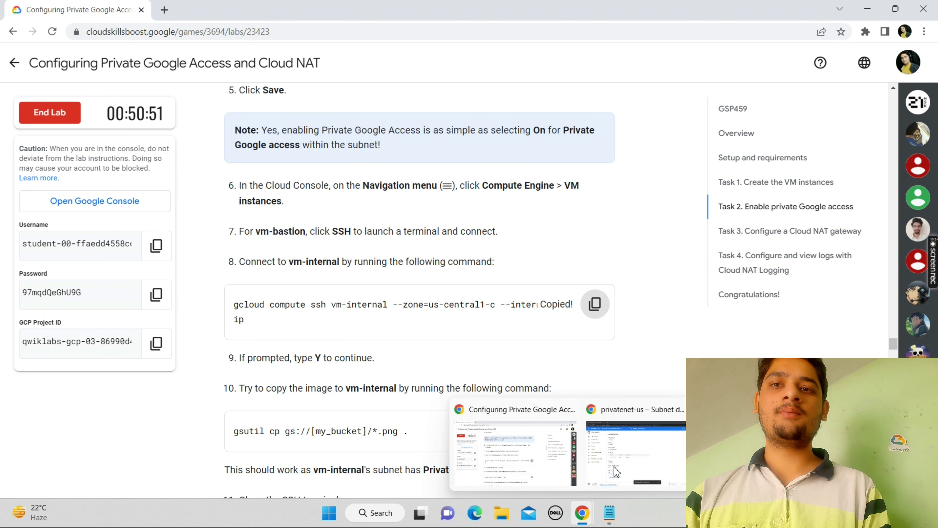
pyautogui.click(614, 472)
pyautogui.click(571, 474)
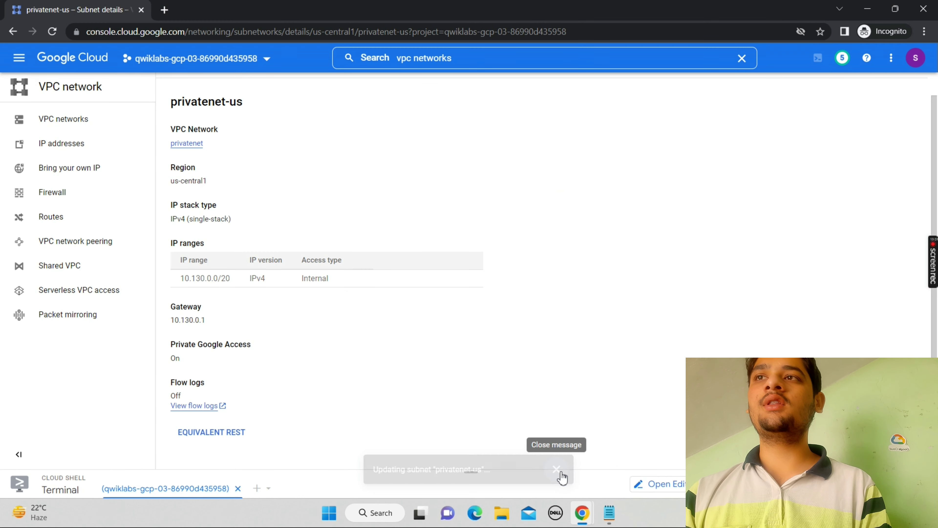
pyautogui.click(19, 58)
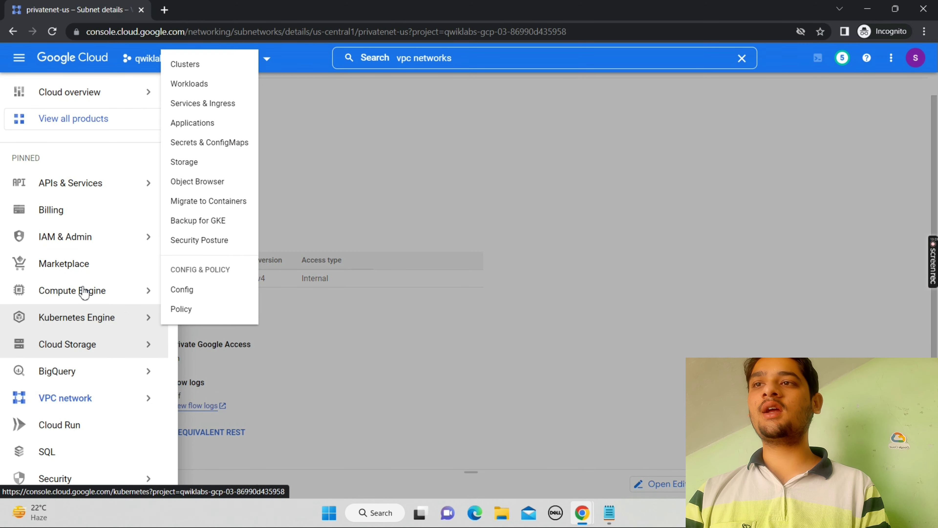
pyautogui.click(84, 296)
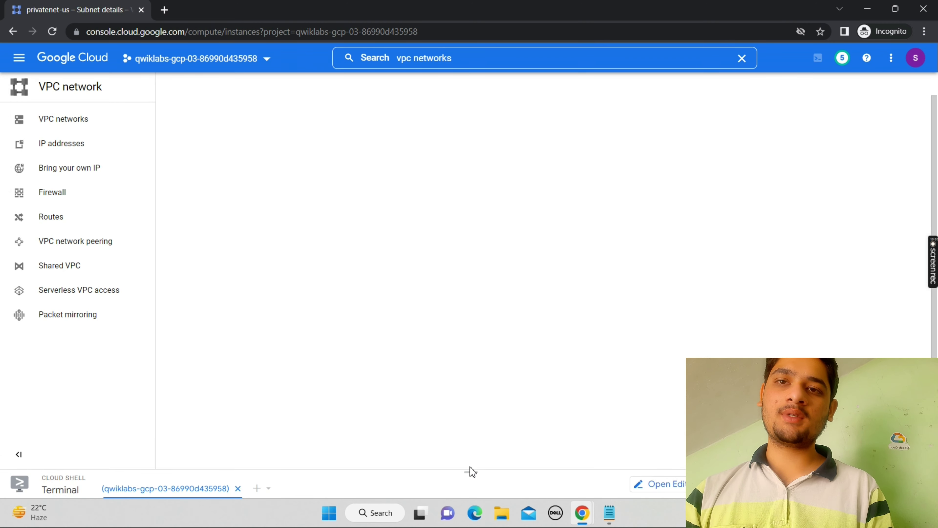
# Enlarge Cloud Shell and close the vm-bastion SSH session with exit
pyautogui.moveTo(472, 472); pyautogui.dragTo(466, 295)
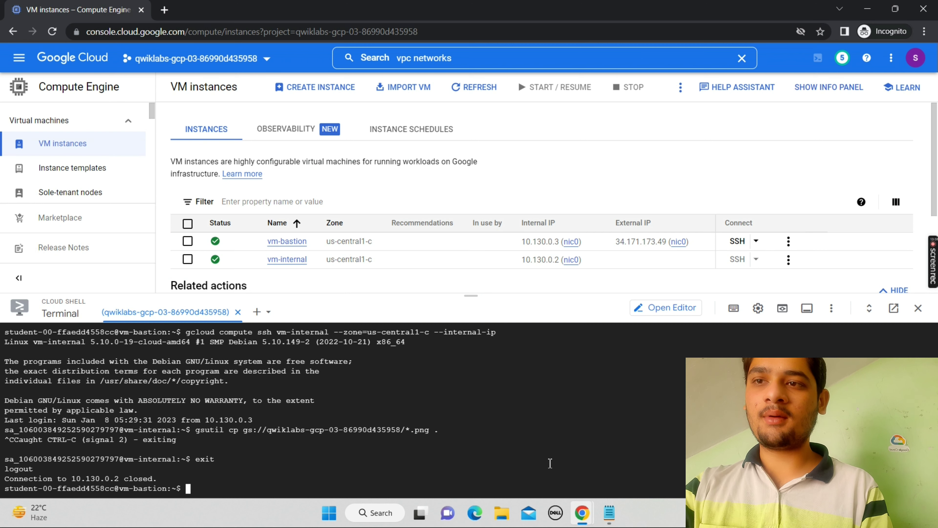
pyautogui.write('it')
pyautogui.press('Return')
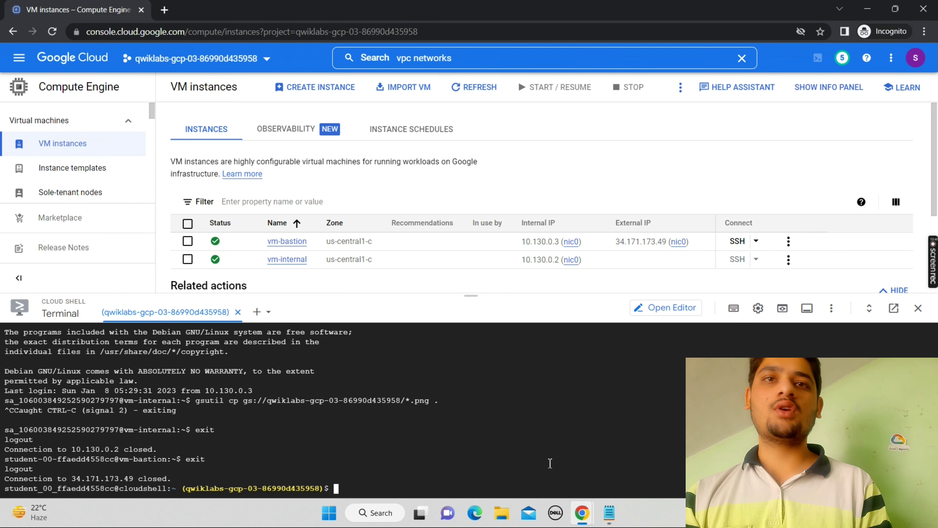
# Connect to vm-bastion over SSH by running its gcloud command in Cloud Shell
pyautogui.click(756, 241)
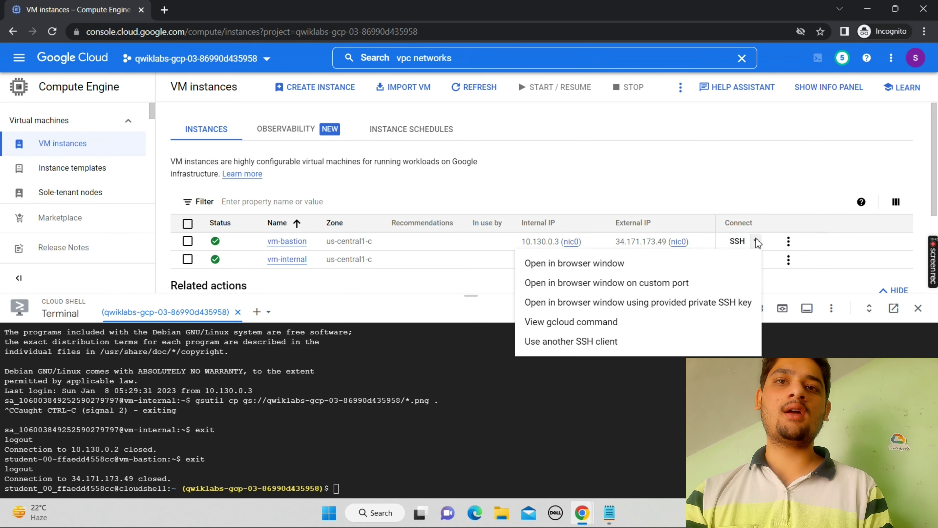
pyautogui.click(618, 330)
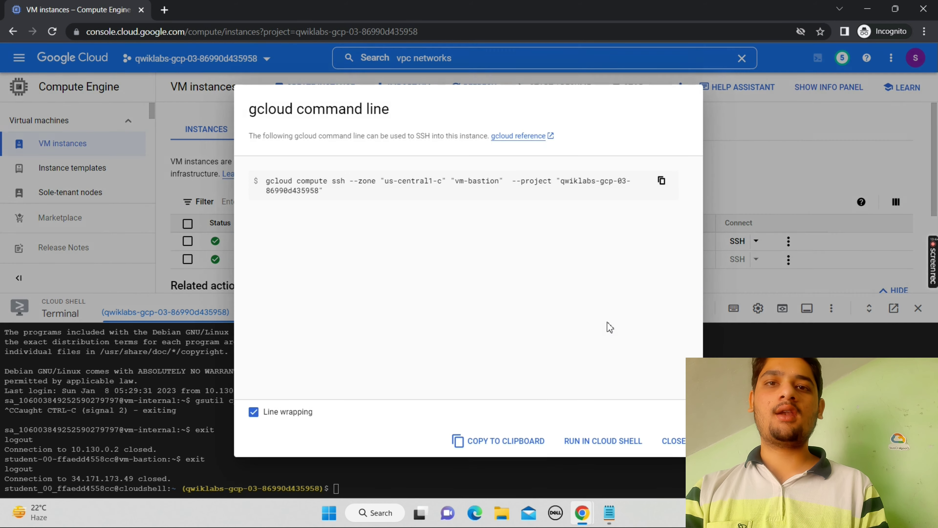
pyautogui.click(594, 441)
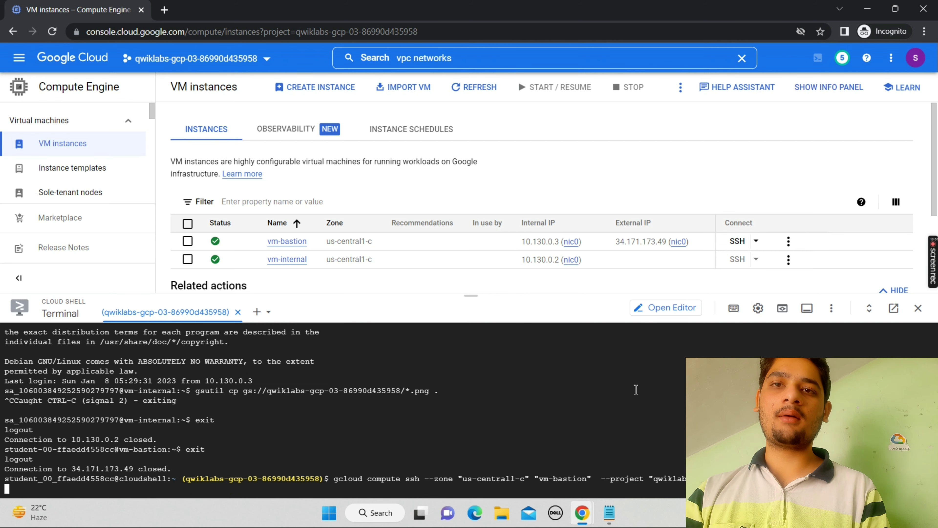
# Expand Cloud Shell and run gcloud compute ssh vm-internal --zone=us-central1-c --internal-ip on vm-bastion
pyautogui.moveTo(470, 295); pyautogui.dragTo(453, 25)
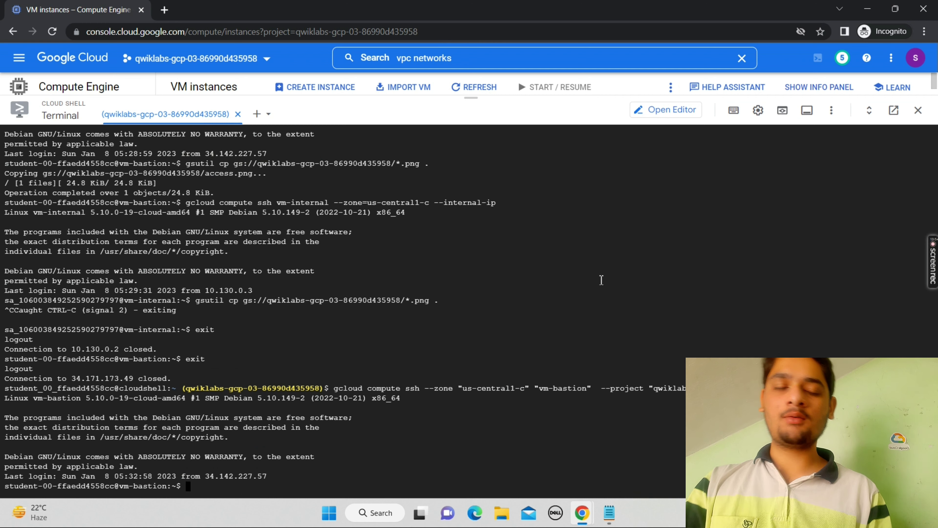
pyautogui.hotkey('ctrl', 'v')
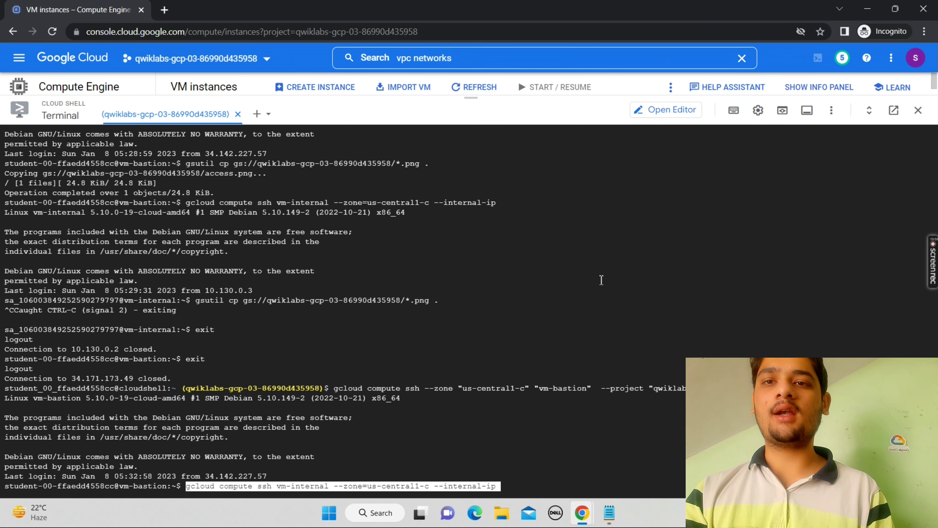
pyautogui.press('Return')
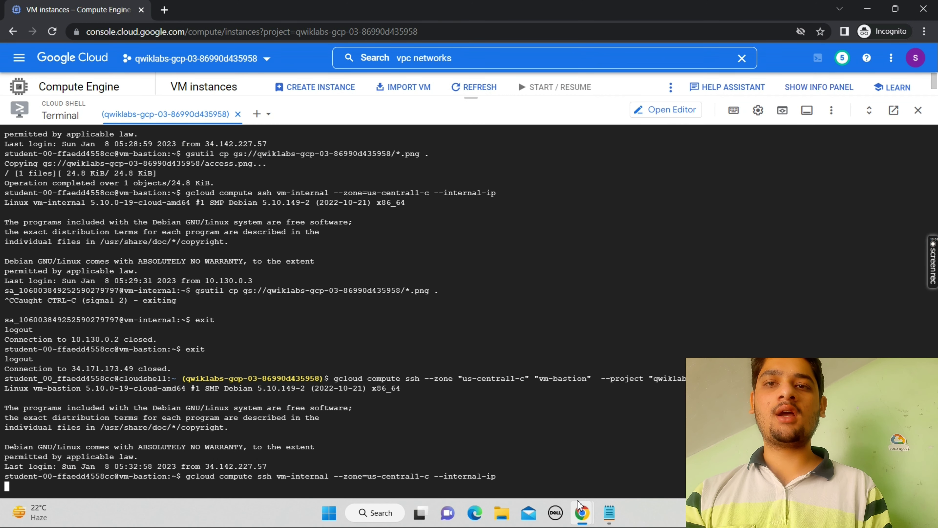
# Copy gsutil cp gs://[my_bucket]/*.png . from the lab's step 10 and paste it as a new line in Notepad
pyautogui.click(530, 456)
pyautogui.scroll(-1, 532, 461)
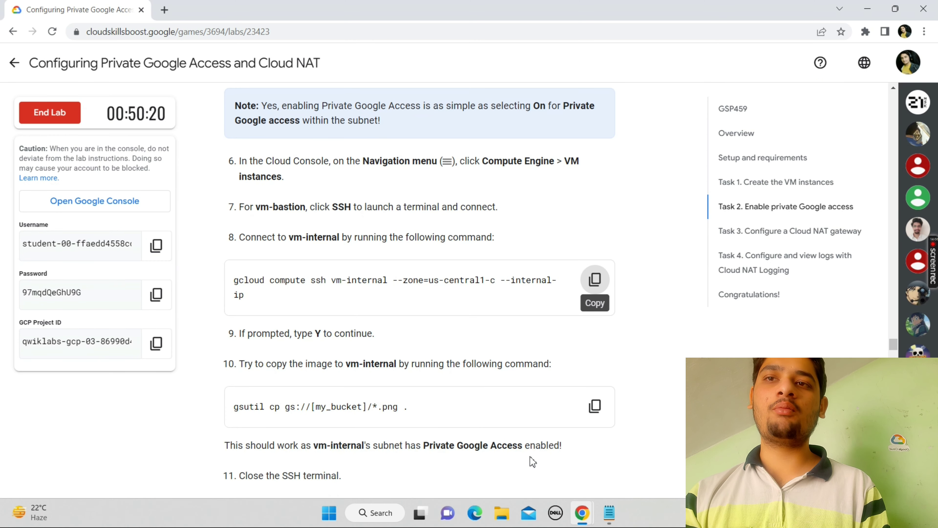
pyautogui.scroll(-4, 532, 461)
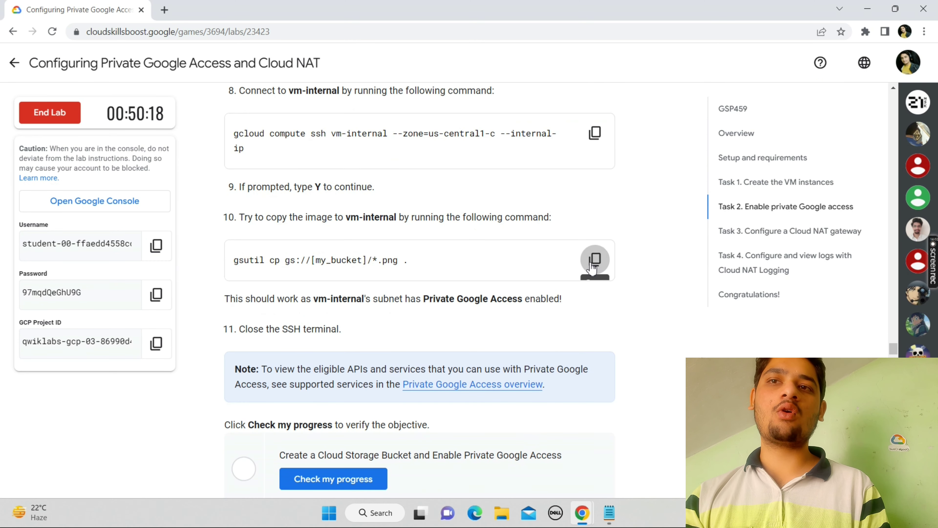
pyautogui.click(592, 267)
pyautogui.click(535, 411)
pyautogui.click(434, 188)
pyautogui.hotkey('ctrl', 'v')
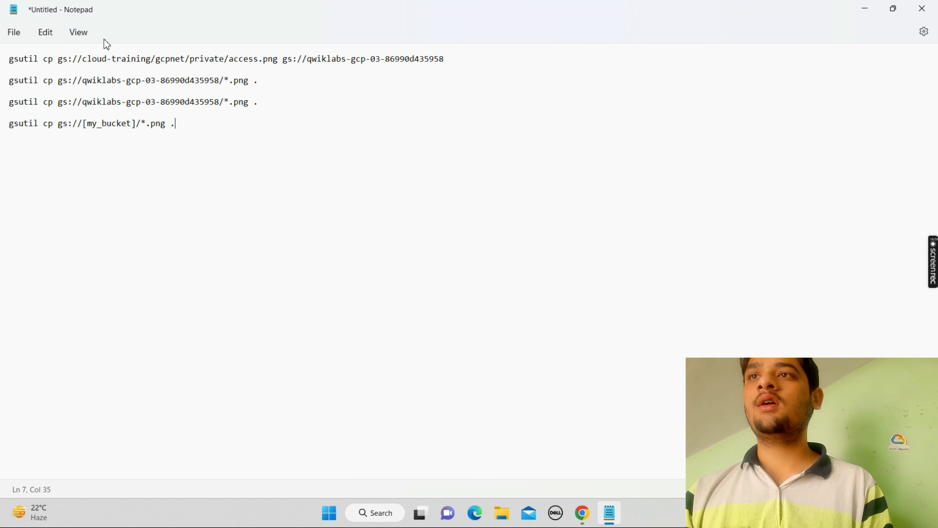
# Replace the [my_bucket] placeholder in the last Notepad line with the bucket name qwiklabs-gcp-03-86990d435958
pyautogui.moveTo(84, 107); pyautogui.dragTo(215, 103)
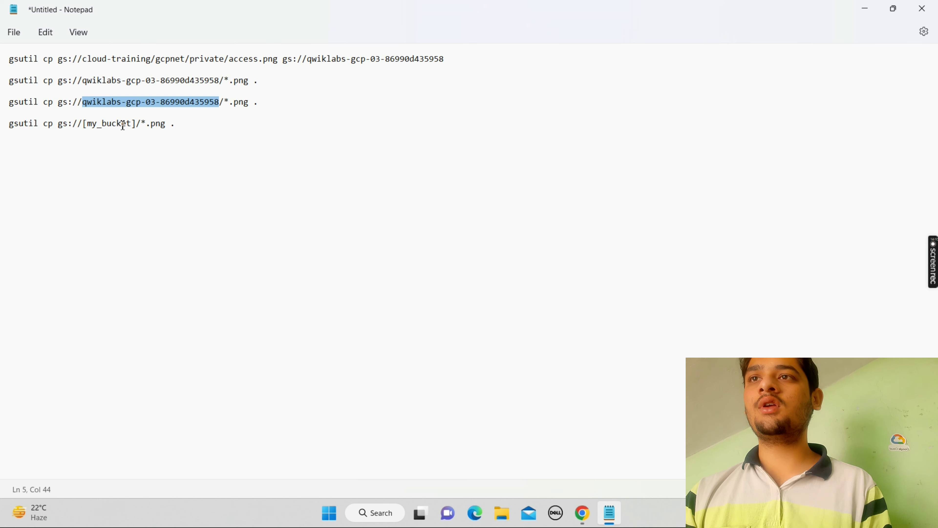
pyautogui.click(137, 123)
pyautogui.press('BackSpace')
pyautogui.press('BackSpace')
pyautogui.press('BackSpace')
pyautogui.press('BackSpace')
pyautogui.press('BackSpace')
pyautogui.press('BackSpace')
pyautogui.press('BackSpace')
pyautogui.press('BackSpace')
pyautogui.press('BackSpace')
pyautogui.press('BackSpace')
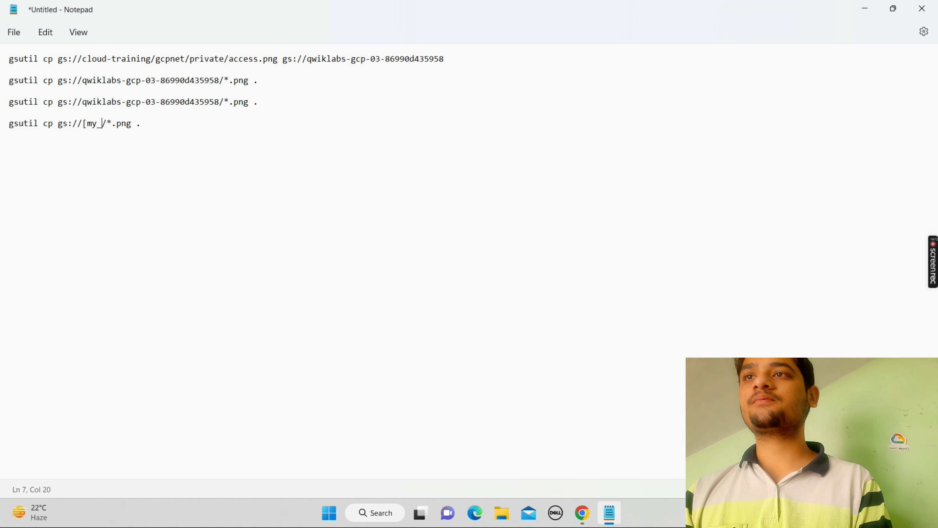
pyautogui.press('BackSpace')
pyautogui.hotkey('ctrl', 'v')
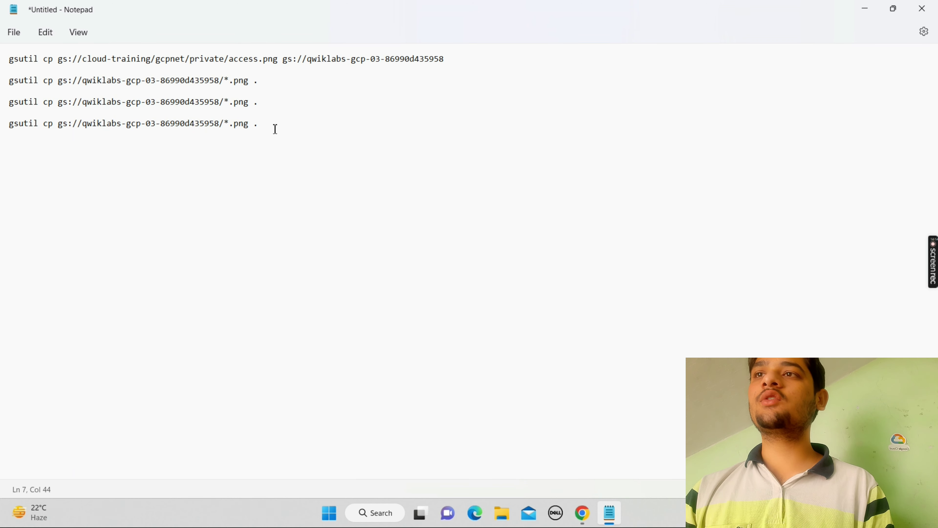
# Copy the completed command from Notepad and run gsutil cp gs://qwiklabs-gcp-03-86990d435958/*.png . on vm-internal in Cloud Shell
pyautogui.moveTo(275, 129); pyautogui.dragTo(8, 124)
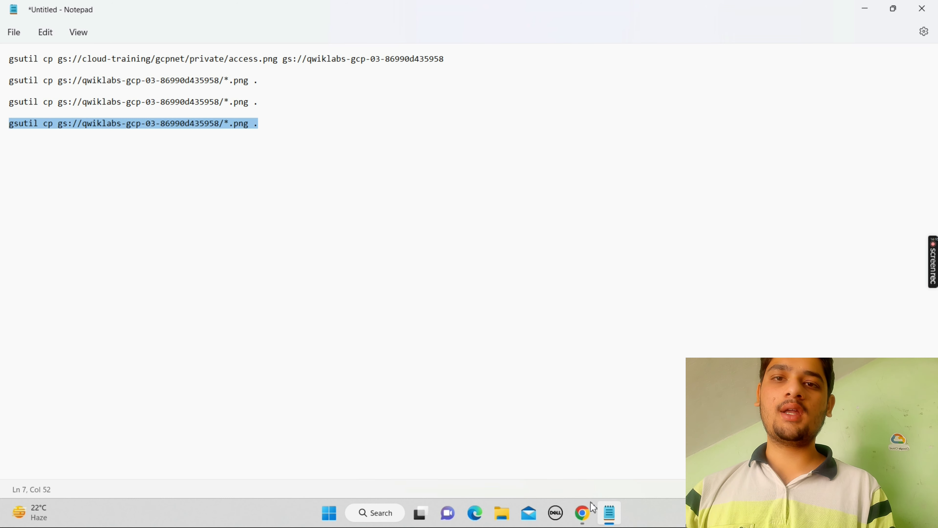
pyautogui.moveTo(582, 512)
pyautogui.click(608, 455)
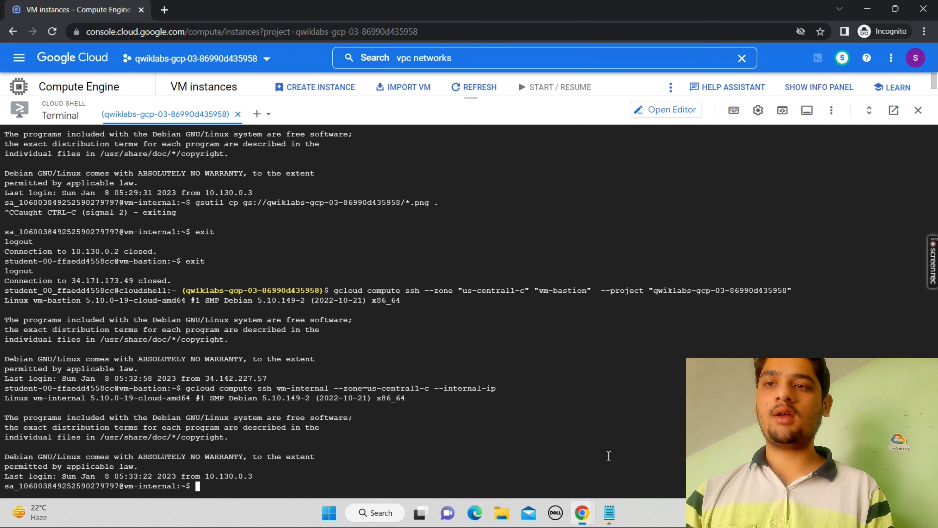
pyautogui.hotkey('ctrl', 'v')
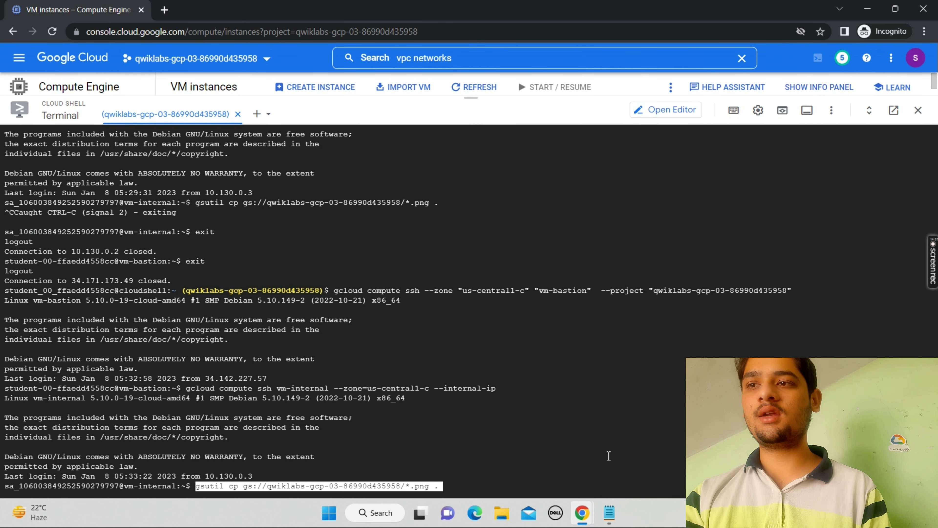
pyautogui.press('Return')
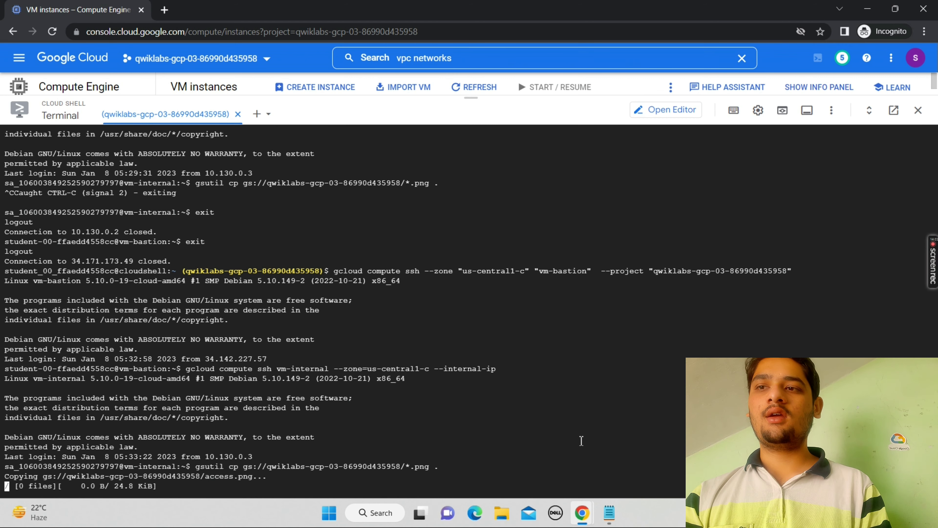
# Switch to the lab page and check progress for Create a Cloud Storage Bucket and Enable Private Google Access
pyautogui.moveTo(582, 512)
pyautogui.moveTo(514, 451)
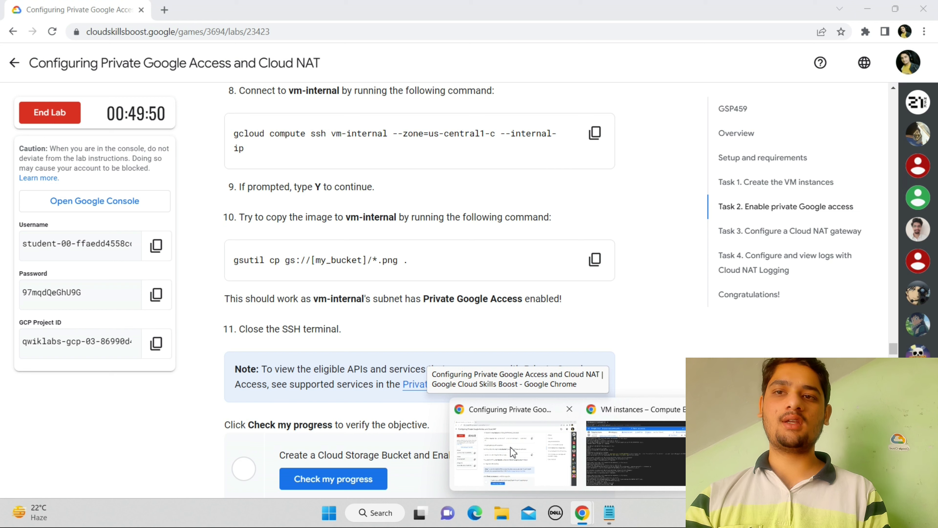
pyautogui.click(573, 450)
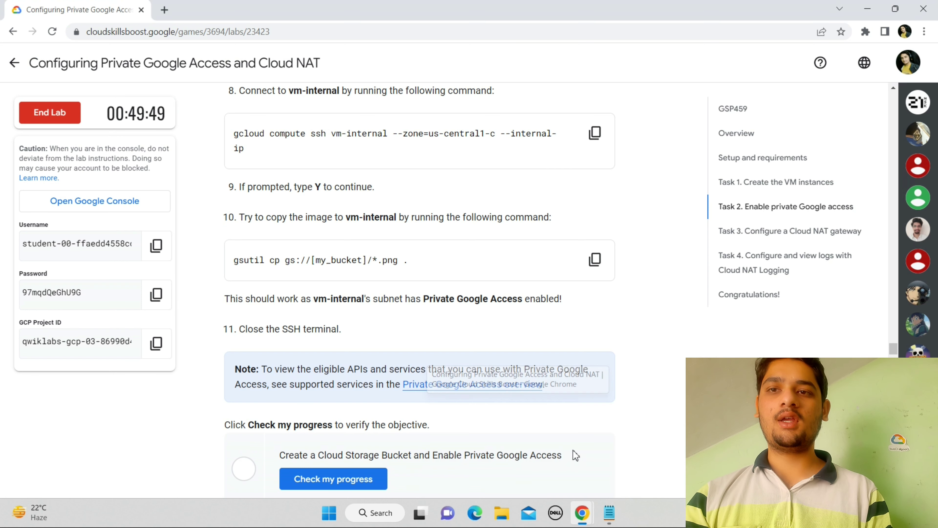
pyautogui.click(349, 480)
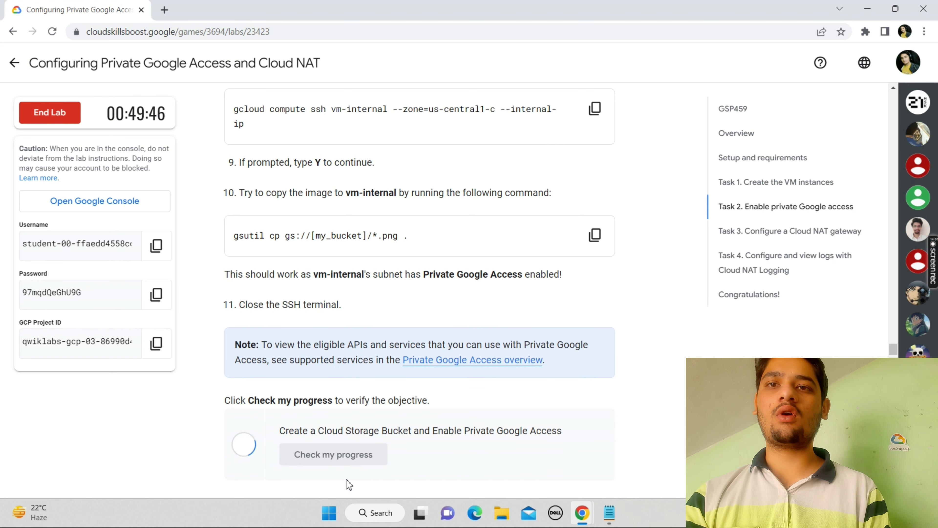
# Copy sudo apt-get update from step 2 of Task 3 and run it in the open vm-internal session
pyautogui.scroll(-1, 348, 483)
pyautogui.scroll(-10, 349, 484)
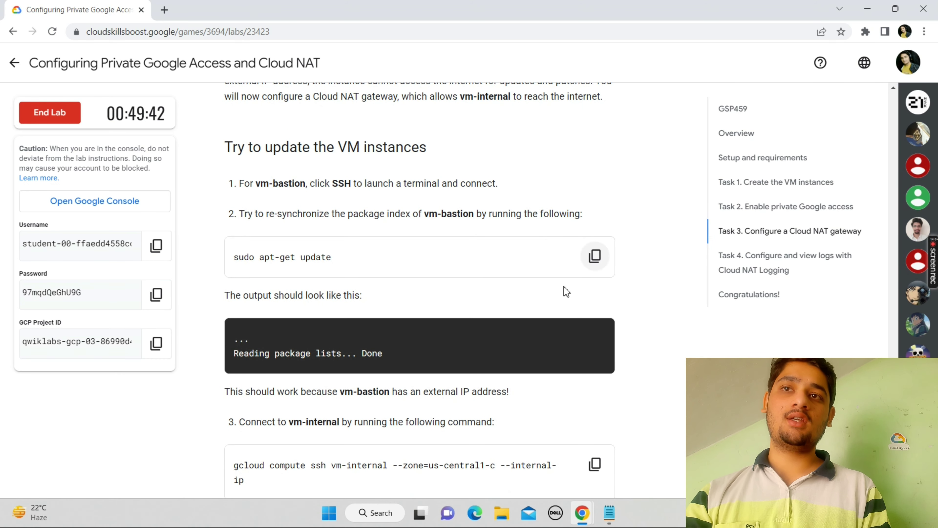
pyautogui.click(595, 256)
pyautogui.moveTo(582, 513)
pyautogui.click(611, 474)
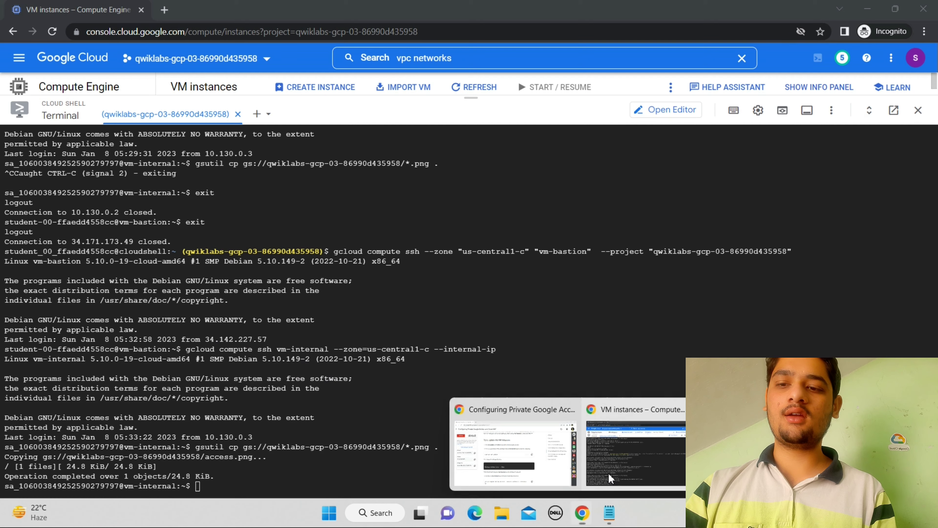
pyautogui.hotkey('ctrl', 'v')
pyautogui.press('Return')
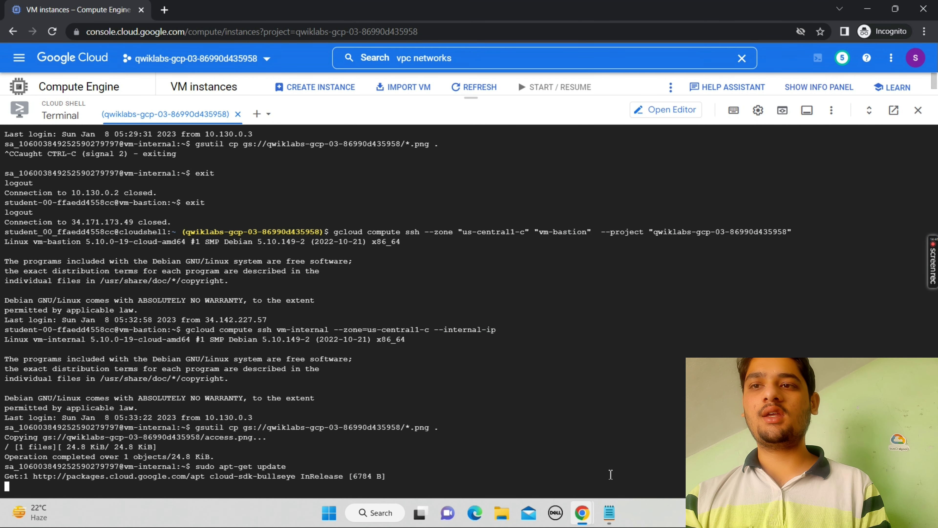
# Copy the gcloud compute ssh vm-internal command from step 3 of Task 3 on the lab page
pyautogui.moveTo(576, 509)
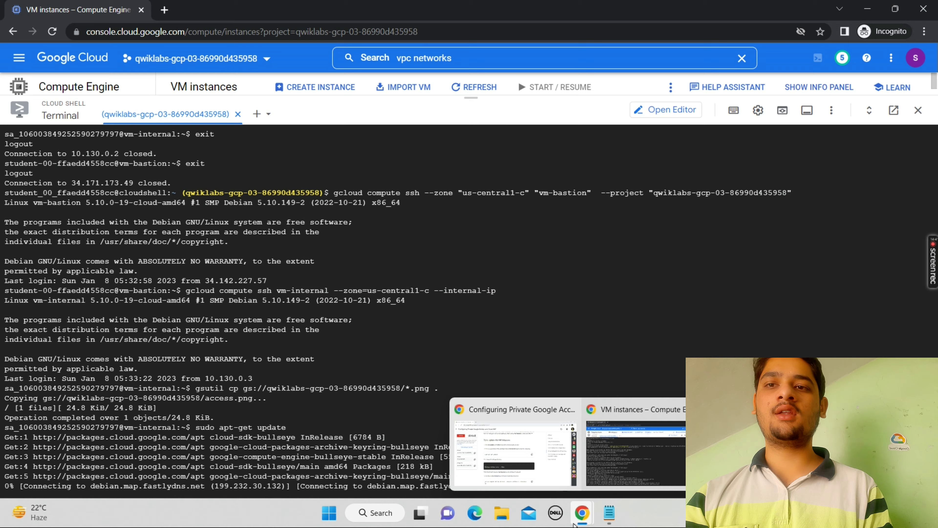
pyautogui.click(532, 462)
pyautogui.scroll(-1, 532, 462)
pyautogui.scroll(-3, 532, 462)
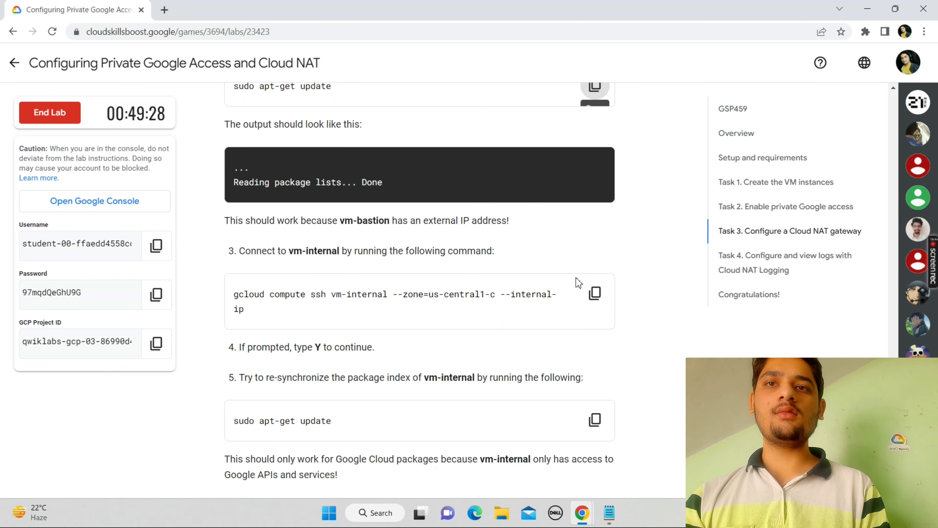
pyautogui.click(594, 293)
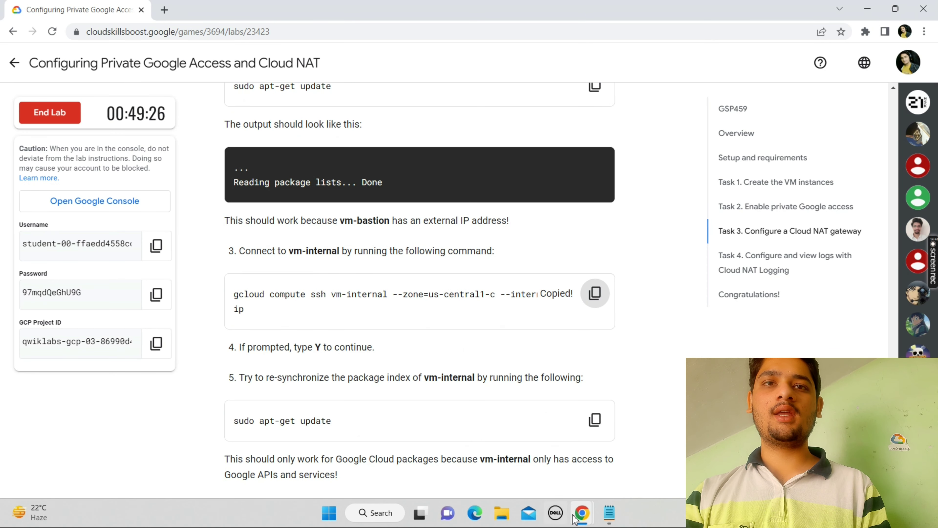
# Close the vm-internal SSH session in Cloud Shell with exit to return to vm-bastion
pyautogui.moveTo(580, 523)
pyautogui.click(630, 434)
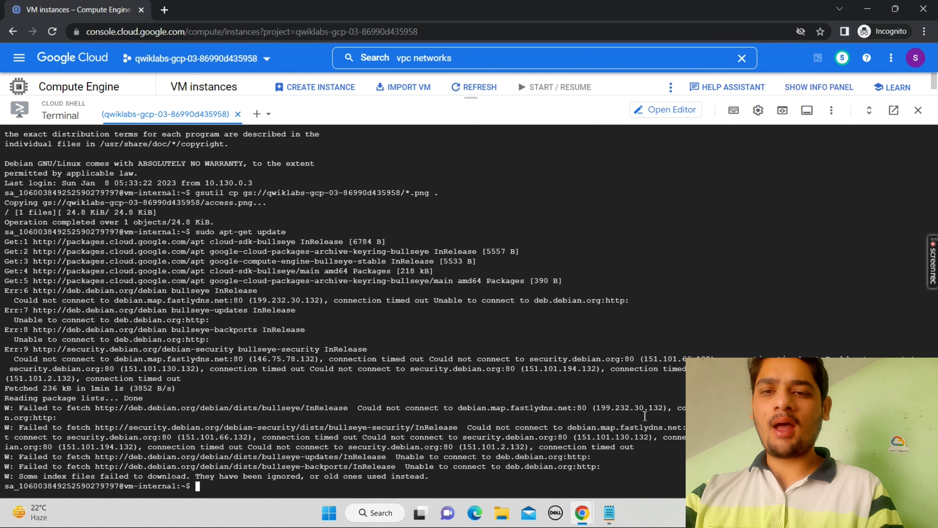
pyautogui.write('exit')
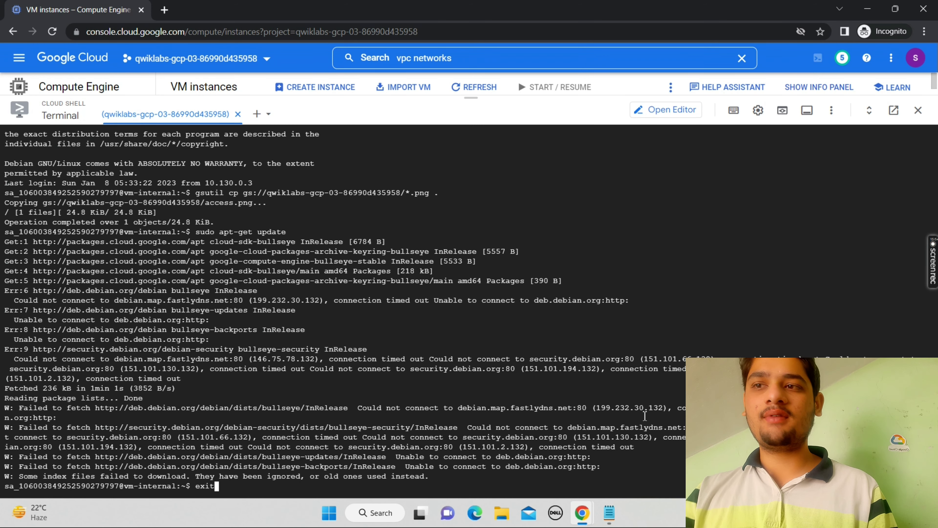
pyautogui.press('Return')
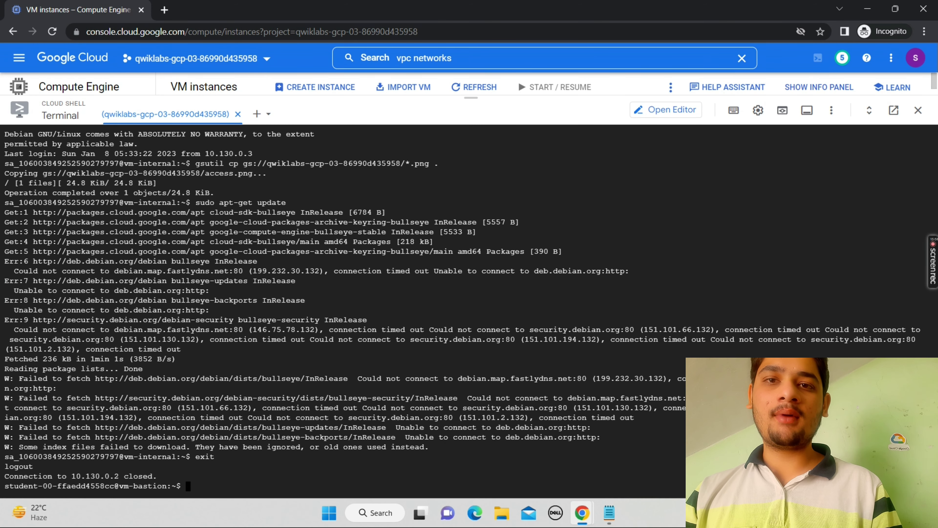
# Copy sudo apt-get update from step 2 of Task 3 and run it on vm-bastion
pyautogui.moveTo(582, 512)
pyautogui.click(528, 450)
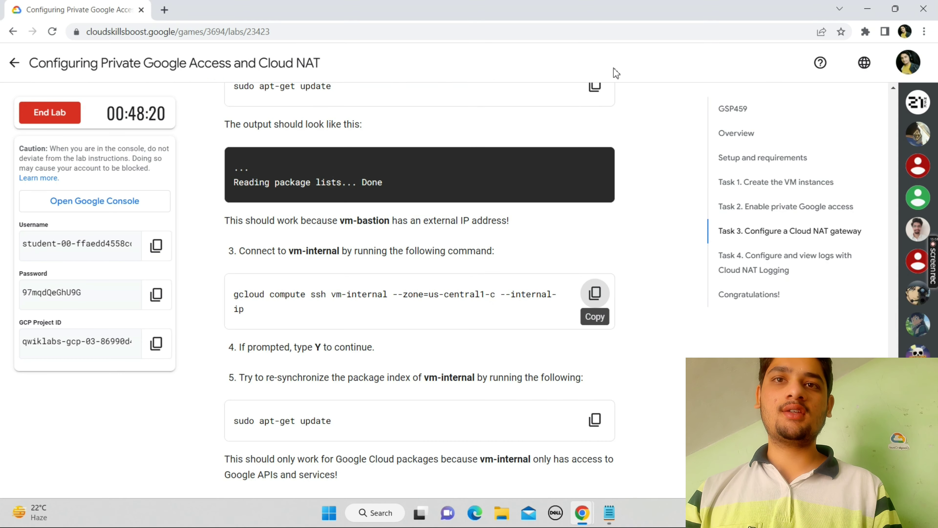
pyautogui.click(595, 292)
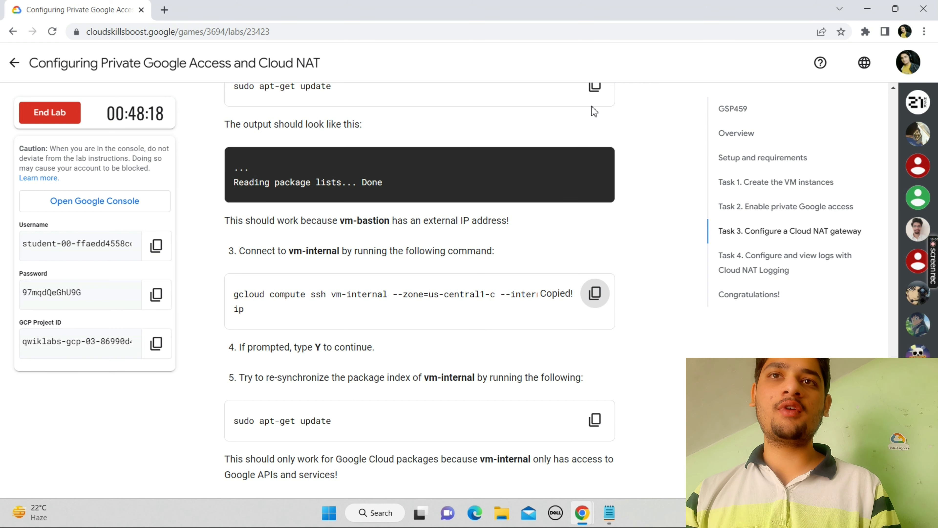
pyautogui.scroll(2, 593, 110)
pyautogui.click(595, 158)
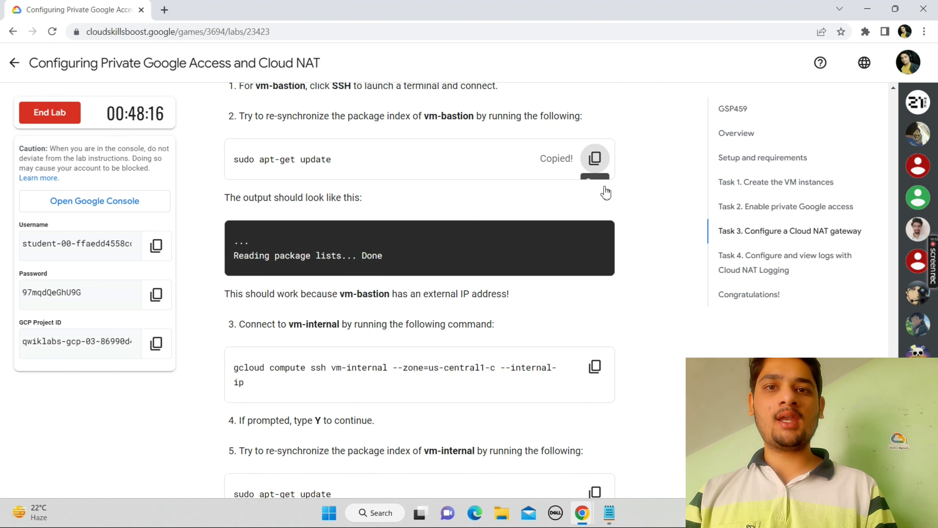
pyautogui.moveTo(581, 512)
pyautogui.click(650, 425)
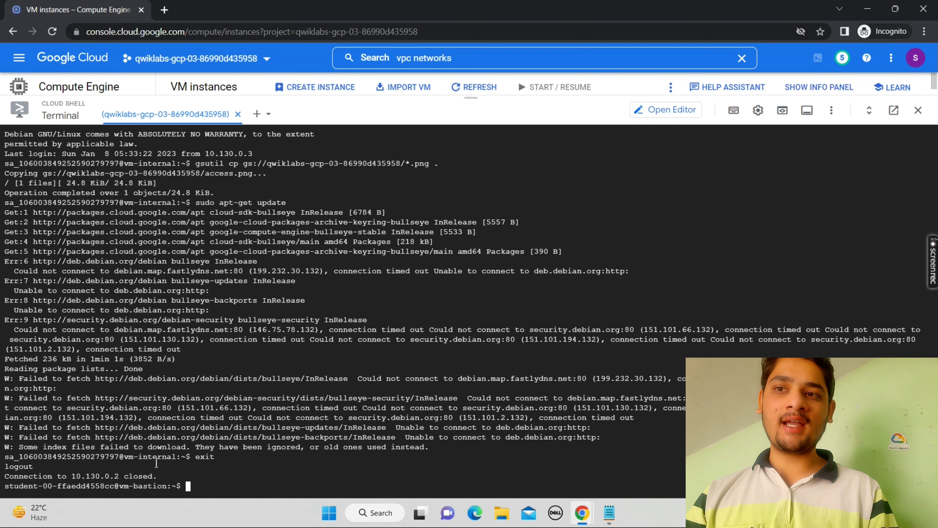
pyautogui.hotkey('ctrl', 'v')
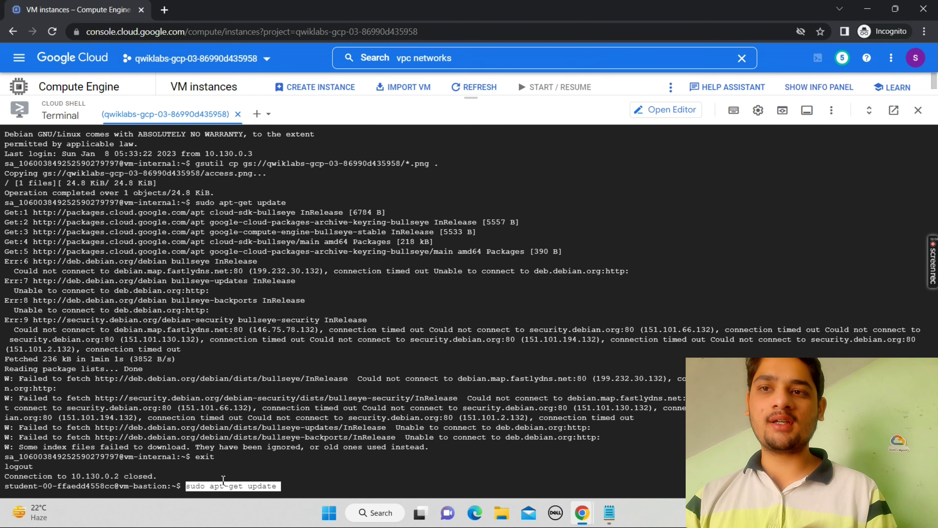
pyautogui.press('Return')
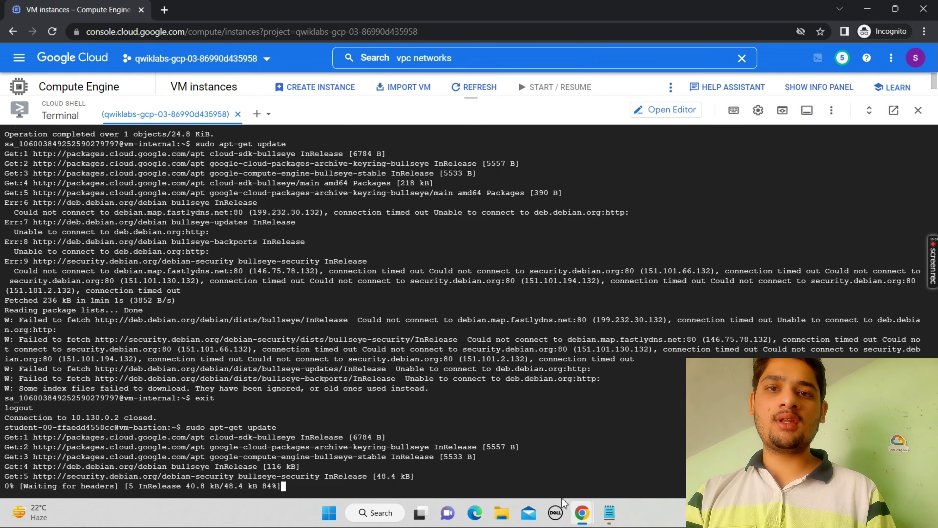
# Connect to vm-internal from vm-bastion by running the lab's gcloud compute ssh vm-internal --zone=us-central1-c --internal-ip command
pyautogui.moveTo(581, 512)
pyautogui.click(526, 459)
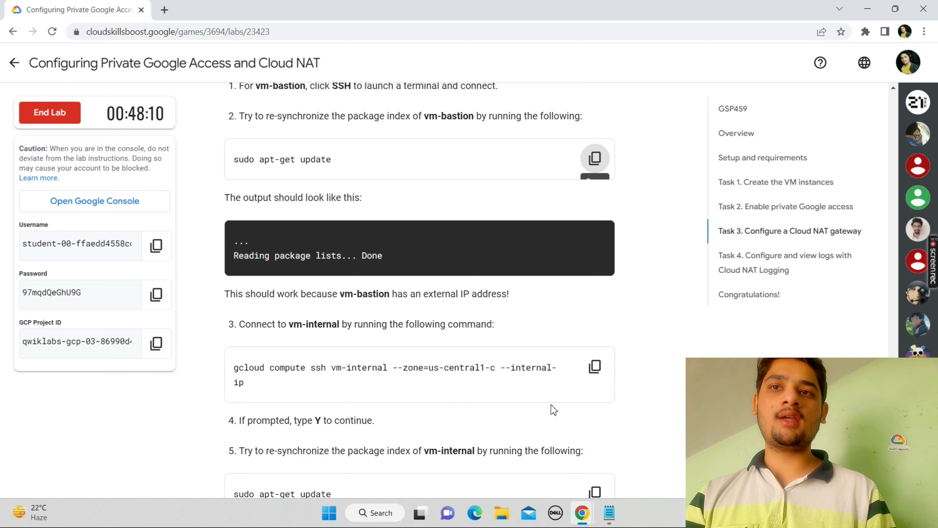
pyautogui.click(595, 365)
pyautogui.moveTo(582, 513)
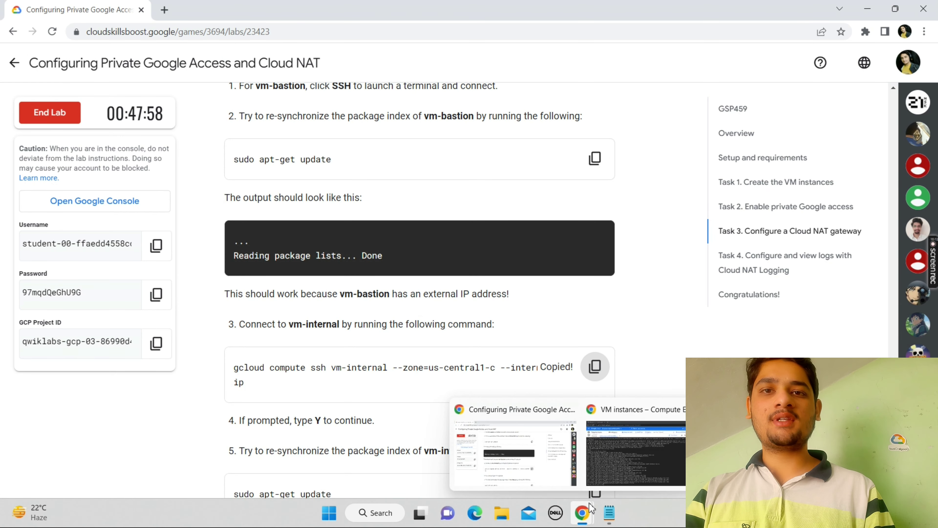
pyautogui.click(601, 477)
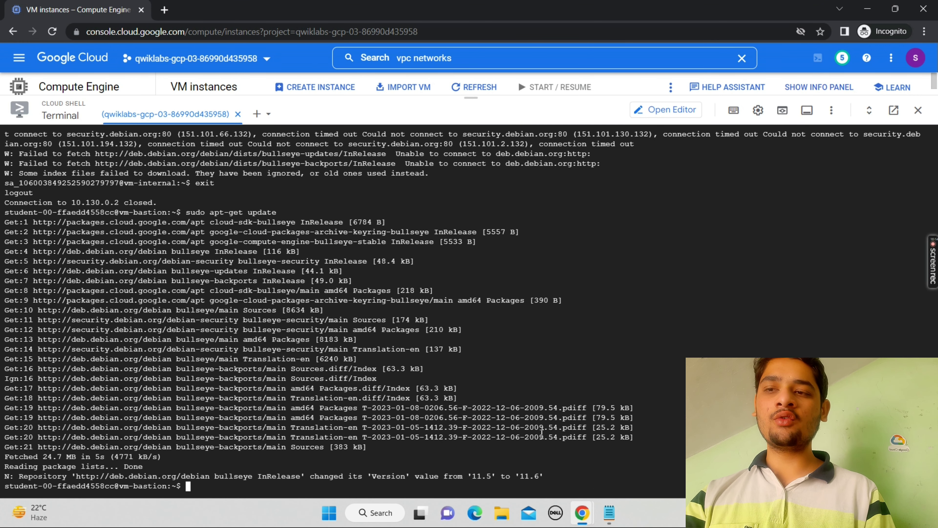
pyautogui.hotkey('ctrl', 'v')
pyautogui.press('Return')
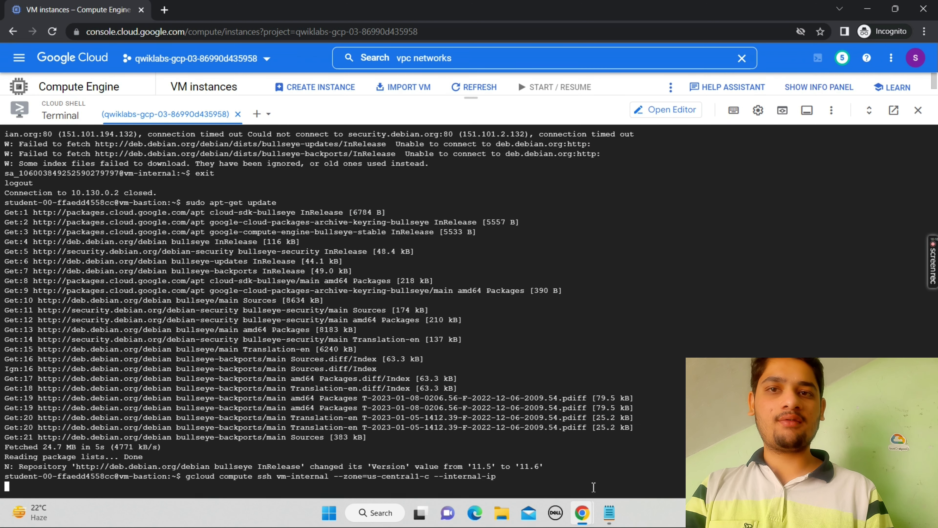
# Copy sudo apt-get update from step 5 of Task 3 and run it on vm-internal
pyautogui.hotkey('alt', 'Tab')
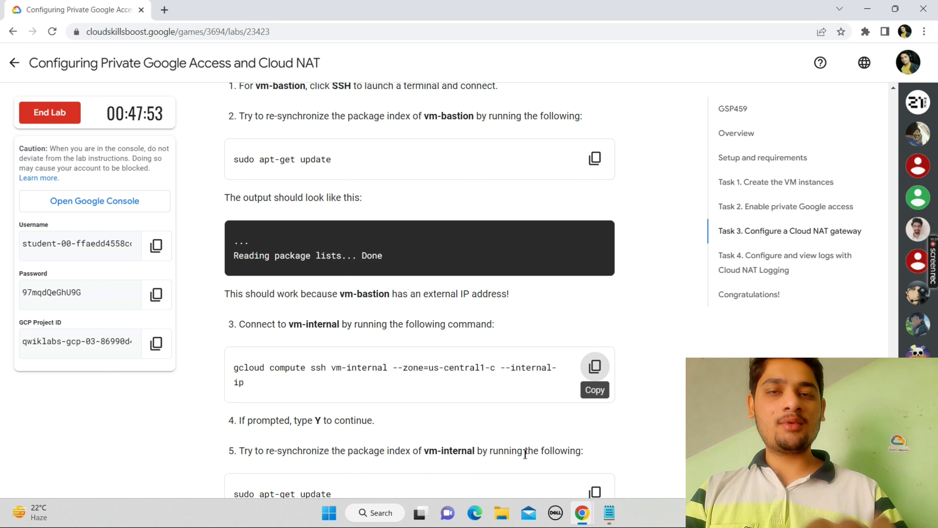
pyautogui.scroll(-4, 526, 454)
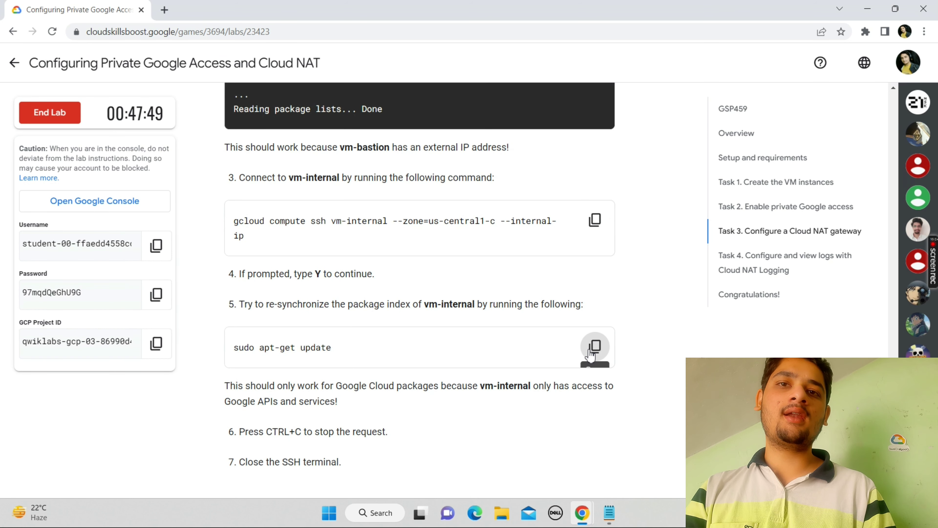
pyautogui.click(594, 347)
pyautogui.moveTo(582, 513)
pyautogui.click(608, 464)
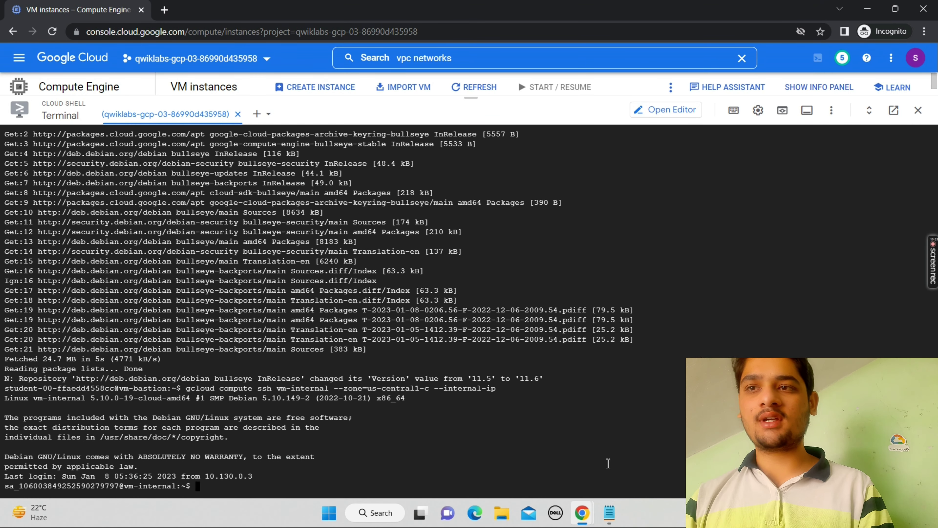
pyautogui.hotkey('ctrl', 'v')
pyautogui.press('Return')
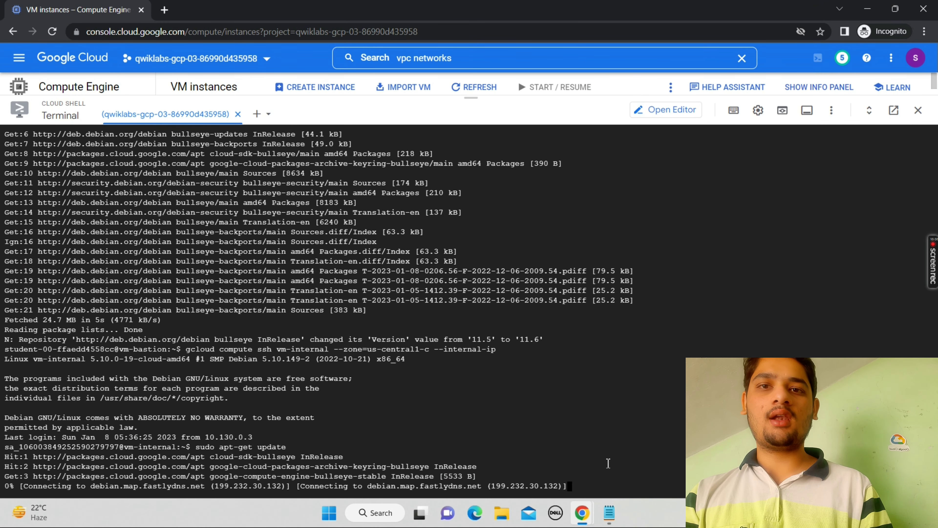
# Read the Task 3 instructions on updating vm-internal and configuring a Cloud NAT gateway, checking the running update in Cloud Shell
pyautogui.moveTo(582, 513)
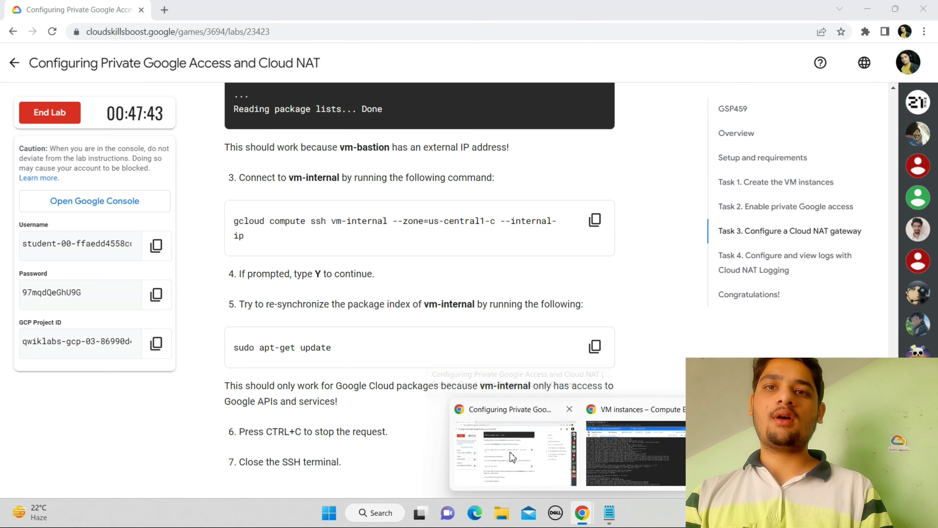
pyautogui.click(511, 451)
pyautogui.scroll(-5, 509, 455)
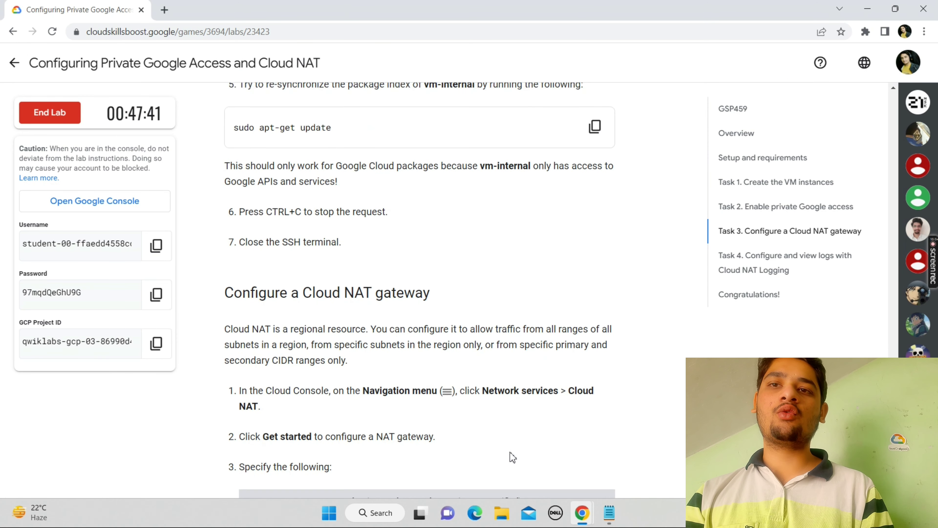
pyautogui.scroll(-5, 511, 457)
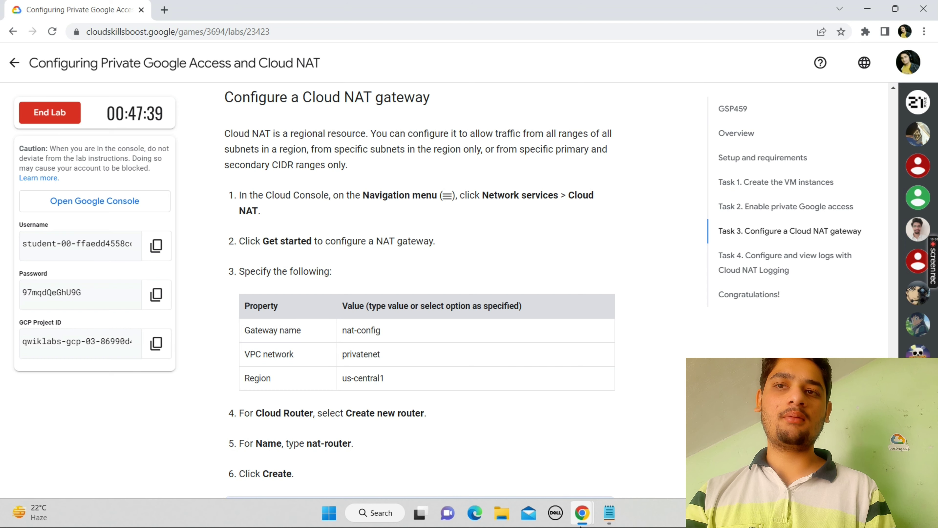
pyautogui.moveTo(589, 525)
pyautogui.click(608, 459)
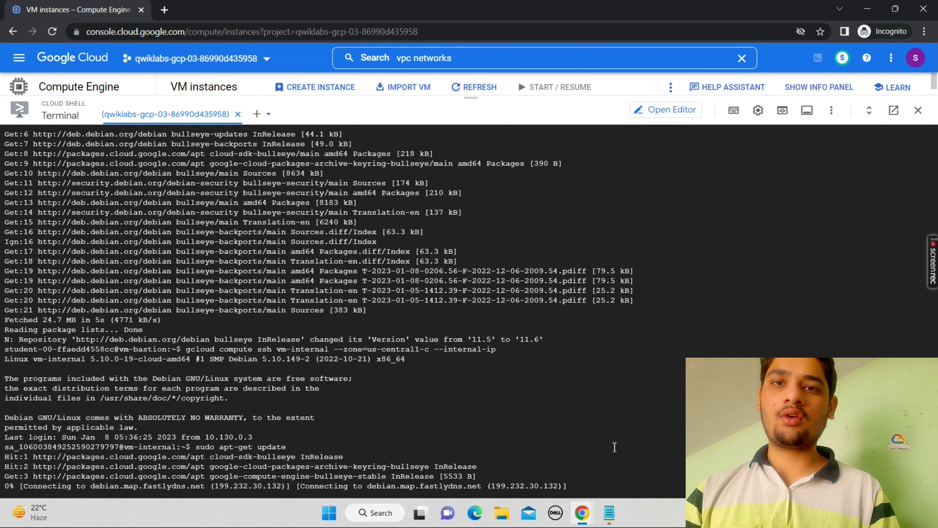
pyautogui.moveTo(582, 514)
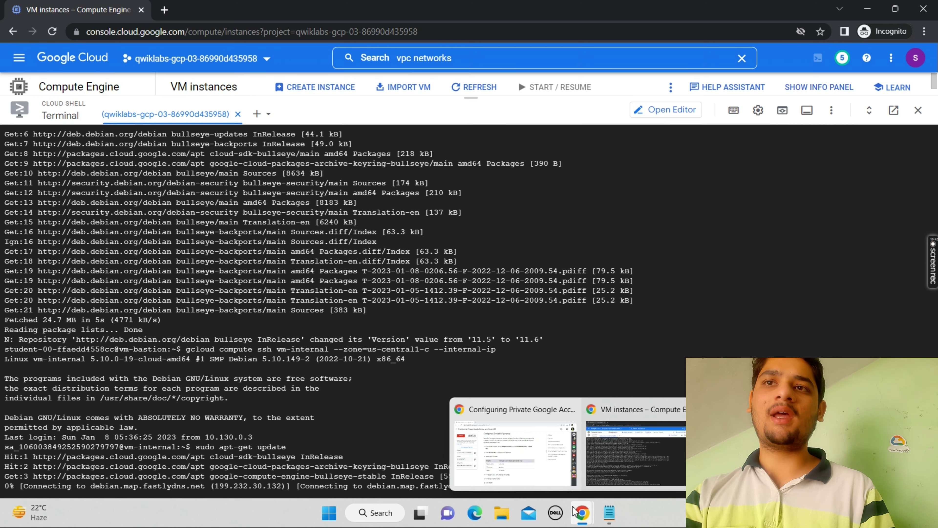
pyautogui.click(525, 440)
pyautogui.scroll(1, 532, 465)
pyautogui.scroll(5, 534, 466)
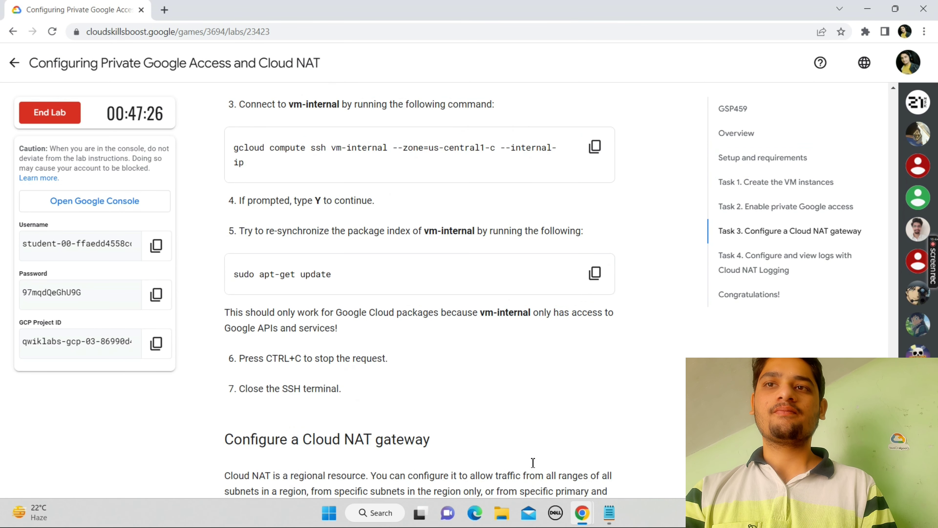
pyautogui.scroll(-1, 532, 464)
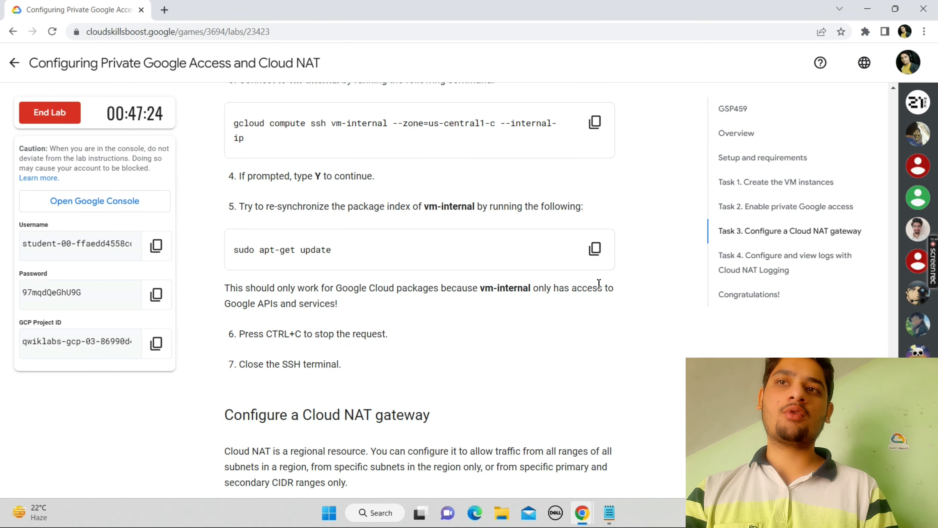
pyautogui.moveTo(580, 510)
pyautogui.click(615, 457)
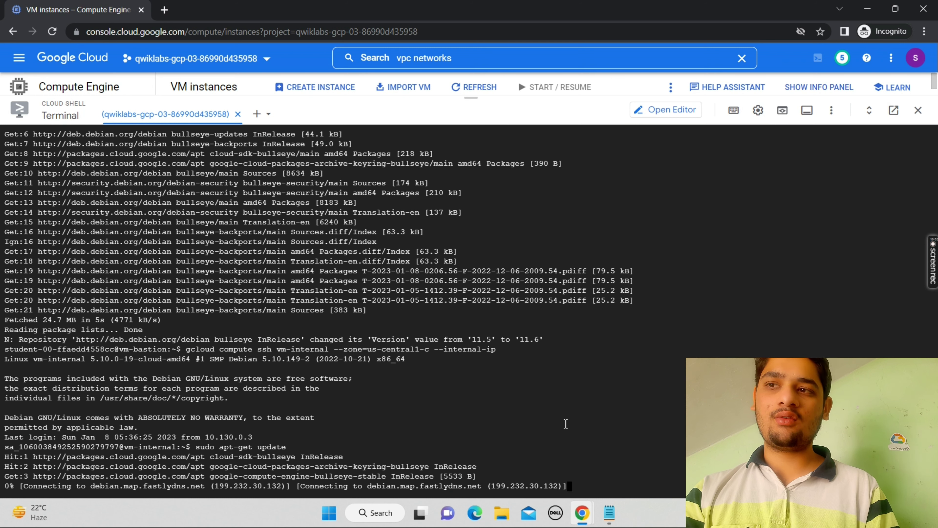
pyautogui.moveTo(582, 513)
pyautogui.click(503, 457)
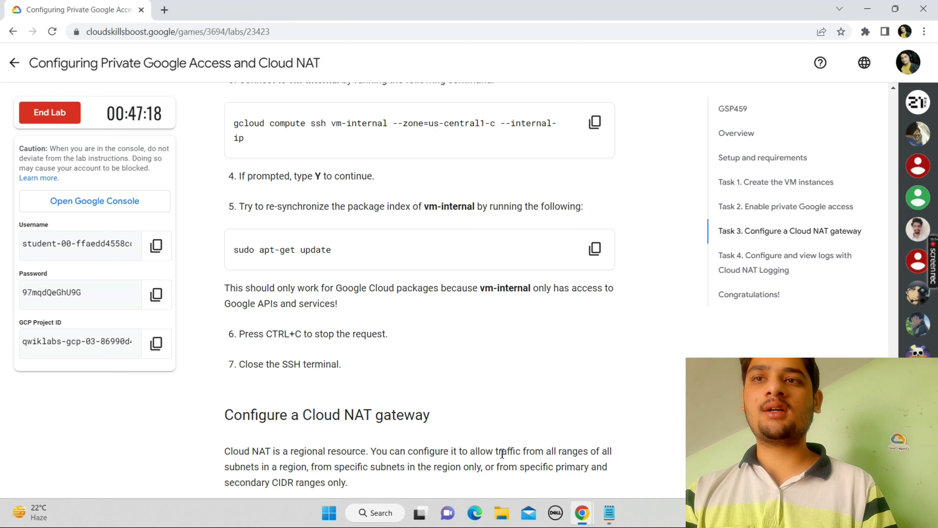
# Copy the service name Cloud NAT from step 1 of the gateway instructions and search the Google Cloud console for it
pyautogui.scroll(-10, 499, 457)
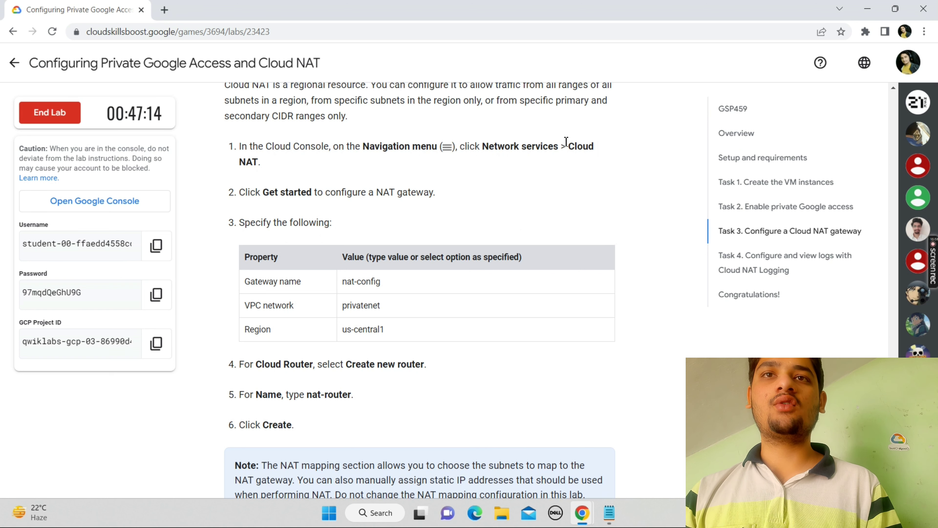
pyautogui.moveTo(568, 146); pyautogui.dragTo(263, 176)
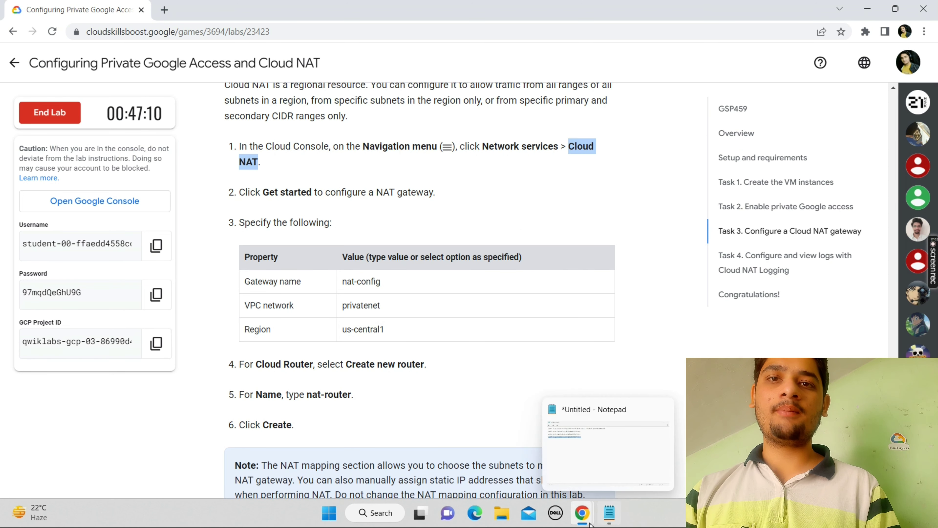
pyautogui.moveTo(582, 513)
pyautogui.click(610, 460)
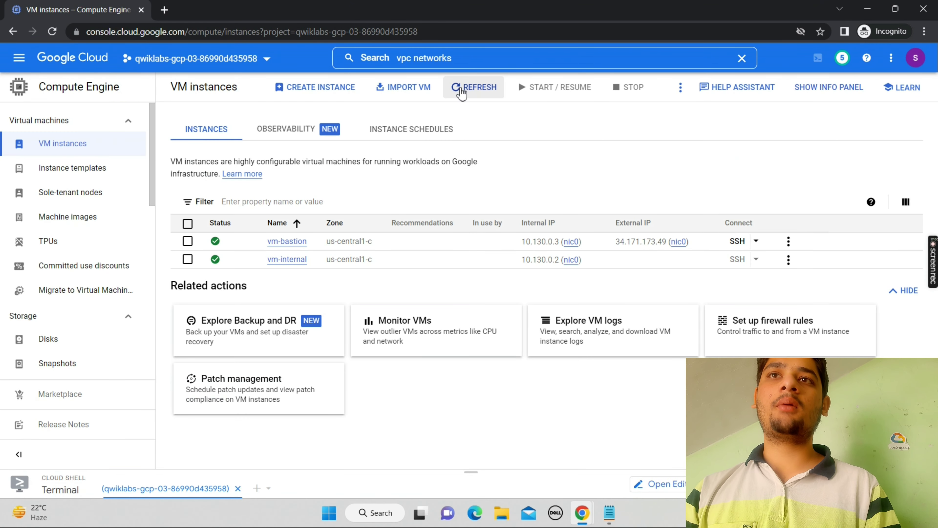
pyautogui.click(455, 60)
pyautogui.tripleClick(454, 59)
pyautogui.write('Cloud NAT')
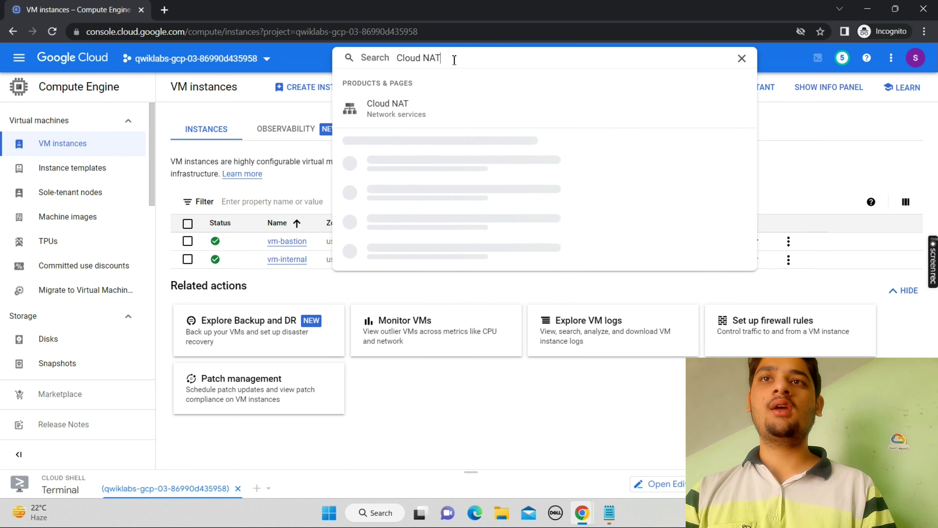
pyautogui.click(378, 120)
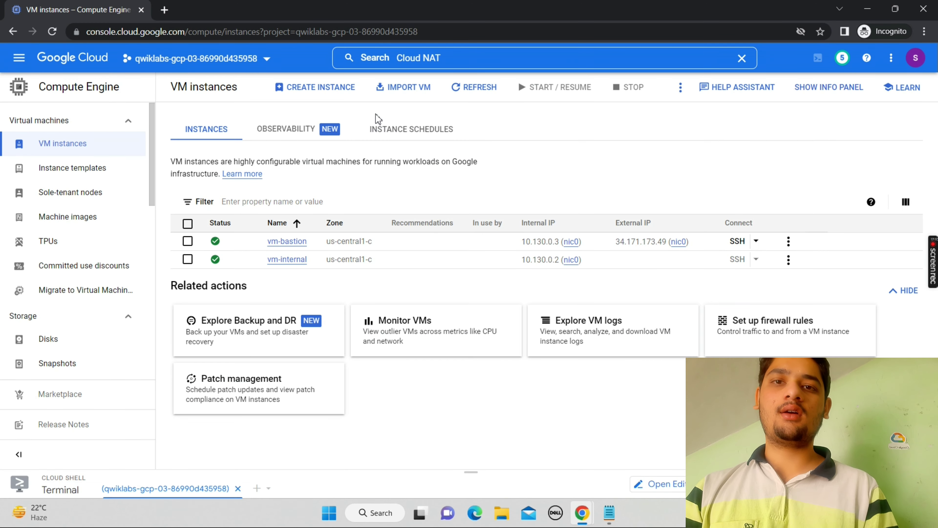
# Copy the gateway name nat-config from the lab's property table and return to the Google Cloud console
pyautogui.moveTo(594, 508)
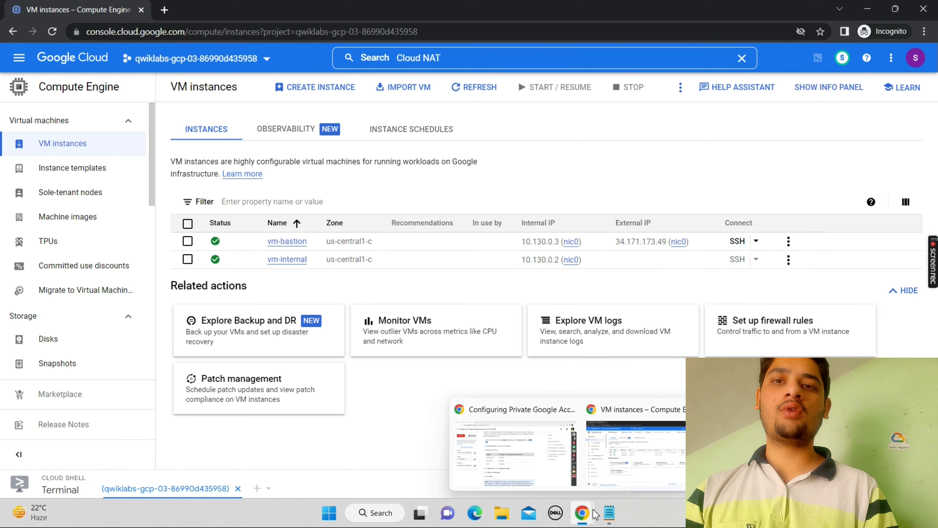
pyautogui.click(532, 449)
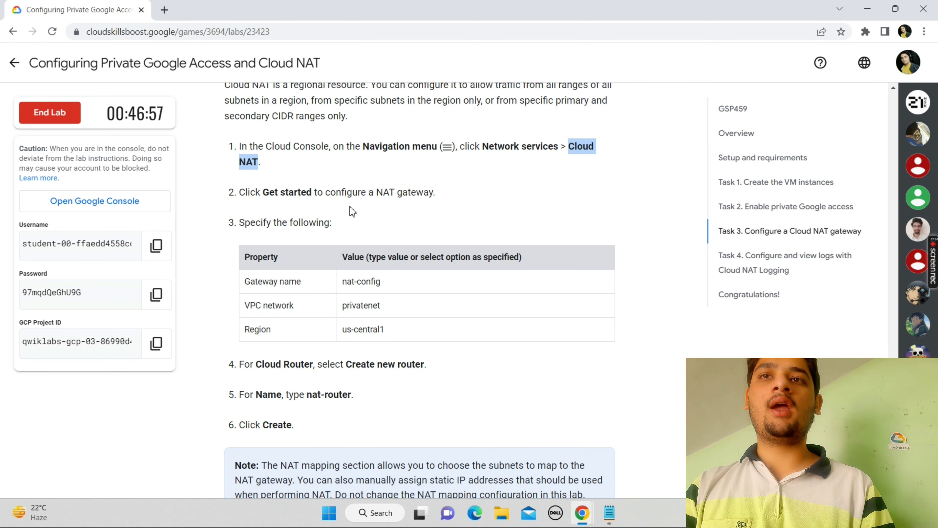
pyautogui.moveTo(391, 284); pyautogui.dragTo(343, 284)
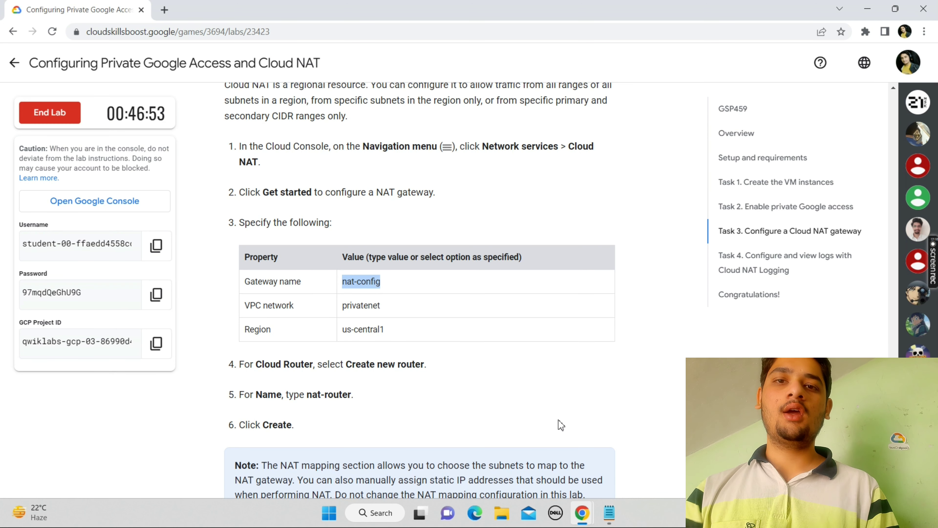
pyautogui.moveTo(588, 512)
pyautogui.click(609, 464)
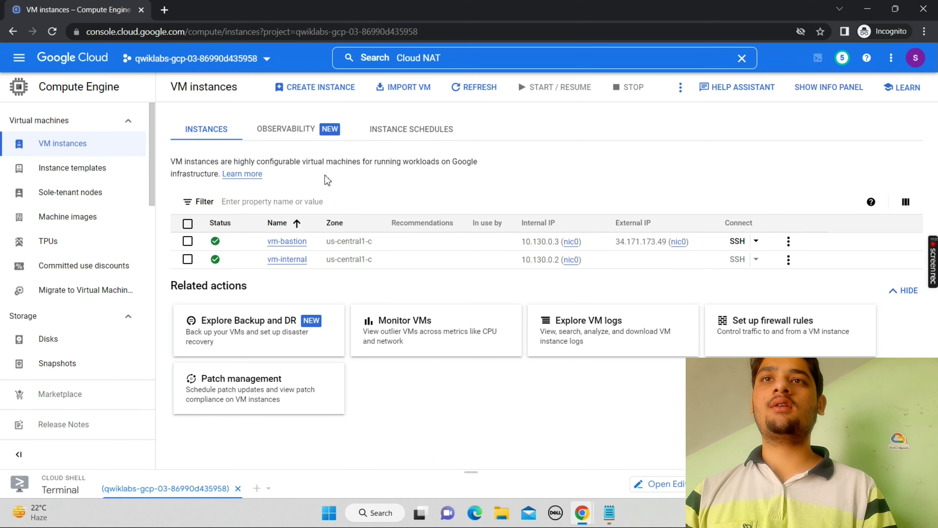
# Start configuring a gateway from the Cloud NAT page under Network services and name it nat-config
pyautogui.click(450, 58)
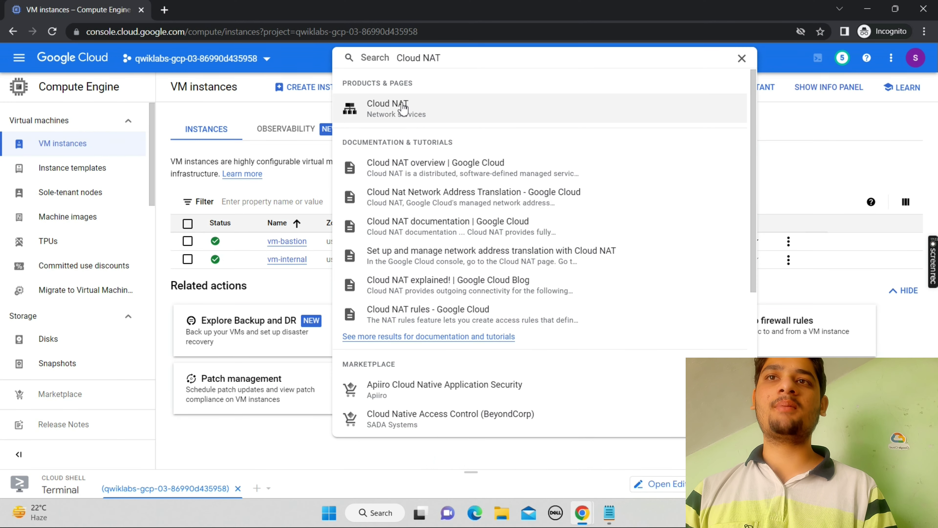
pyautogui.click(394, 109)
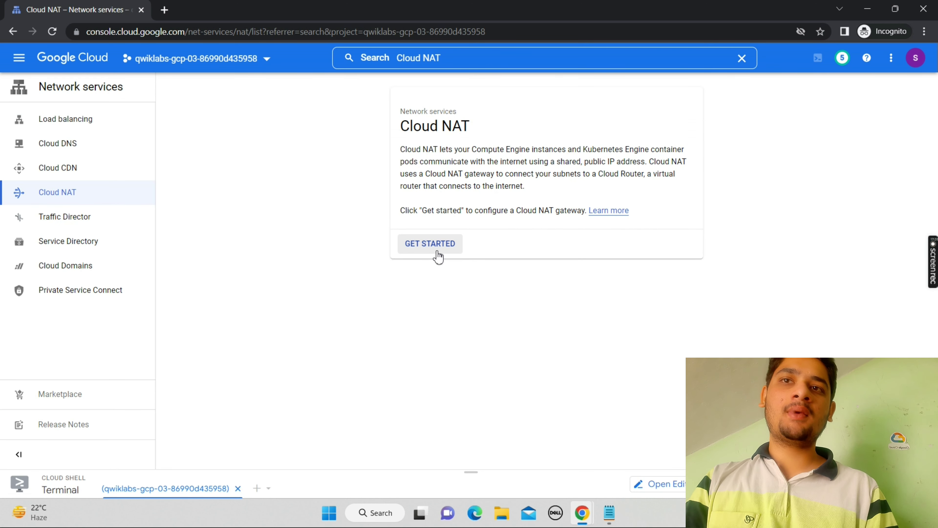
pyautogui.click(439, 255)
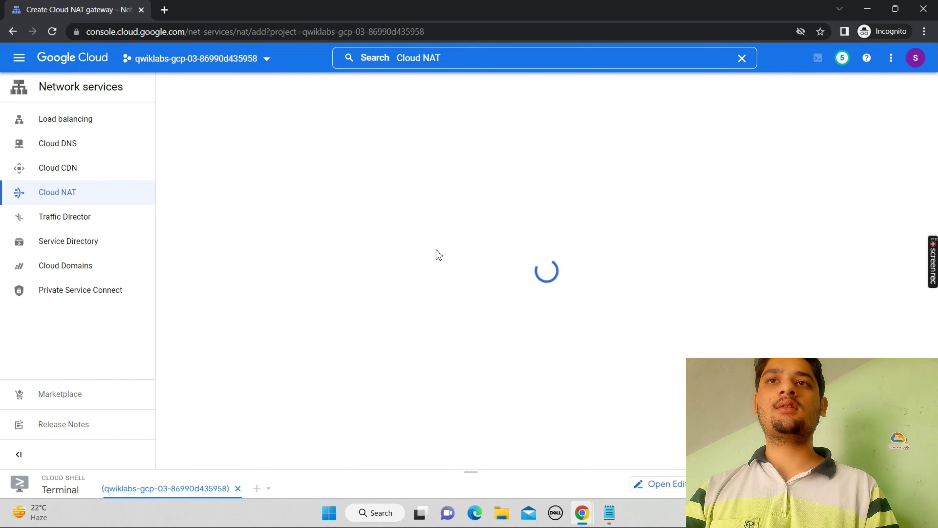
pyautogui.click(281, 215)
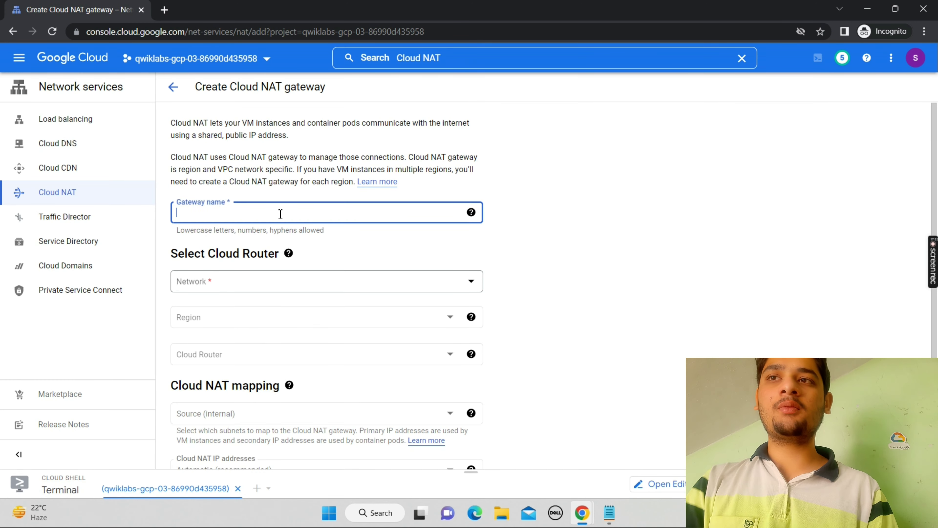
pyautogui.write('nat-config')
# Set the gateway's network to privatenet and its region to us-central1 (Iowa), following the lab's property table
pyautogui.moveTo(589, 519)
pyautogui.click(531, 459)
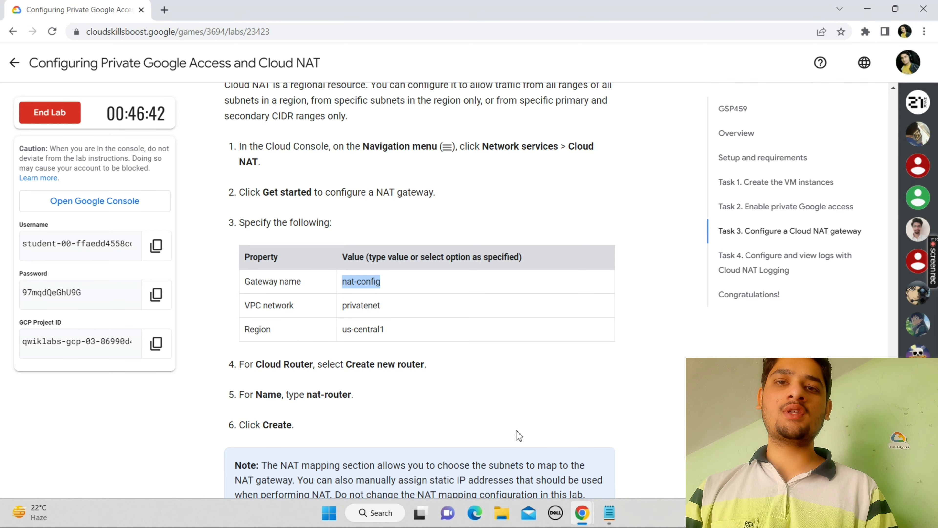
pyautogui.moveTo(582, 514)
pyautogui.click(598, 468)
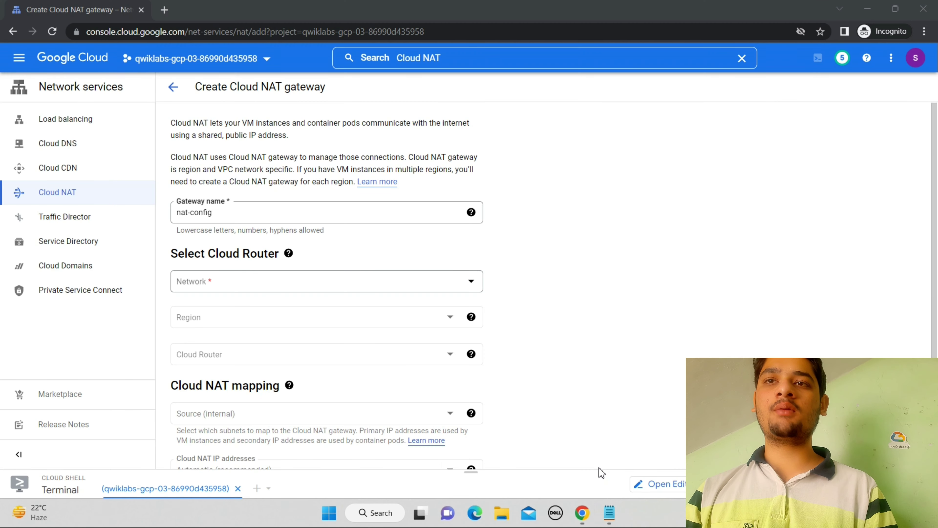
pyautogui.click(267, 283)
pyautogui.click(251, 343)
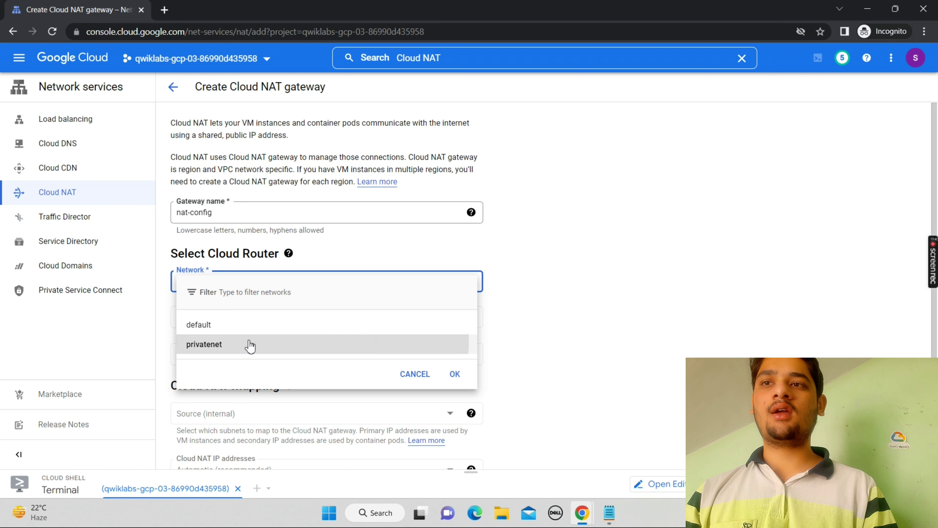
pyautogui.click(265, 319)
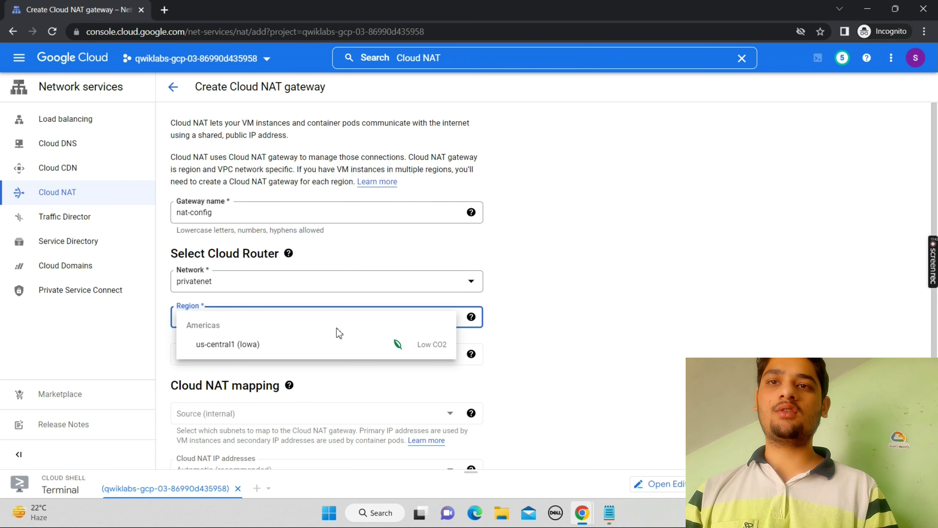
pyautogui.click(306, 345)
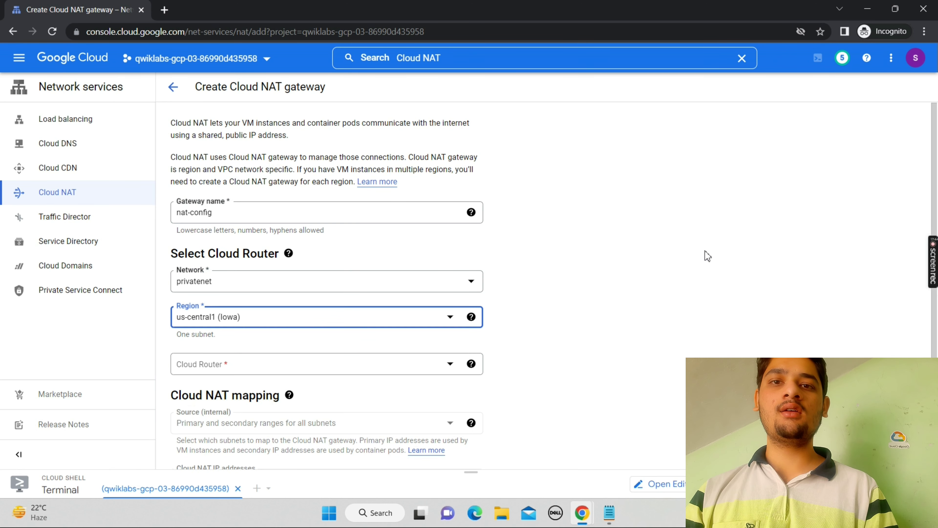
# Check the lab's Cloud Router instruction and choose Create new router for the nat-config gateway
pyautogui.moveTo(582, 512)
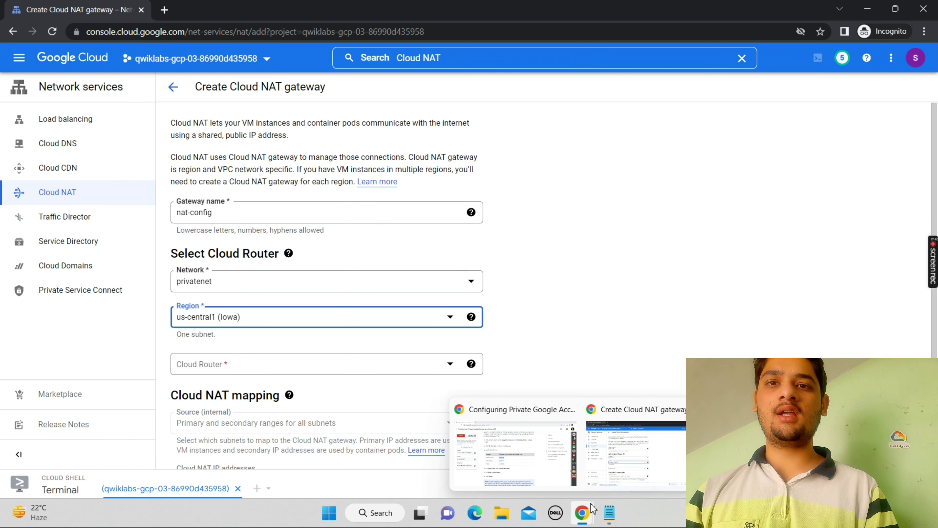
pyautogui.click(487, 428)
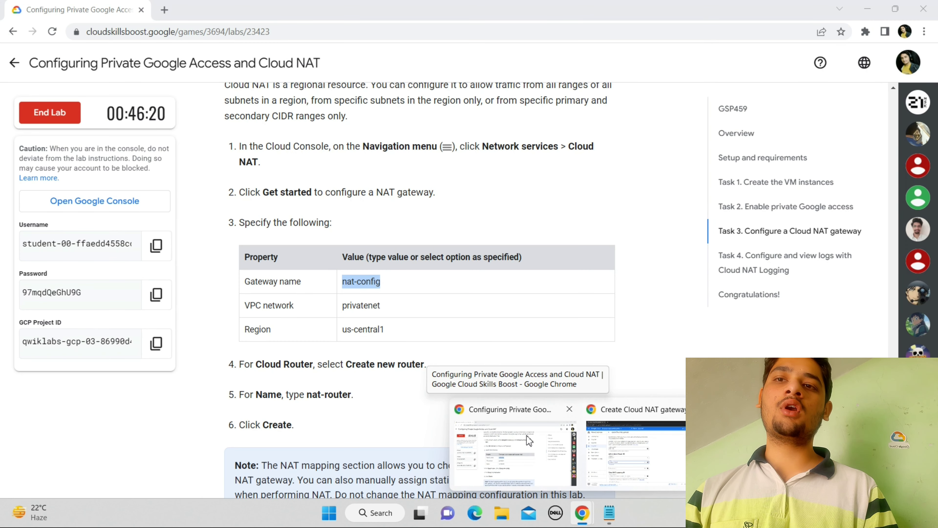
pyautogui.click(592, 445)
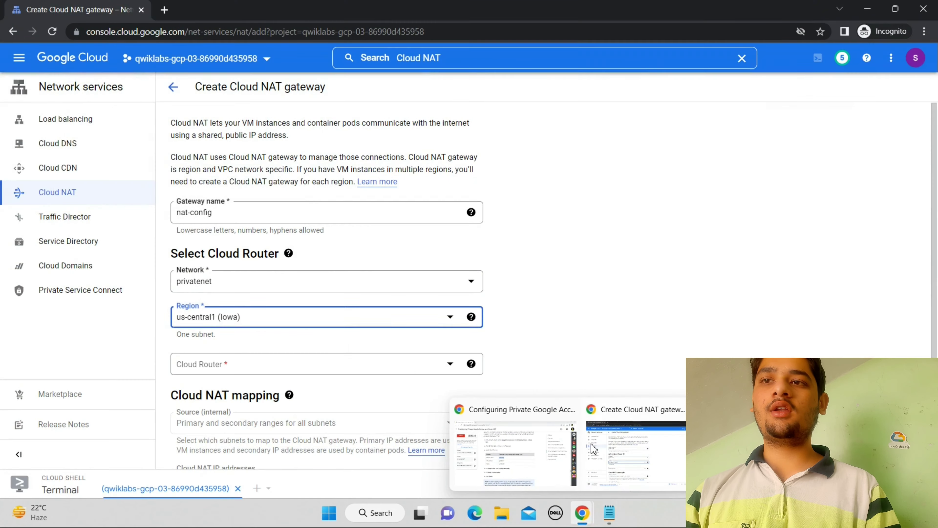
pyautogui.click(382, 374)
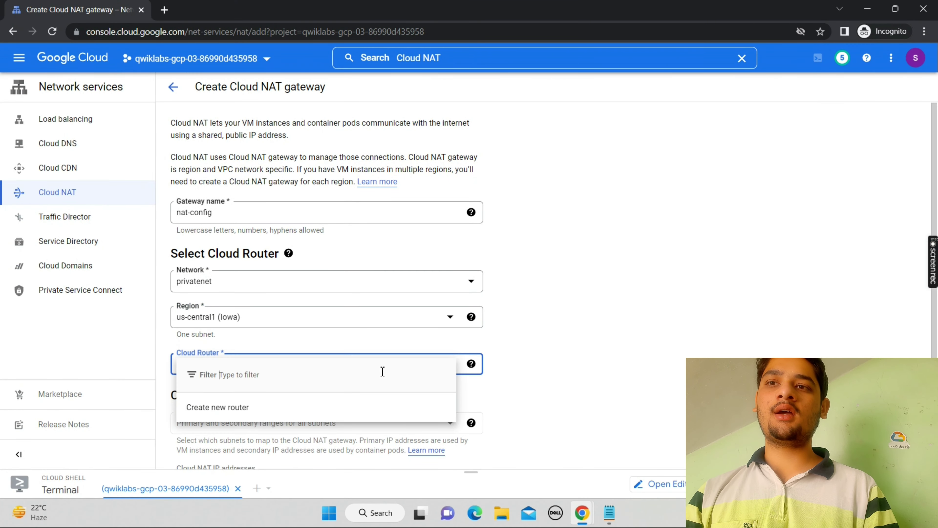
pyautogui.click(215, 413)
# Copy the router name nat-router from step 5 of the lab instructions and return to the router creation form
pyautogui.moveTo(589, 517)
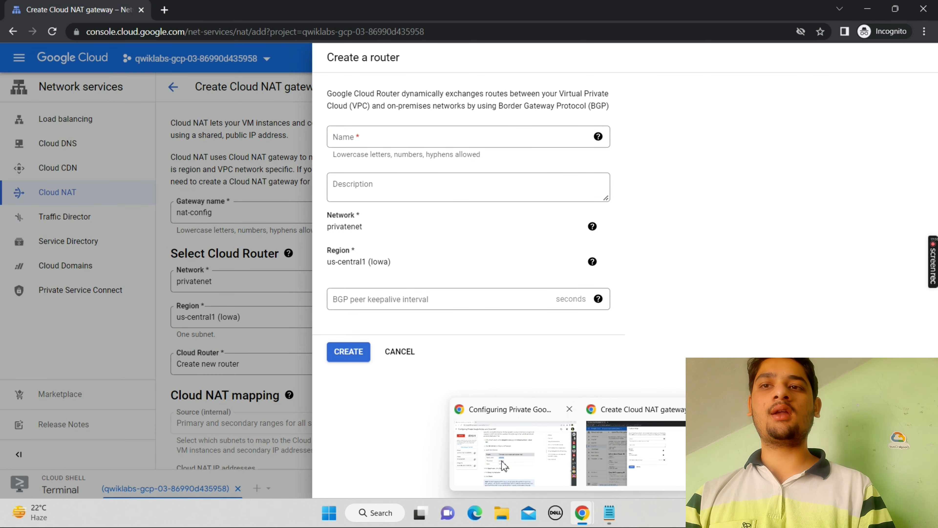
pyautogui.click(513, 447)
pyautogui.scroll(-3, 426, 373)
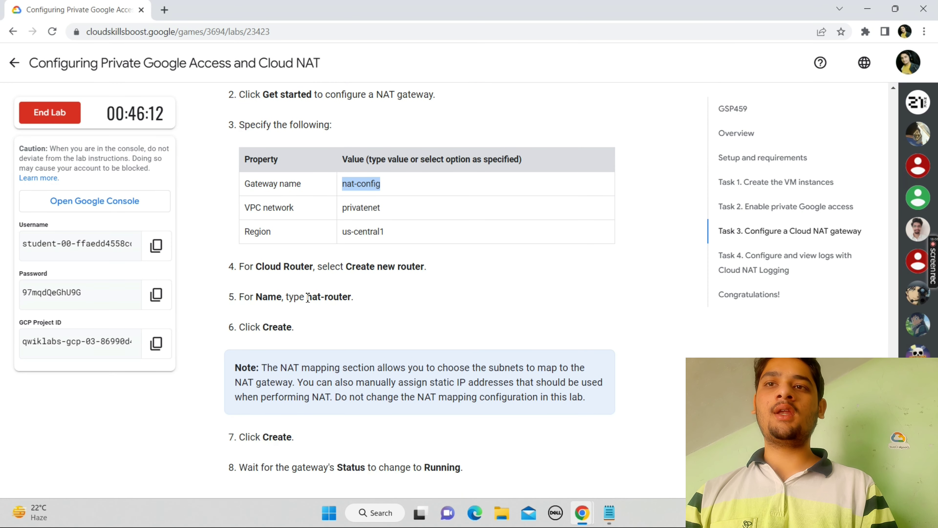
pyautogui.moveTo(307, 296); pyautogui.dragTo(353, 300)
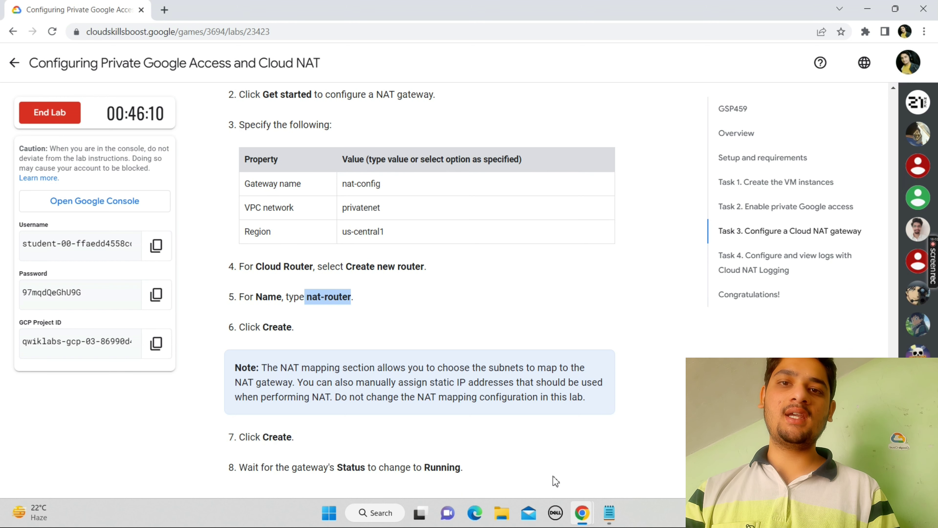
pyautogui.moveTo(587, 512)
pyautogui.click(601, 456)
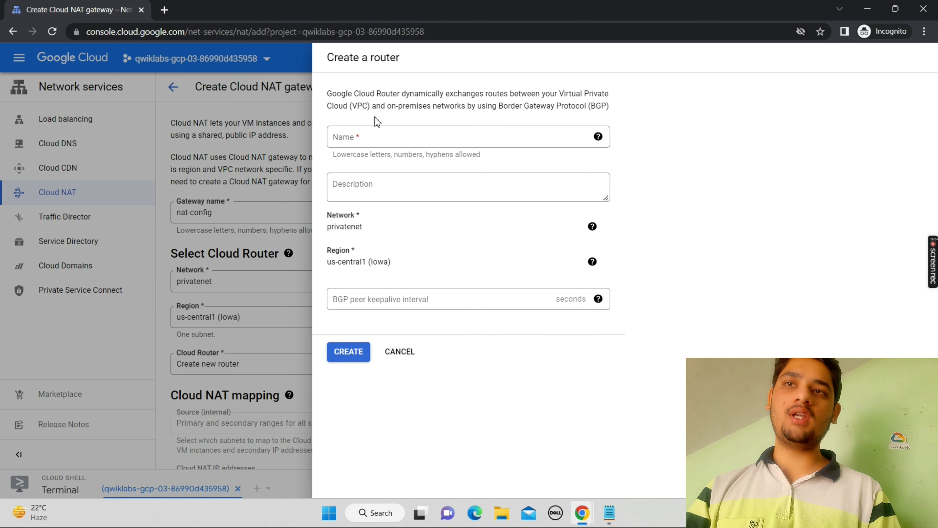
# Name the new Cloud Router nat-router and create it with the other settings left at their defaults
pyautogui.click(378, 136)
pyautogui.write('nat-router')
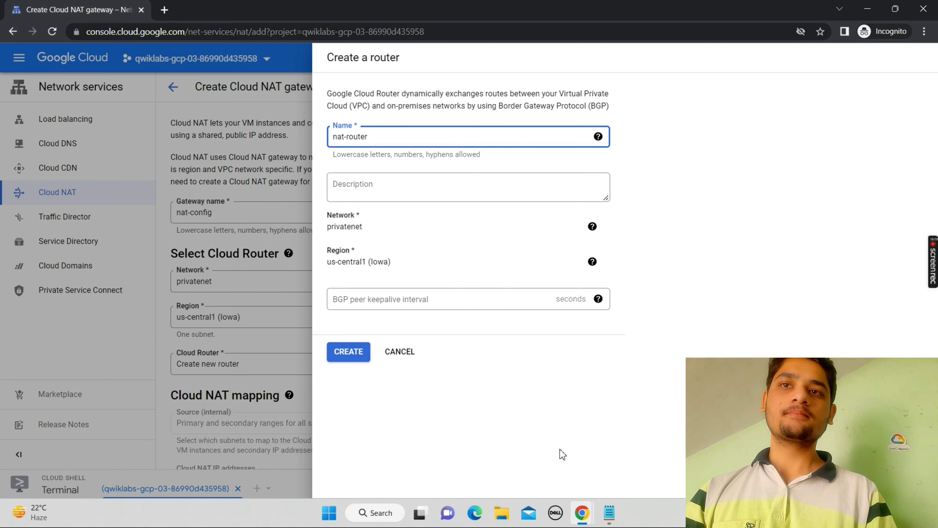
pyautogui.moveTo(583, 511)
pyautogui.click(532, 462)
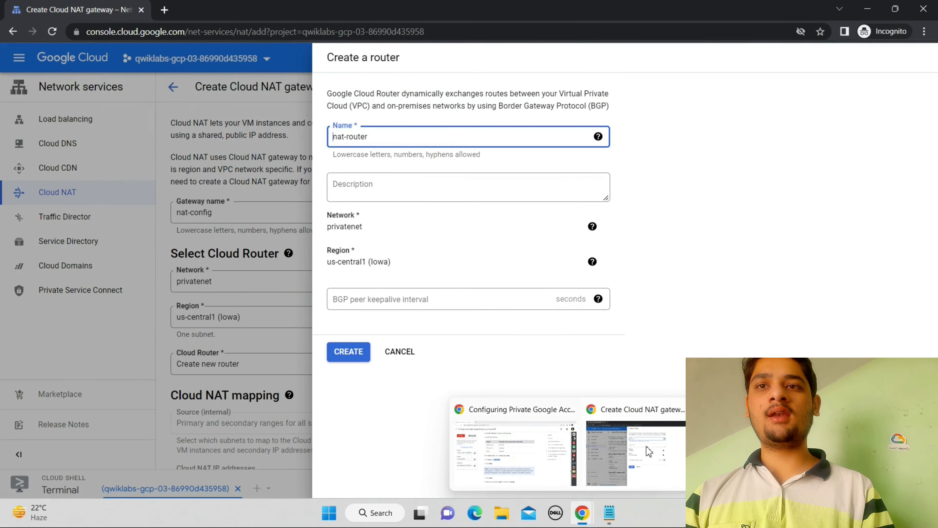
pyautogui.click(648, 450)
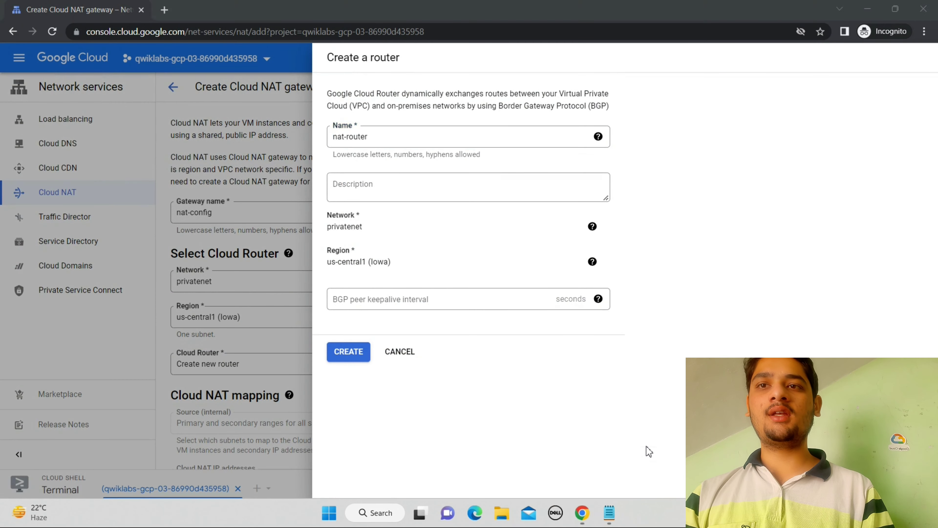
pyautogui.click(346, 360)
# Check the lab's note on NAT mapping, then create the nat-config gateway with the default mapping settings
pyautogui.moveTo(578, 519)
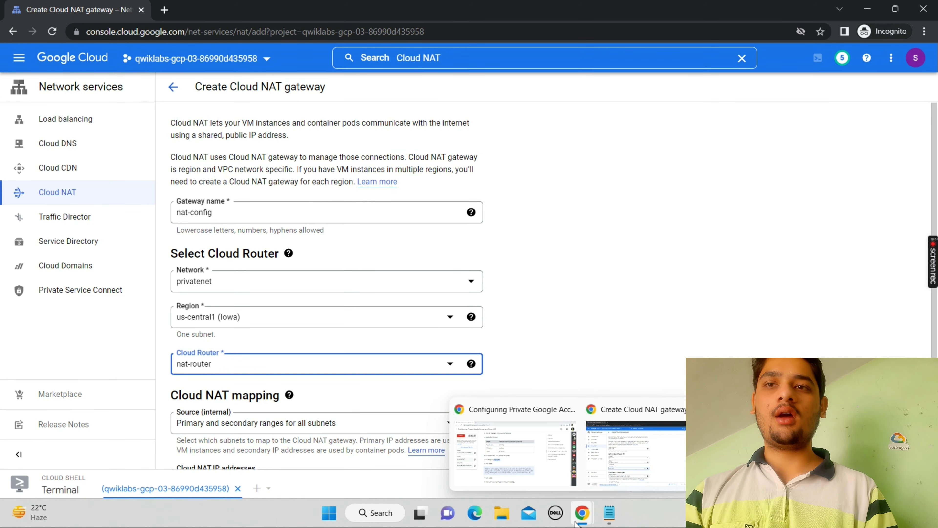
pyautogui.click(524, 459)
pyautogui.scroll(-1, 525, 459)
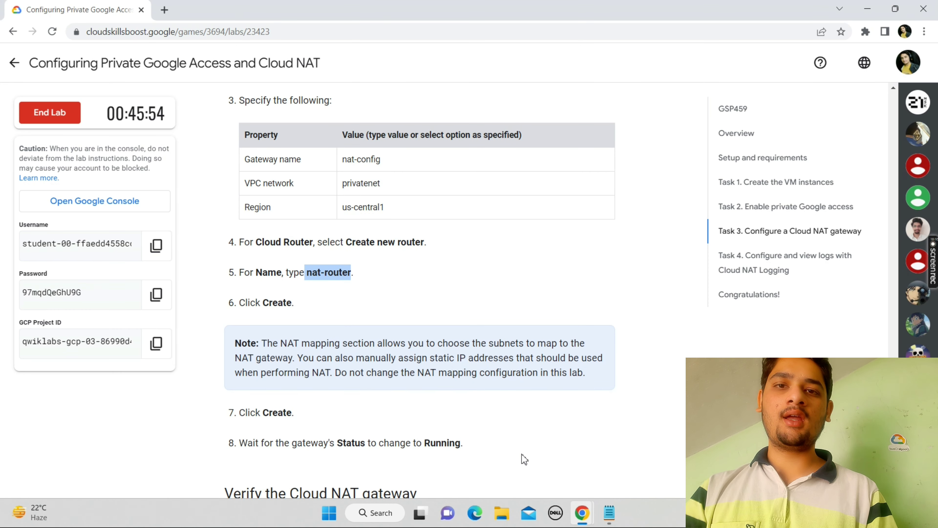
pyautogui.moveTo(582, 514)
pyautogui.click(684, 399)
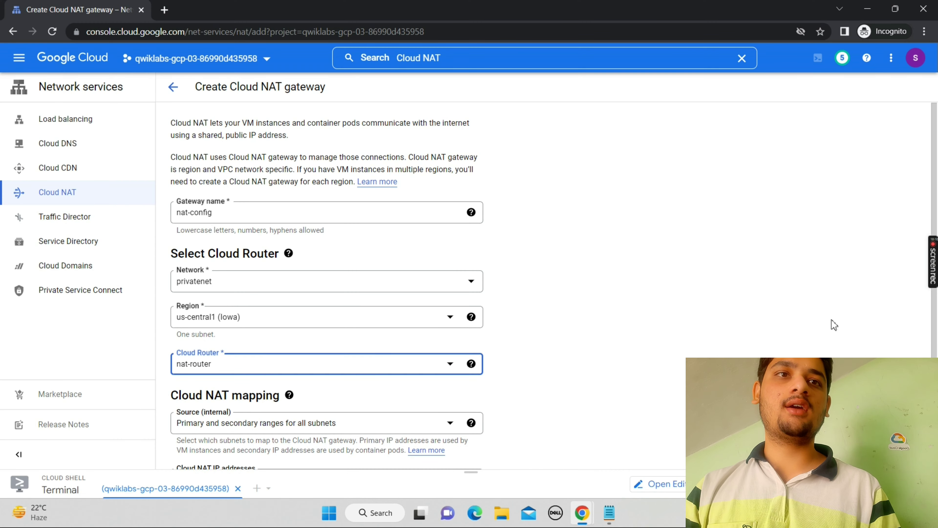
pyautogui.scroll(-4, 443, 444)
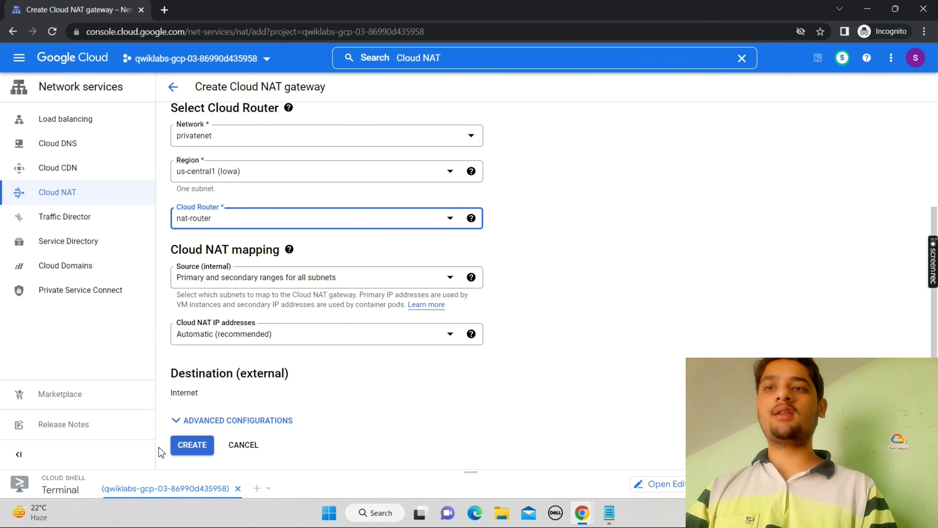
pyautogui.click(193, 445)
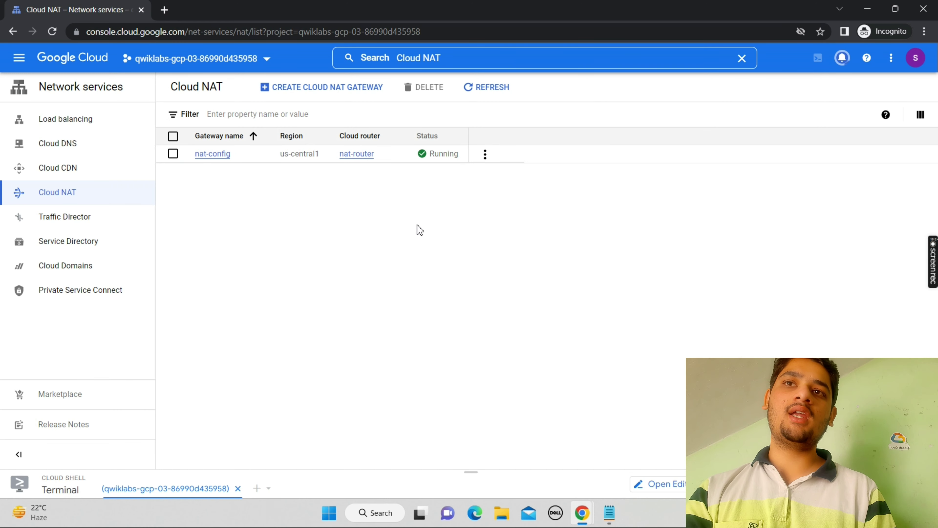
# Copy the lab's vm-internal connection command and try running gcloud compute ssh vm-internal --zone=us-central1-c --internal-ip in the open vm-internal session
pyautogui.moveTo(582, 513)
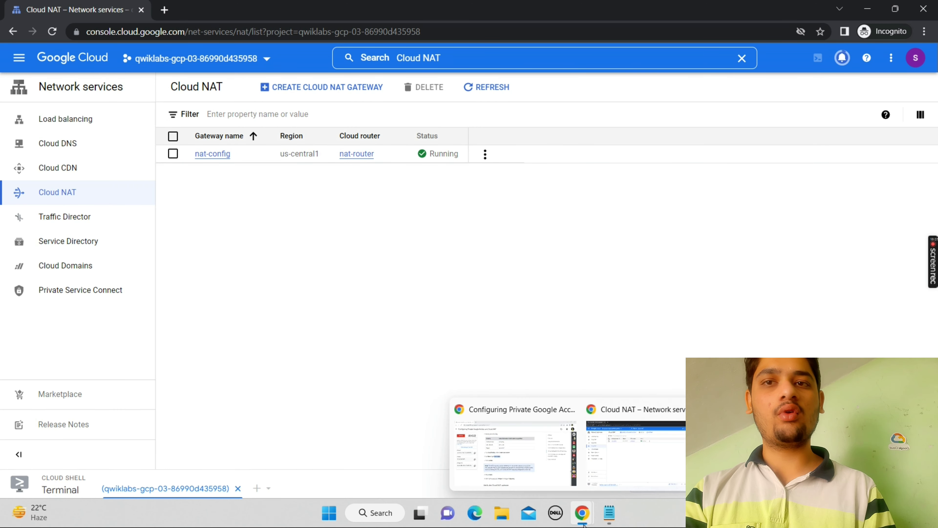
pyautogui.click(525, 476)
pyautogui.scroll(-10, 525, 476)
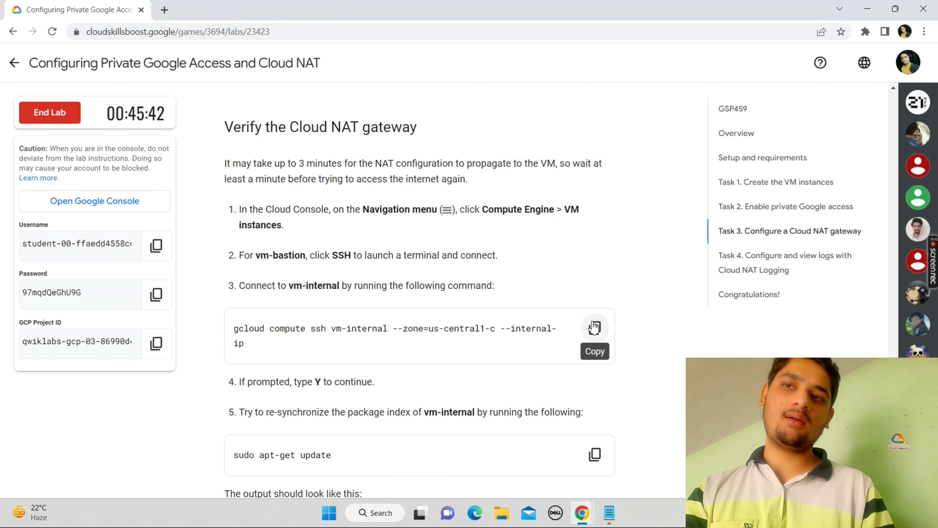
pyautogui.click(597, 338)
pyautogui.moveTo(578, 506)
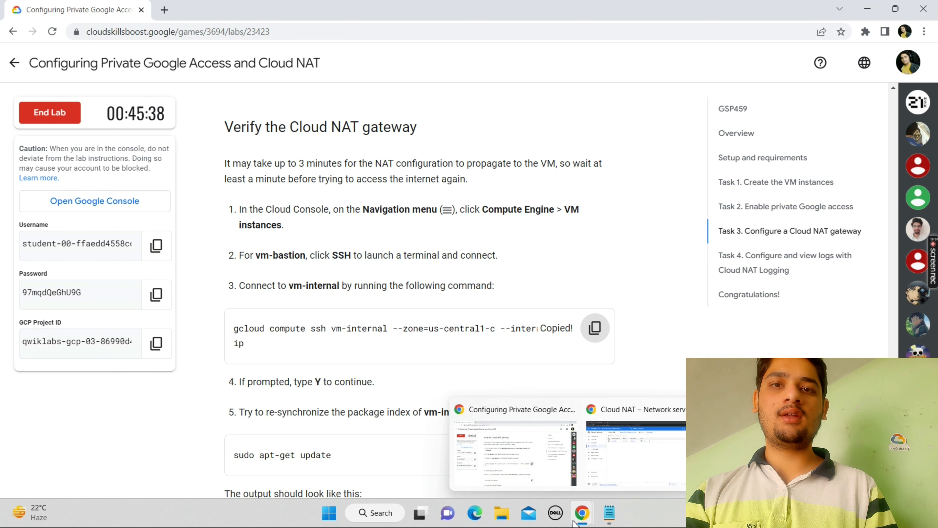
pyautogui.click(616, 461)
pyautogui.moveTo(471, 468); pyautogui.dragTo(471, 186)
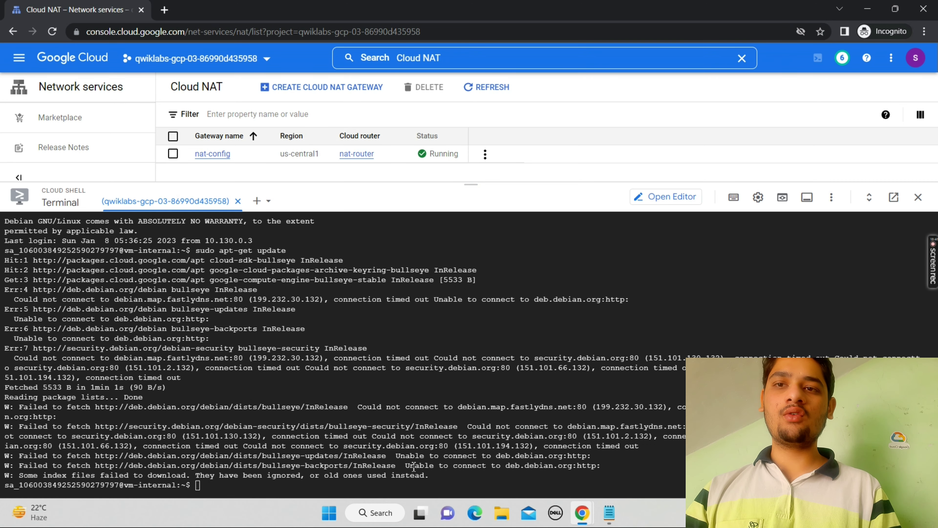
pyautogui.hotkey('ctrl', 'v')
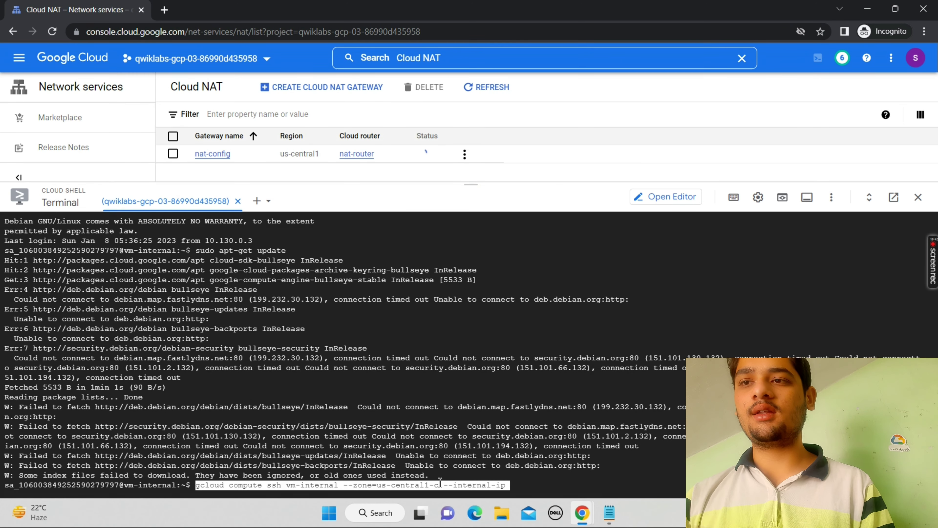
pyautogui.press('Return')
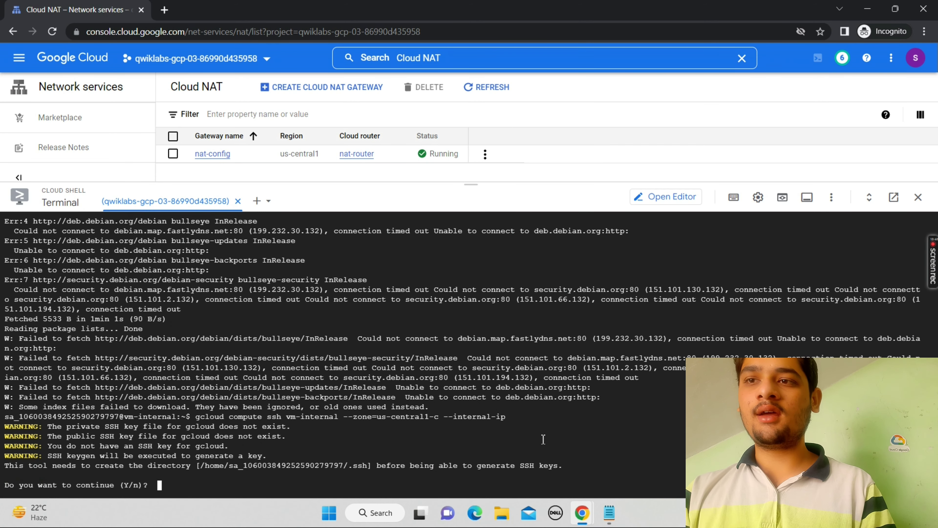
# Answer Y to the SSH key prompt and generate the key pair with an empty passphrase
pyautogui.write('Y')
pyautogui.press('Return')
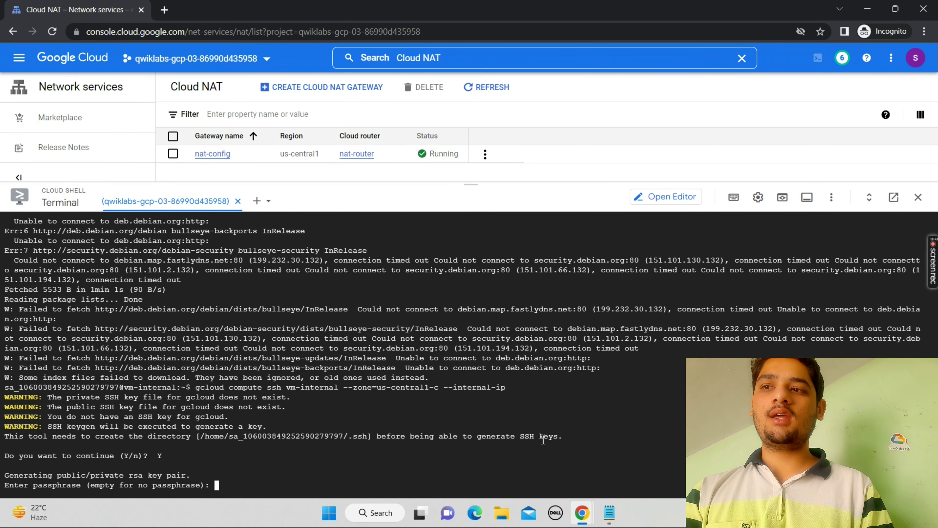
pyautogui.press('Return')
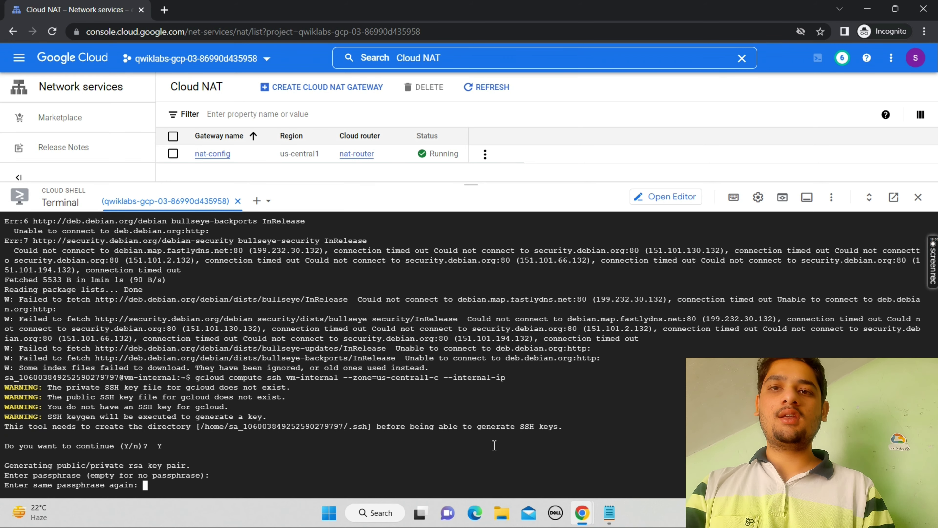
pyautogui.press('Return')
# Copy the sudo apt-get update command from the lab, return to the terminal and exit the vm-internal session
pyautogui.click(510, 460)
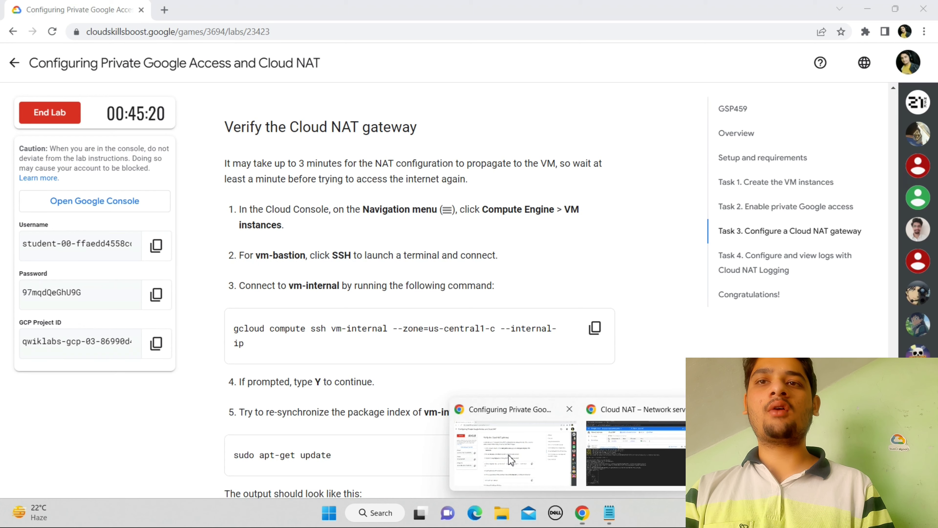
pyautogui.scroll(-1, 510, 460)
pyautogui.scroll(-3, 511, 460)
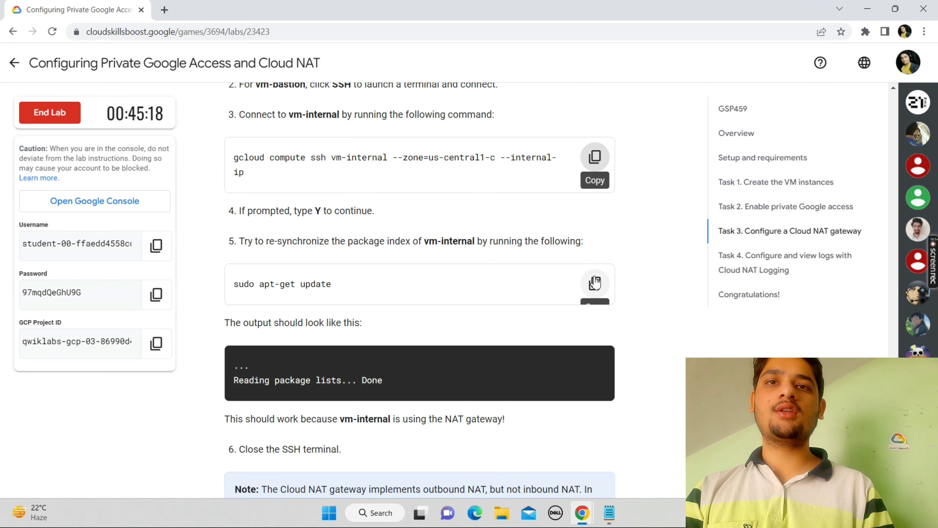
pyautogui.click(601, 292)
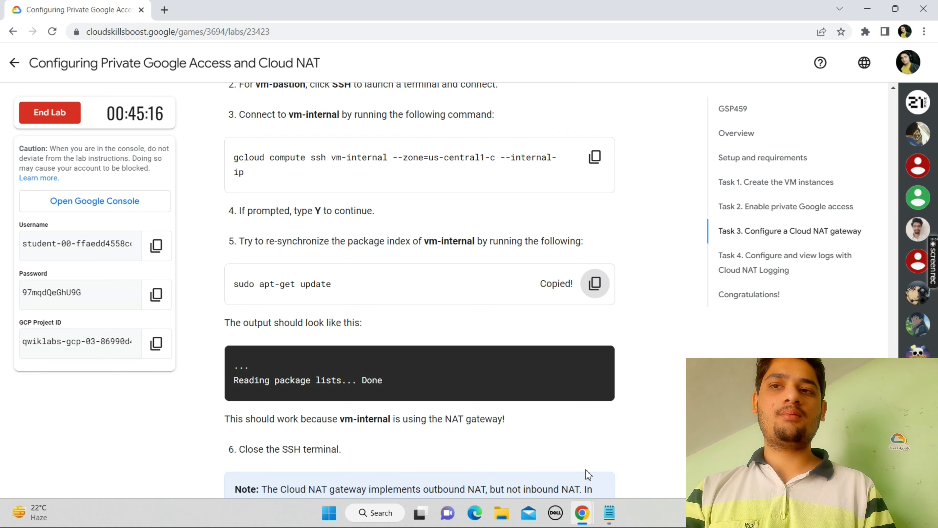
pyautogui.moveTo(583, 512)
pyautogui.click(608, 471)
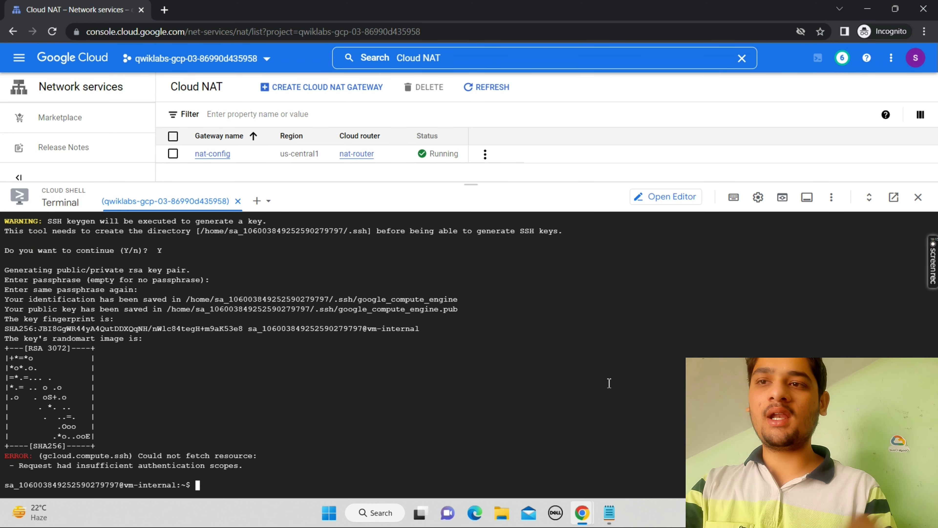
pyautogui.press('Return')
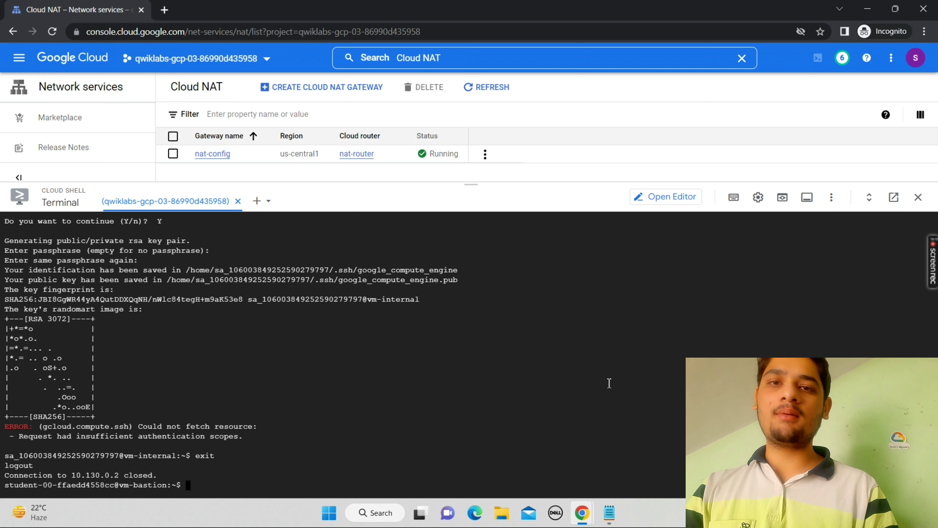
# Copy the lab's connection command again and run gcloud compute ssh vm-internal --zone=us-central1-c --internal-ip from vm-bastion
pyautogui.moveTo(583, 517)
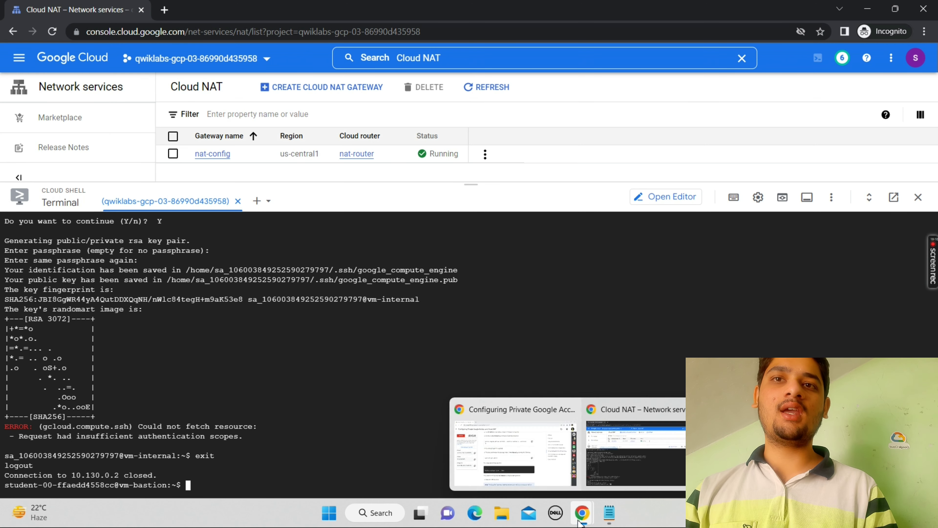
pyautogui.click(505, 444)
pyautogui.scroll(1, 506, 444)
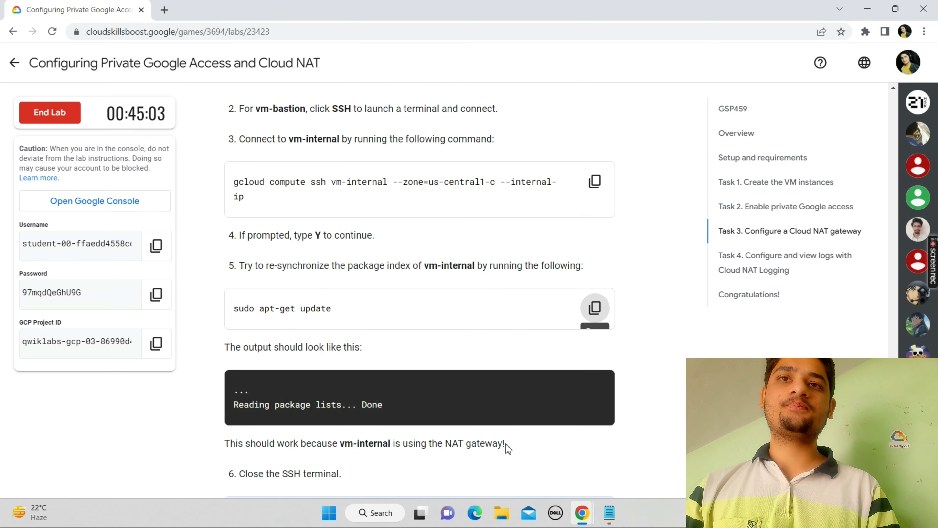
pyautogui.click(601, 188)
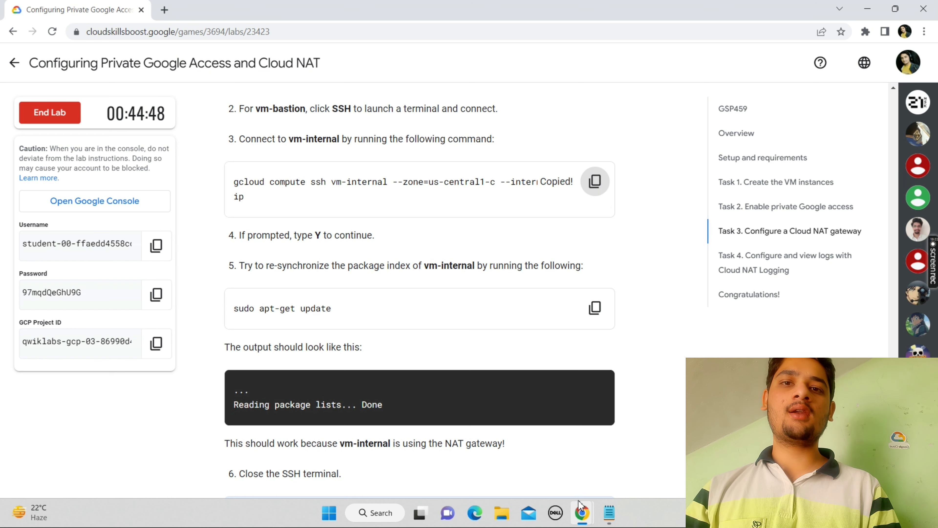
pyautogui.moveTo(580, 503)
pyautogui.click(595, 464)
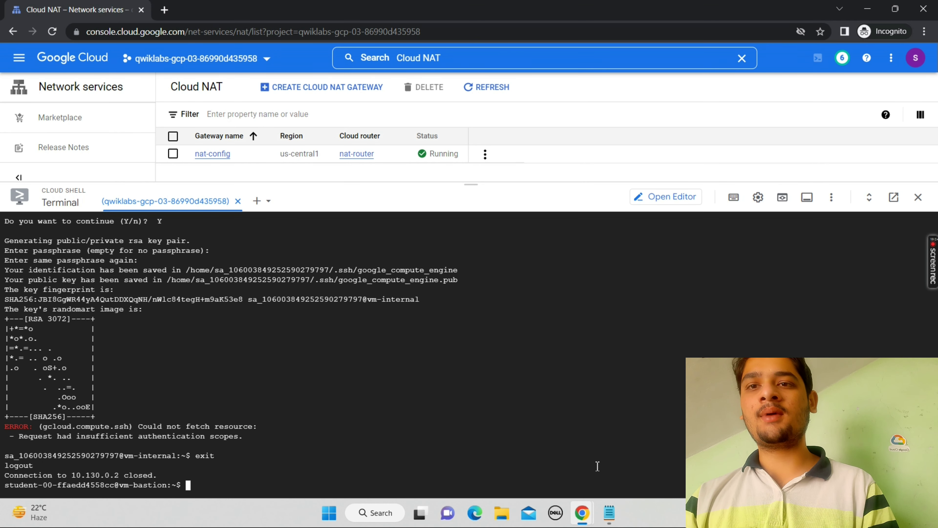
pyautogui.hotkey('ctrl', 'v')
pyautogui.press('Return')
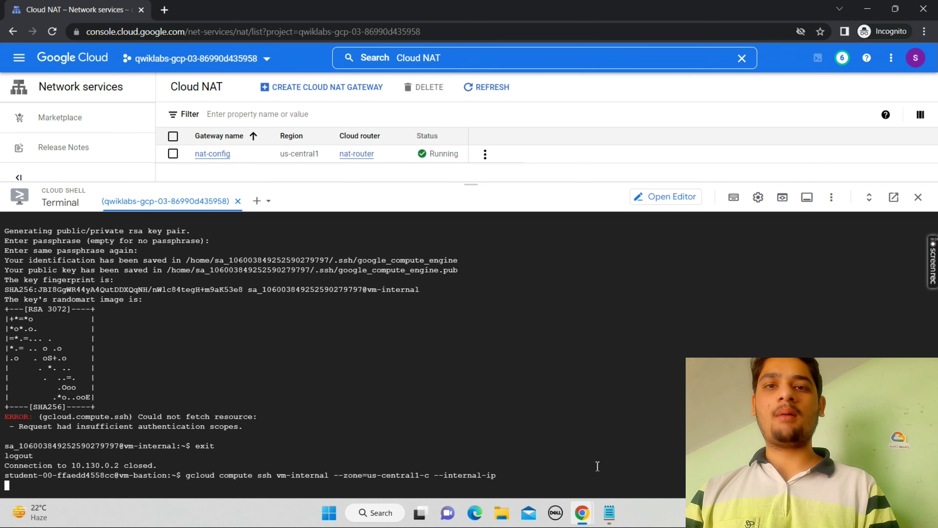
# Copy sudo apt-get update from step 5 of the lab and run it on vm-internal to re-synchronize the package index
pyautogui.moveTo(583, 513)
pyautogui.click(521, 459)
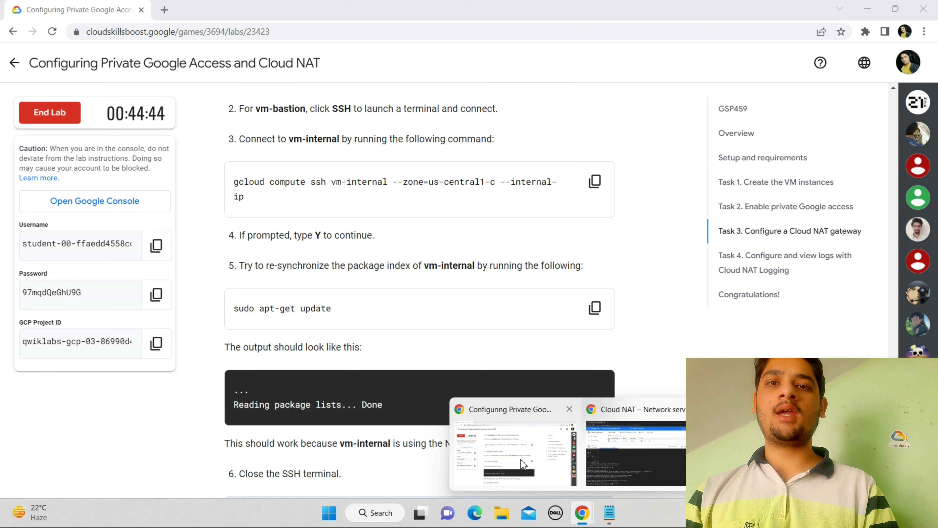
pyautogui.scroll(3, 520, 459)
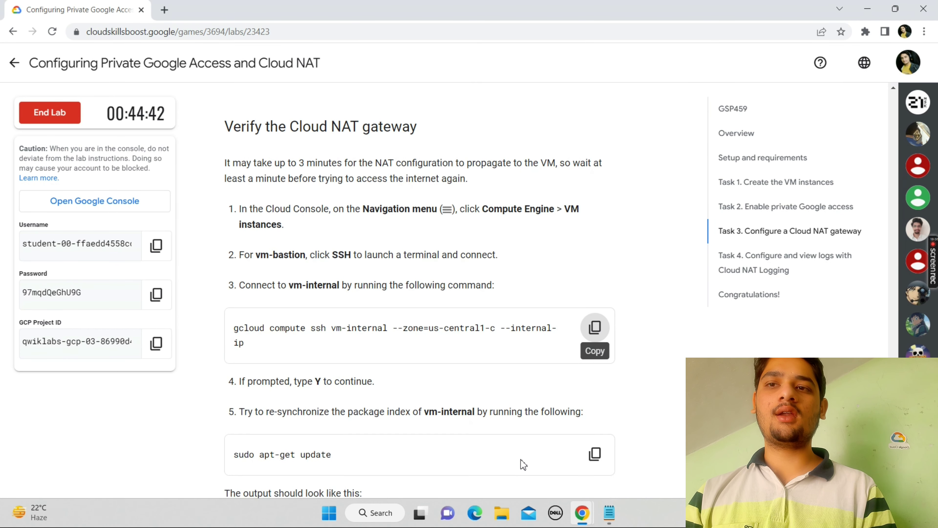
pyautogui.scroll(-5, 520, 459)
pyautogui.click(595, 234)
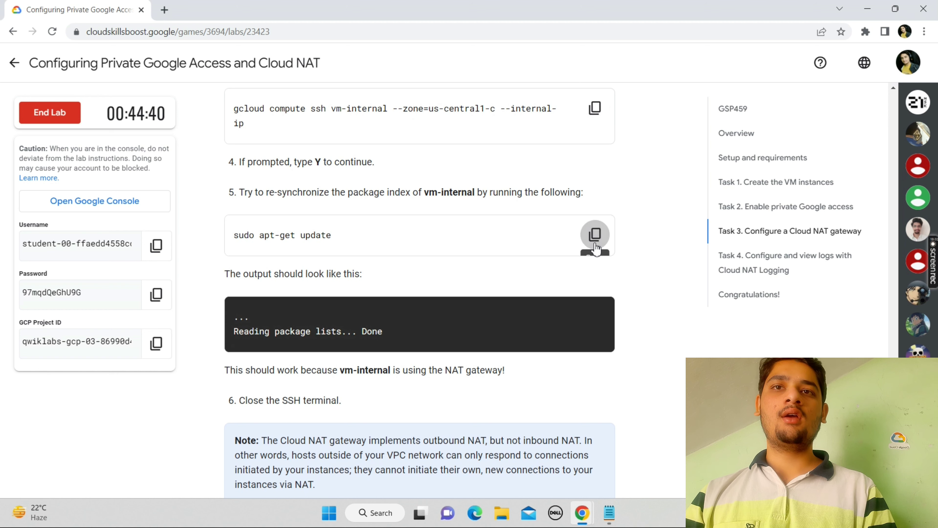
pyautogui.moveTo(582, 513)
pyautogui.click(600, 483)
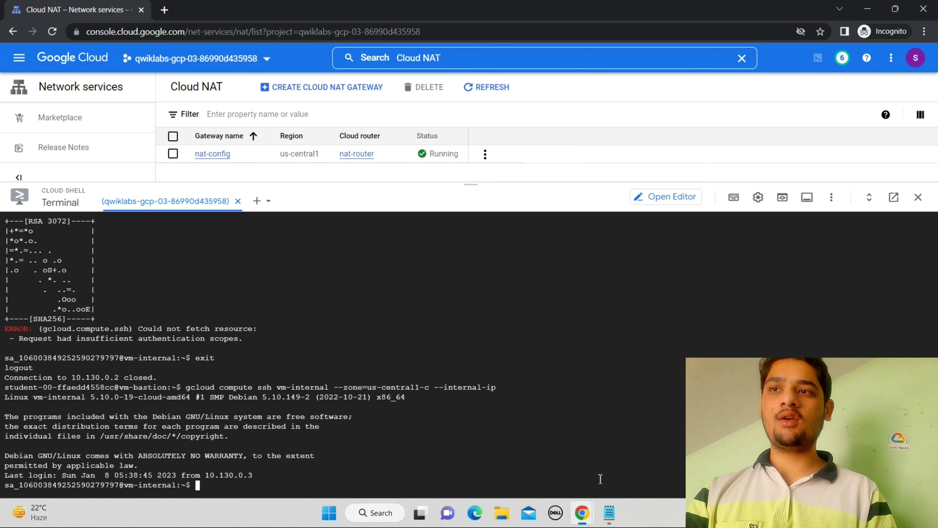
pyautogui.hotkey('ctrl', 'v')
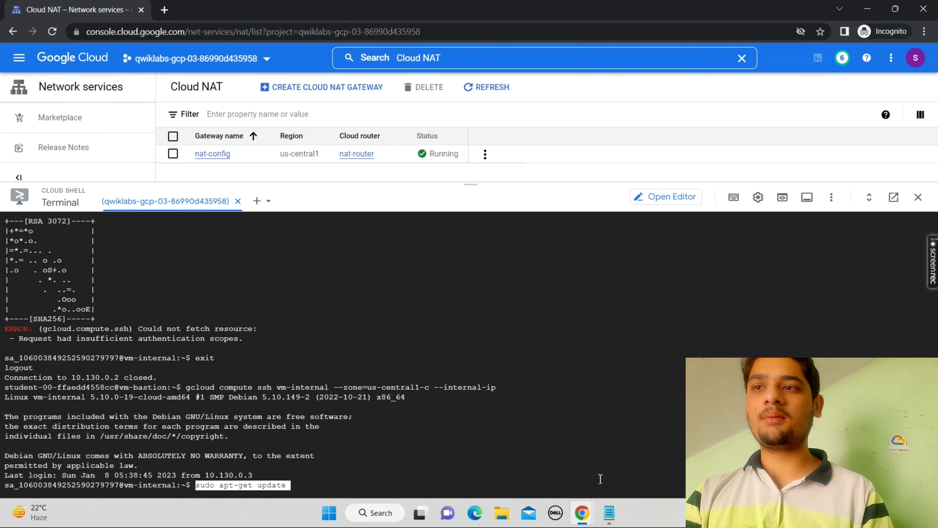
pyautogui.press('Return')
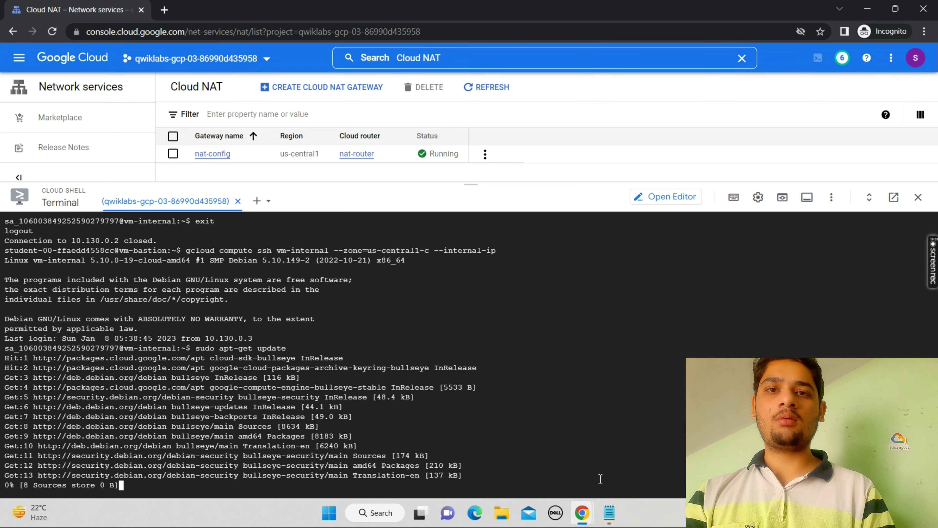
# Return to the lab instructions and check the progress of the Configure a Cloud NAT gateway objective
pyautogui.moveTo(582, 512)
pyautogui.click(510, 468)
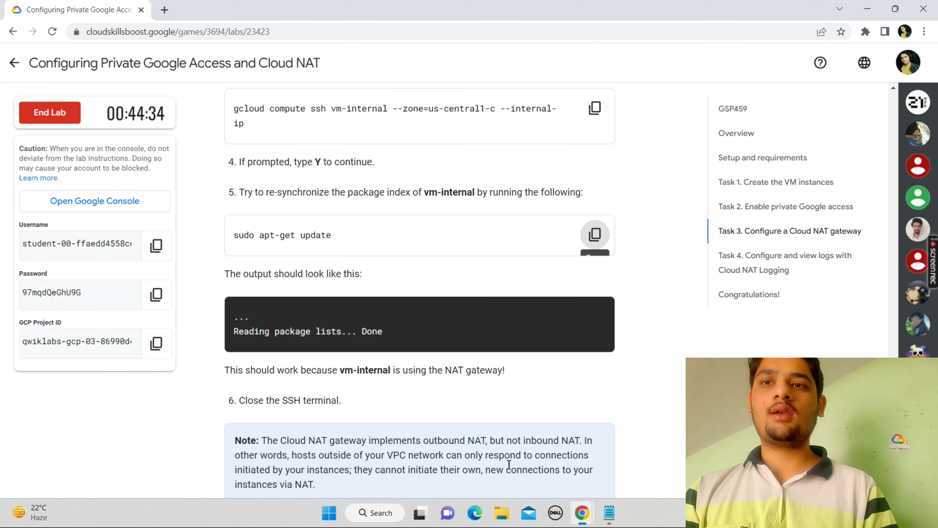
pyautogui.scroll(-5, 509, 467)
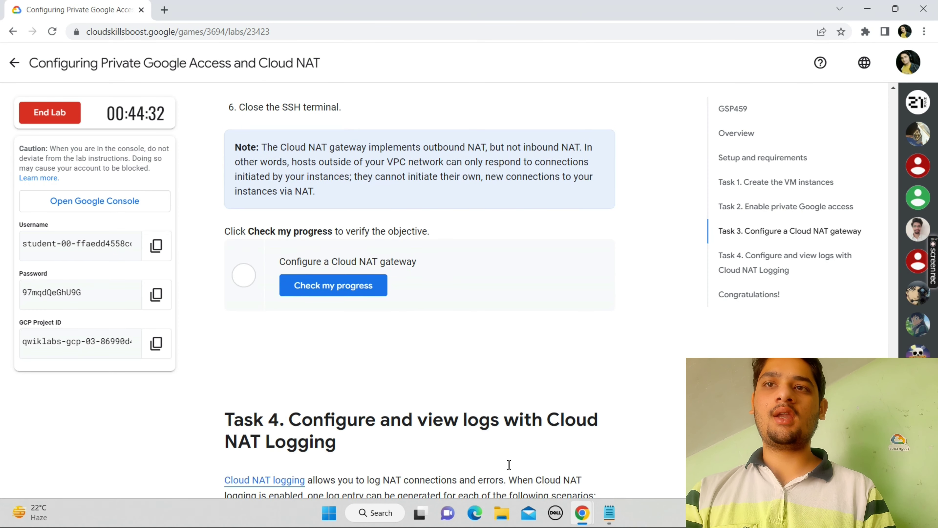
pyautogui.click(332, 289)
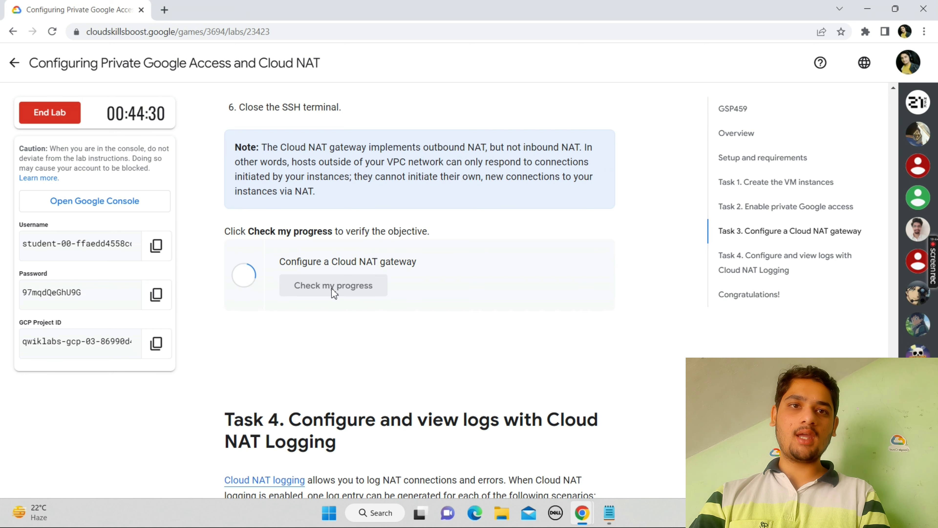
# Go through the remaining lab instructions to the Congratulations section, end the lab and confirm ending it
pyautogui.scroll(-7, 334, 293)
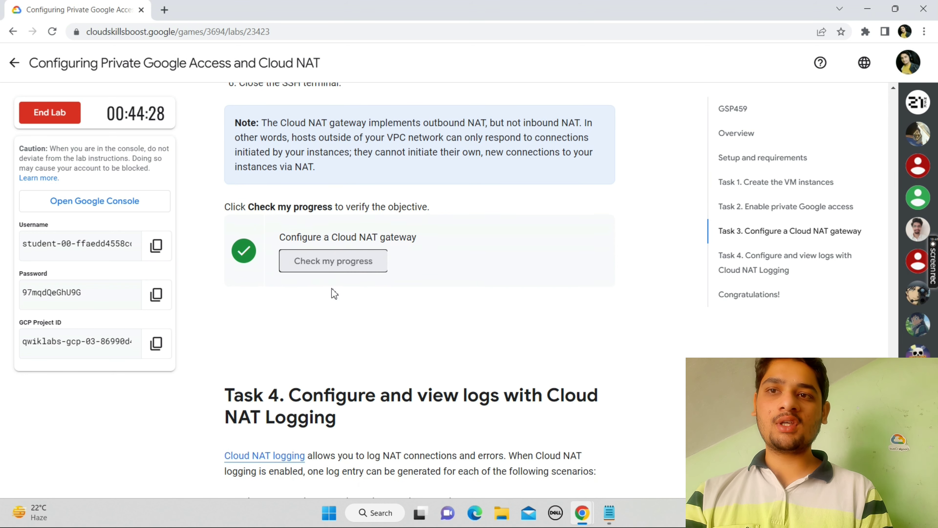
pyautogui.scroll(-20, 333, 293)
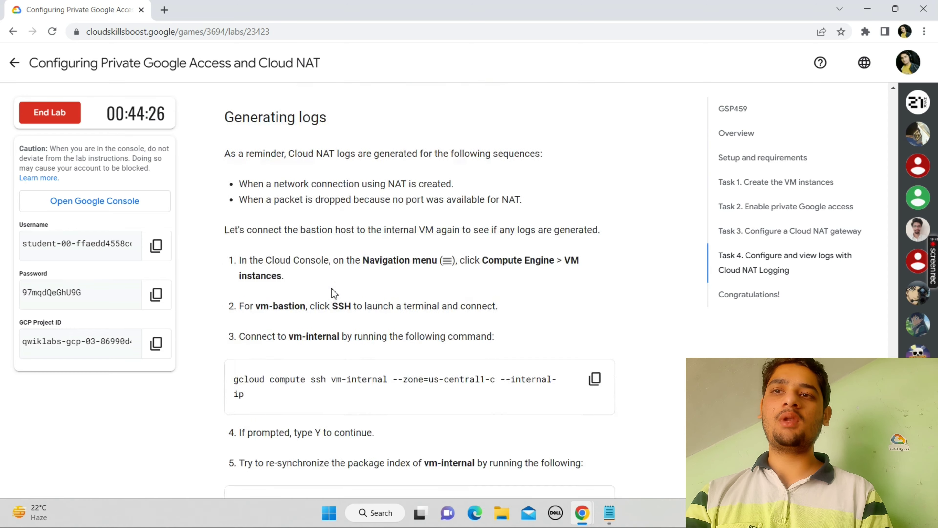
pyautogui.scroll(-1, 334, 288)
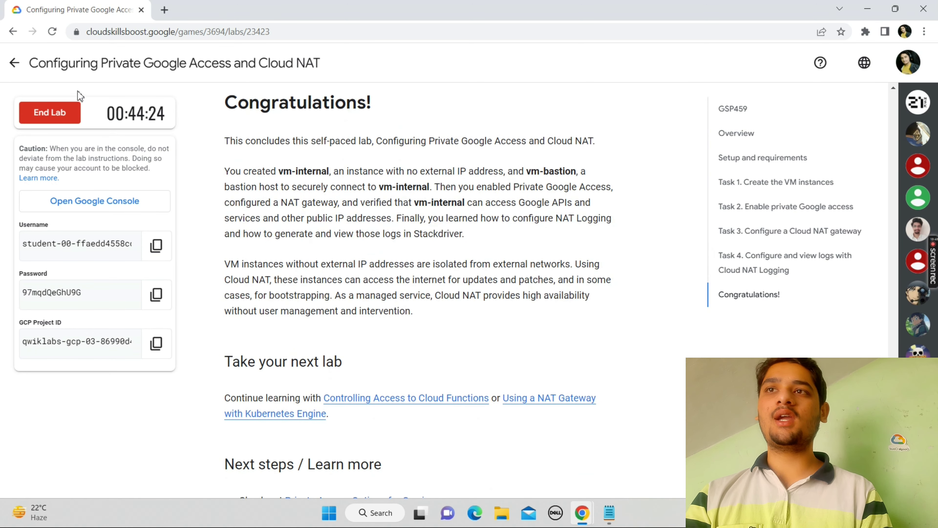
pyautogui.click(67, 113)
pyautogui.click(581, 319)
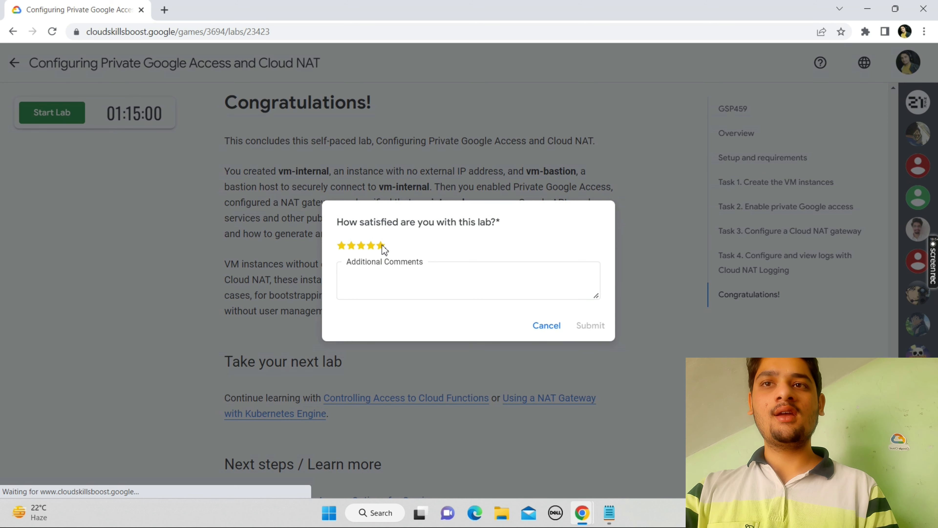
# Rate the lab five stars, add the comment "nice" and submit the review
pyautogui.click(382, 246)
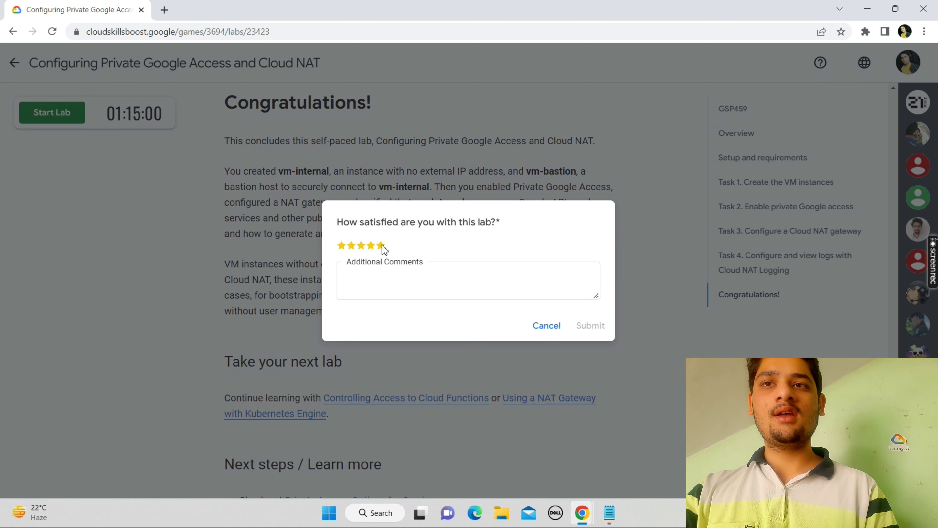
pyautogui.click(397, 274)
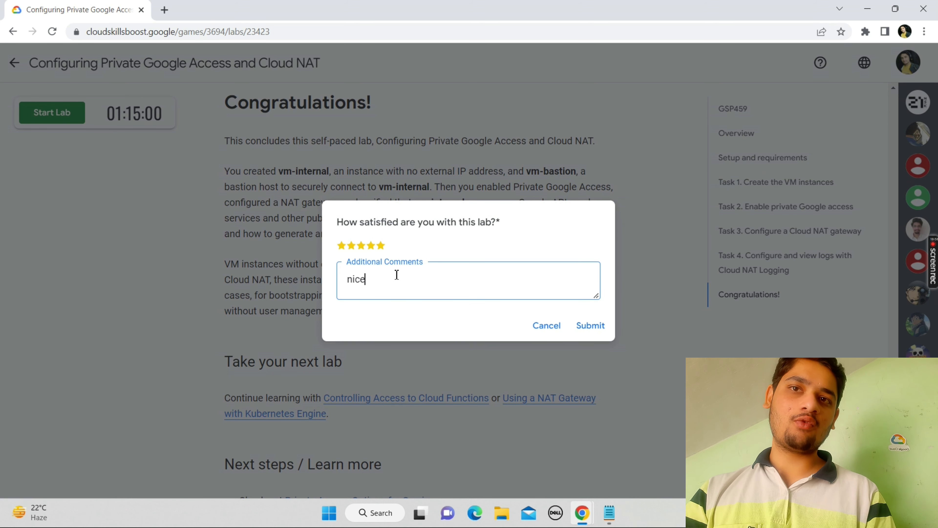
pyautogui.click(590, 326)
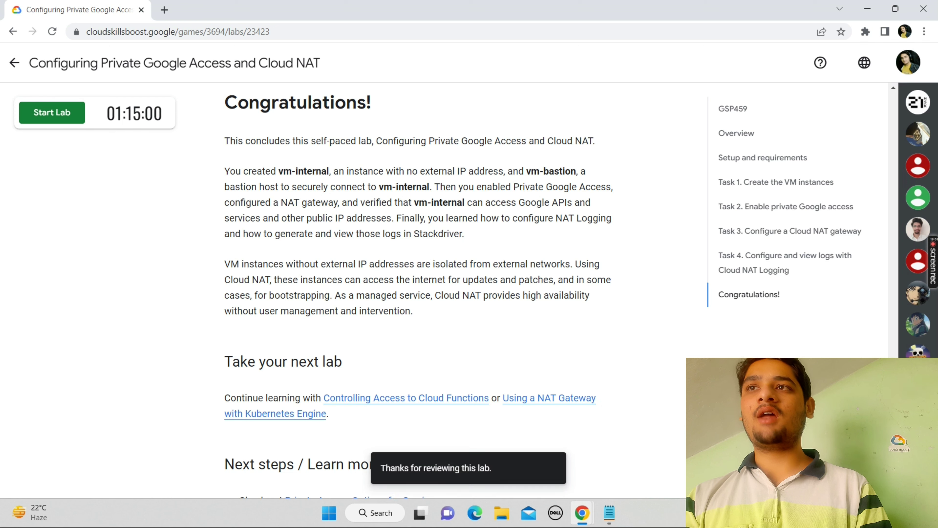
# Return to the Yellow Challenge (A) page and expand Network Engineer: Security skills to check the completion of its labs
pyautogui.click(14, 63)
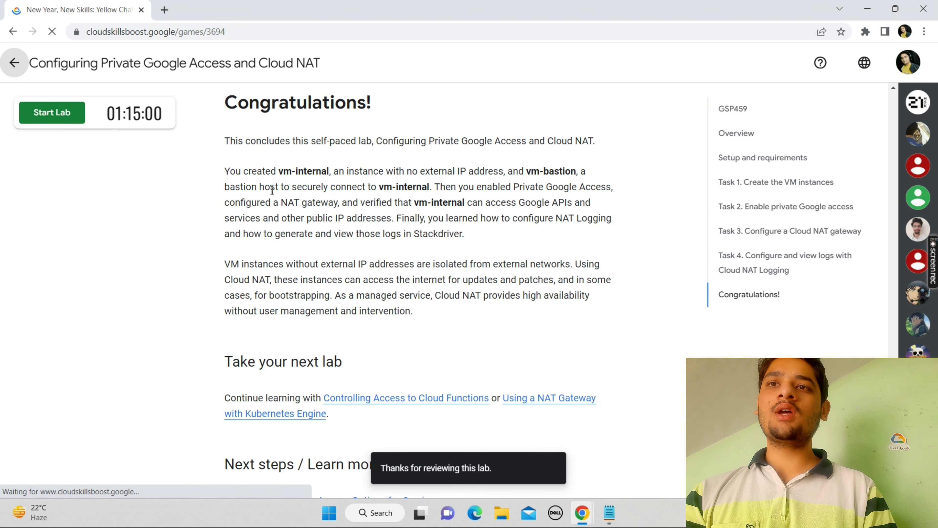
pyautogui.scroll(-20, 272, 191)
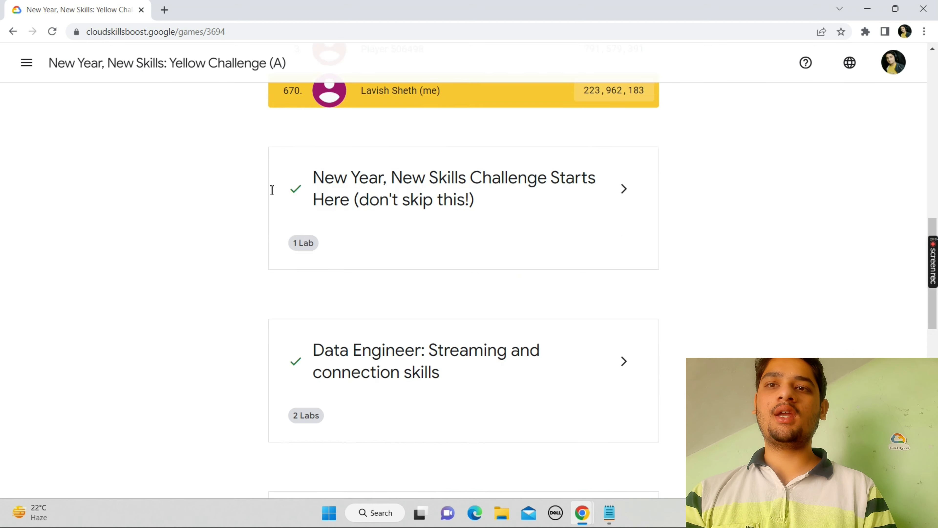
pyautogui.scroll(-5, 607, 436)
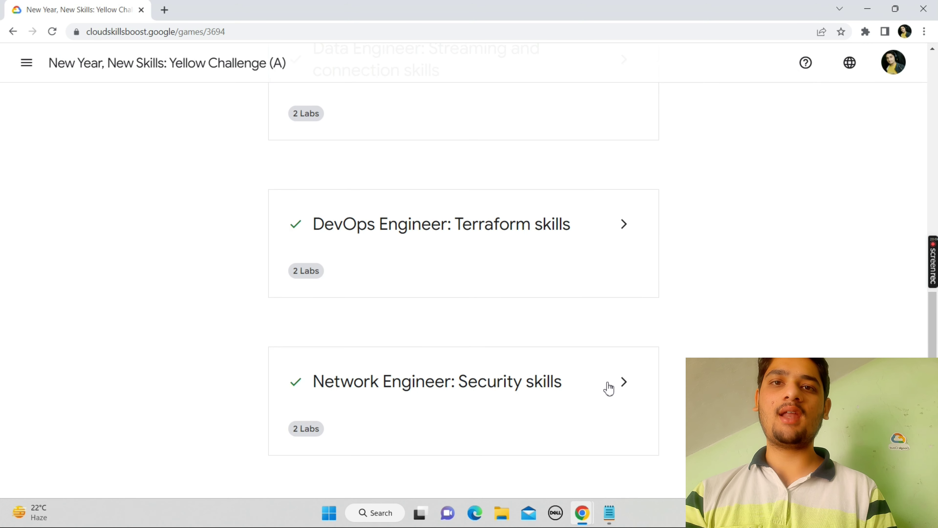
pyautogui.click(624, 385)
pyautogui.scroll(-2, 625, 389)
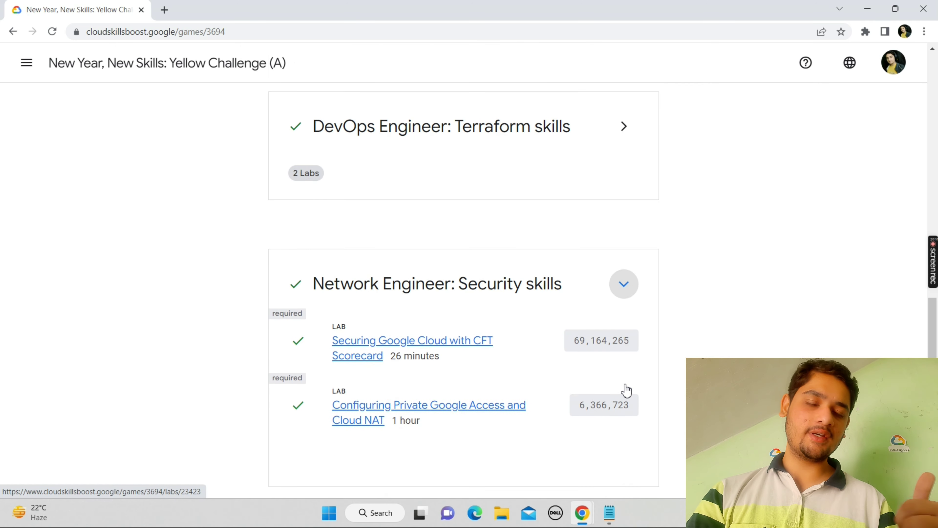